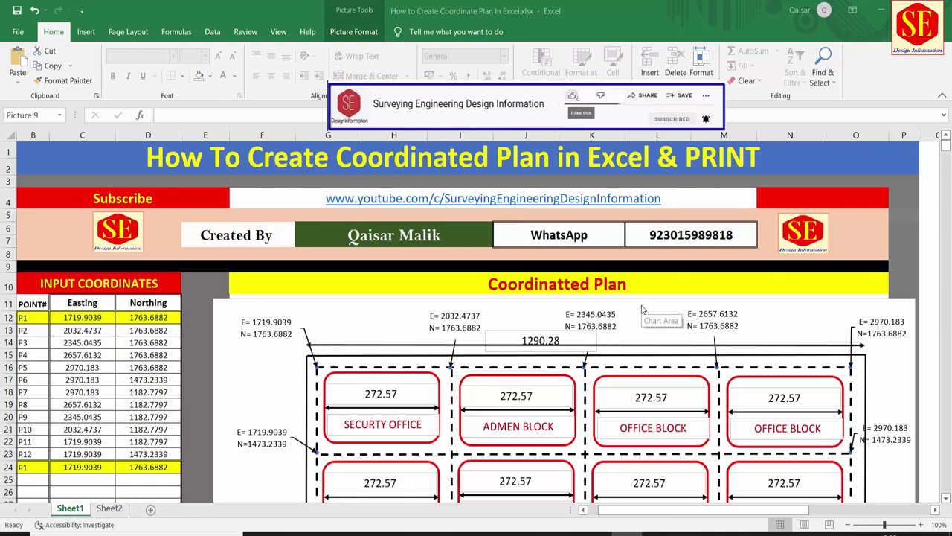
Change P4's Easting in C15 to 2112 so its chart point and label move
scroll(527, 279, down, 2)
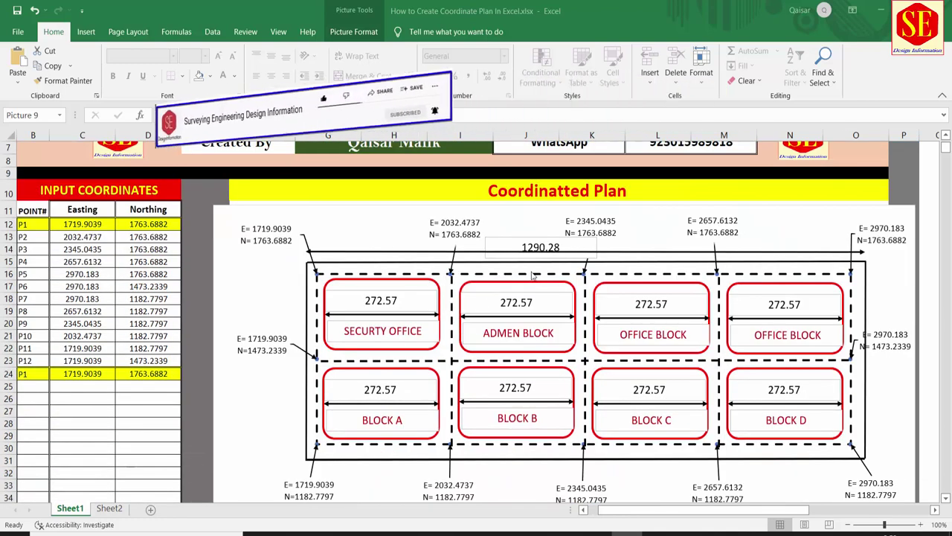
click(390, 274)
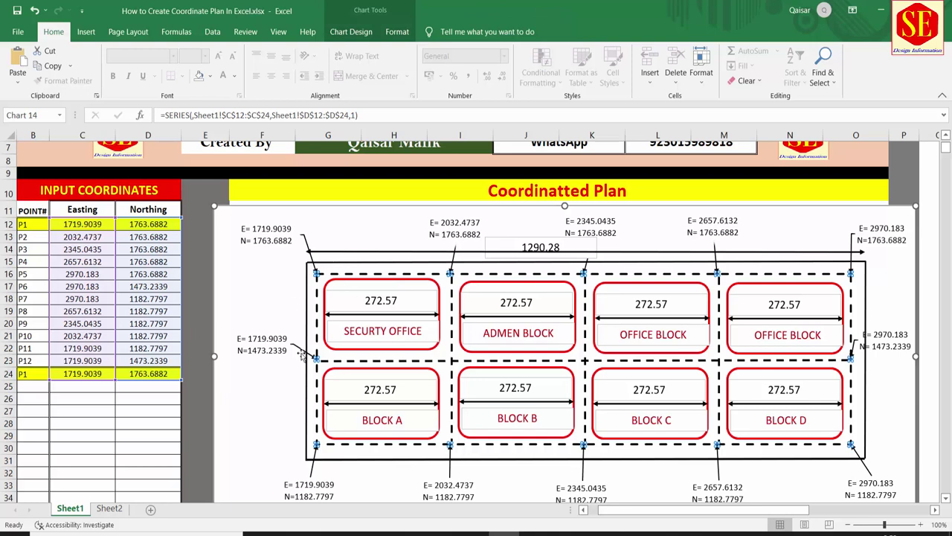
click(88, 261)
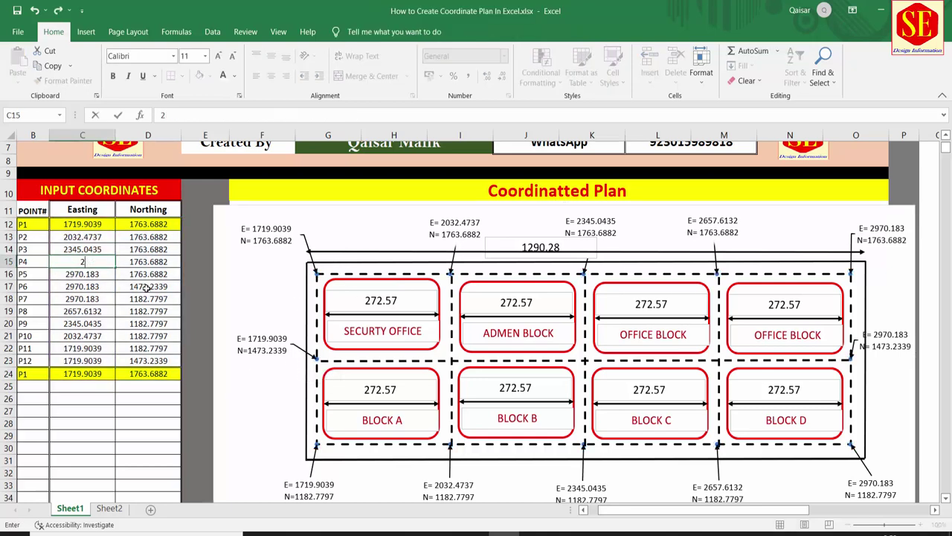
text(2112)
key(Return)
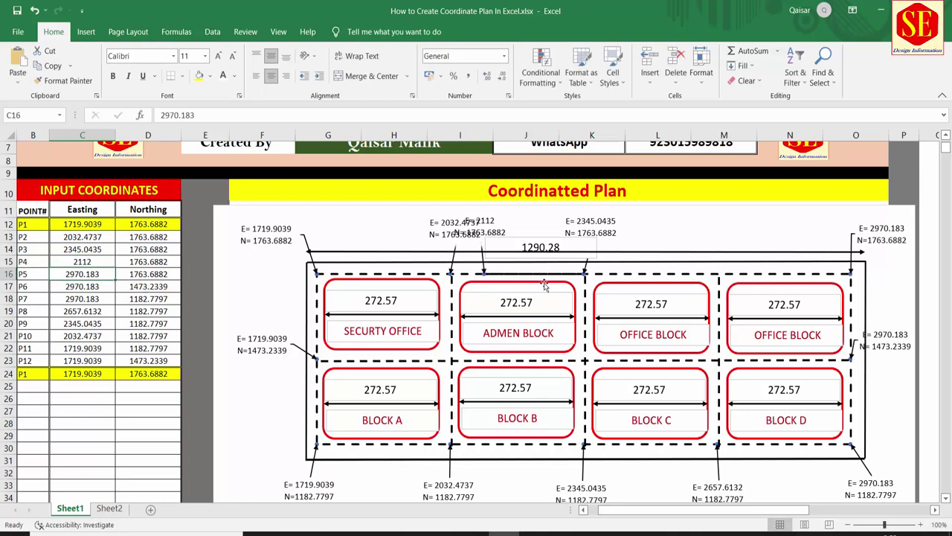
Try Northing values 121 for P5 and 22 for P9, then undo those edits
click(135, 275)
text(121)
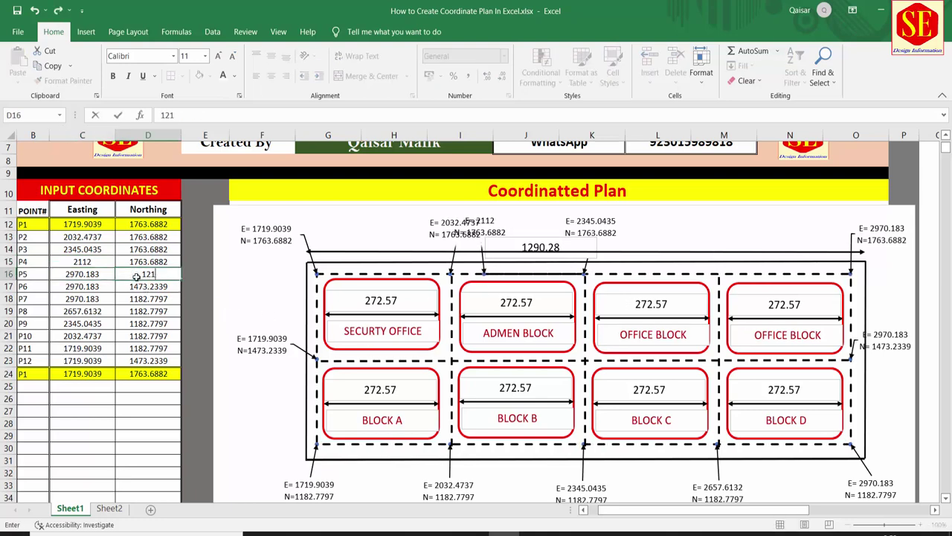
key(Return)
scroll(591, 319, down, 2)
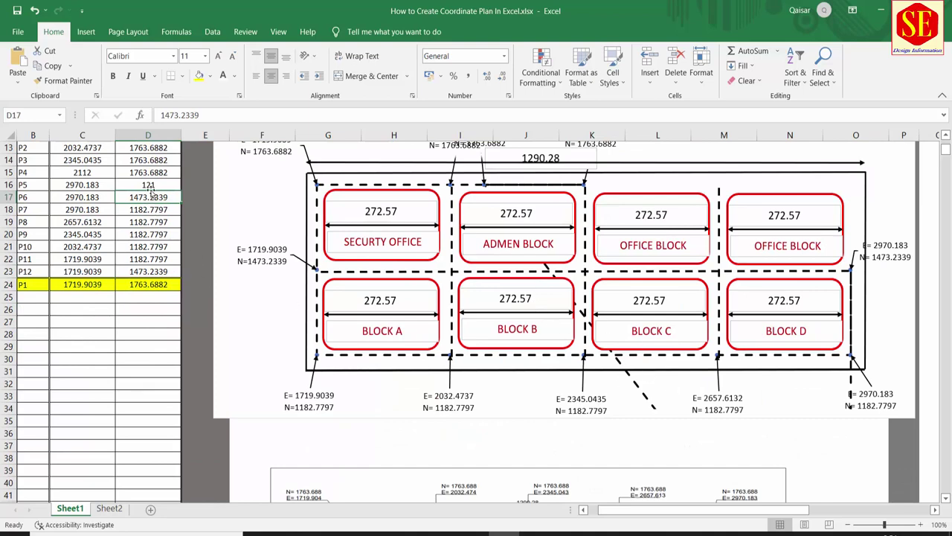
scroll(151, 193, up, 1)
key(Down)
key(Down)
key(Down)
text(22)
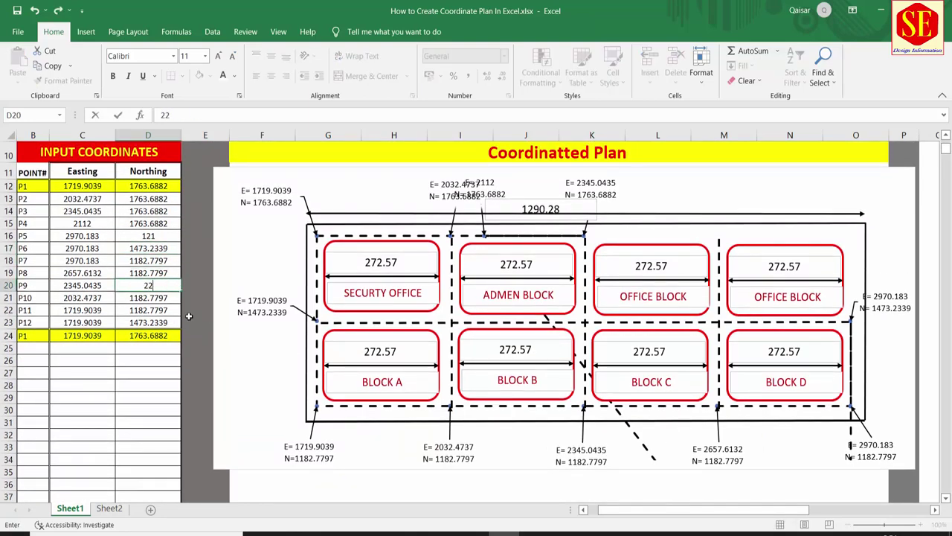
key(Return)
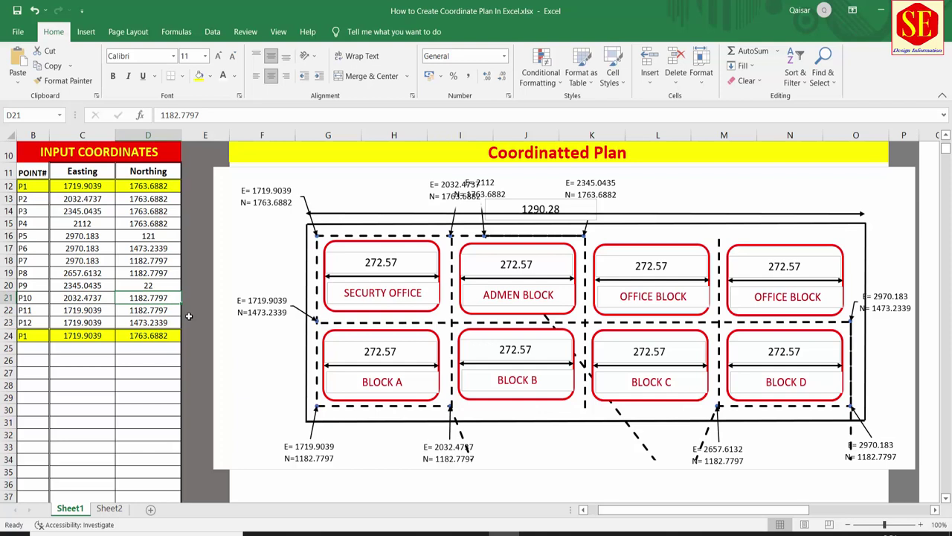
key(ctrl+z)
key(ctrl+z)
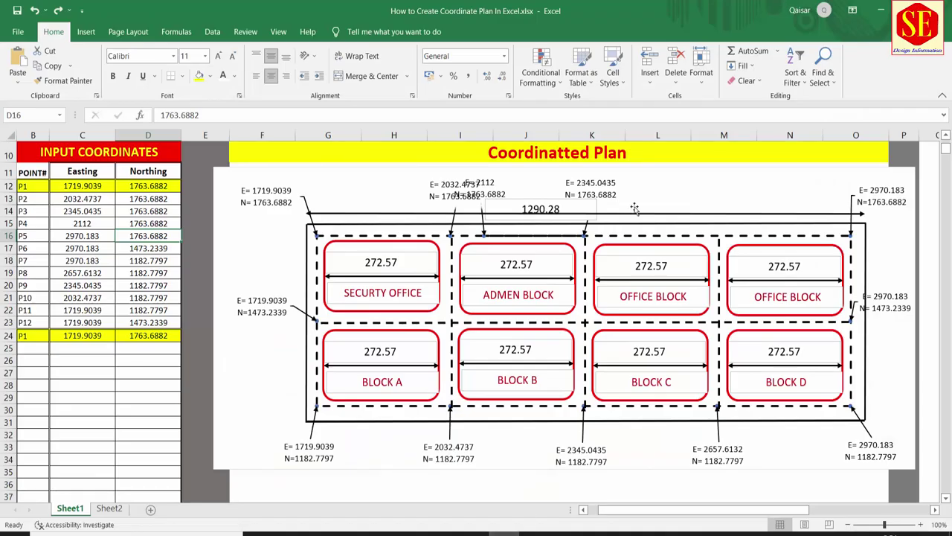
Select the coordinated plan range from E10 down to row 36 and bring up the print settings
scroll(633, 207, up, 1)
click(367, 214)
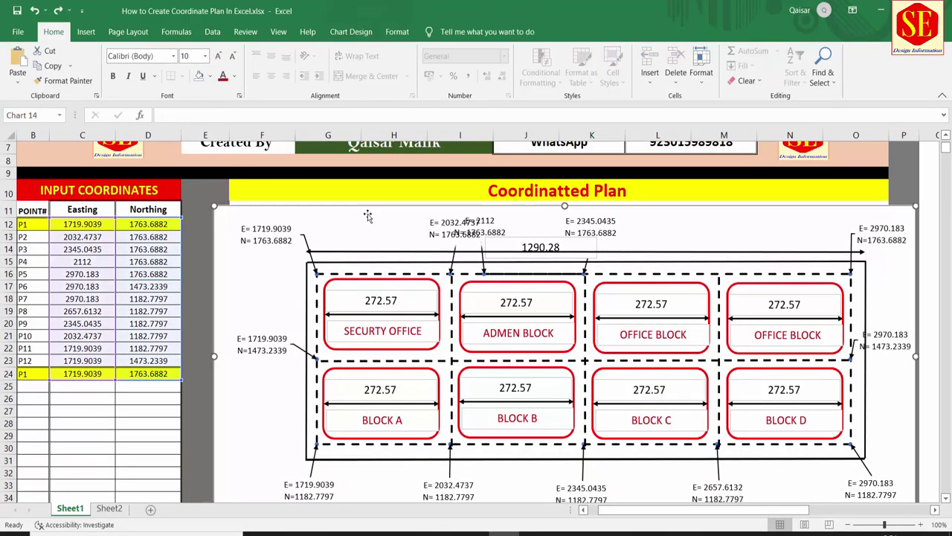
click(231, 192)
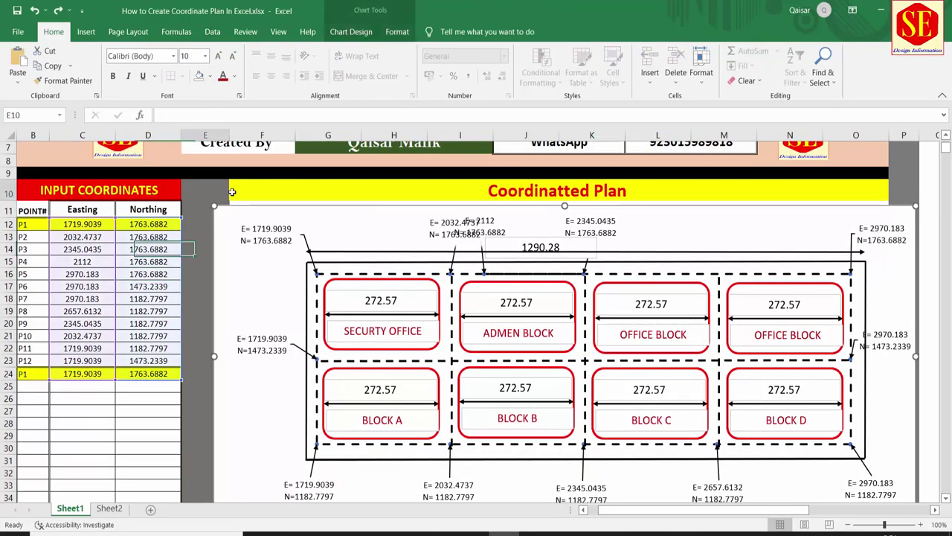
mouse_move(231, 192)
mouse_down()
mouse_move(923, 259)
mouse_move(938, 515)
mouse_up()
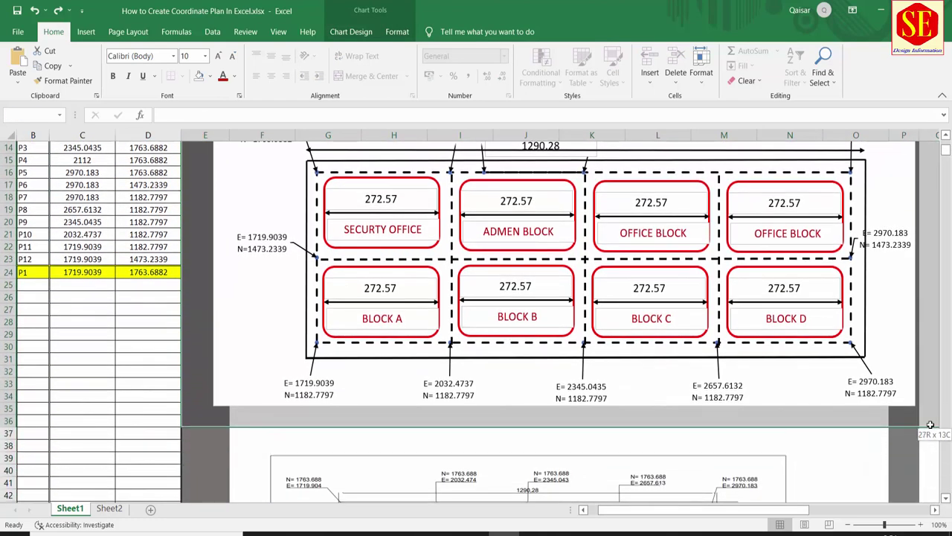
drag(938, 516, 933, 427)
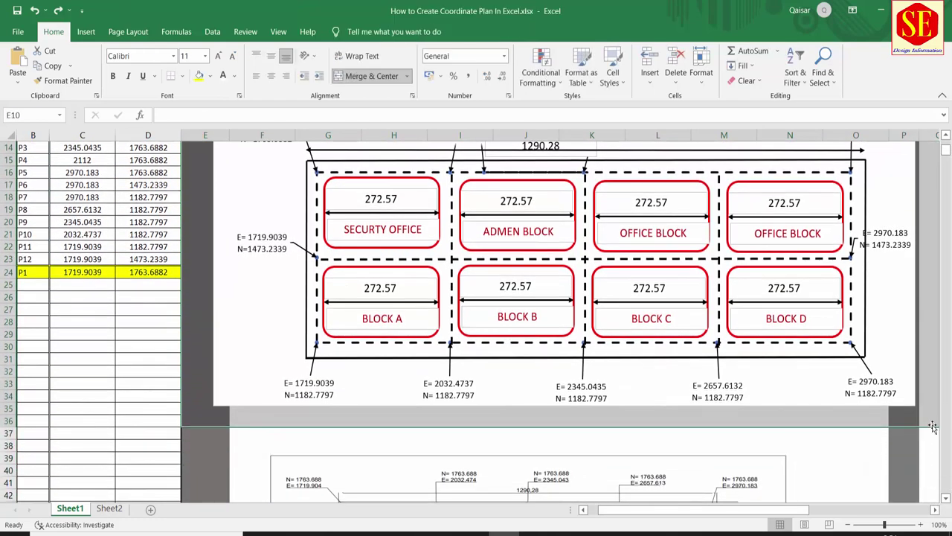
key(ctrl+p)
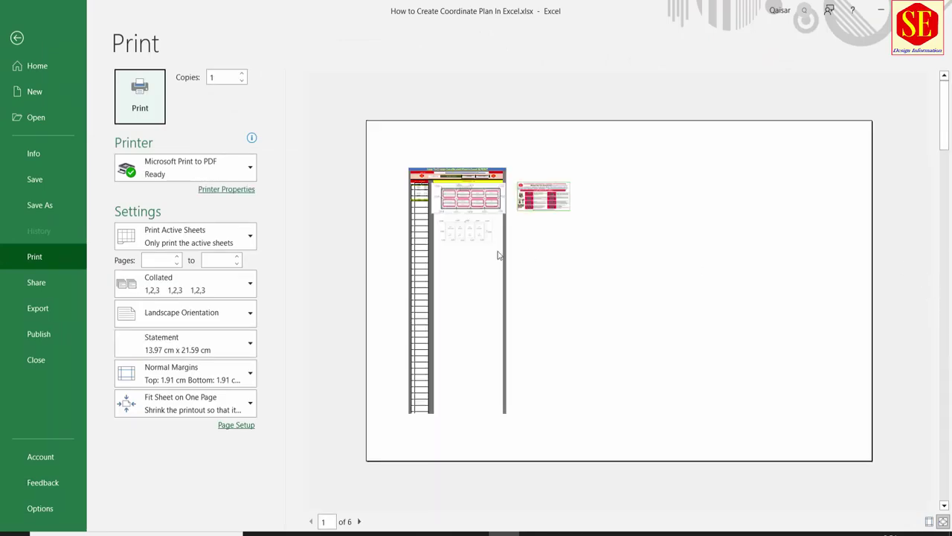
Set the print scope to Print Selection so only the plan prints, then return to the sheet
click(171, 235)
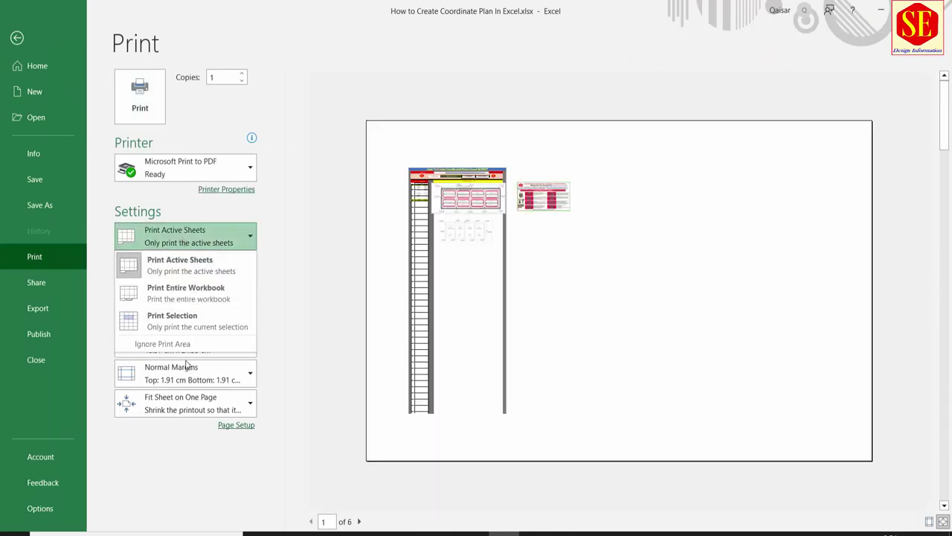
click(195, 328)
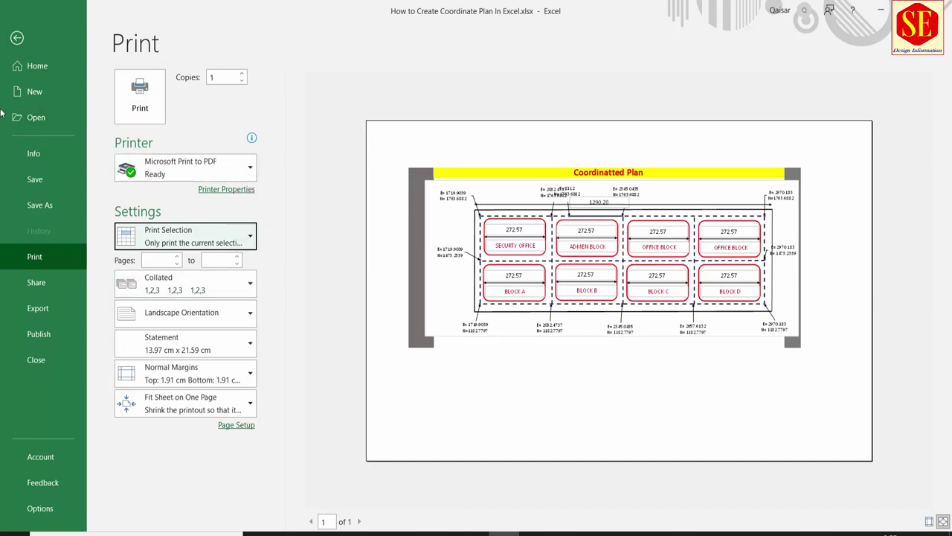
click(18, 39)
Scroll and pan across the sheet to view the banner, ending on the blank template
scroll(506, 387, down, 2)
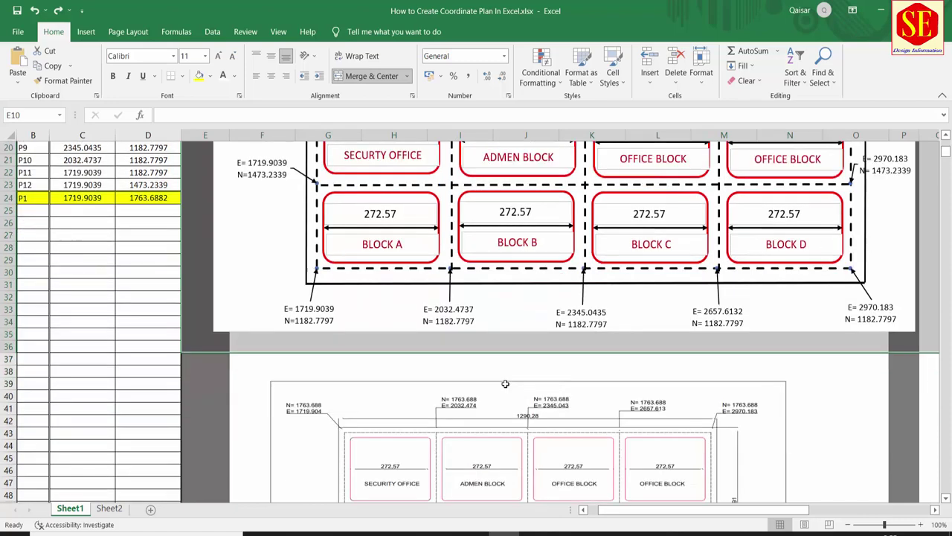
scroll(573, 370, up, 4)
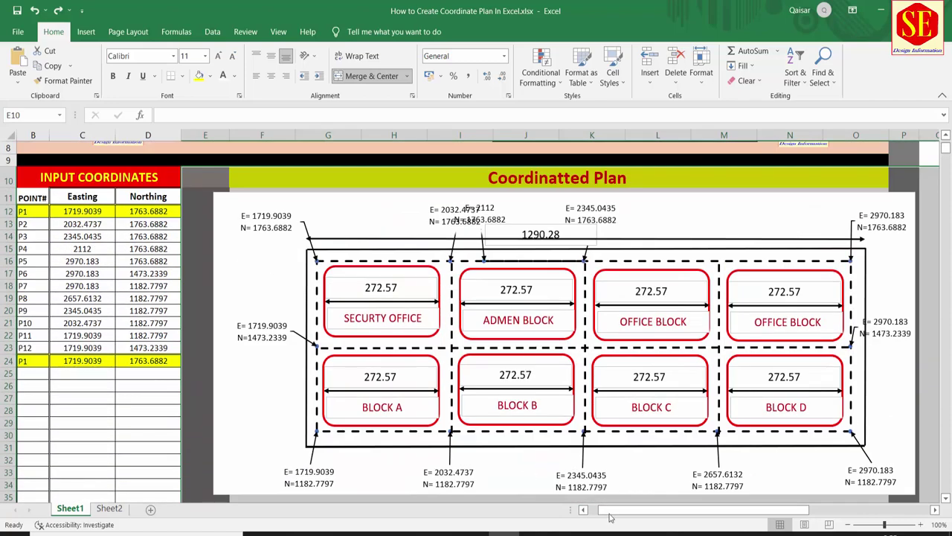
drag(611, 517, 732, 514)
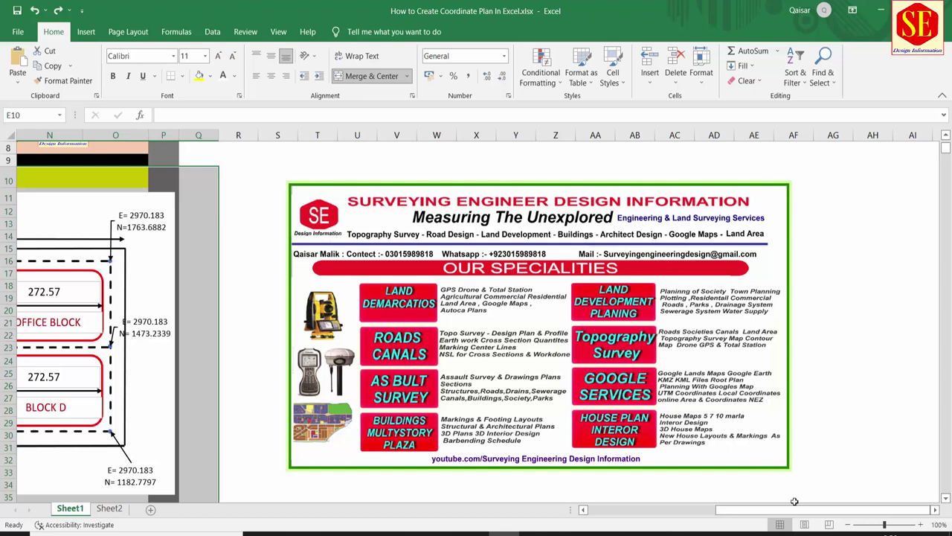
drag(784, 510, 677, 506)
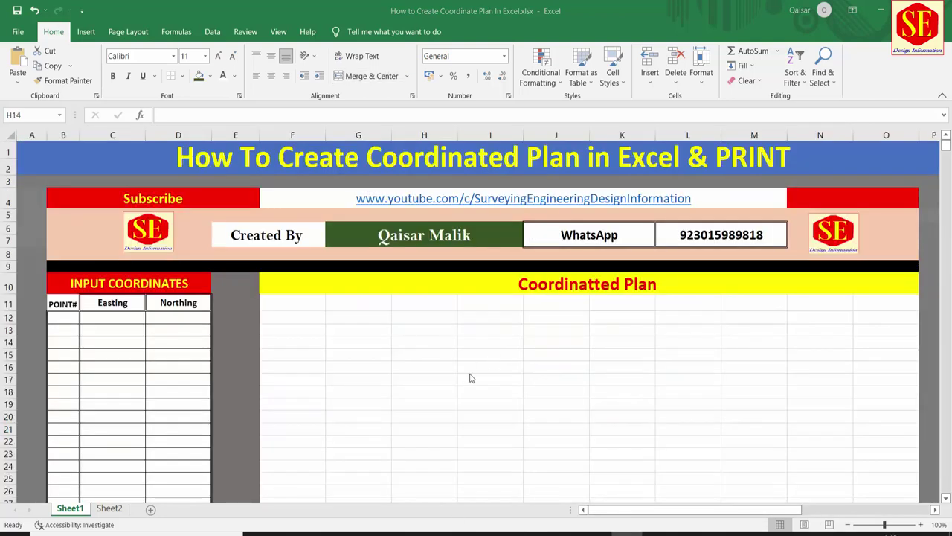
click(89, 289)
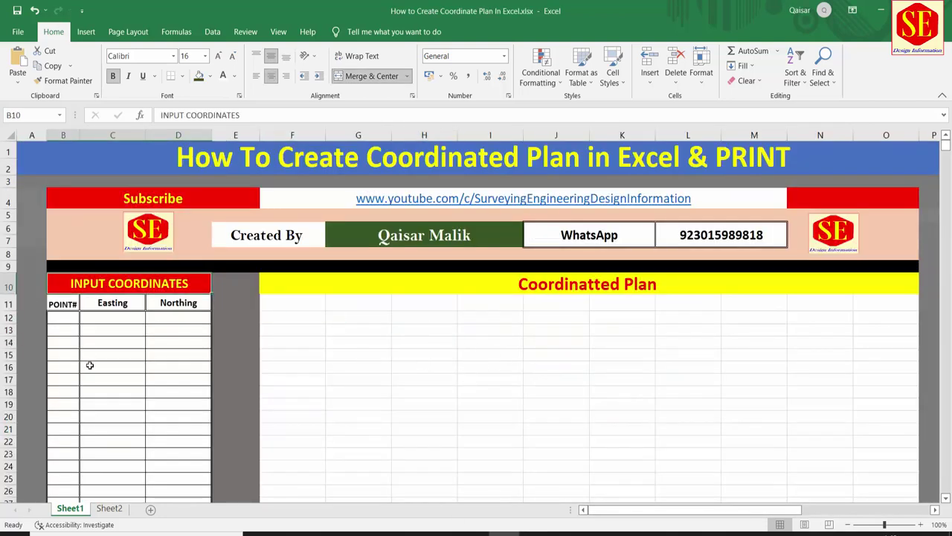
scroll(97, 349, down, 1)
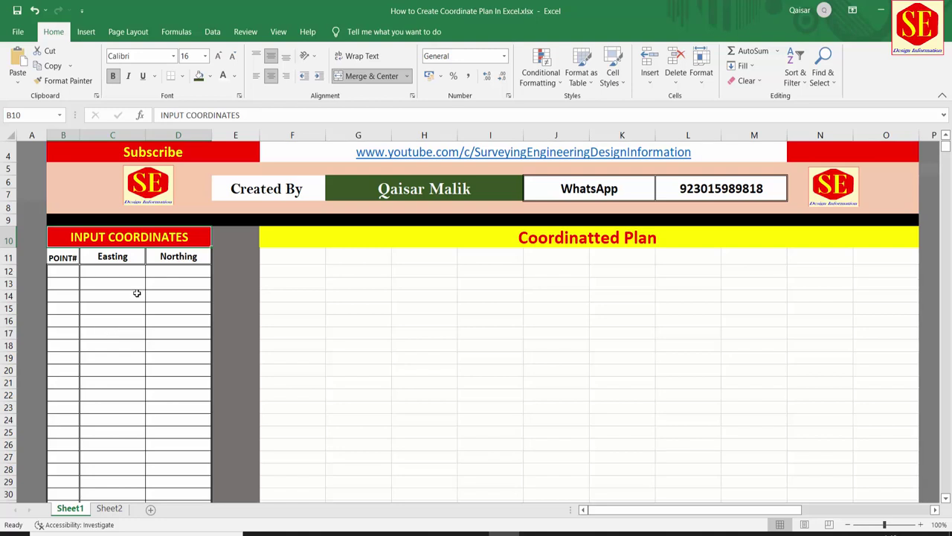
drag(59, 271, 185, 397)
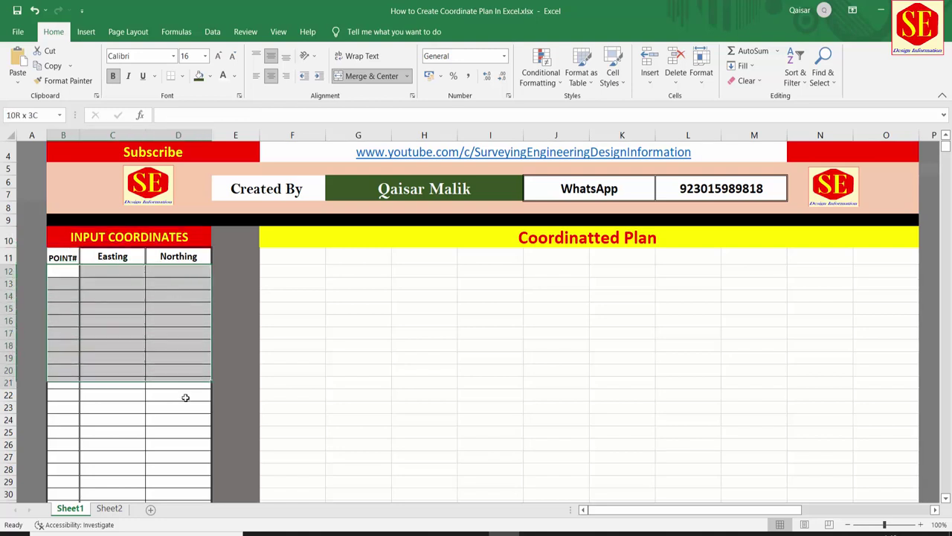
drag(186, 397, 178, 484)
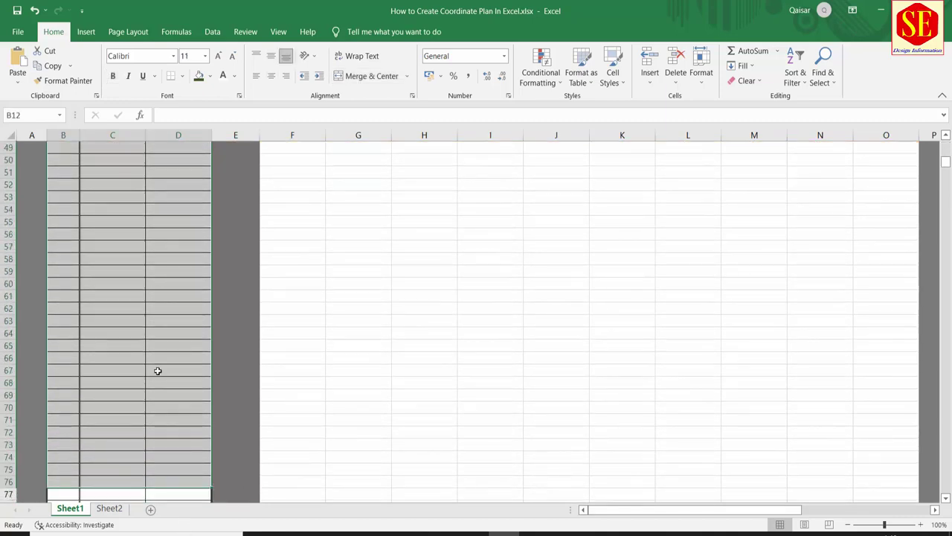
scroll(134, 268, up, 6)
scroll(130, 253, up, 5)
scroll(128, 257, up, 5)
click(128, 388)
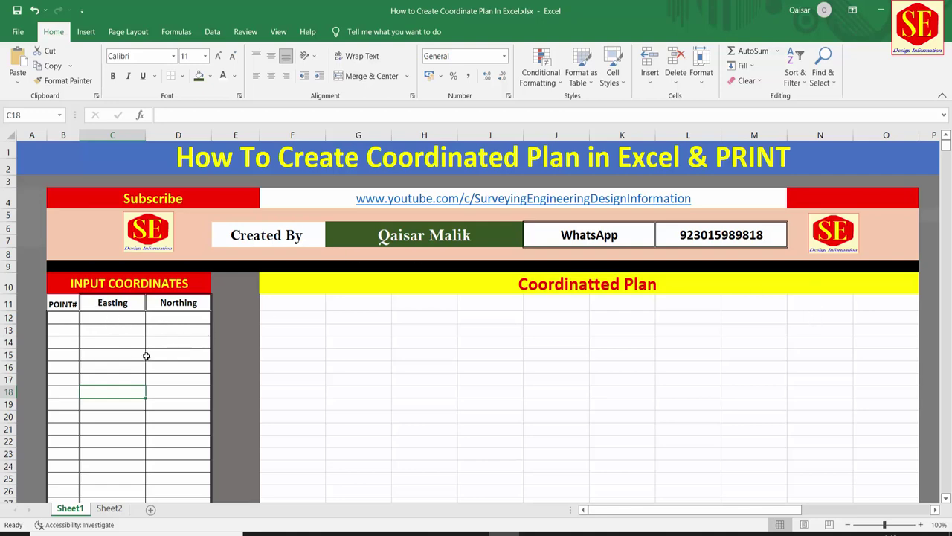
click(112, 511)
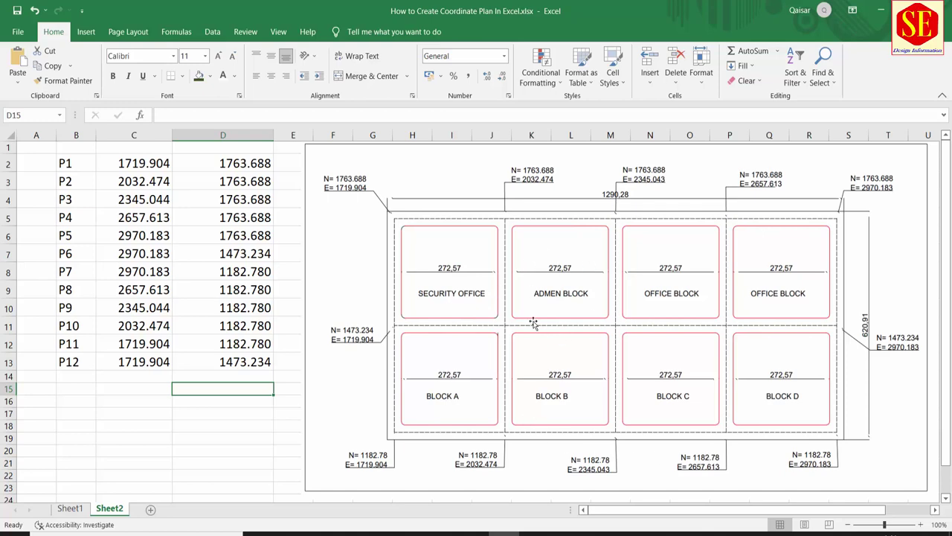
click(69, 509)
scroll(531, 363, down, 1)
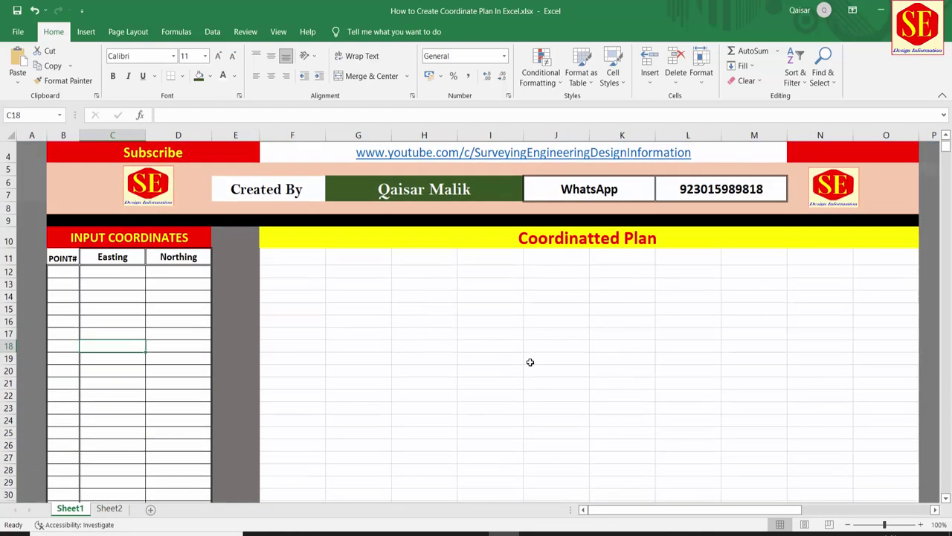
mouse_move(299, 259)
mouse_down()
mouse_move(894, 408)
mouse_move(865, 485)
mouse_up()
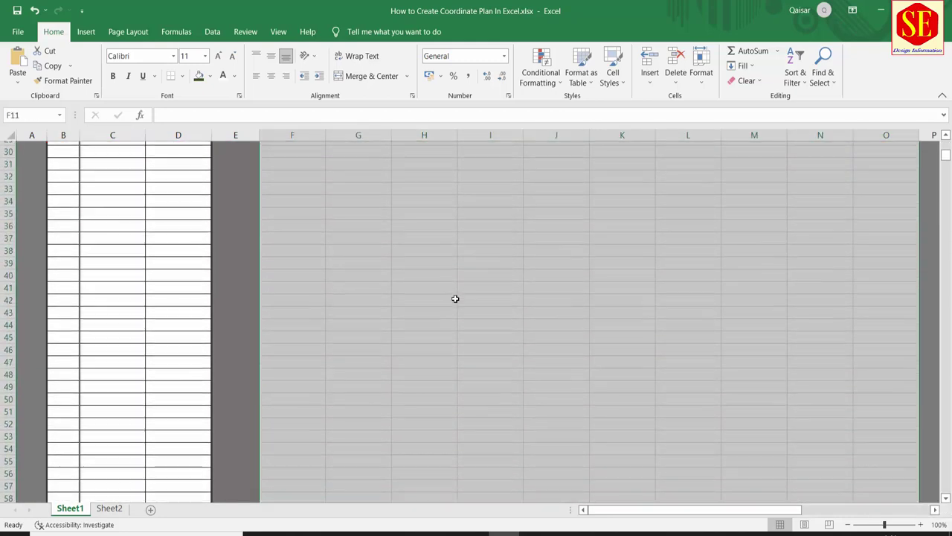
scroll(399, 291, up, 10)
Turn off Sheet1's gridlines from the View ribbon
click(334, 324)
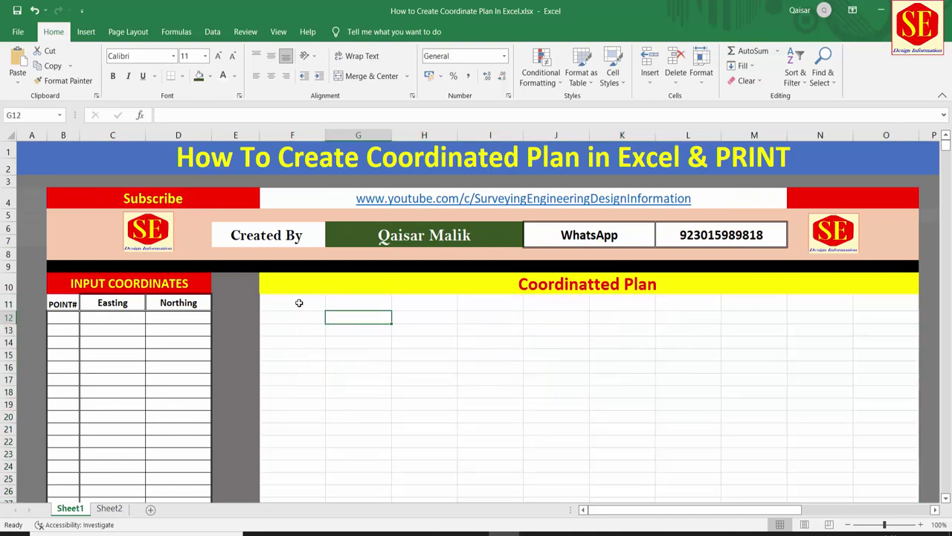
click(297, 302)
click(239, 33)
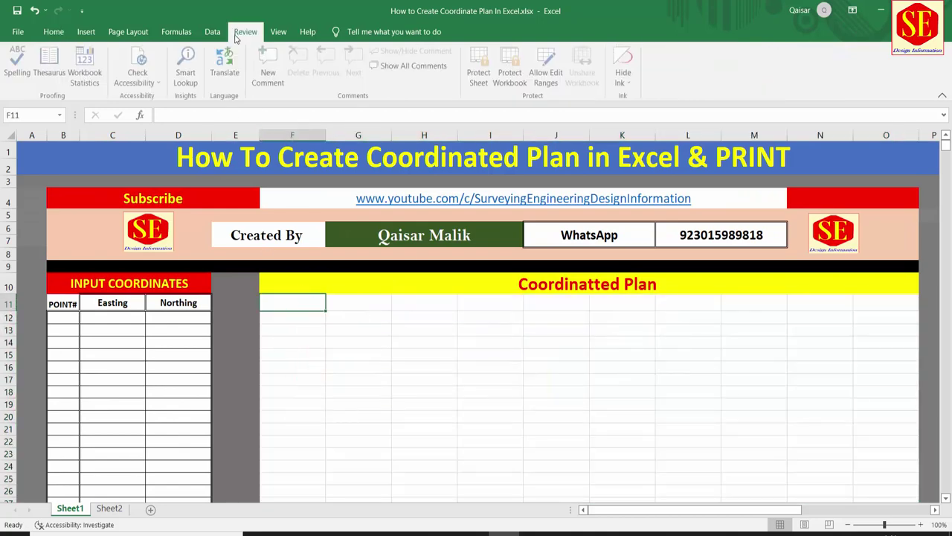
click(277, 33)
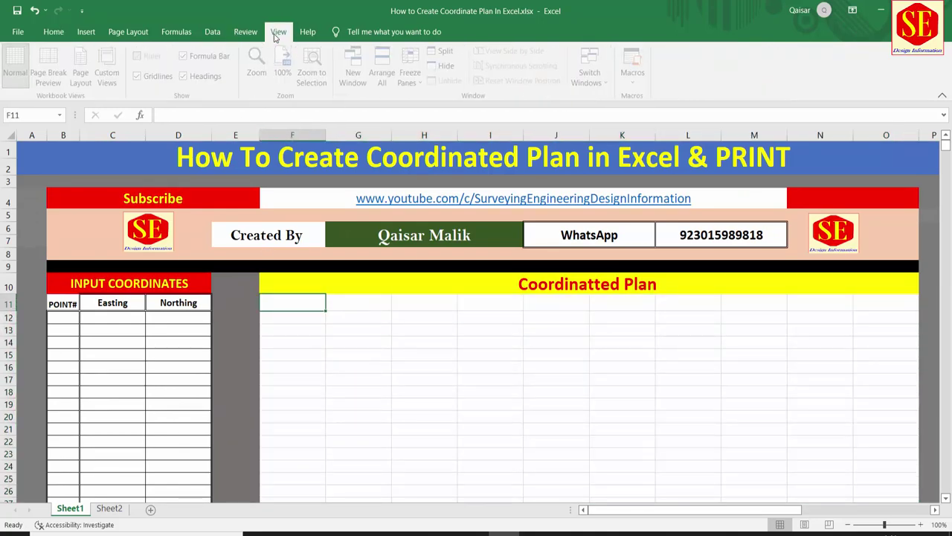
click(156, 77)
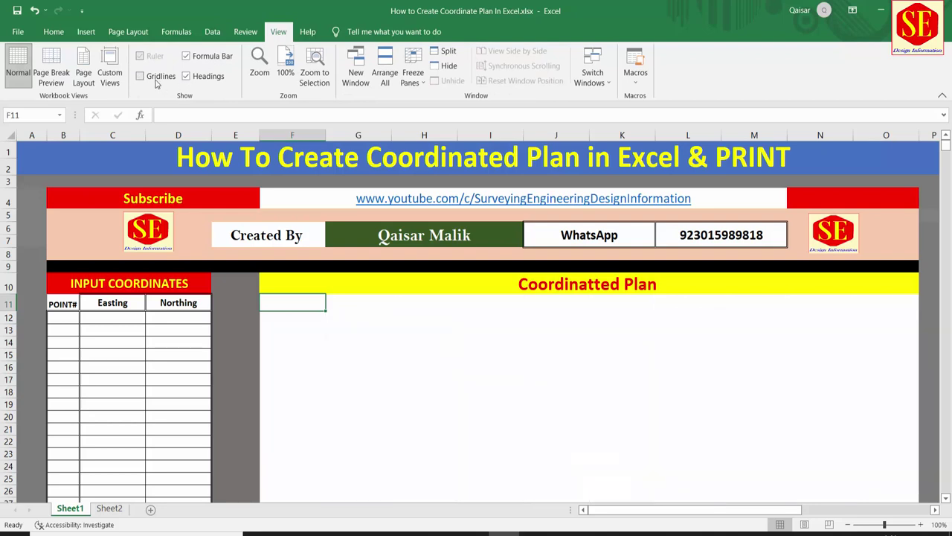
Check cells in the input table, then select H13:M26 in the plan area
click(423, 361)
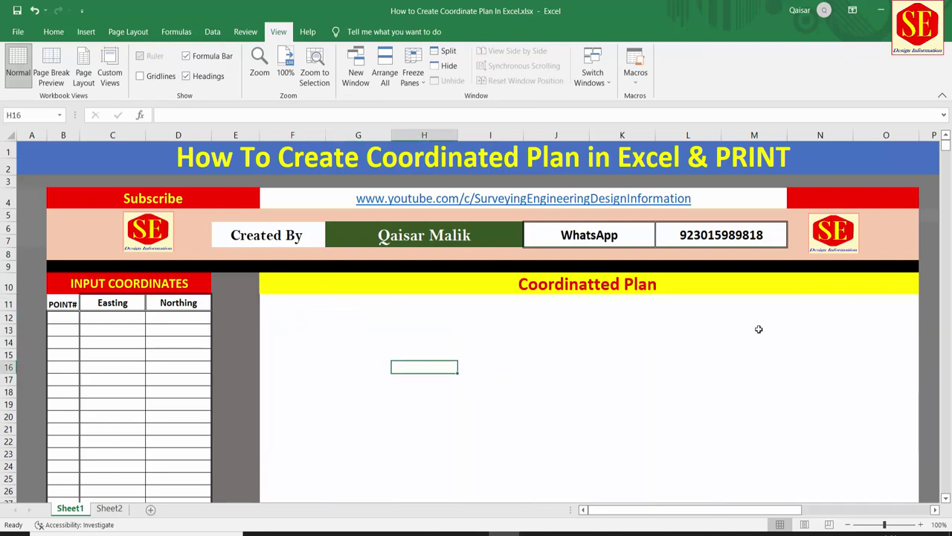
scroll(583, 369, down, 1)
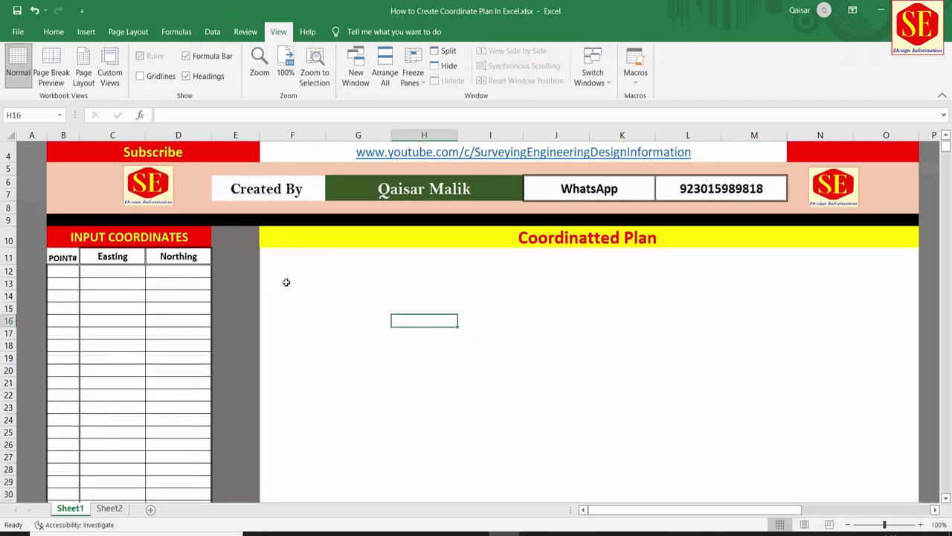
click(315, 262)
drag(94, 275, 178, 275)
click(136, 306)
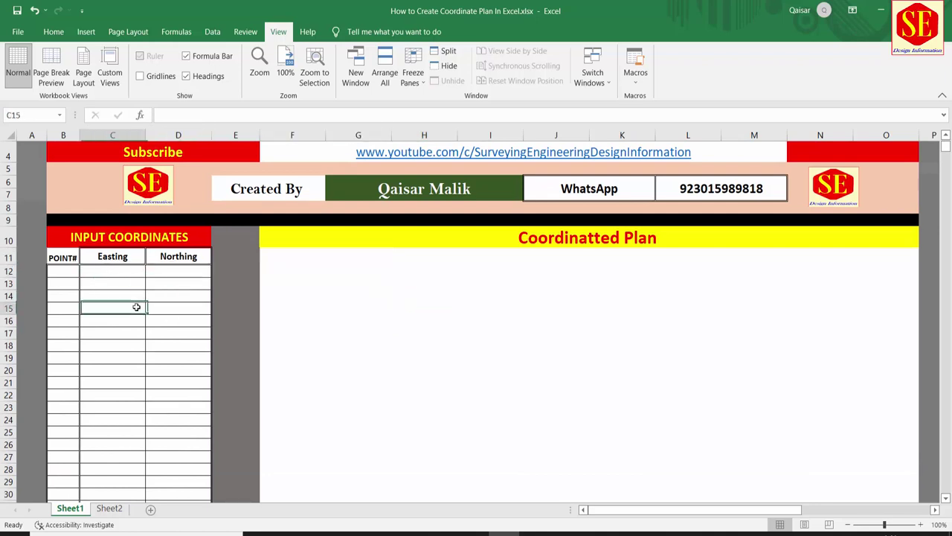
click(165, 344)
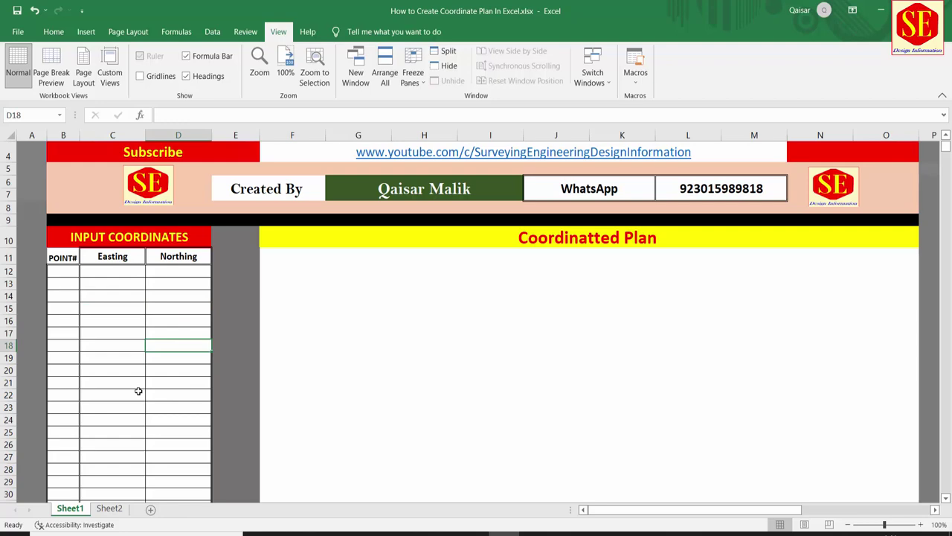
click(319, 284)
drag(400, 280, 742, 447)
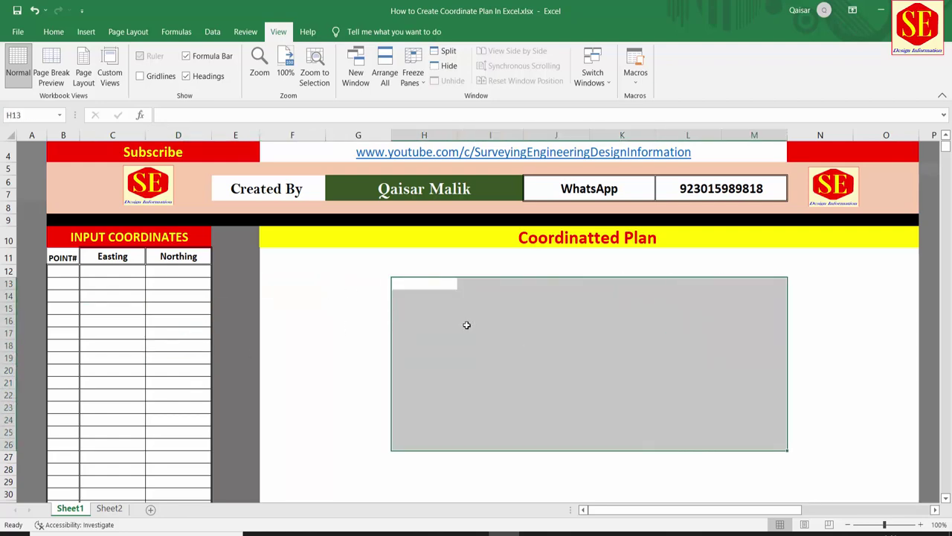
On Sheet2, head the coordinate columns with E in C1 and N in D1
click(109, 508)
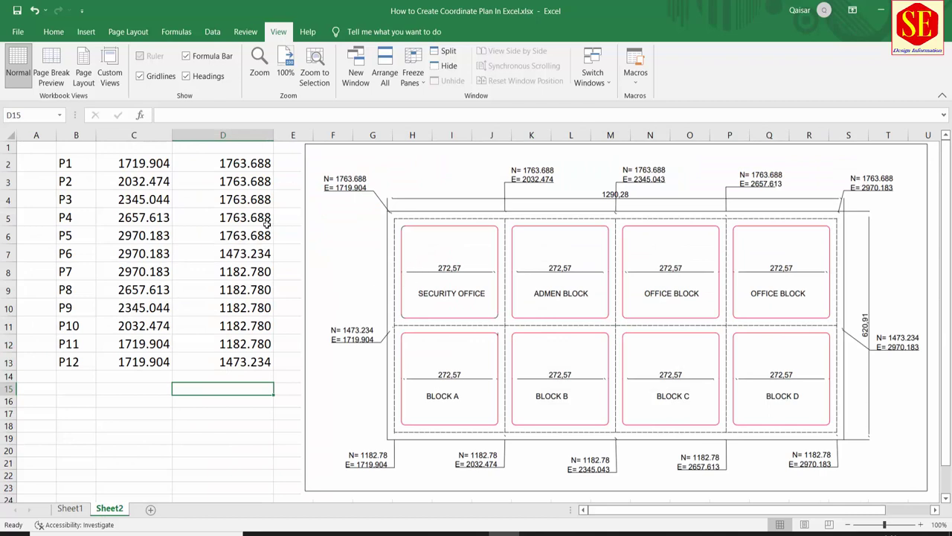
click(145, 157)
click(138, 149)
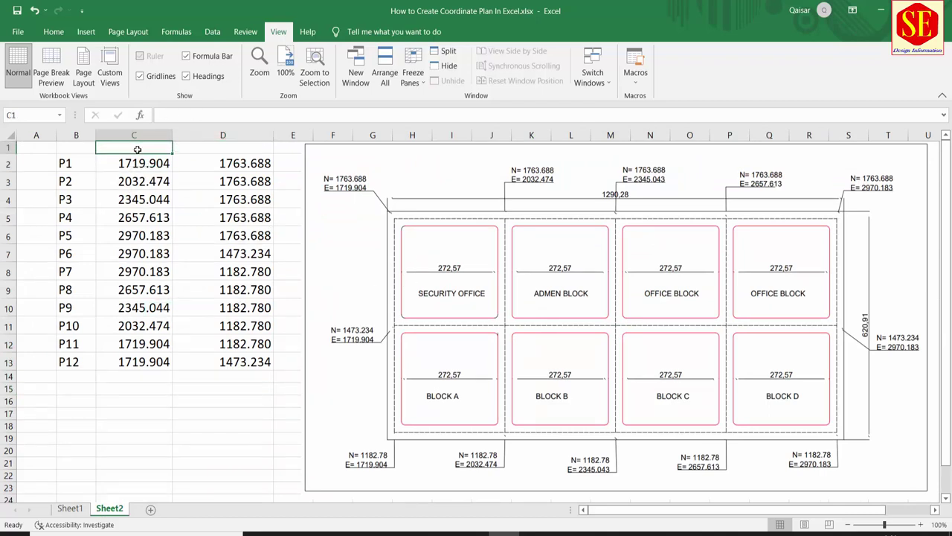
text(e)
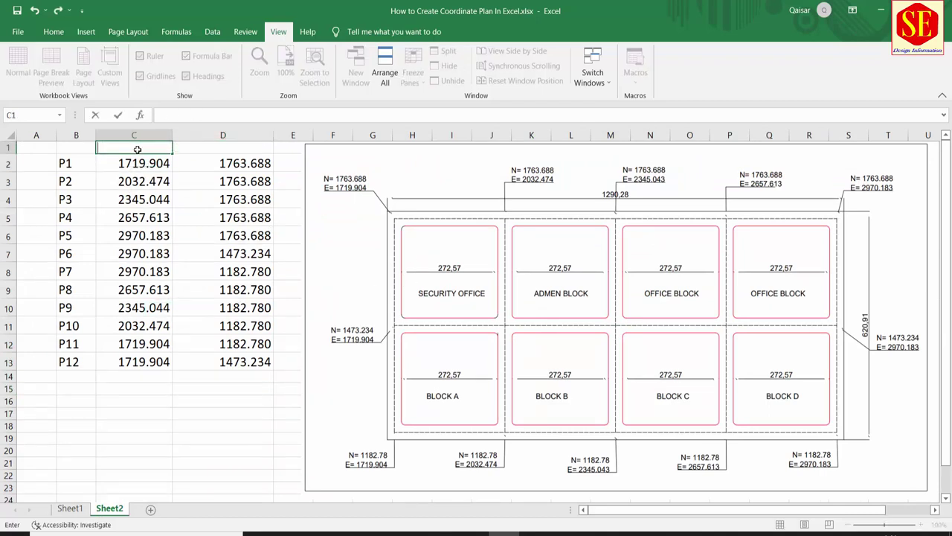
click(235, 148)
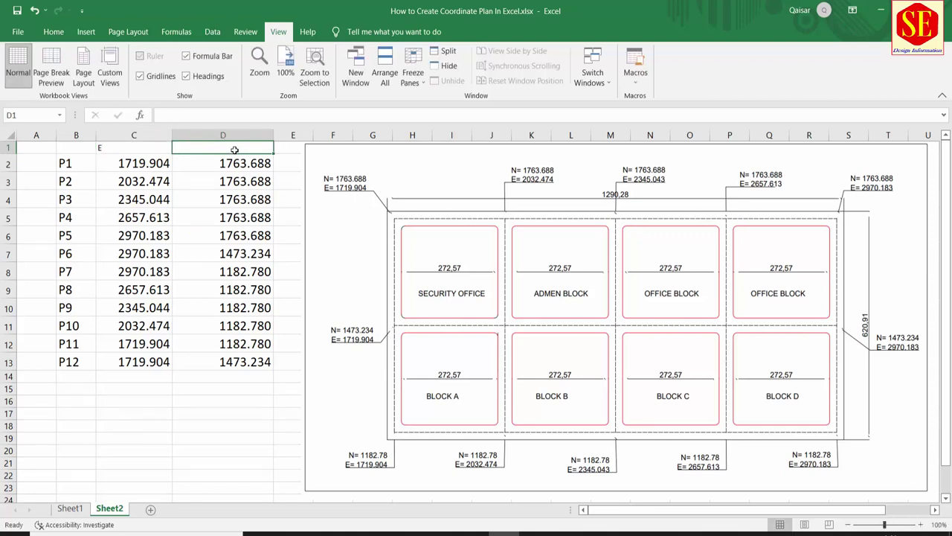
text(N)
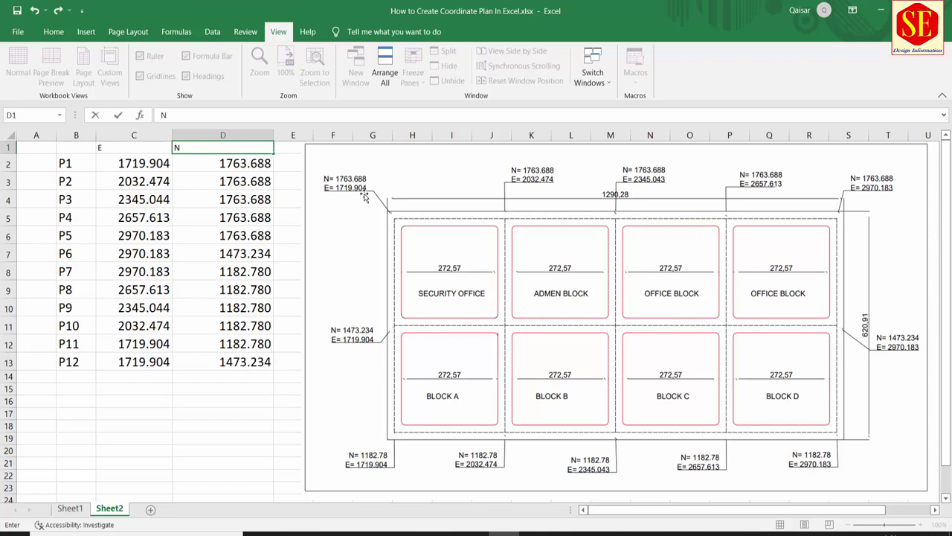
click(164, 163)
Check the full values in D2, C3 and C2, then return to Sheet1
click(229, 166)
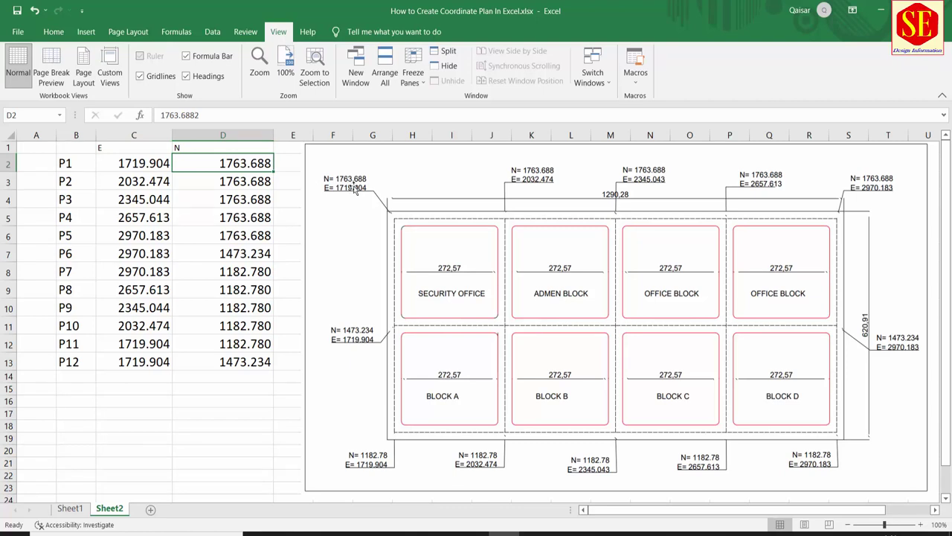
click(165, 185)
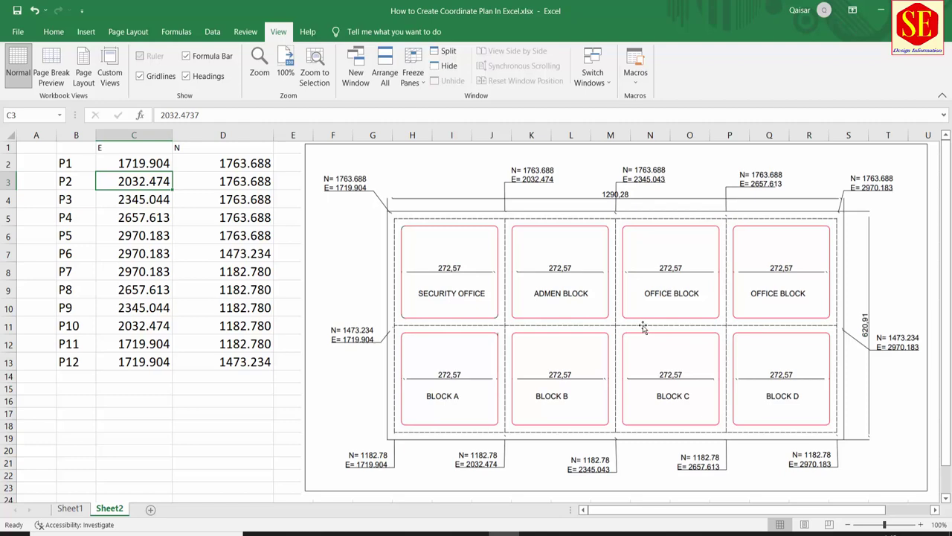
click(147, 167)
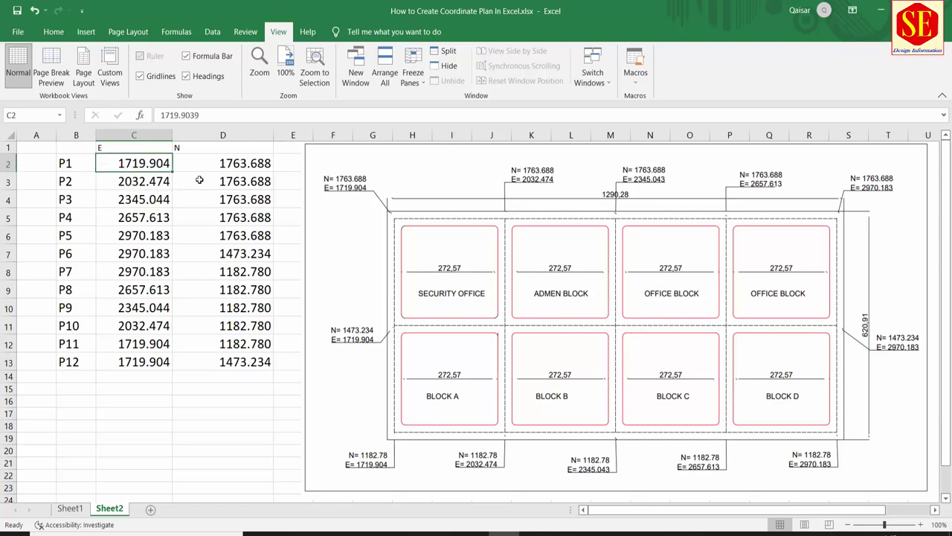
click(70, 509)
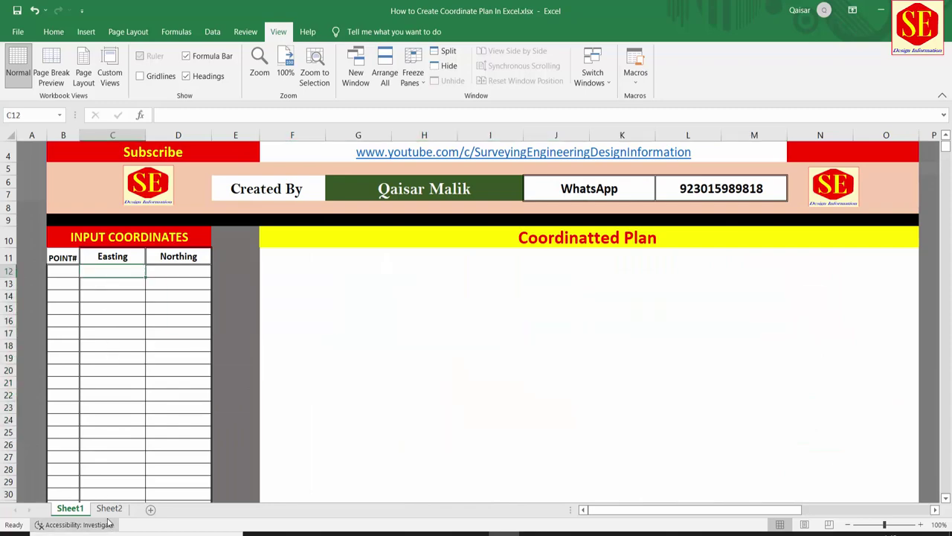
Copy Sheet2's P1–P12 coordinate table B2:D13
click(109, 508)
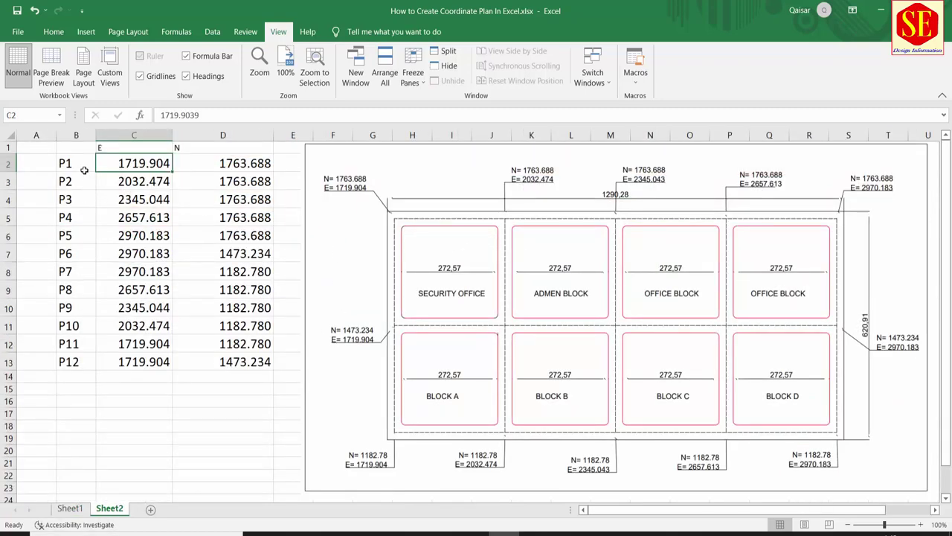
drag(66, 163, 248, 360)
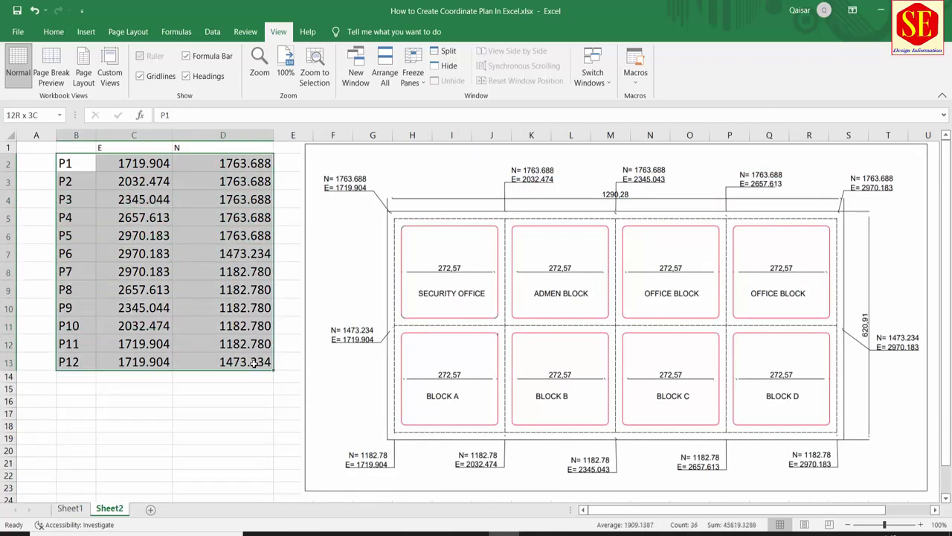
right_click(247, 360)
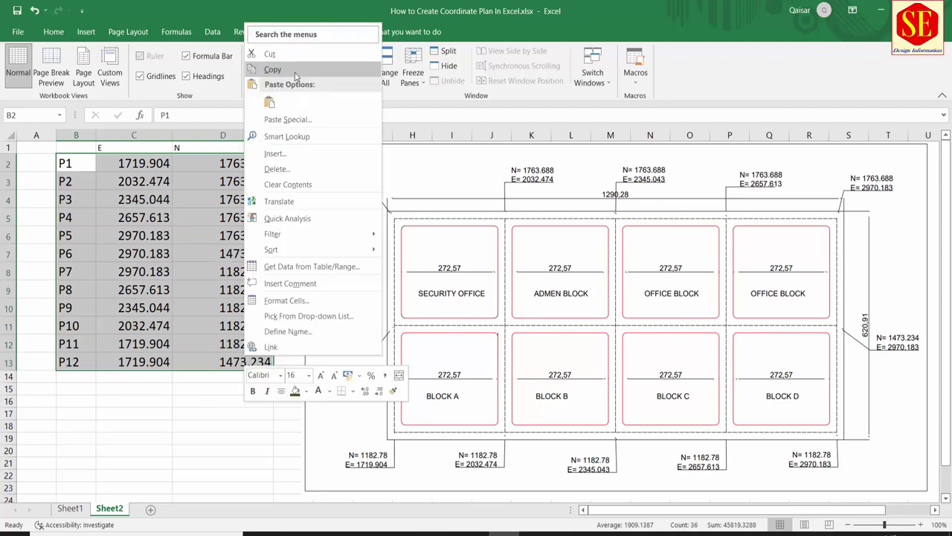
click(272, 69)
click(53, 32)
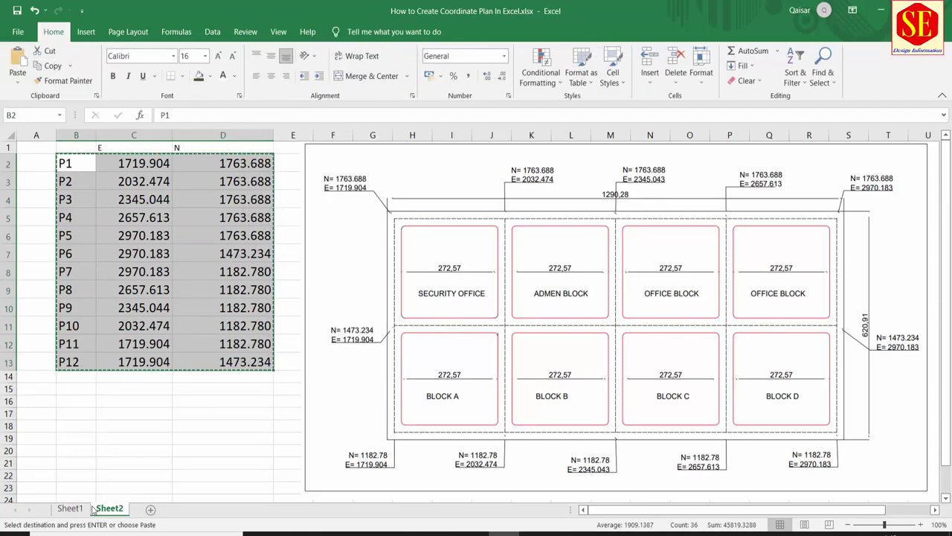
Paste the points into Sheet1's input table at B12, then go back to Sheet2
click(73, 509)
click(67, 272)
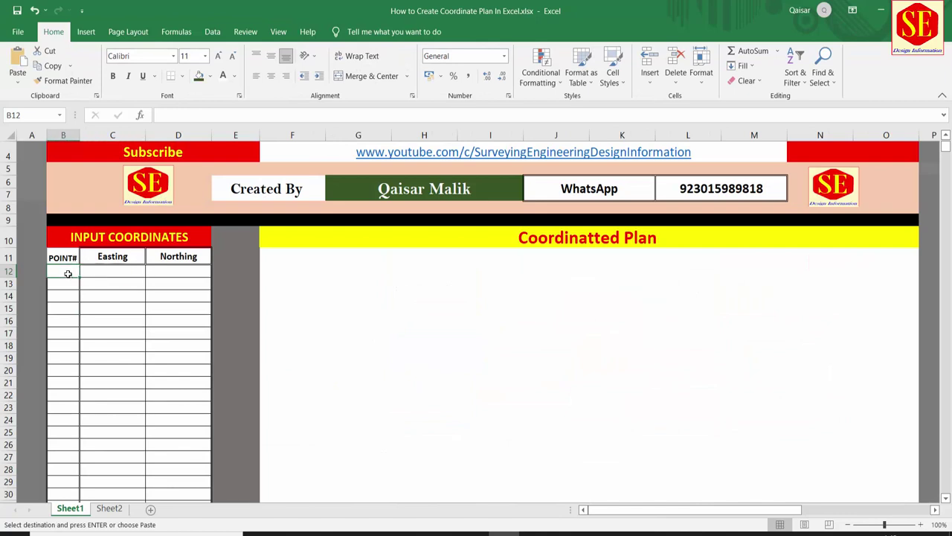
right_click(68, 274)
click(79, 292)
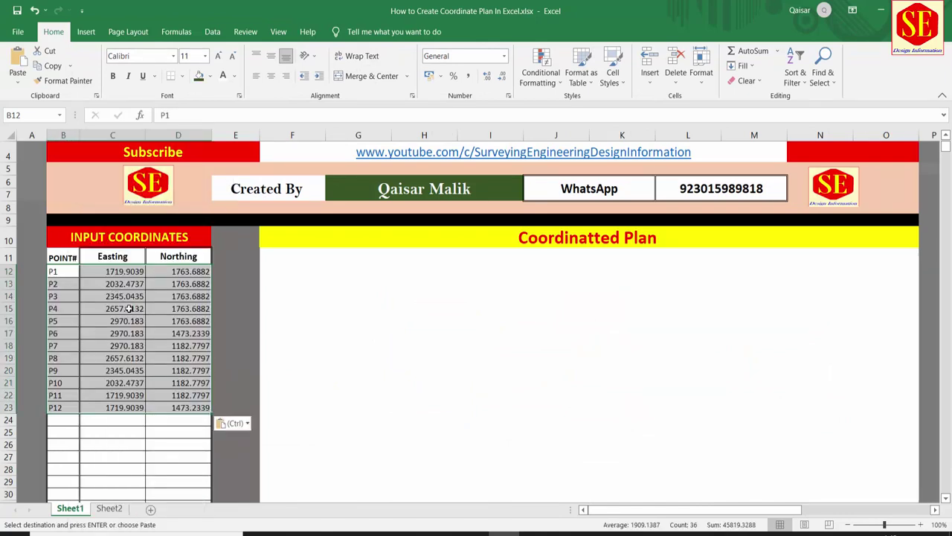
click(89, 361)
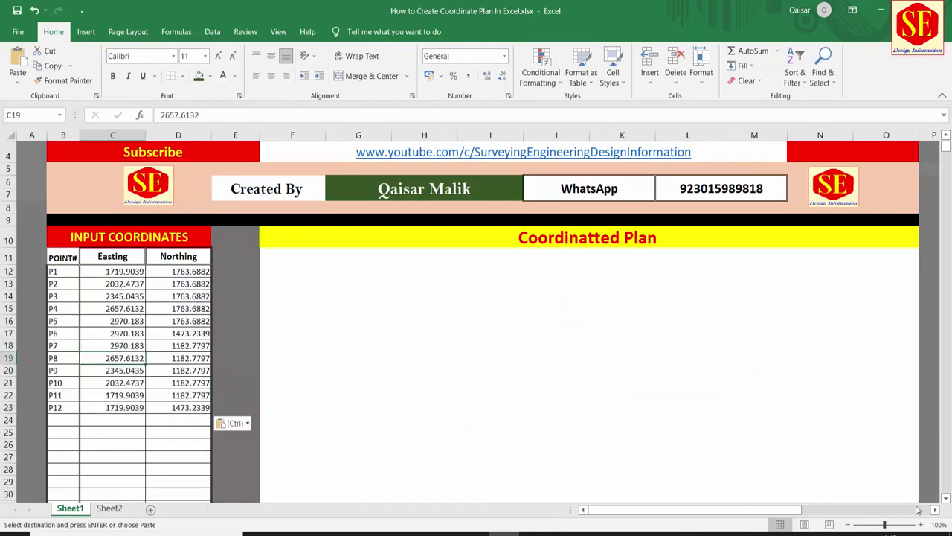
scroll(796, 439, down, 1)
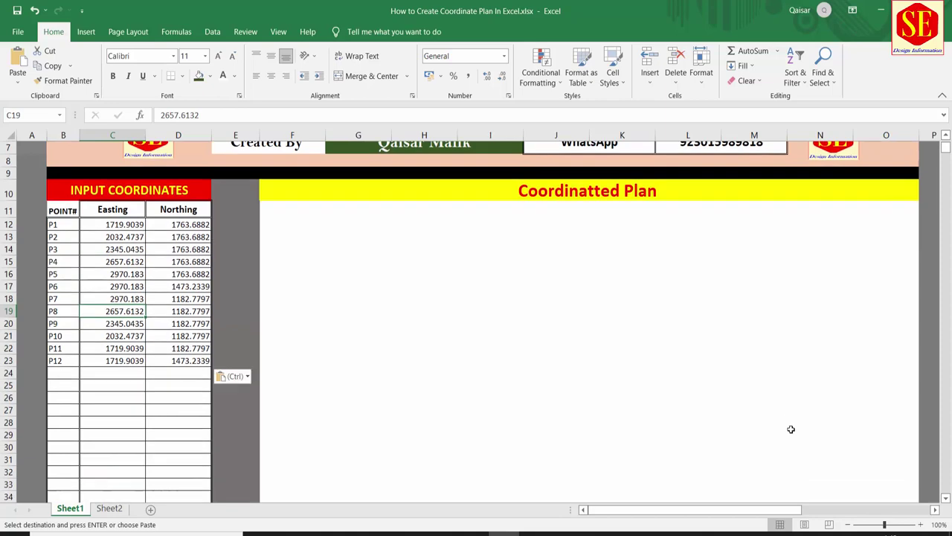
click(117, 509)
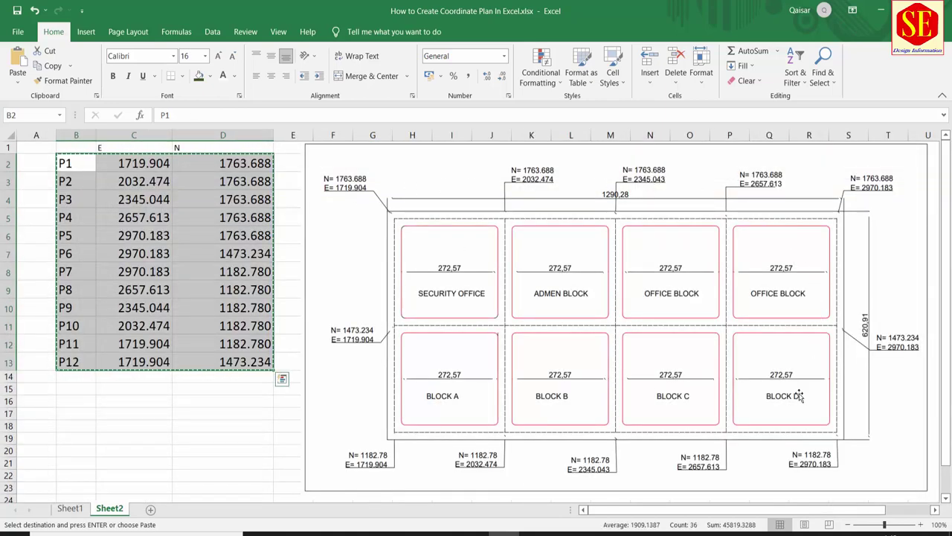
Centre-align the Easting and Northing values in C12:D23 on Sheet1
click(70, 508)
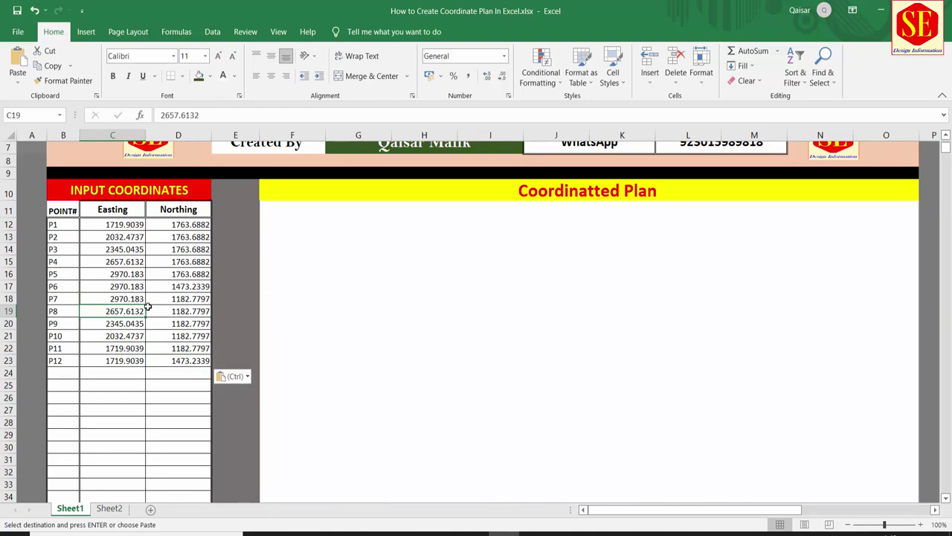
click(67, 224)
drag(67, 224, 67, 360)
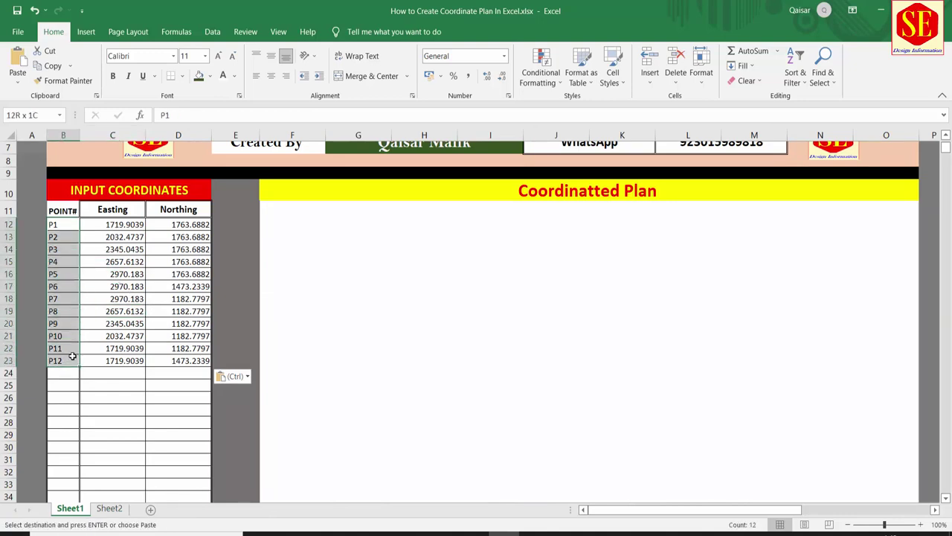
click(116, 274)
drag(111, 224, 175, 360)
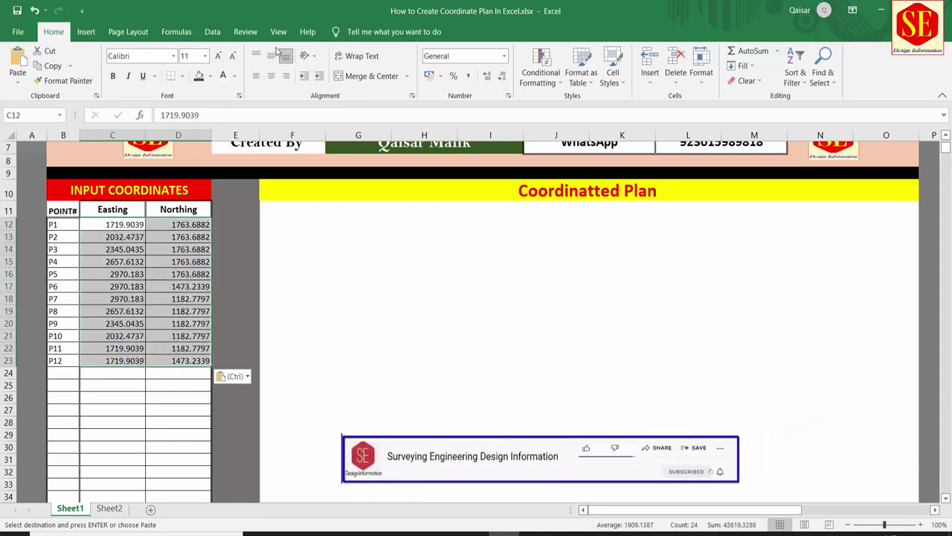
key(Escape)
click(271, 75)
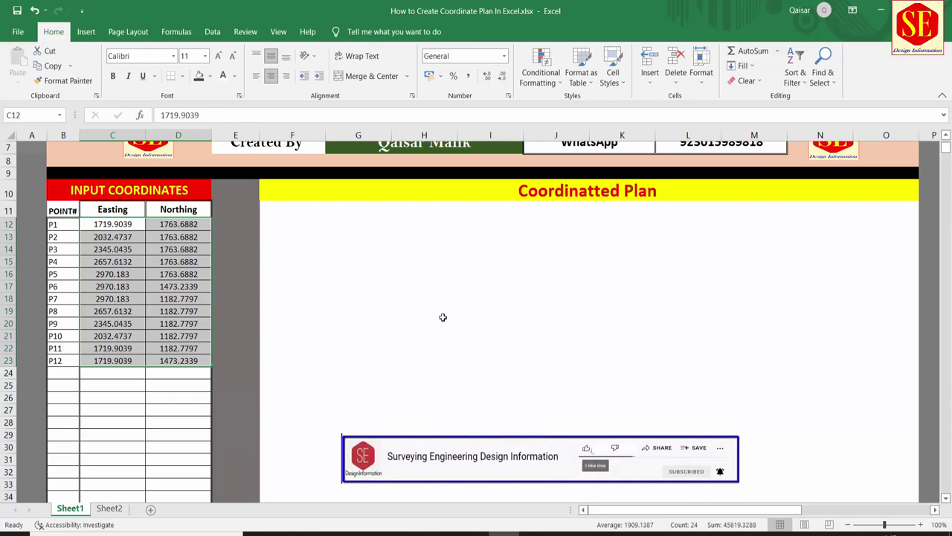
drag(110, 229, 177, 358)
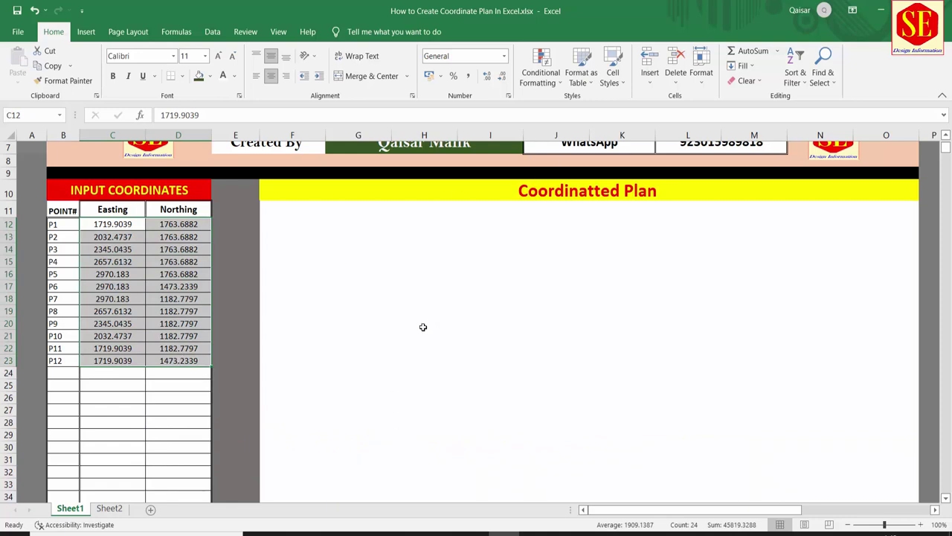
scroll(72, 37, down, 1)
scroll(73, 37, up, 1)
click(92, 35)
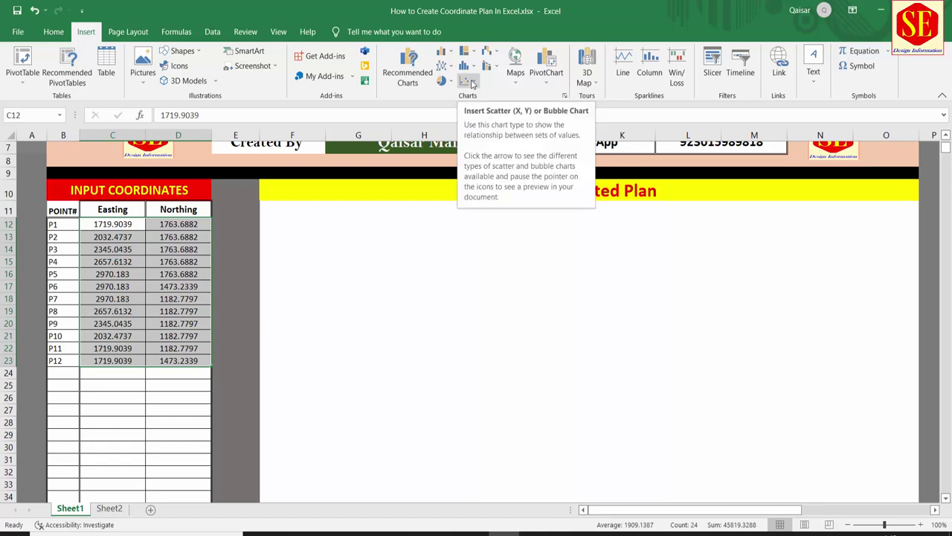
click(471, 84)
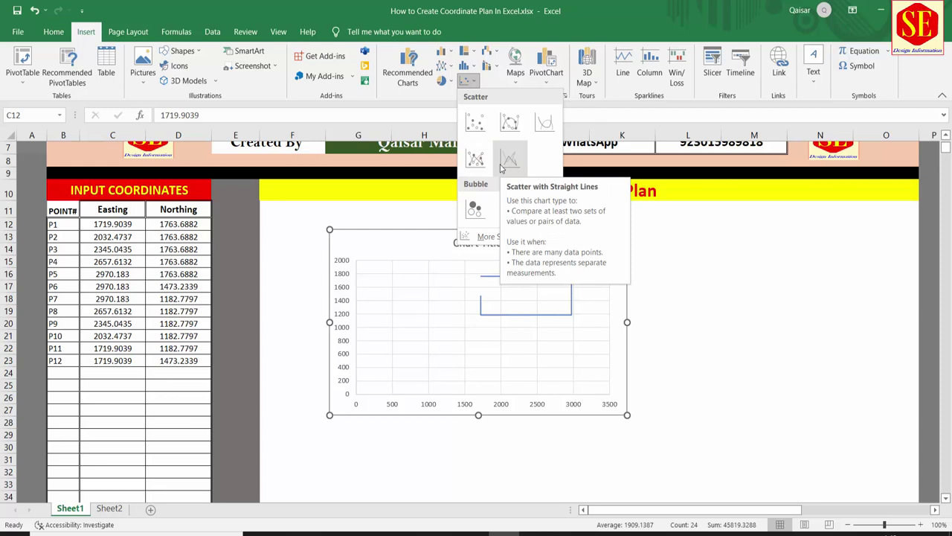
click(100, 227)
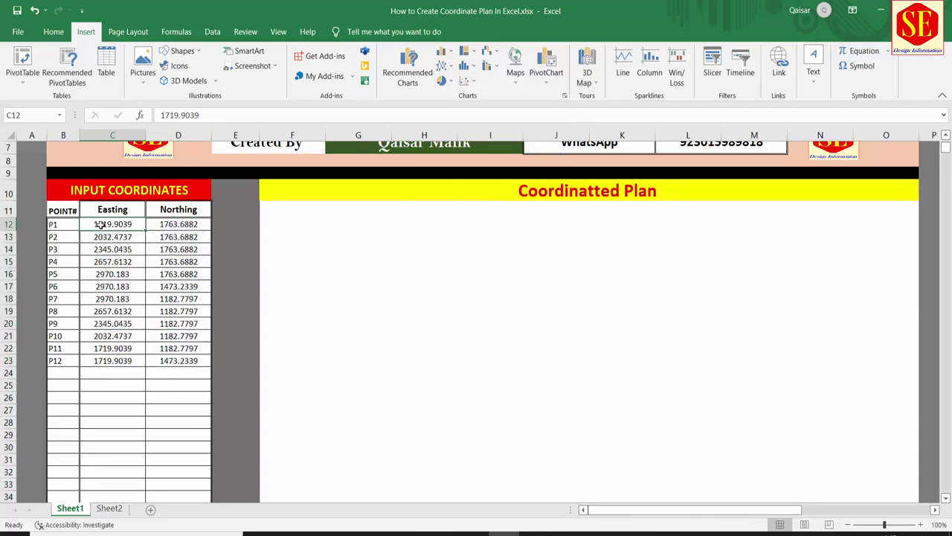
Copy P1's Easting and Northing from C12:D12 into C24:D24
drag(100, 227, 165, 225)
right_click(168, 221)
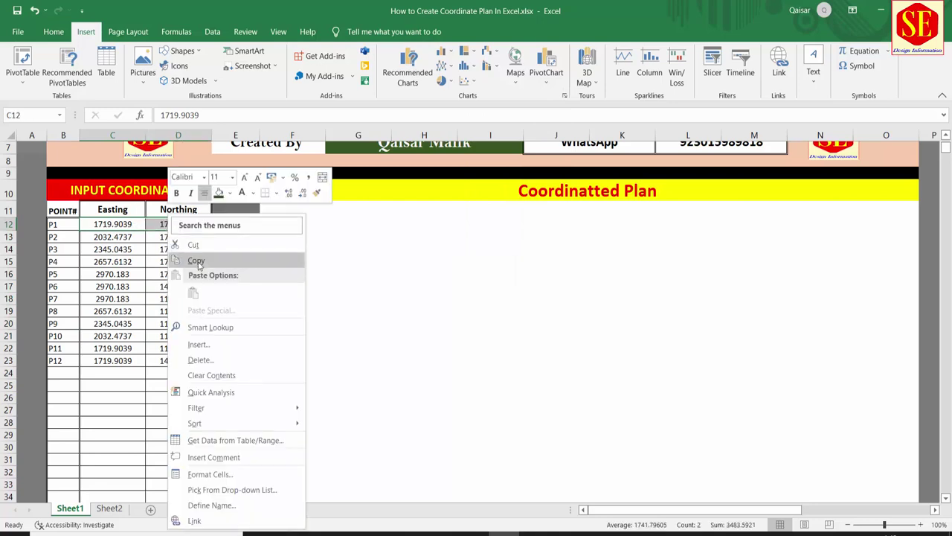
click(196, 262)
click(104, 375)
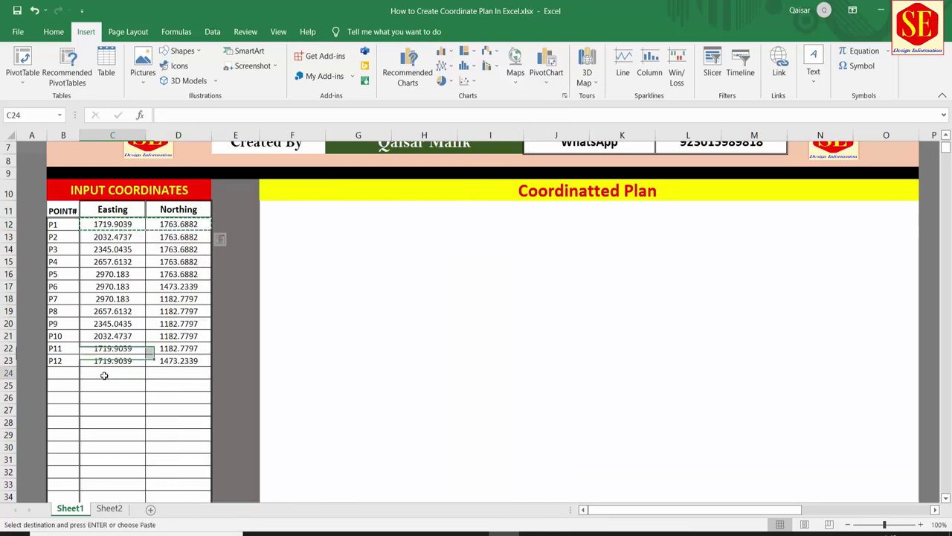
right_click(105, 375)
click(129, 143)
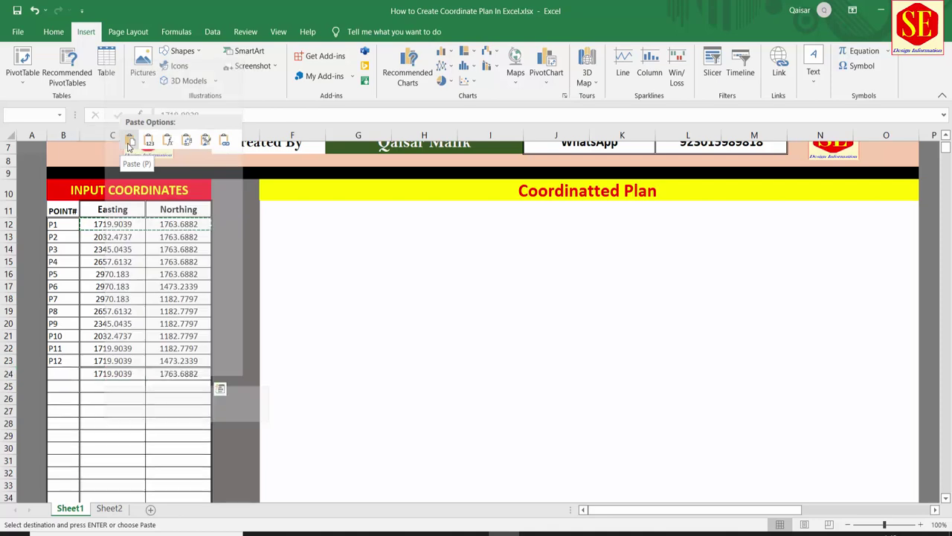
Copy the P1 label from B12 into B24 to close the boundary
click(60, 224)
right_click(60, 224)
click(80, 241)
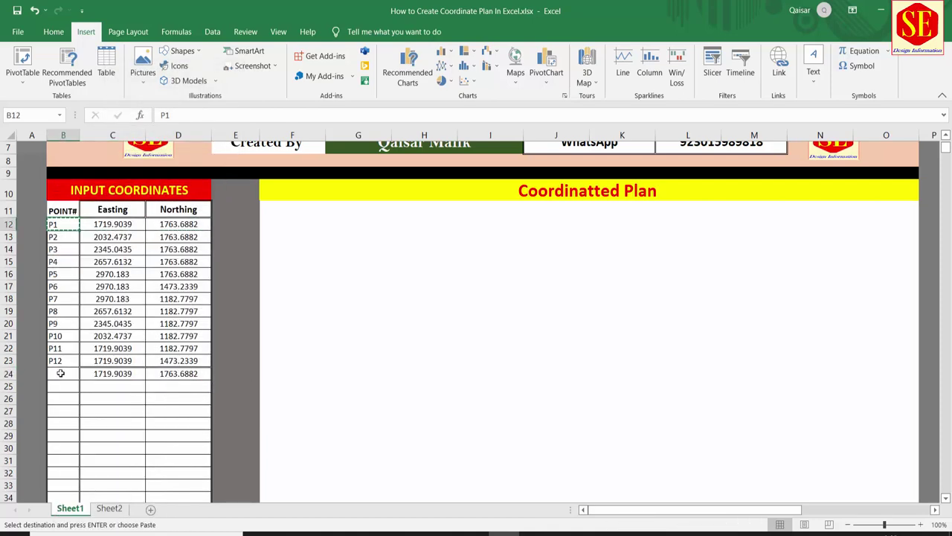
right_click(61, 373)
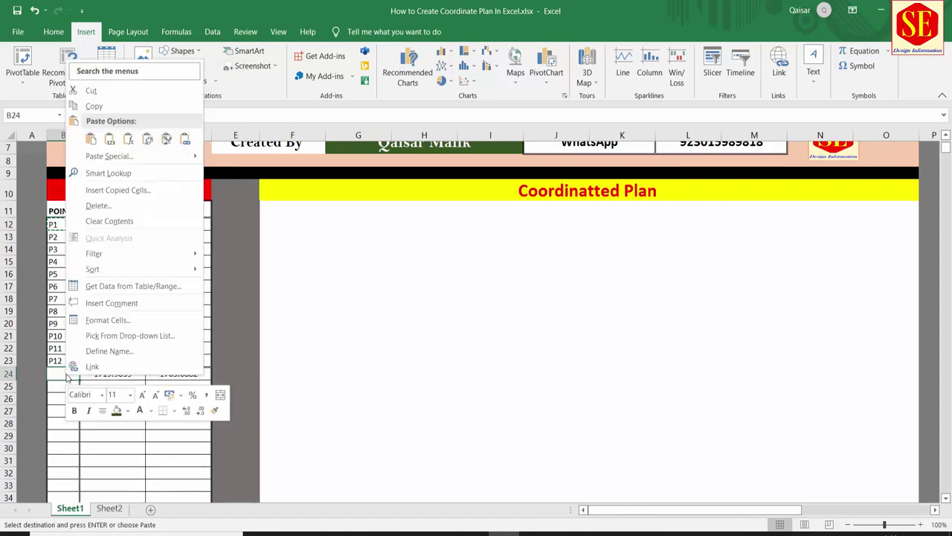
click(90, 139)
On Sheet2, paste and inspect P12's Northing value in D13
click(109, 508)
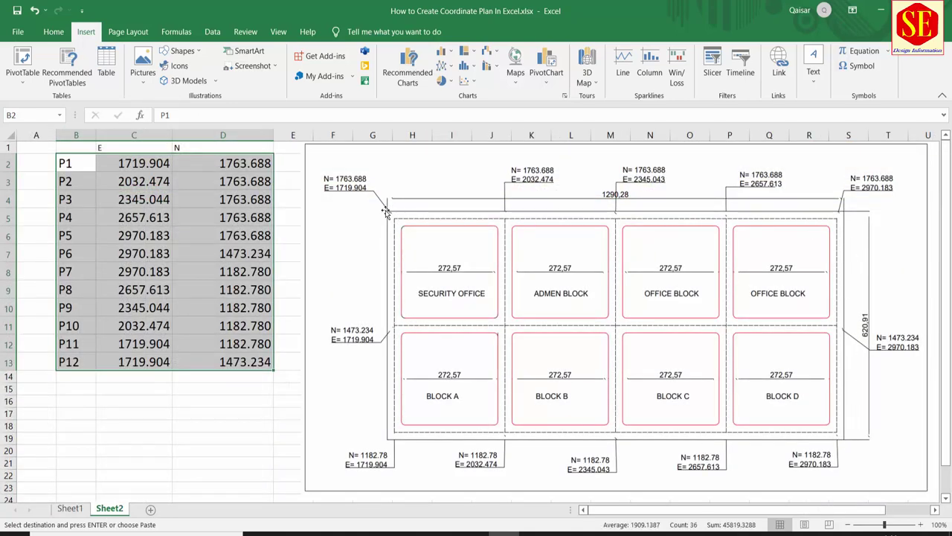
key(ctrl+v)
click(169, 362)
click(221, 363)
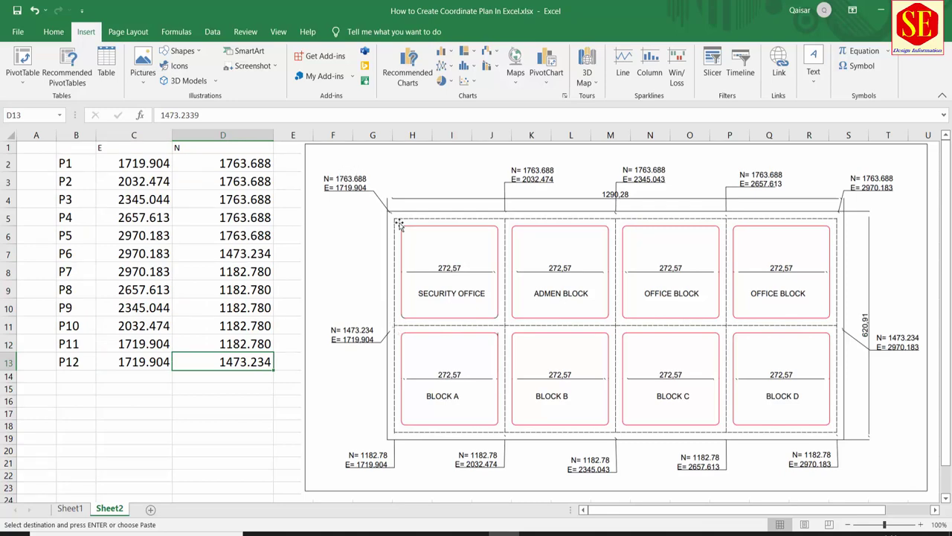
Give both P1 rows, B24:D24 and B12:D12, a yellow fill, then switch to Sheet2
click(70, 508)
click(123, 394)
click(67, 377)
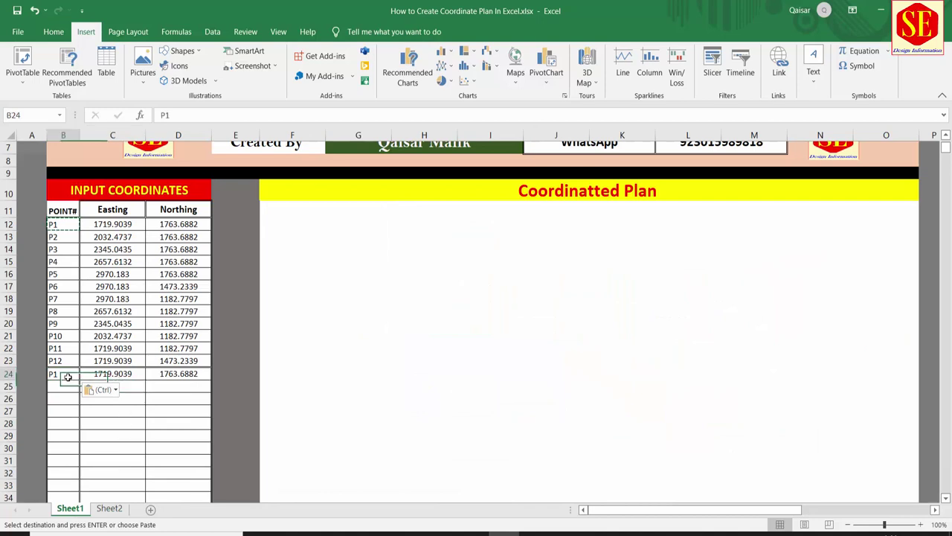
drag(67, 377, 167, 375)
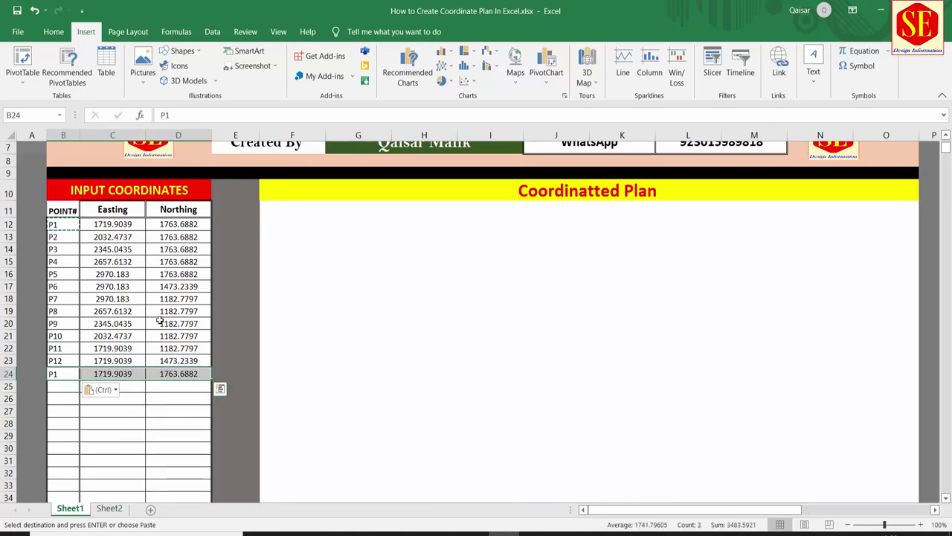
click(54, 31)
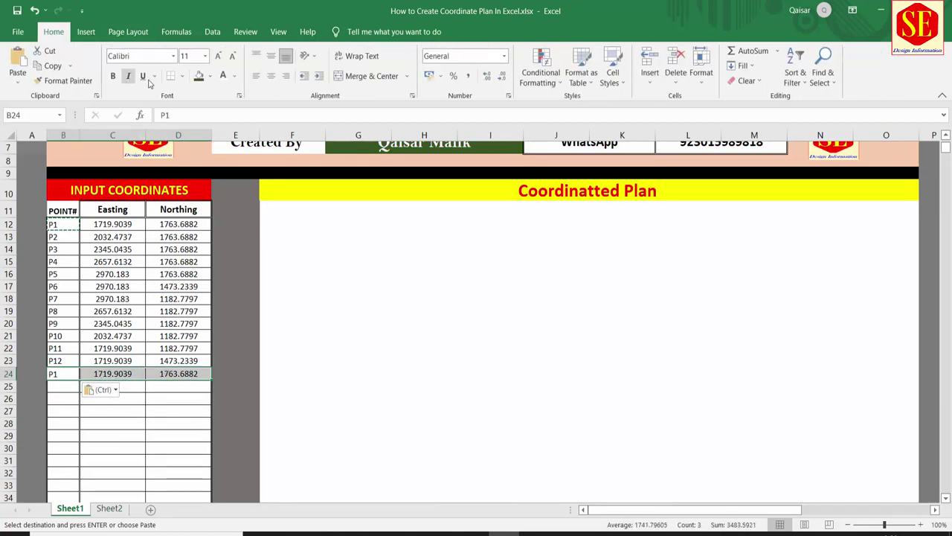
click(211, 77)
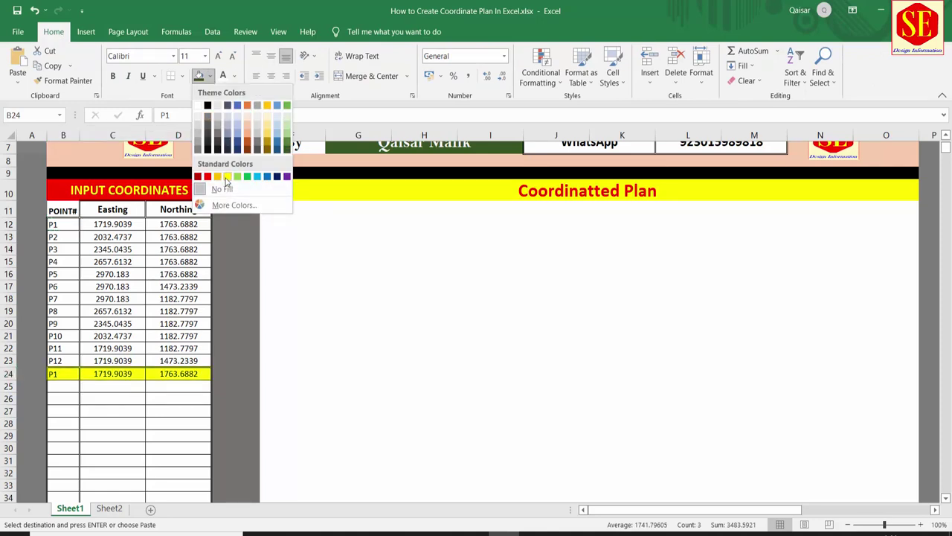
click(227, 176)
click(132, 392)
drag(59, 224, 201, 224)
click(199, 75)
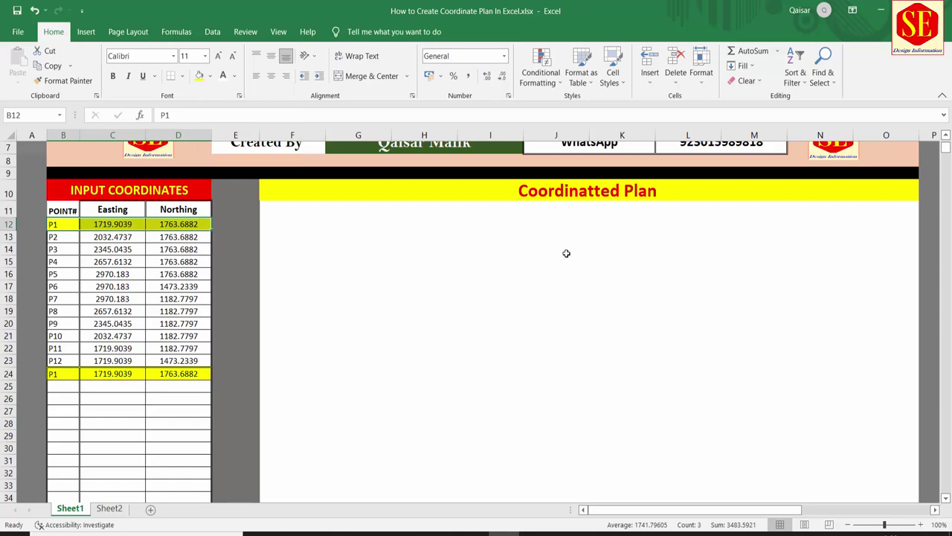
click(109, 508)
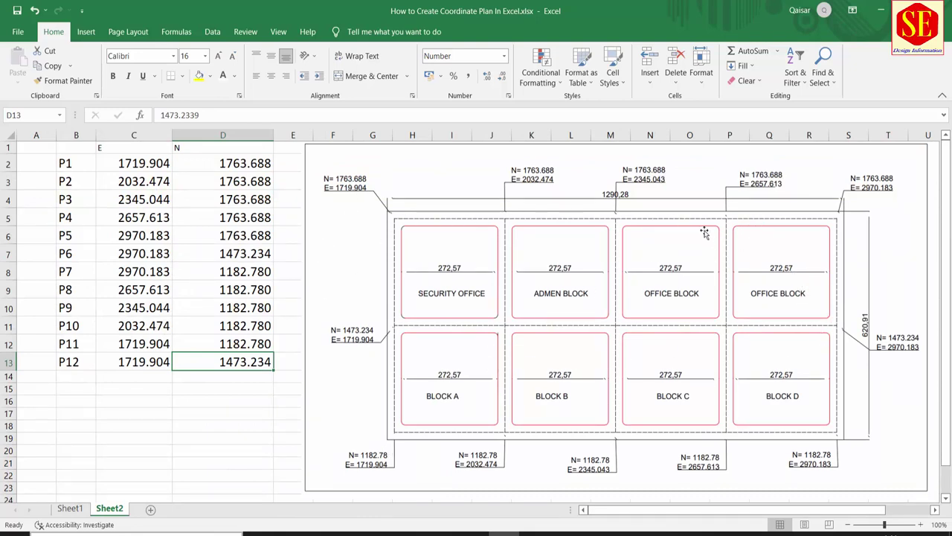
Return to Sheet1 and select the Easting and Northing values from P1 downward
click(81, 507)
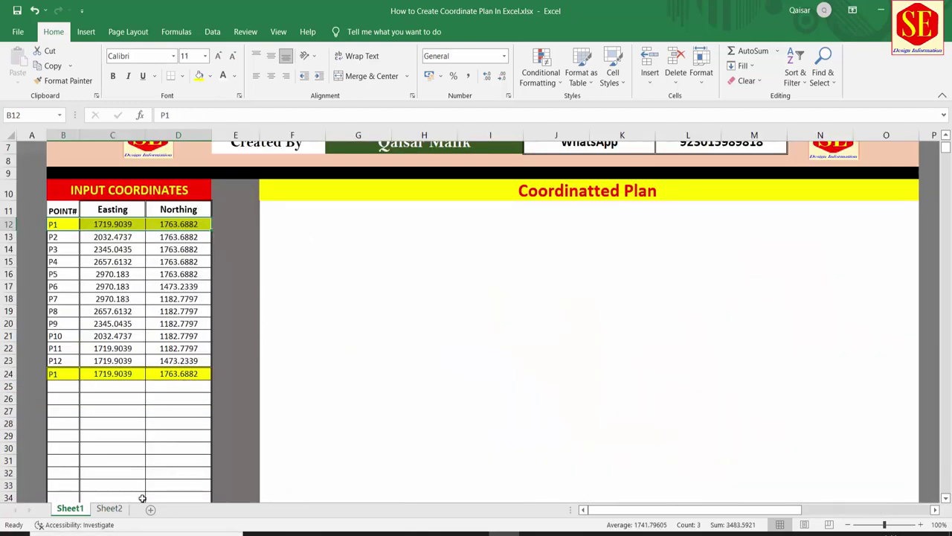
click(110, 508)
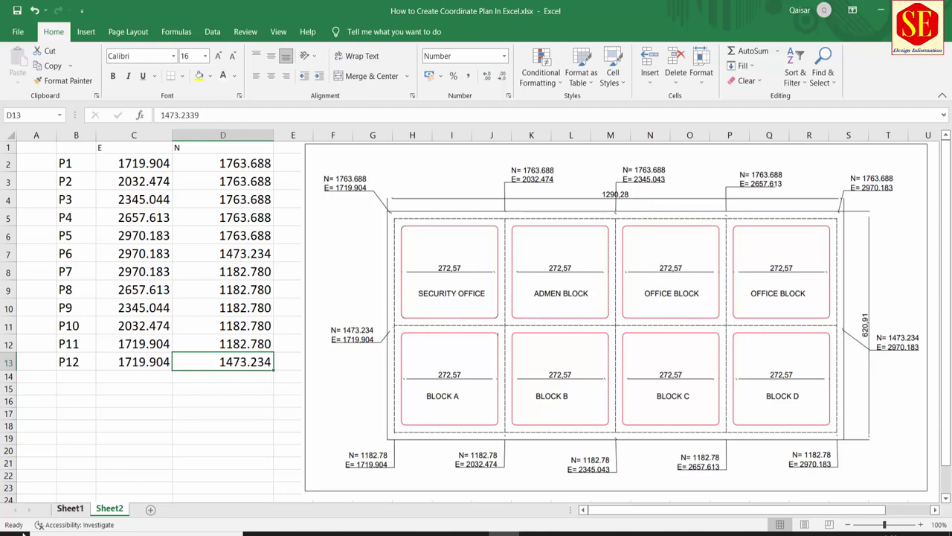
click(70, 508)
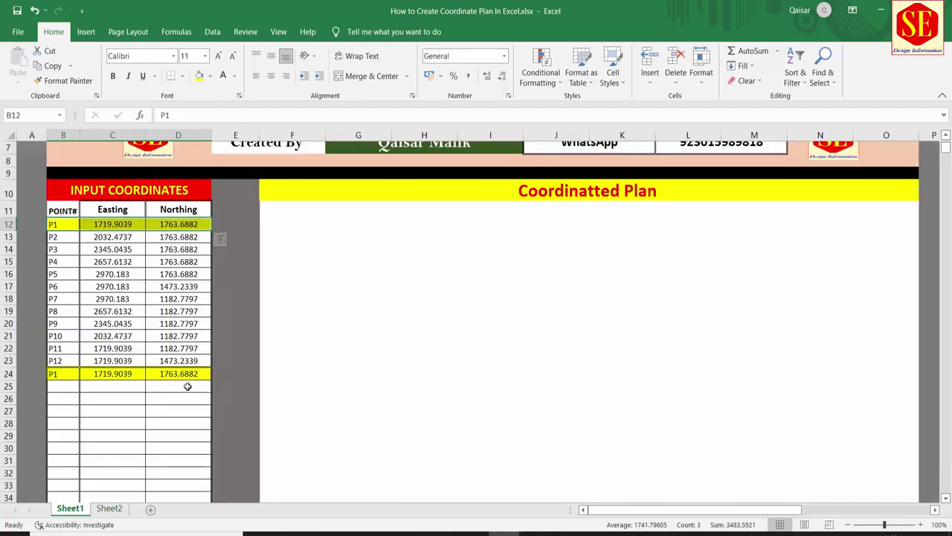
mouse_move(112, 224)
mouse_down()
mouse_move(177, 348)
mouse_move(176, 374)
mouse_up()
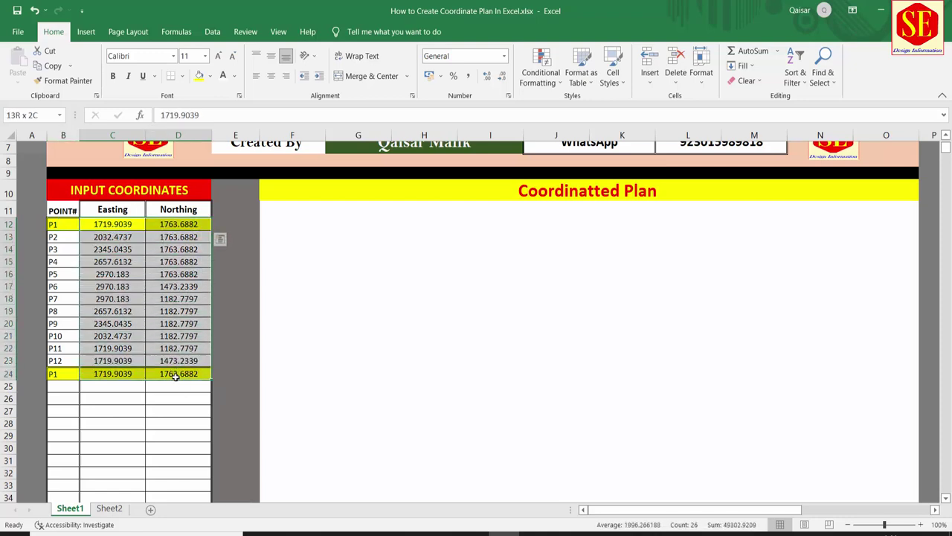
Insert a Scatter with Straight Lines and Markers chart from the selected coordinates
click(86, 31)
click(466, 80)
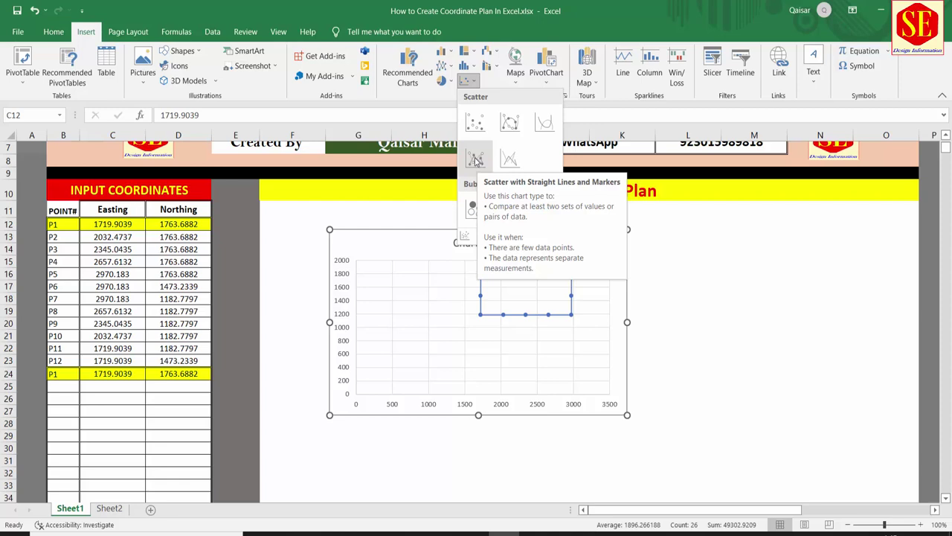
click(476, 160)
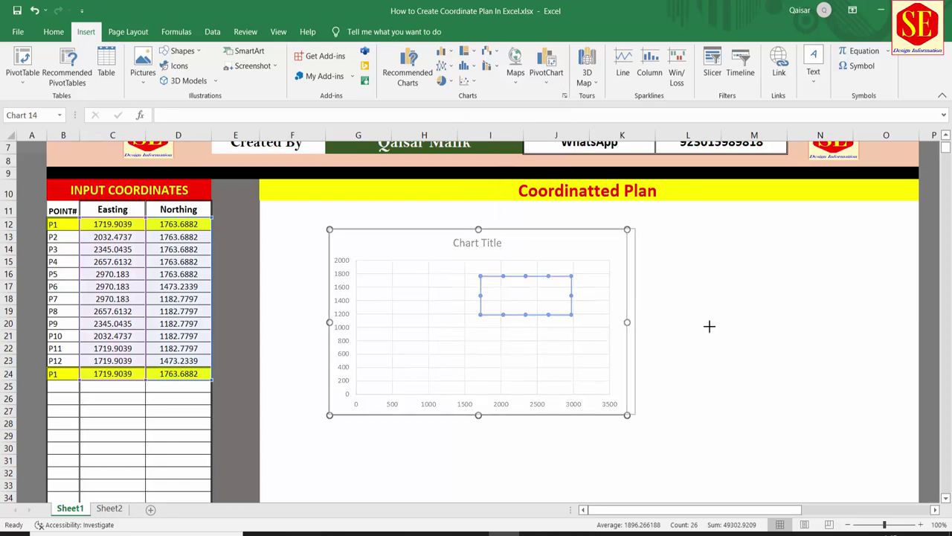
Stretch the chart across the Coordinatted Plan area and select its vertical axis
drag(627, 322, 919, 331)
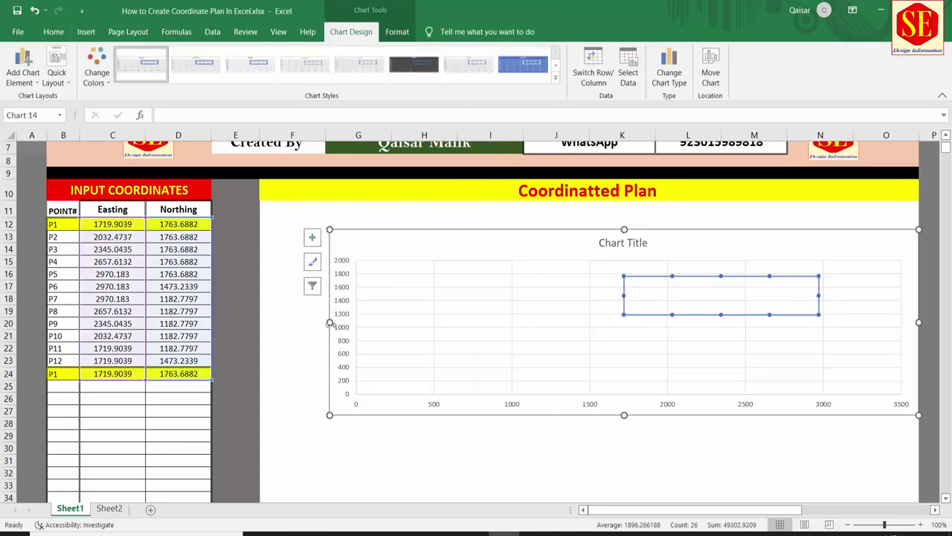
drag(326, 322, 263, 322)
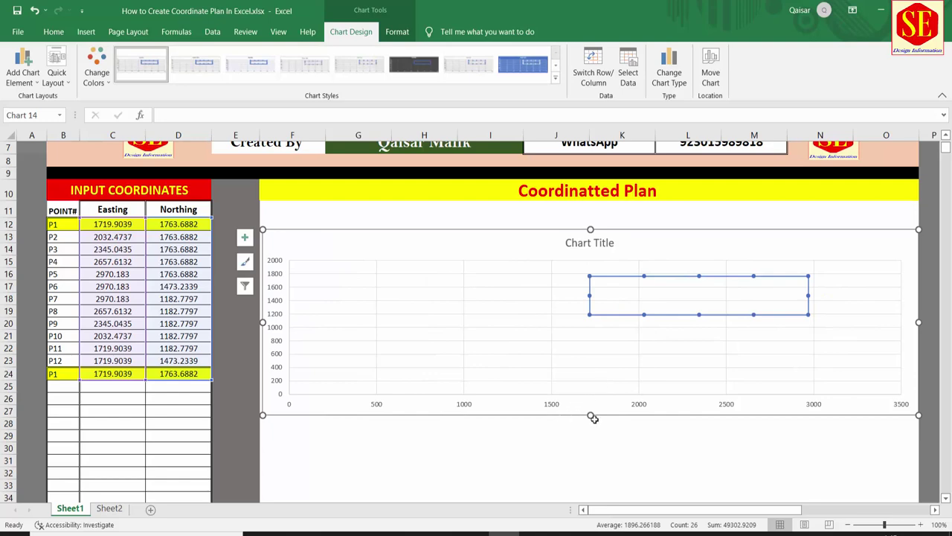
drag(591, 415, 591, 499)
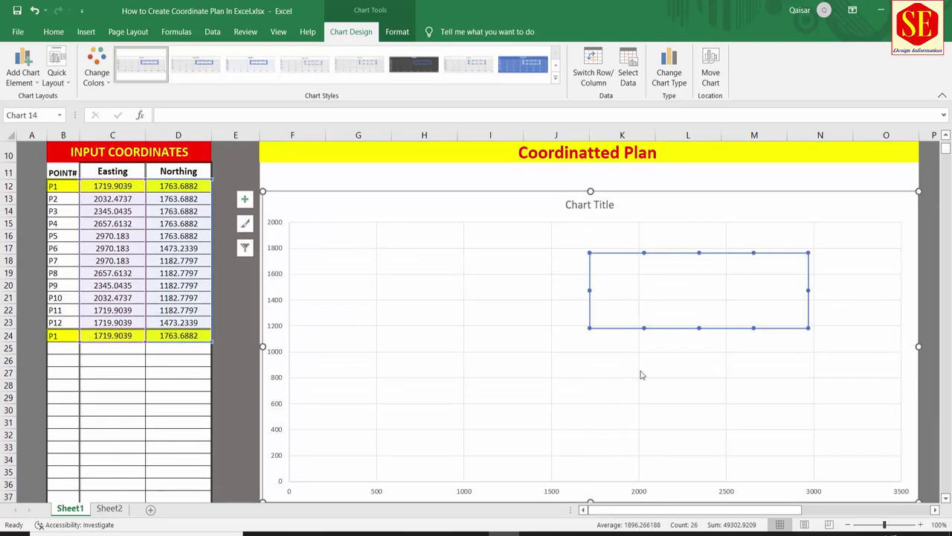
scroll(571, 399, down, 1)
scroll(570, 395, up, 1)
click(273, 275)
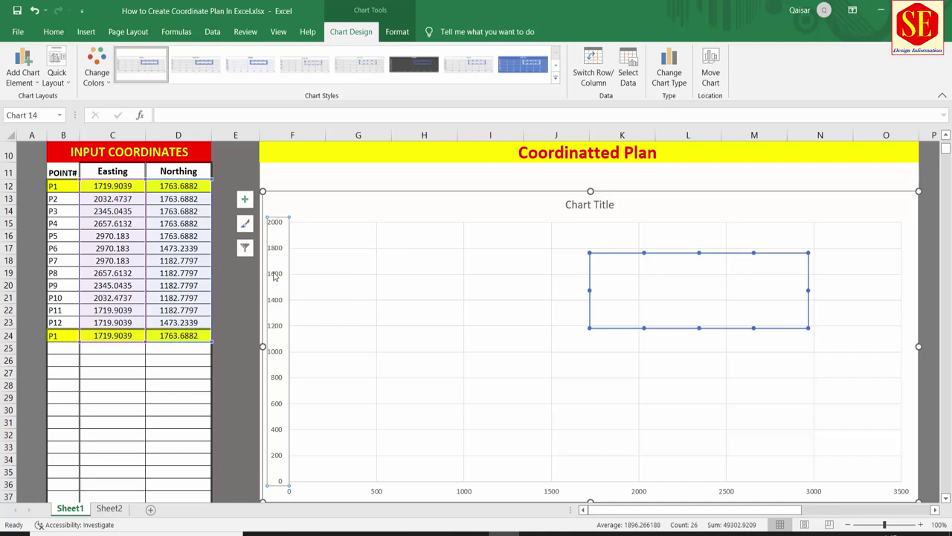
Set the vertical axis bounds to minimum 1000 and maximum 1900
right_click(274, 274)
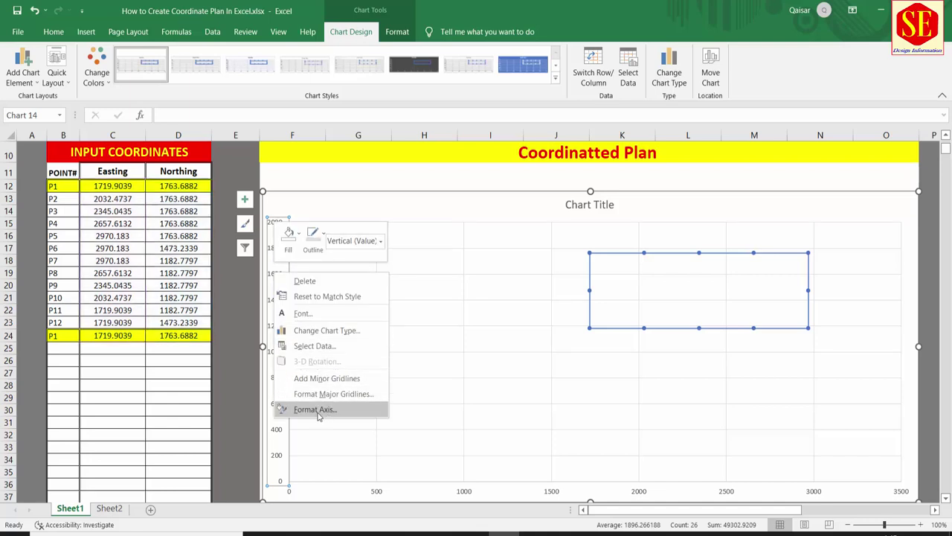
click(312, 410)
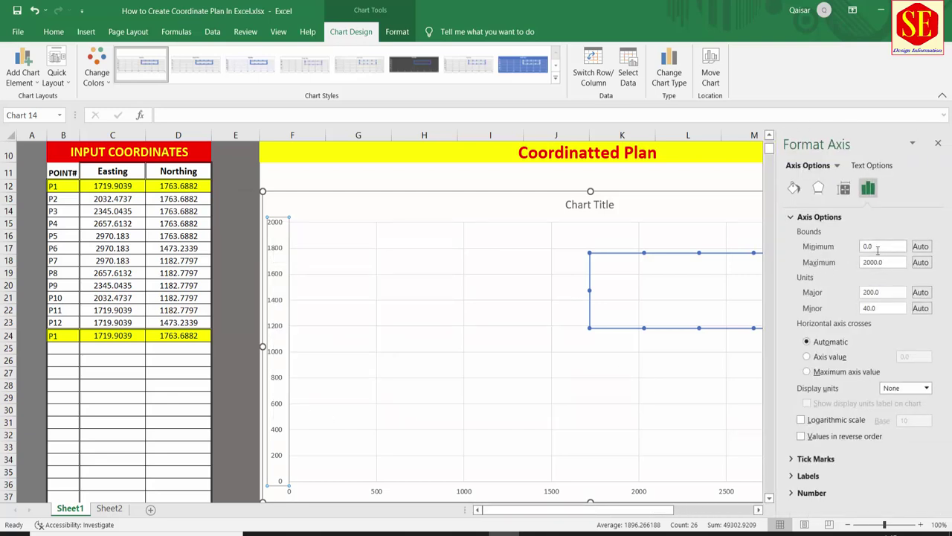
mouse_move(883, 249)
mouse_down()
mouse_move(861, 250)
mouse_move(861, 264)
mouse_up()
scroll(273, 341, down, 1)
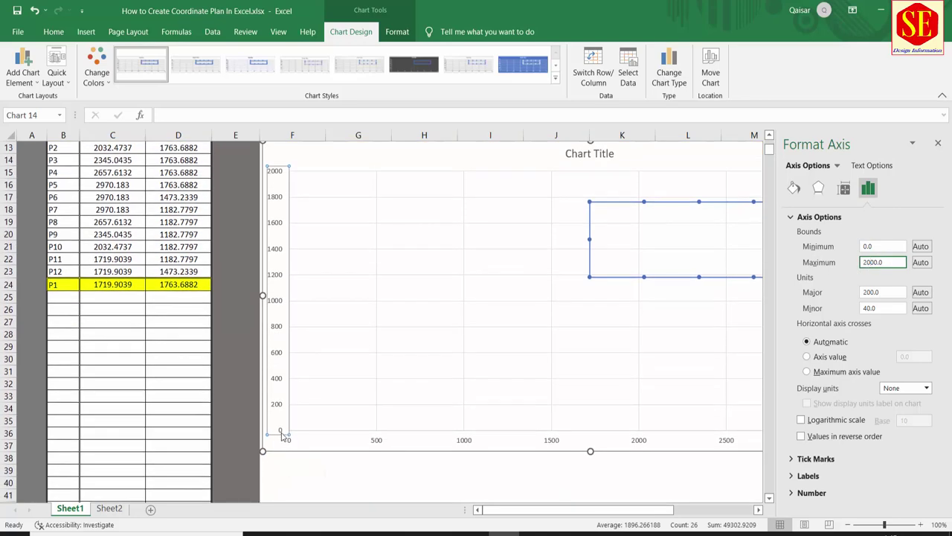
scroll(286, 372, up, 2)
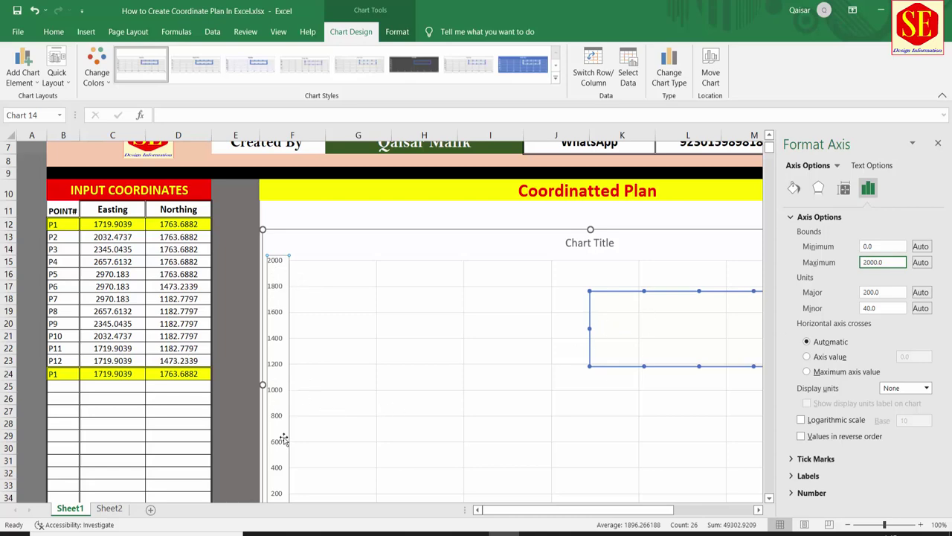
scroll(284, 440, down, 1)
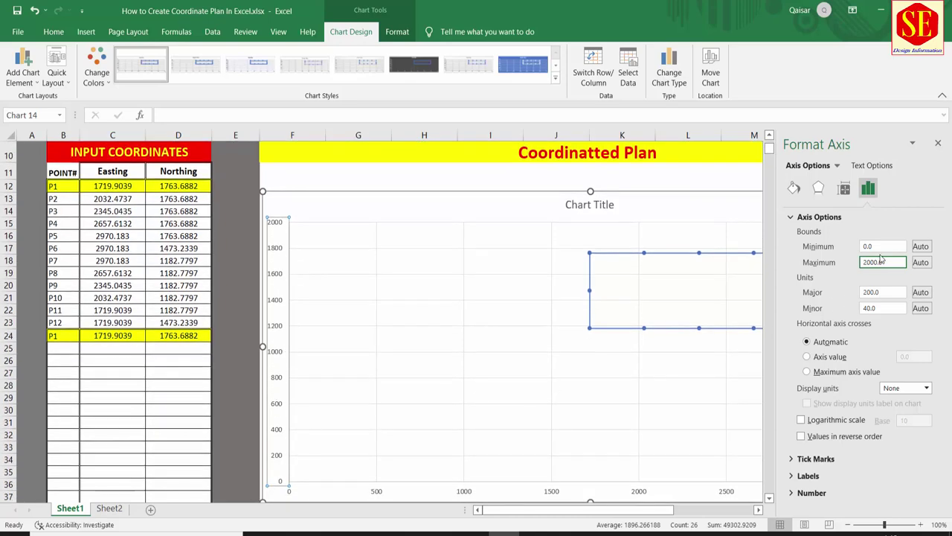
click(884, 248)
drag(889, 245, 828, 254)
text(1000)
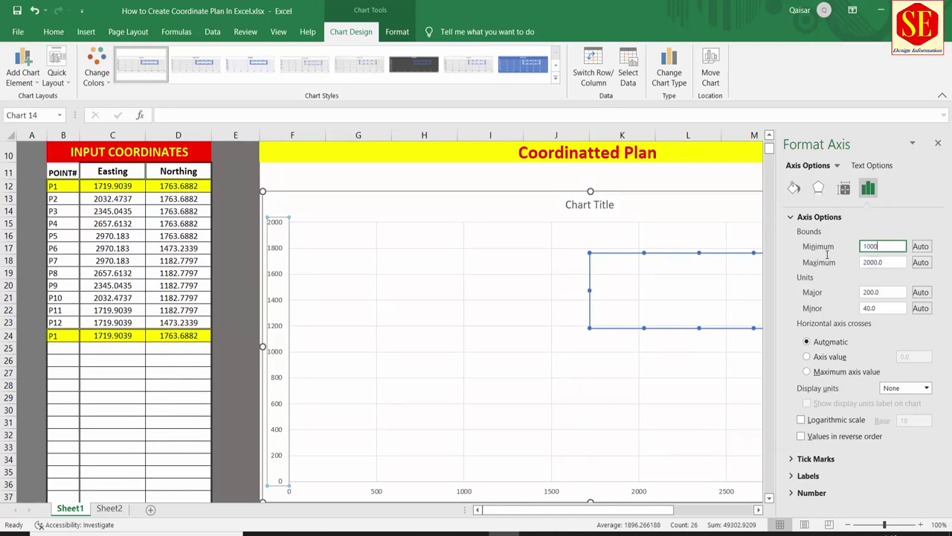
double_click(883, 262)
text(1900)
key(Return)
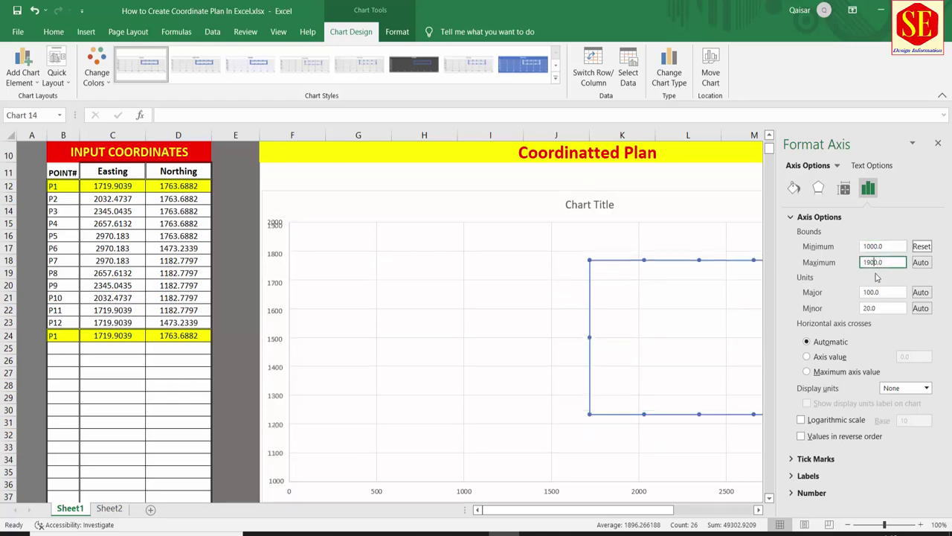
Select the horizontal axis and close the Format Axis pane
scroll(250, 413, down, 1)
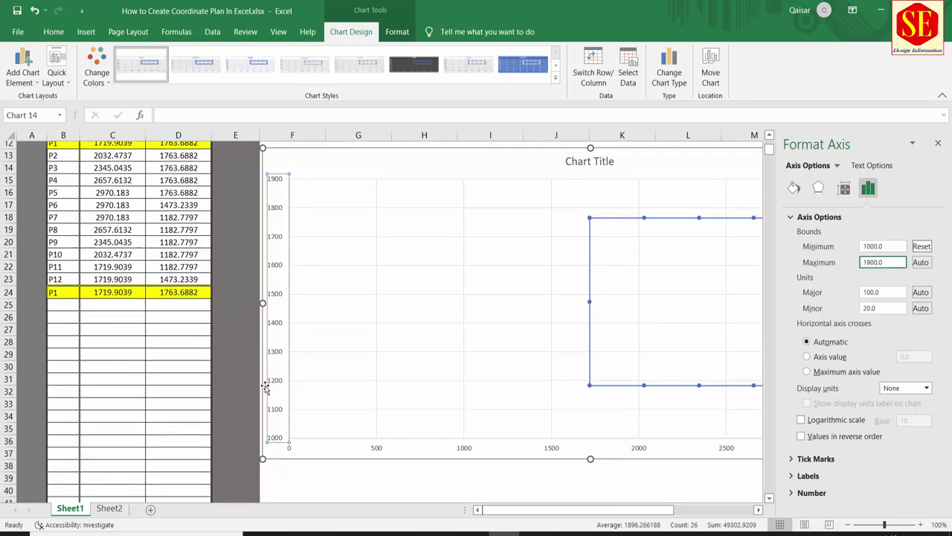
drag(488, 511, 557, 510)
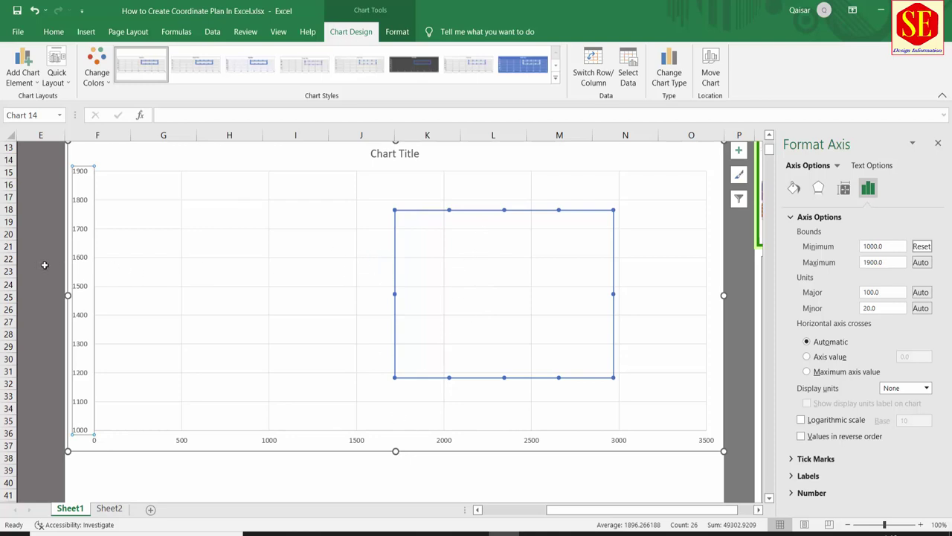
click(180, 442)
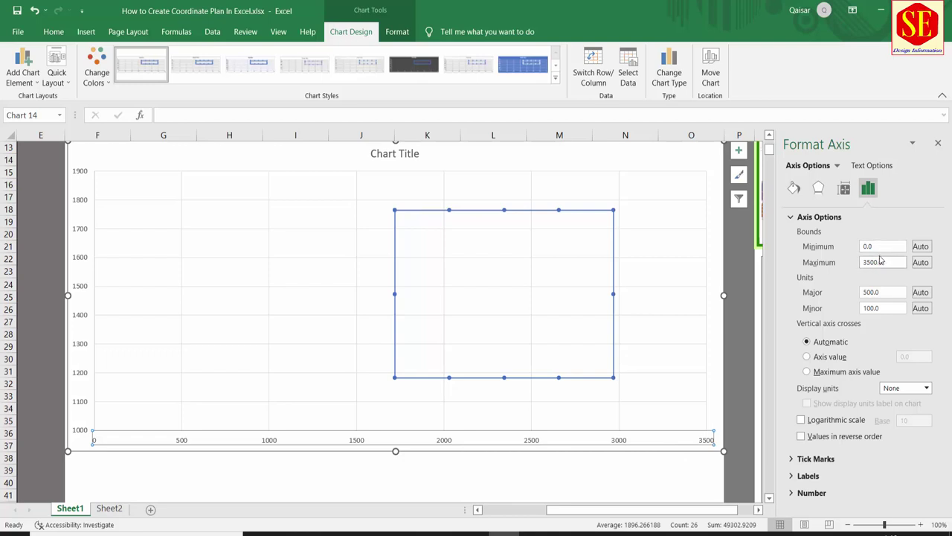
click(937, 152)
Format the horizontal axis with a minimum bound of 1500
right_click(442, 441)
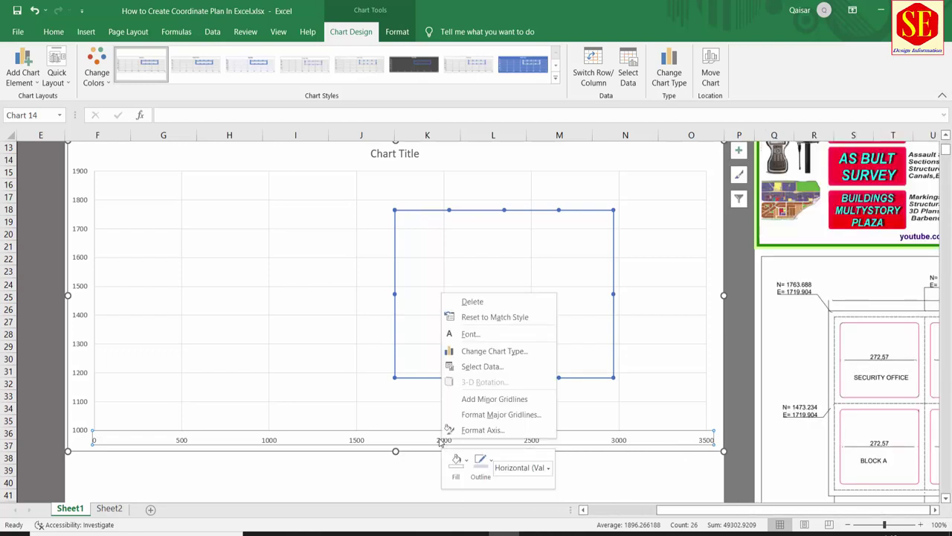
click(483, 430)
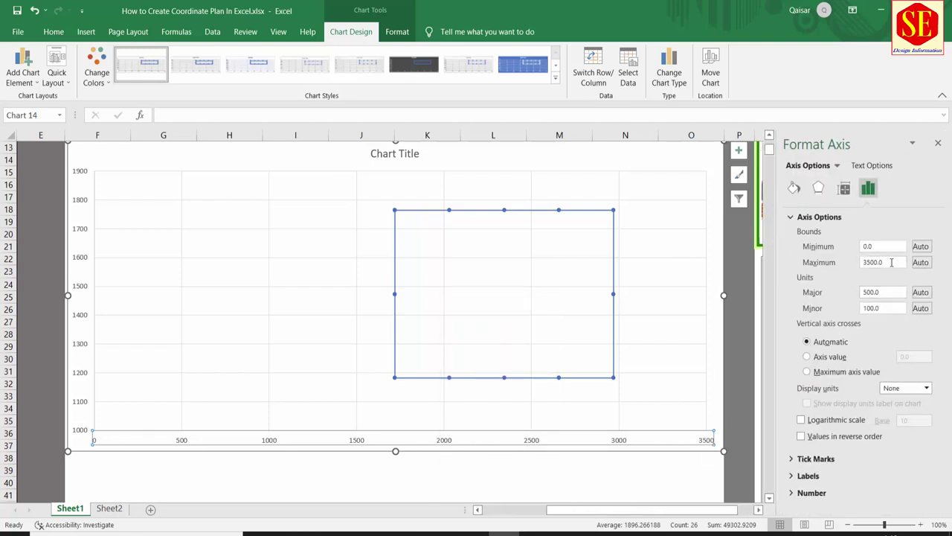
click(864, 261)
click(891, 246)
text(15)
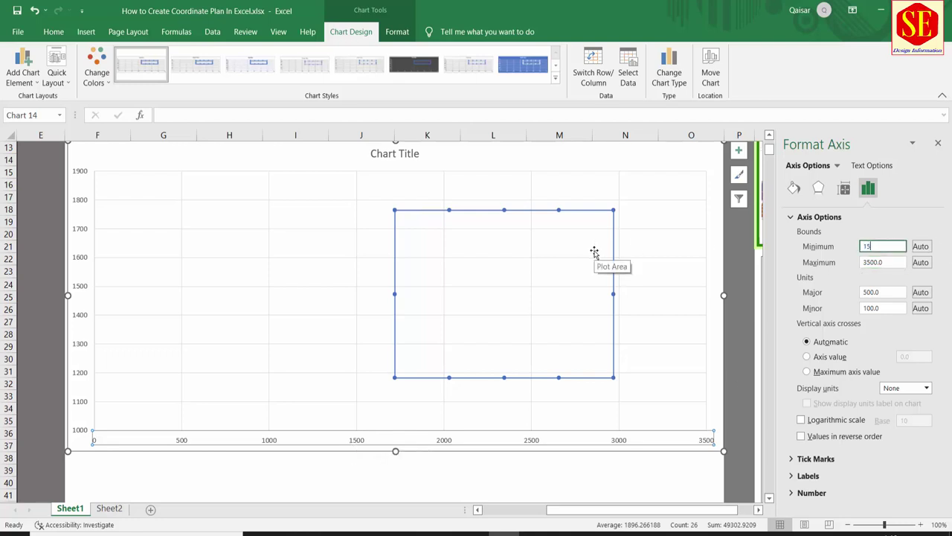
text(00)
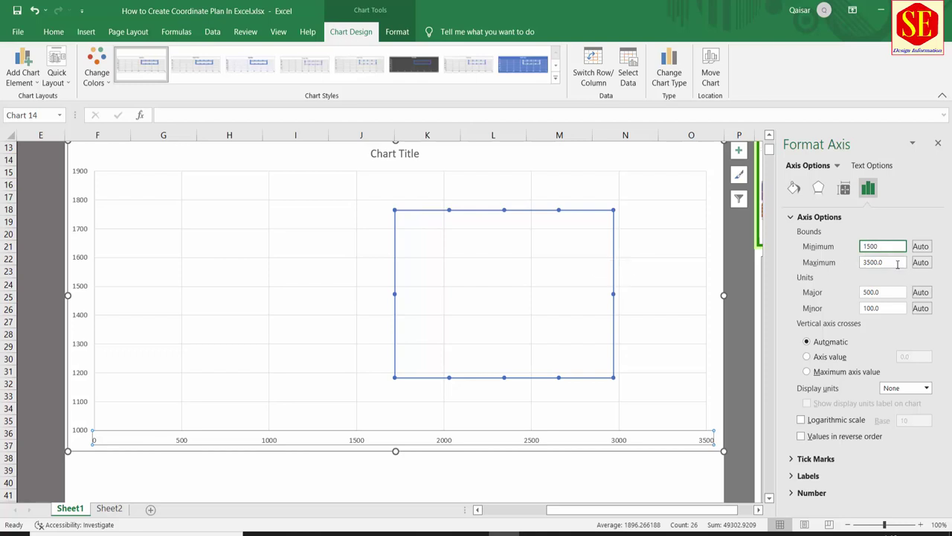
click(897, 263)
text(3100)
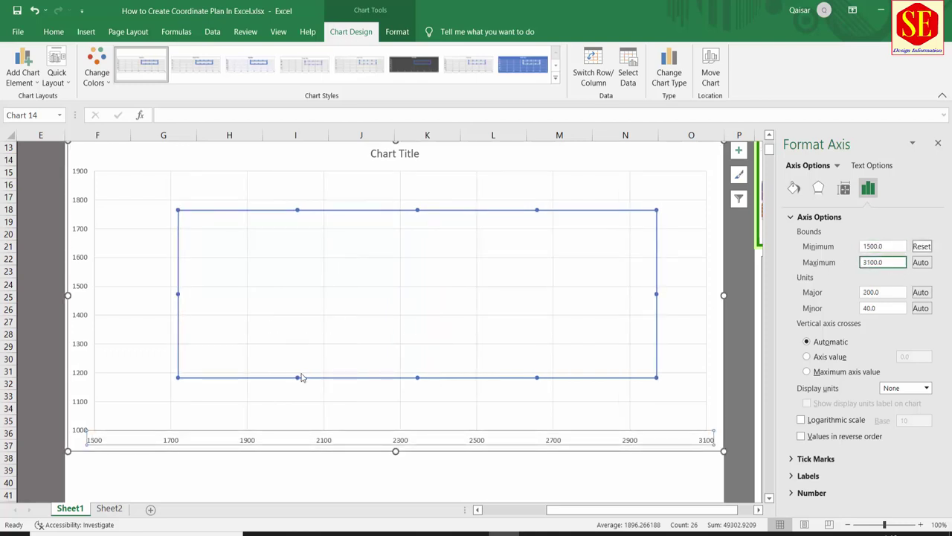
scroll(300, 377, up, 1)
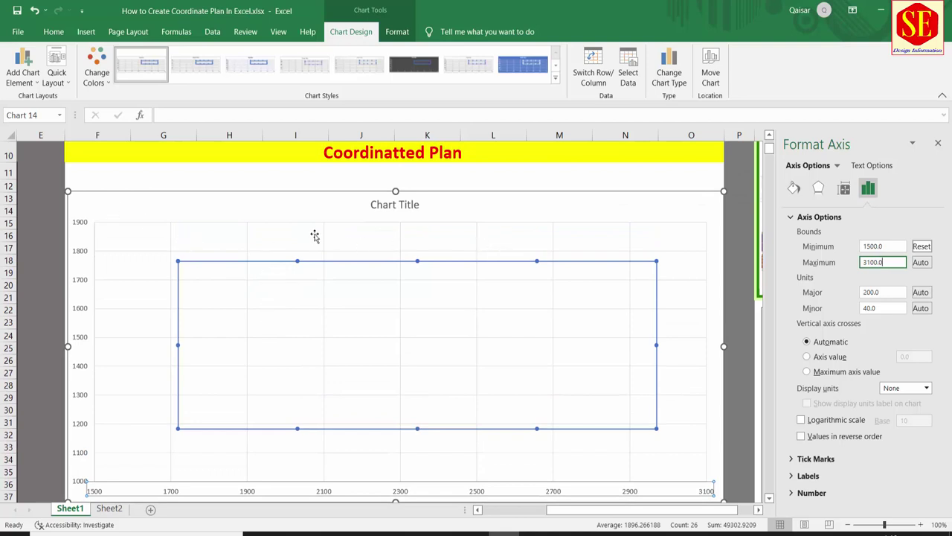
scroll(209, 391, down, 1)
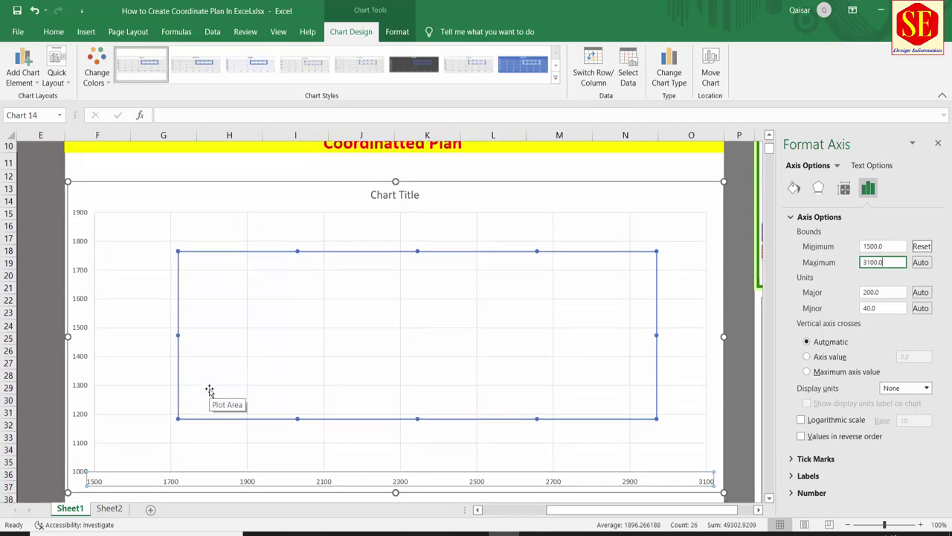
scroll(209, 391, down, 1)
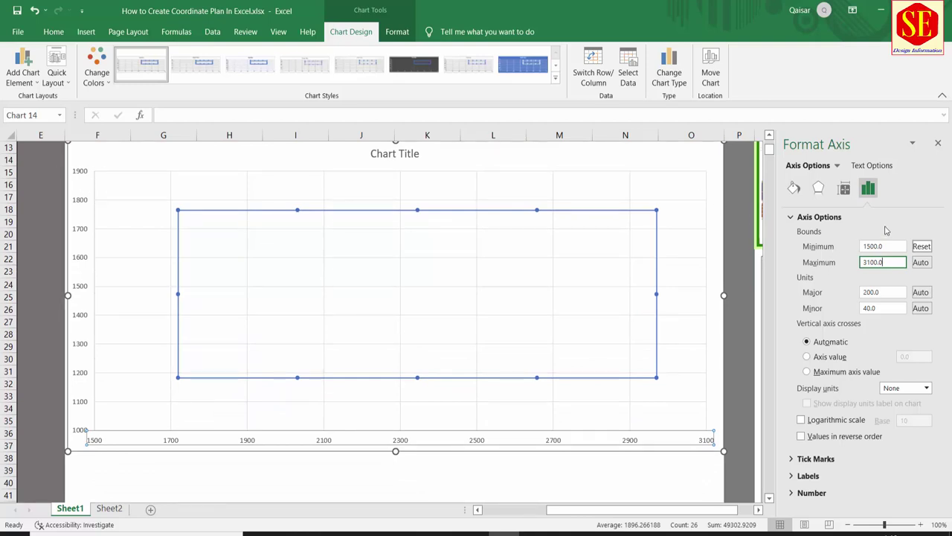
Adjust the horizontal axis to minimum 1600 and maximum 3100
double_click(877, 246)
text(16)
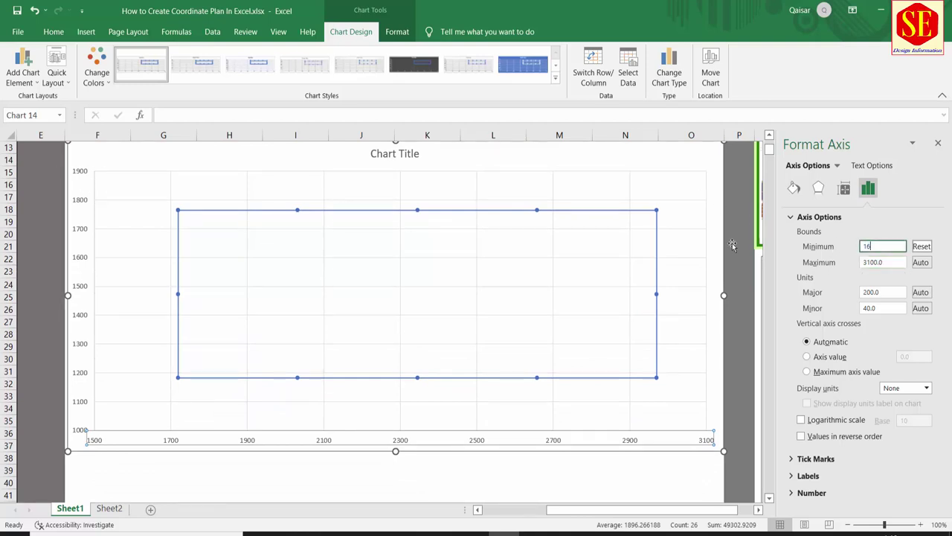
key(Tab)
text(3200)
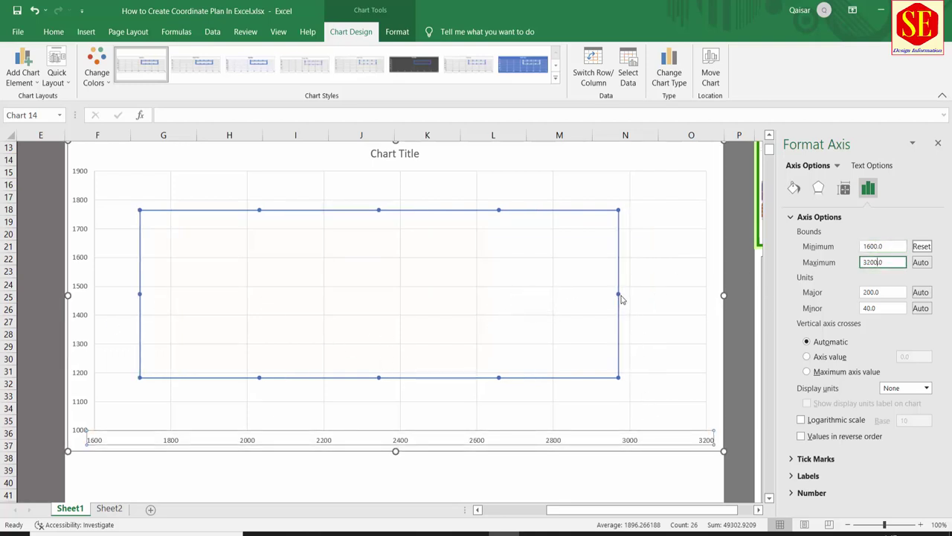
drag(896, 270, 705, 268)
text(33)
key(Tab)
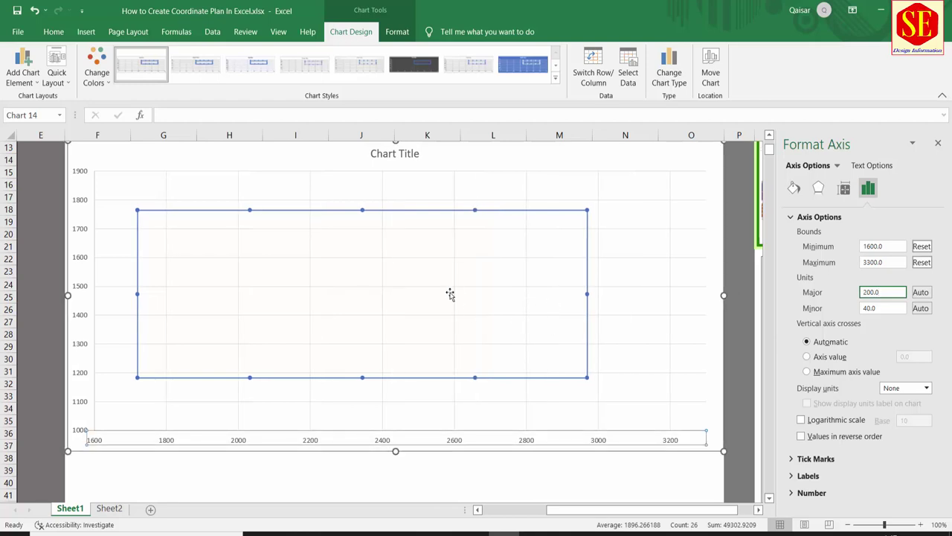
drag(902, 263, 745, 268)
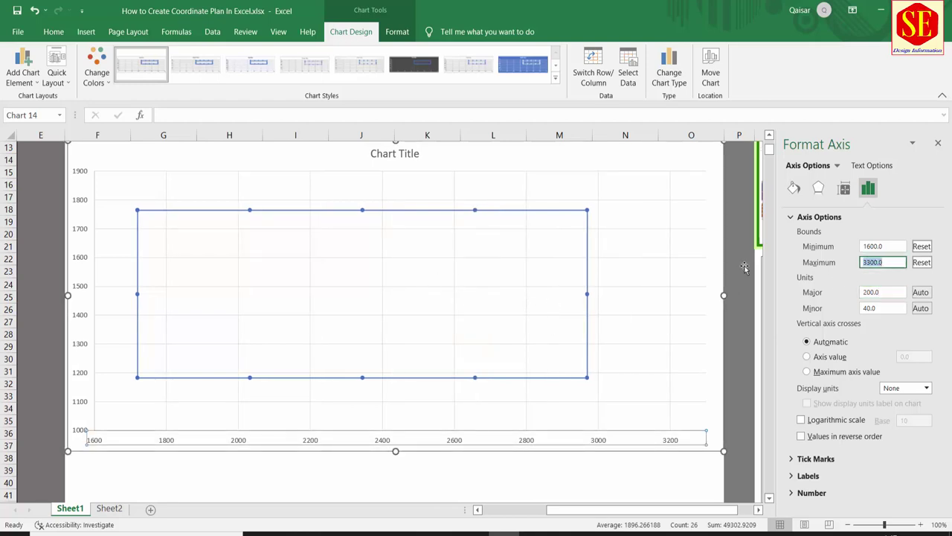
text(31)
click(872, 247)
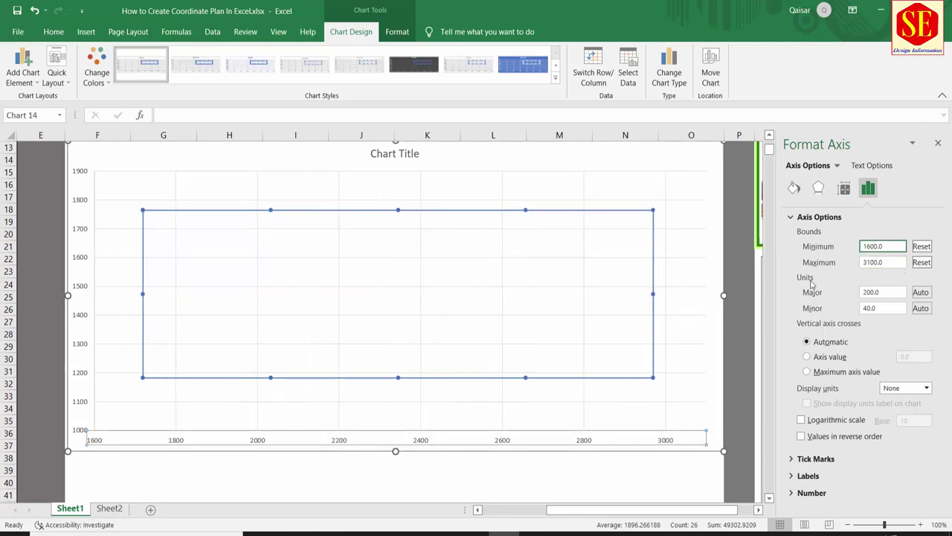
Finalize the horizontal axis bounds at minimum 1650 and maximum 3000
double_click(892, 244)
text(1550)
click(884, 263)
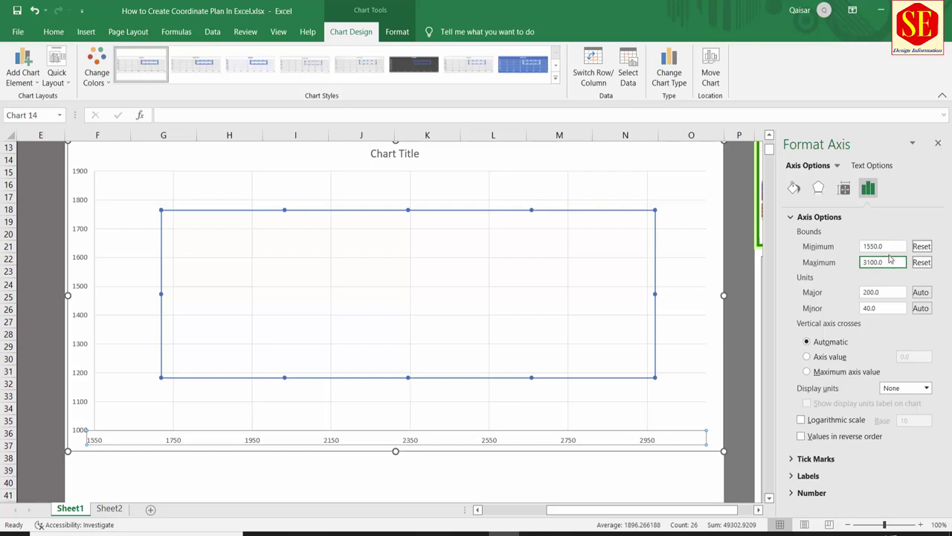
double_click(891, 246)
text(16)
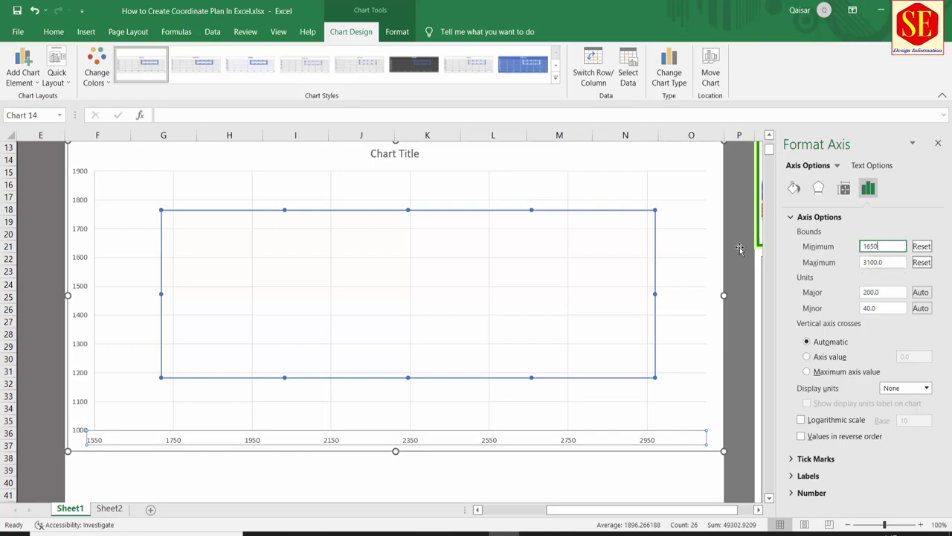
click(882, 262)
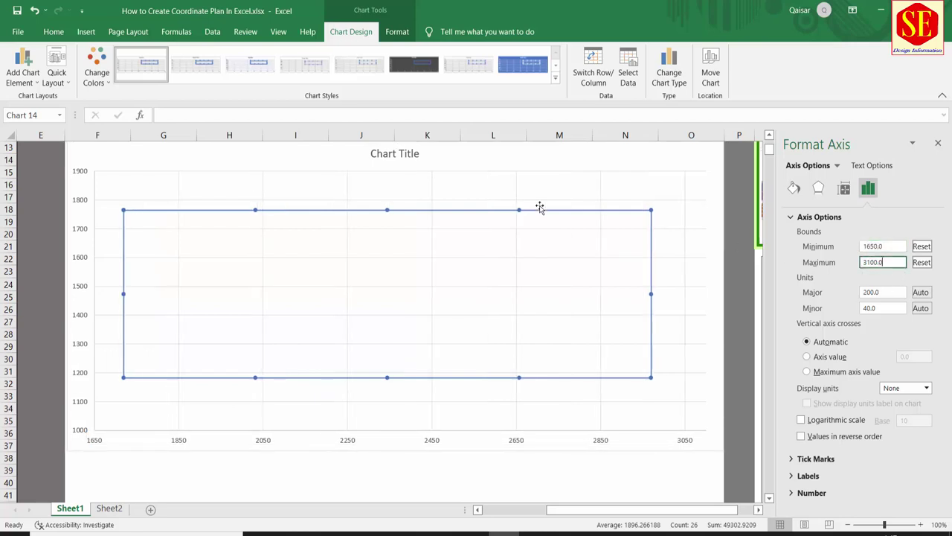
double_click(897, 263)
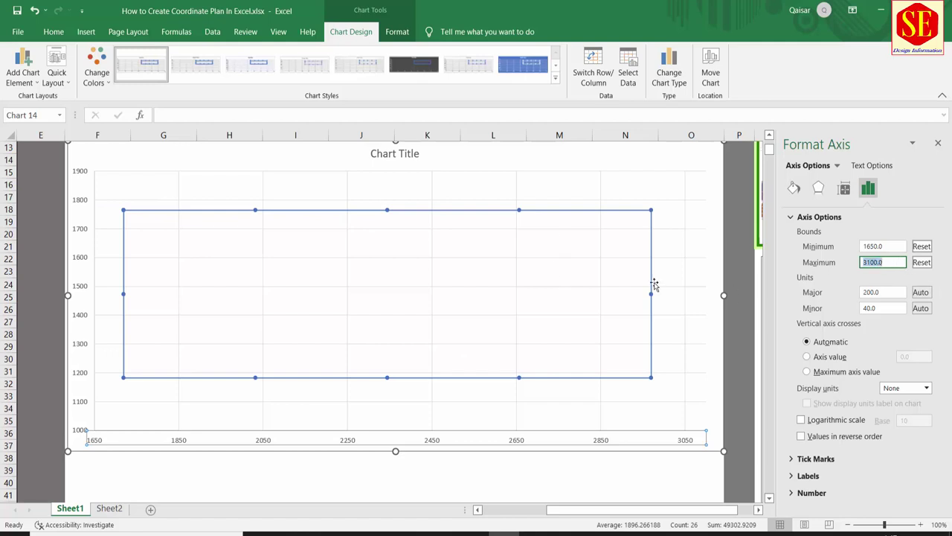
text(30)
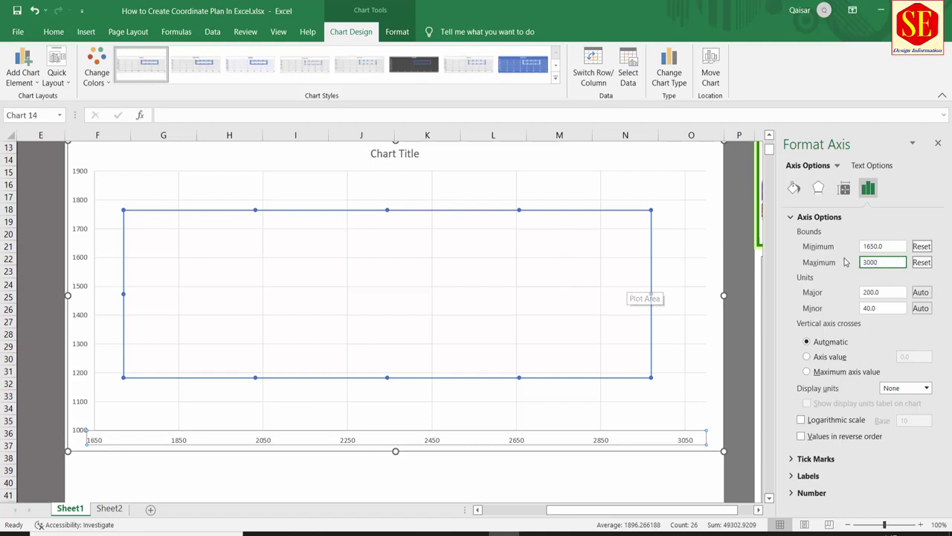
key(Return)
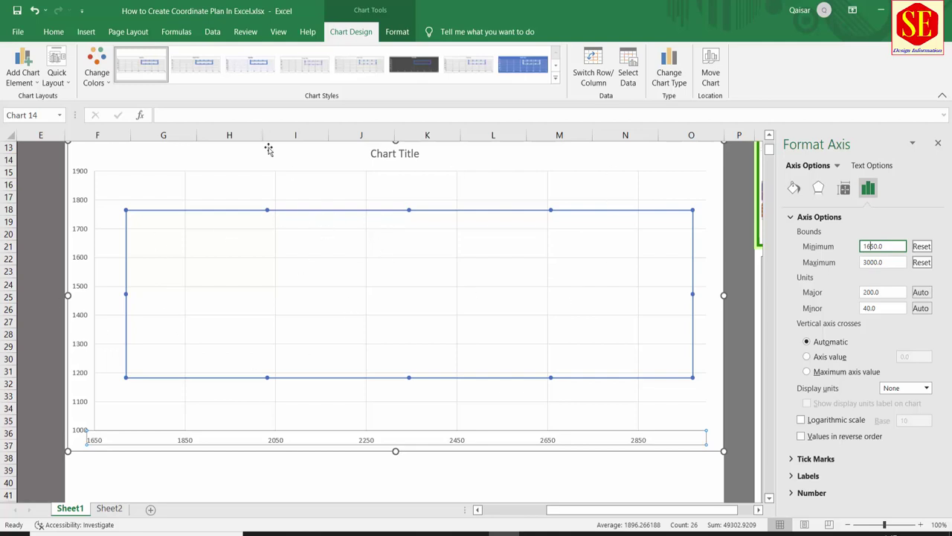
click(79, 306)
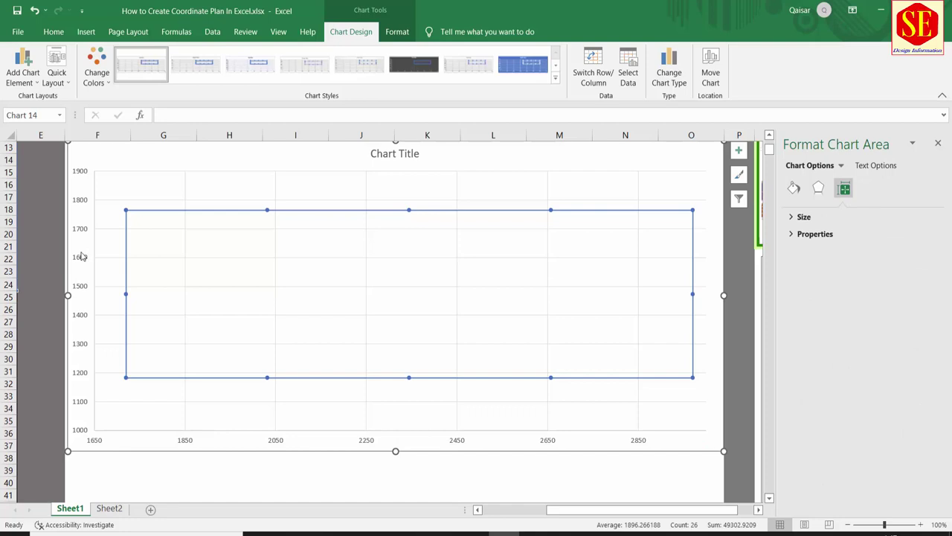
Narrow the vertical axis bounds to a 1120 minimum and 1820 maximum
click(80, 229)
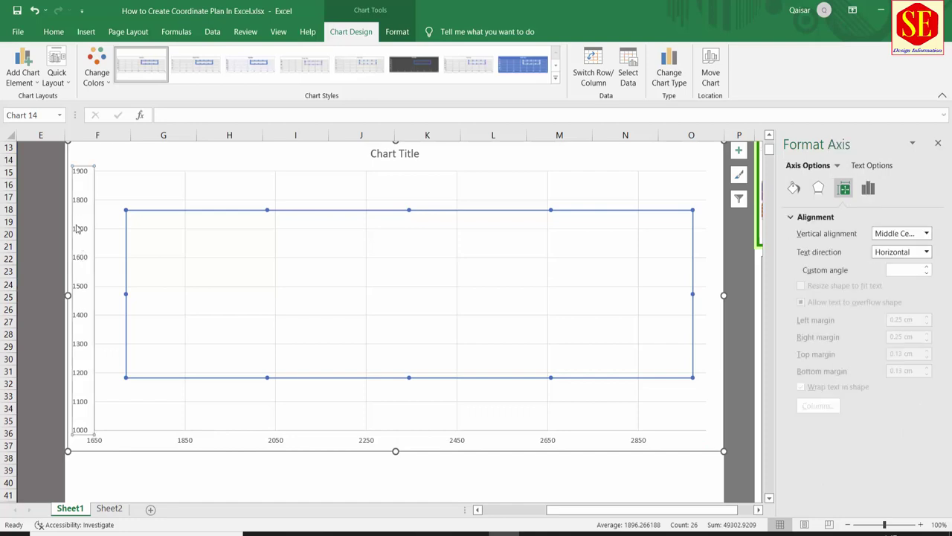
right_click(84, 228)
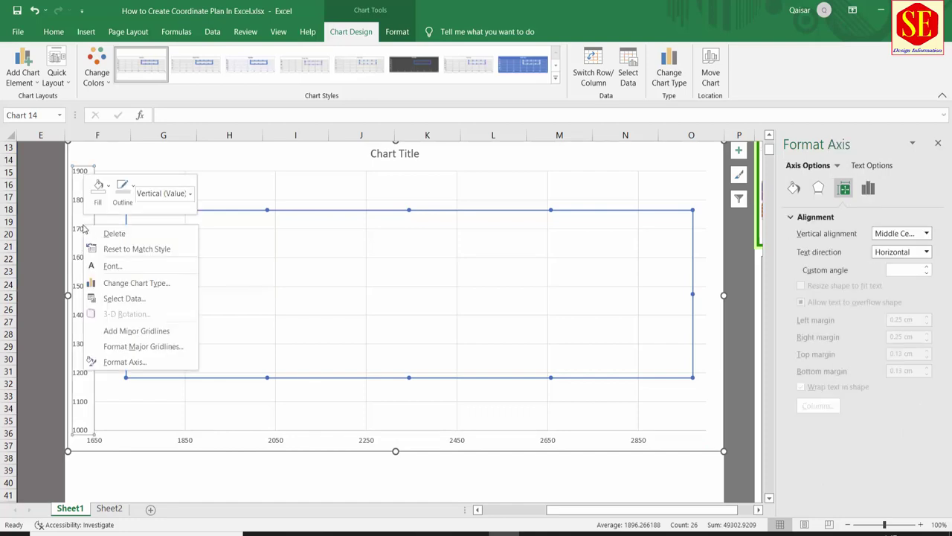
click(119, 361)
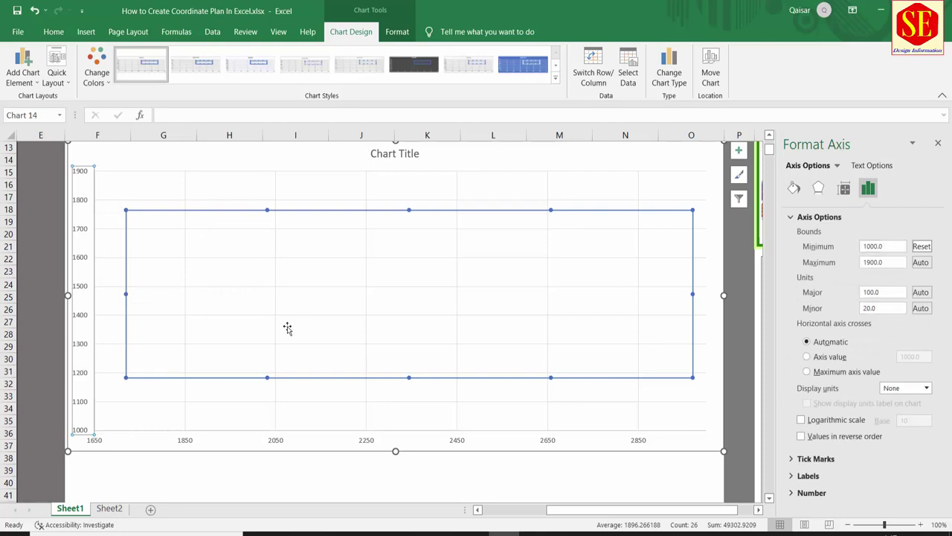
click(887, 246)
text(11)
click(874, 261)
text(1800)
key(Return)
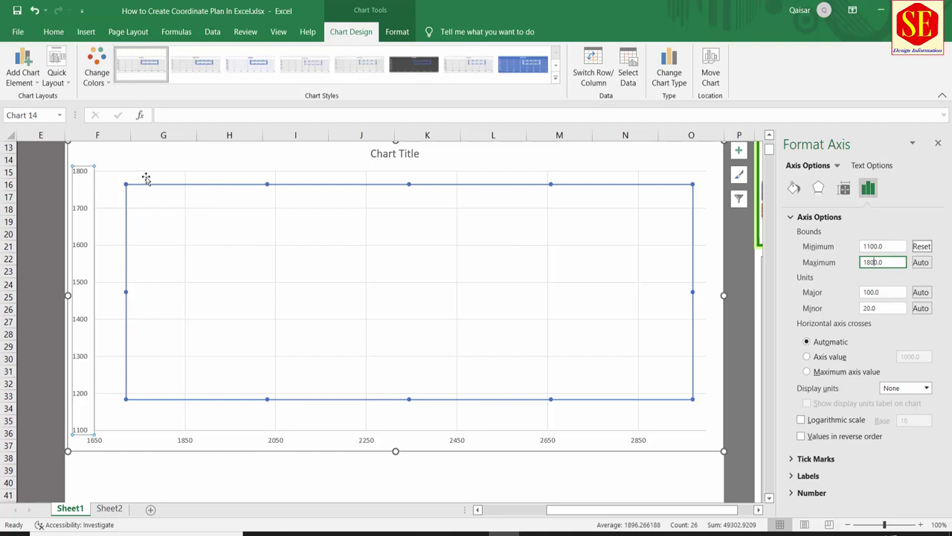
double_click(882, 246)
text(120)
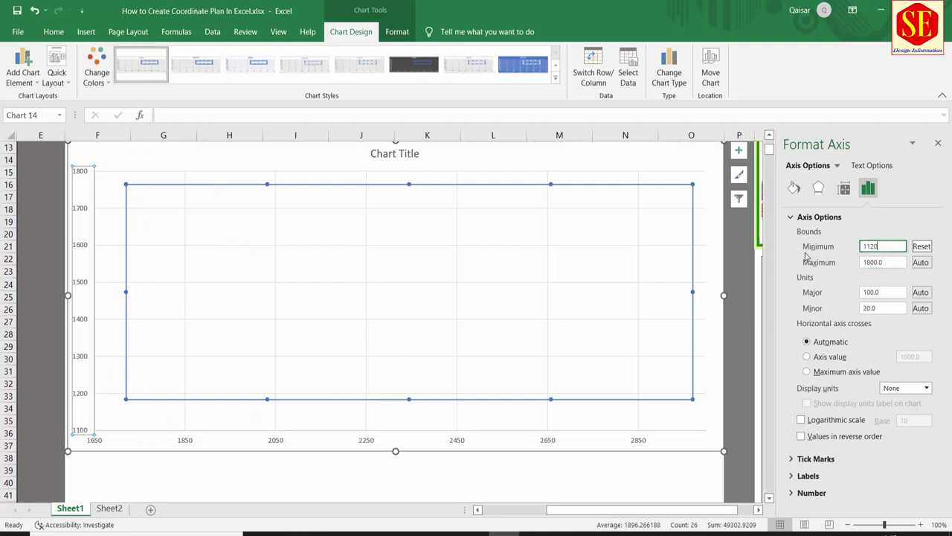
click(882, 262)
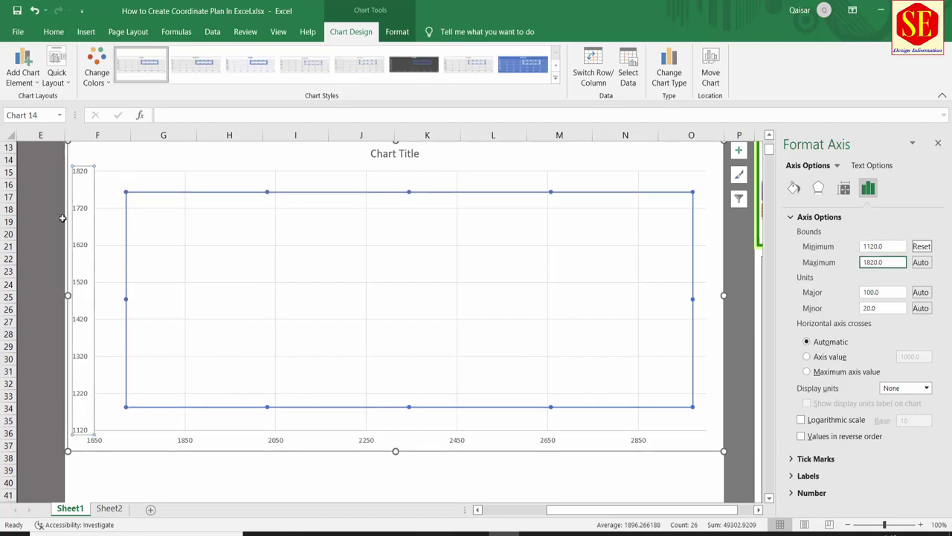
Close the Format Axis pane and retitle the chart COORDATED PLAN
click(939, 143)
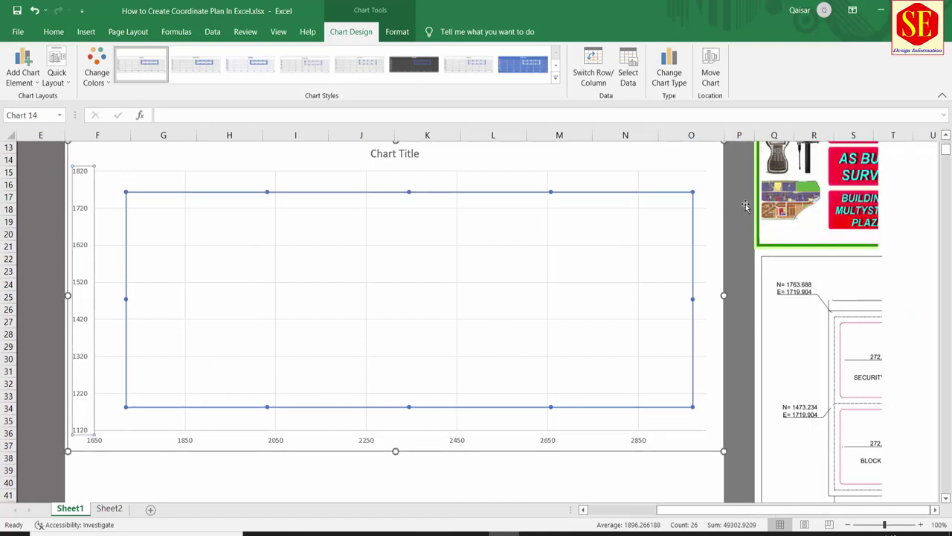
scroll(531, 272, up, 1)
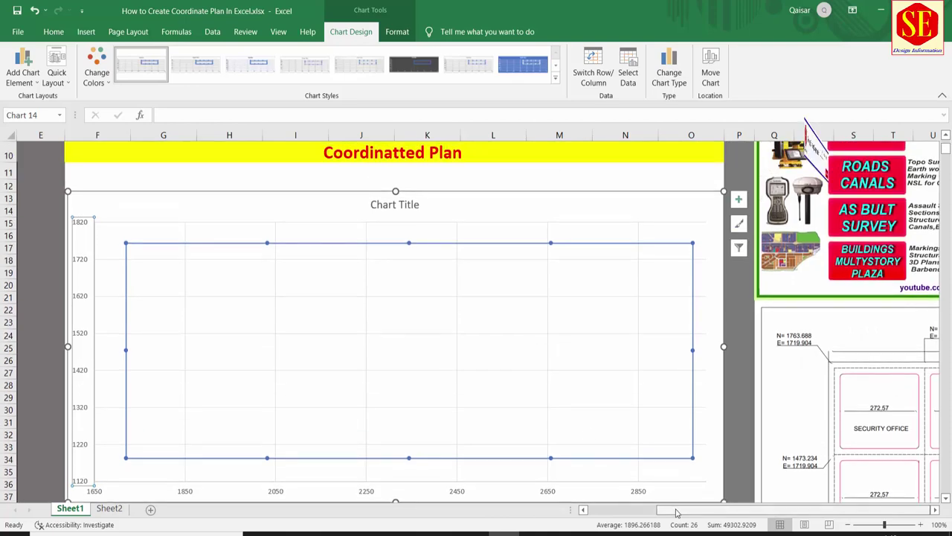
drag(669, 510, 600, 509)
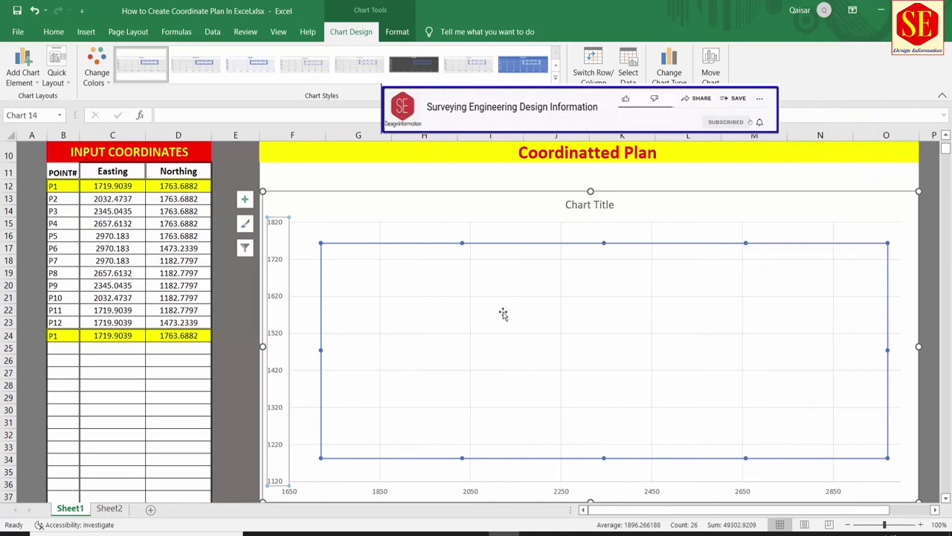
click(583, 208)
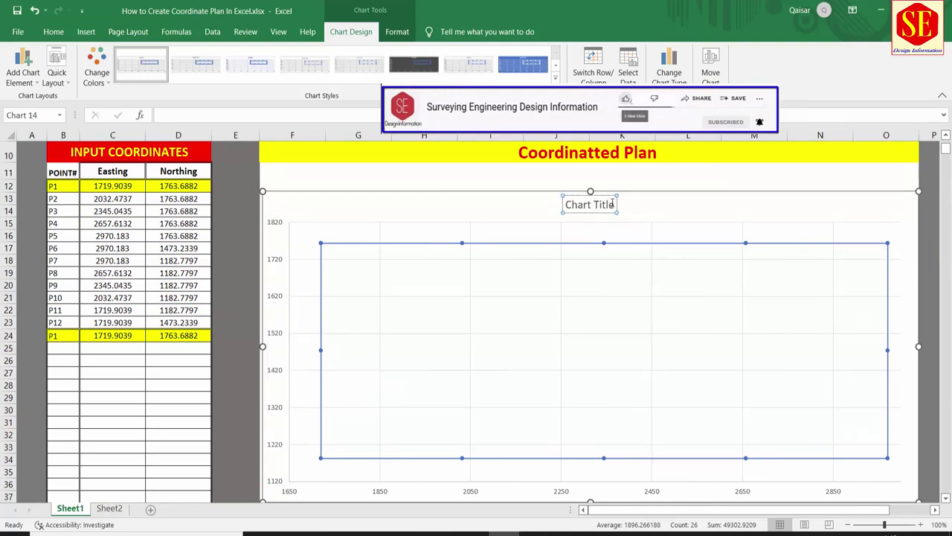
drag(613, 203, 535, 209)
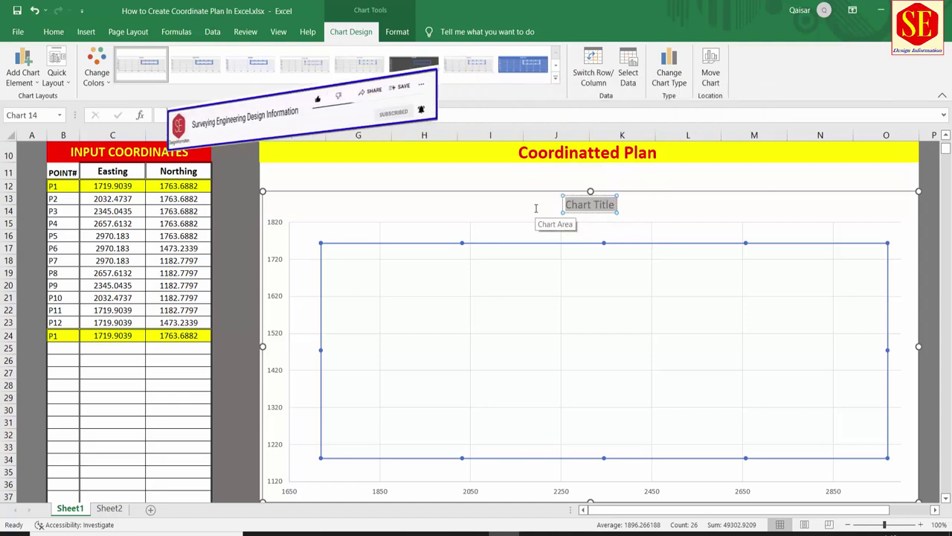
text(COORD)
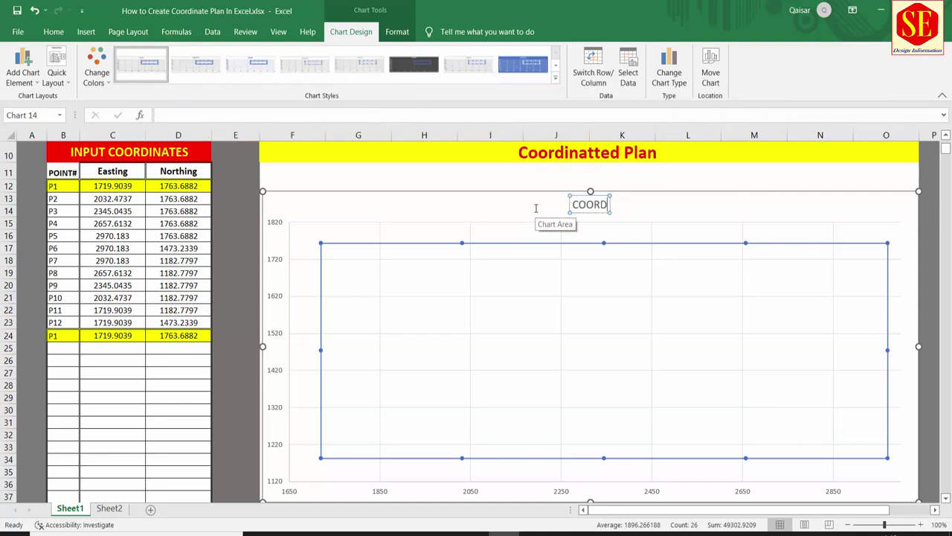
text(ATED)
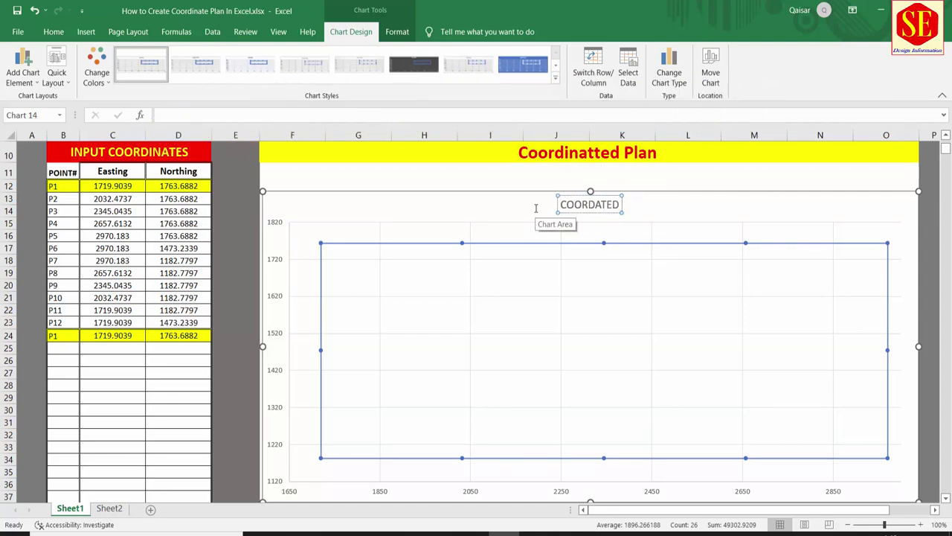
text( PLAN)
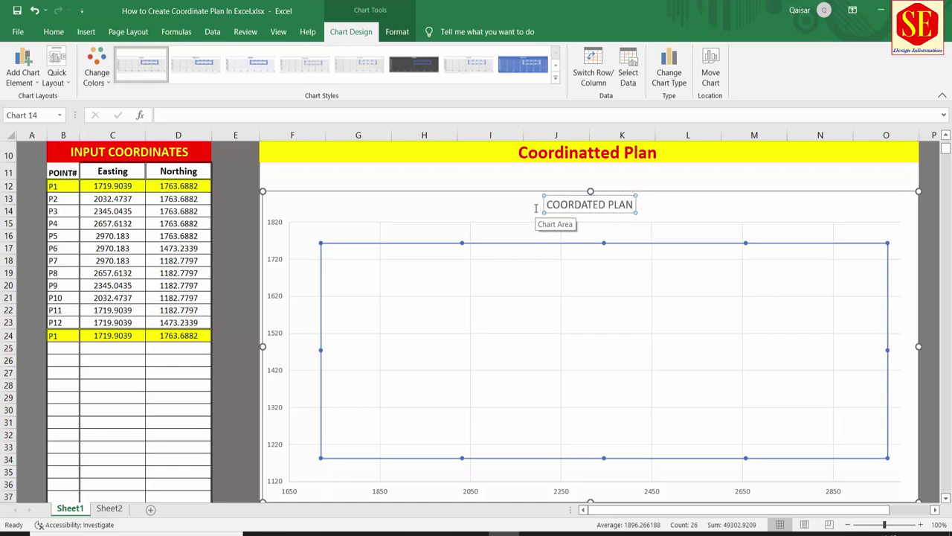
Delete the vertical and horizontal axis labels, undoing an accidental chart deletion
click(449, 303)
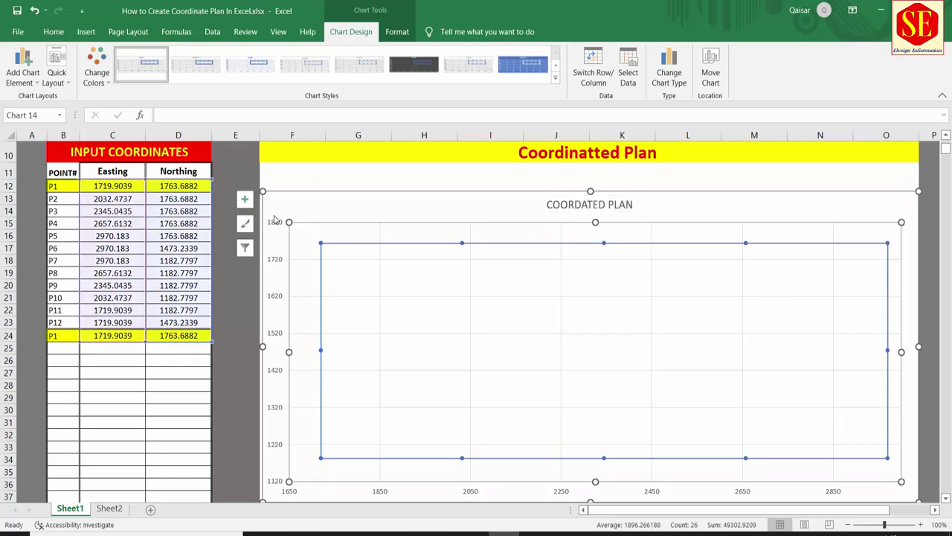
scroll(305, 439, down, 1)
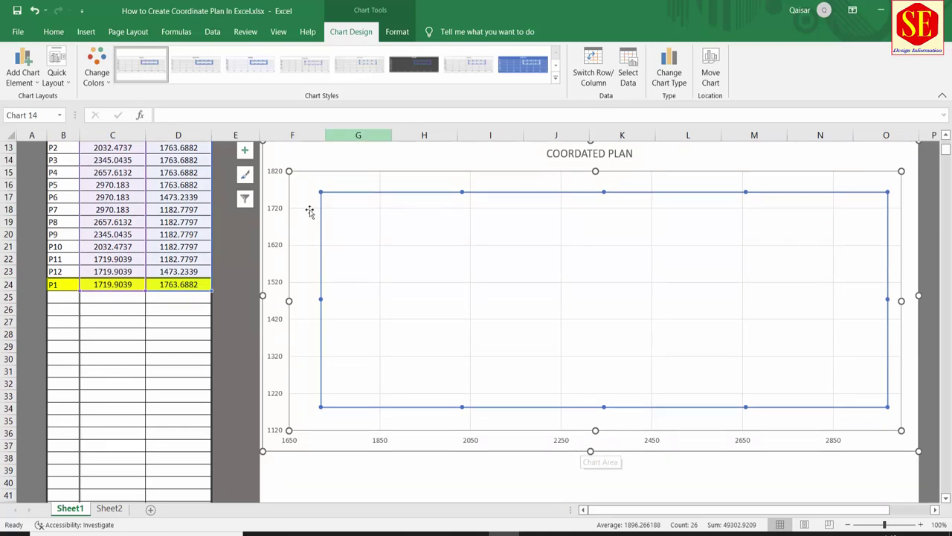
click(274, 212)
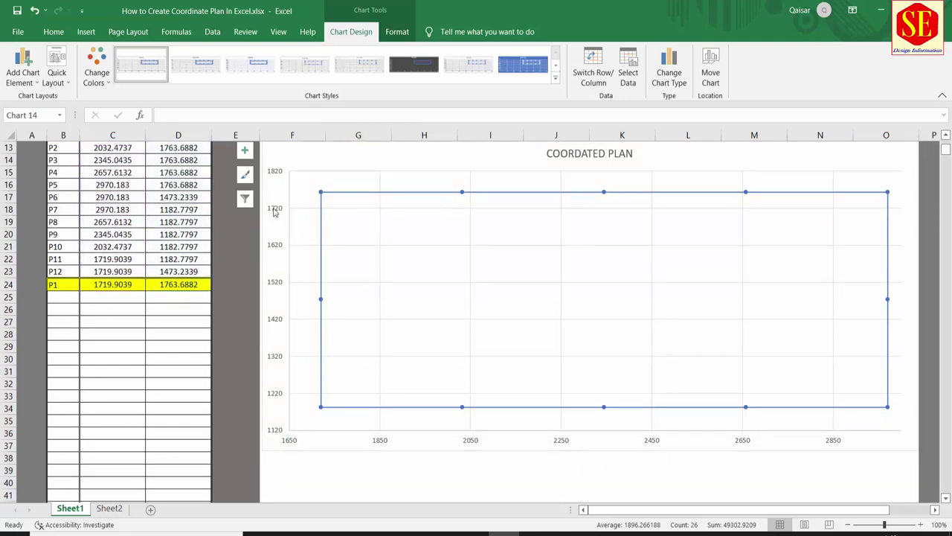
key(Delete)
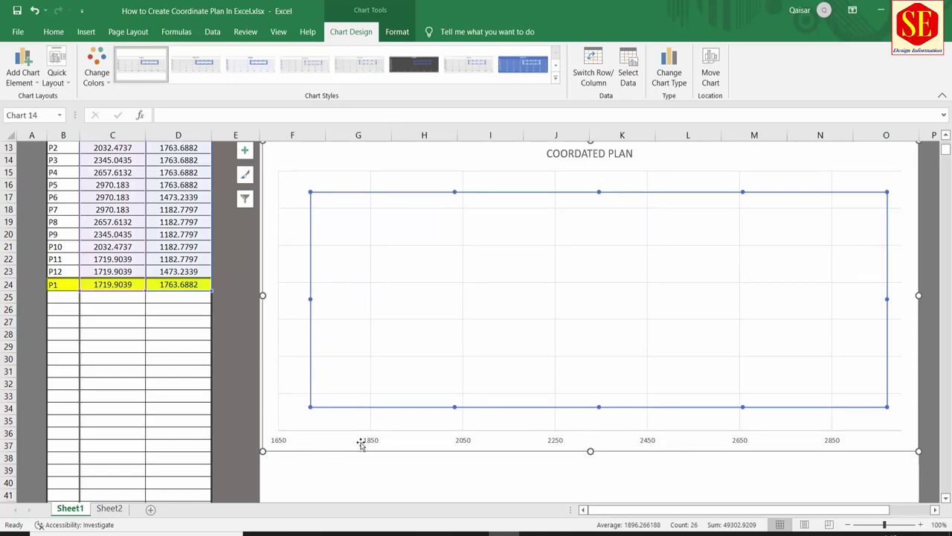
key(Delete)
scroll(361, 444, up, 4)
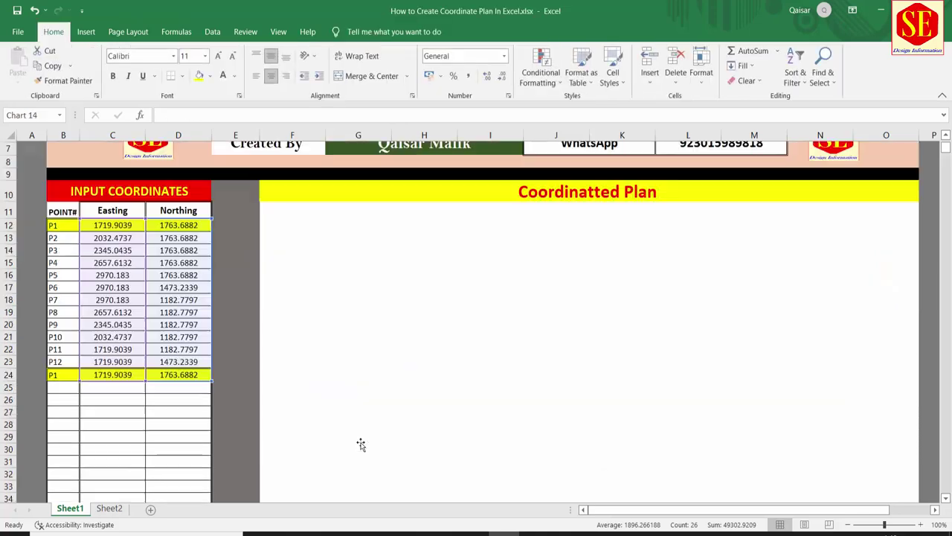
key(ctrl+z)
scroll(350, 410, down, 4)
click(370, 439)
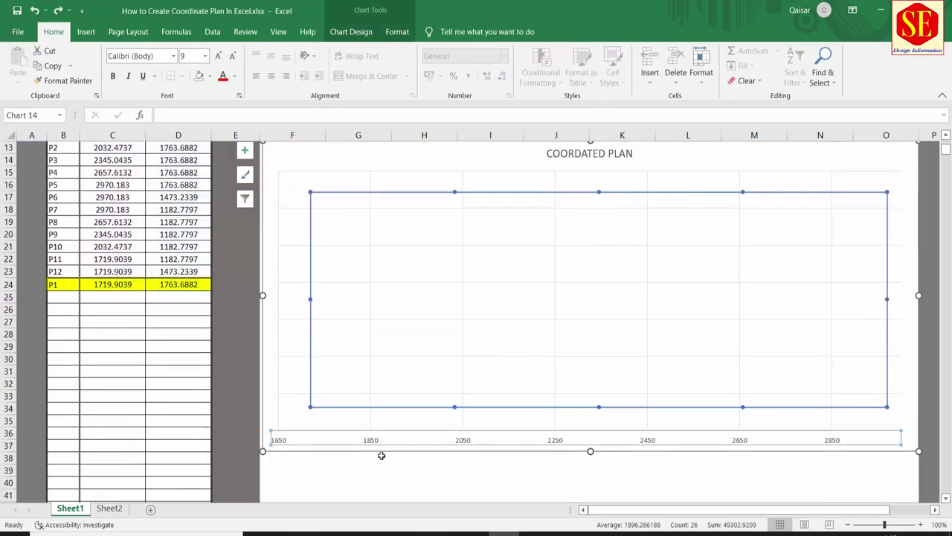
key(Delete)
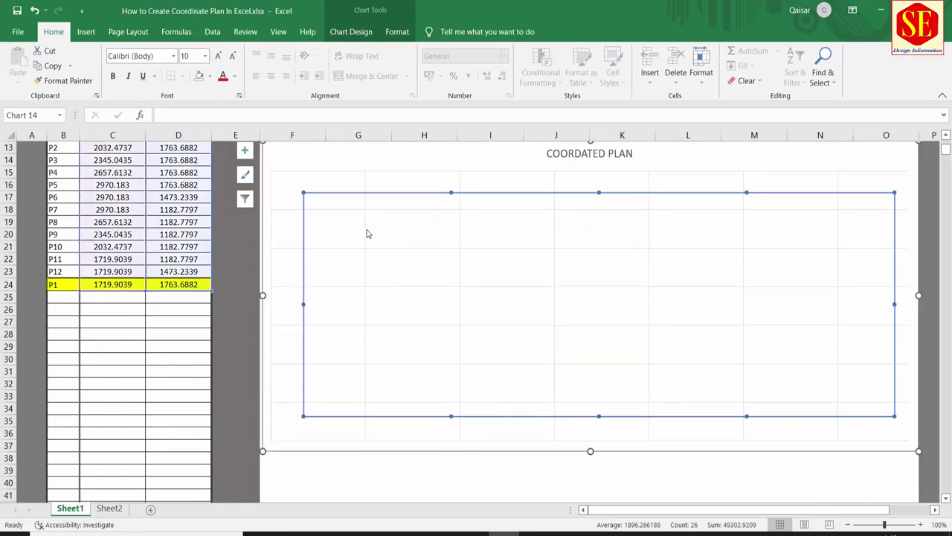
Select the chart's remaining gridlines and plot area to clear them
click(460, 272)
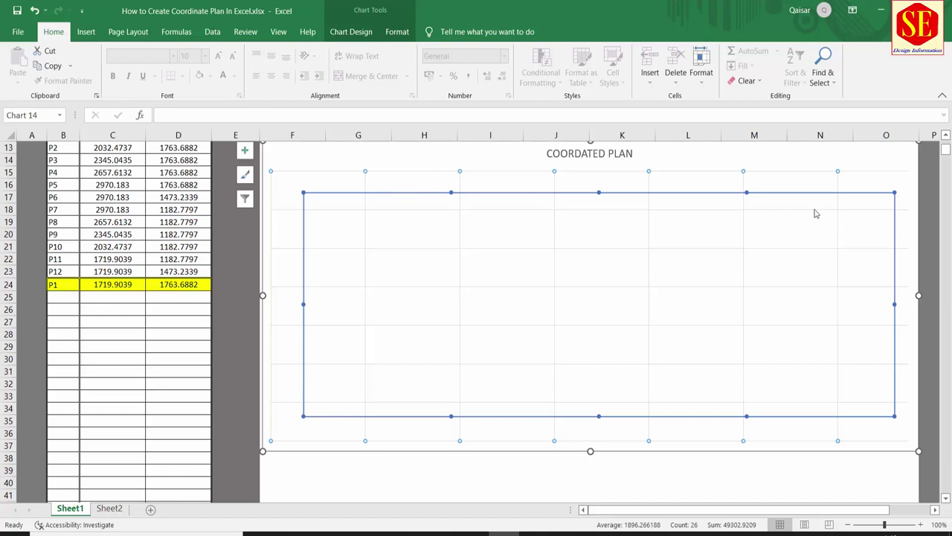
click(697, 269)
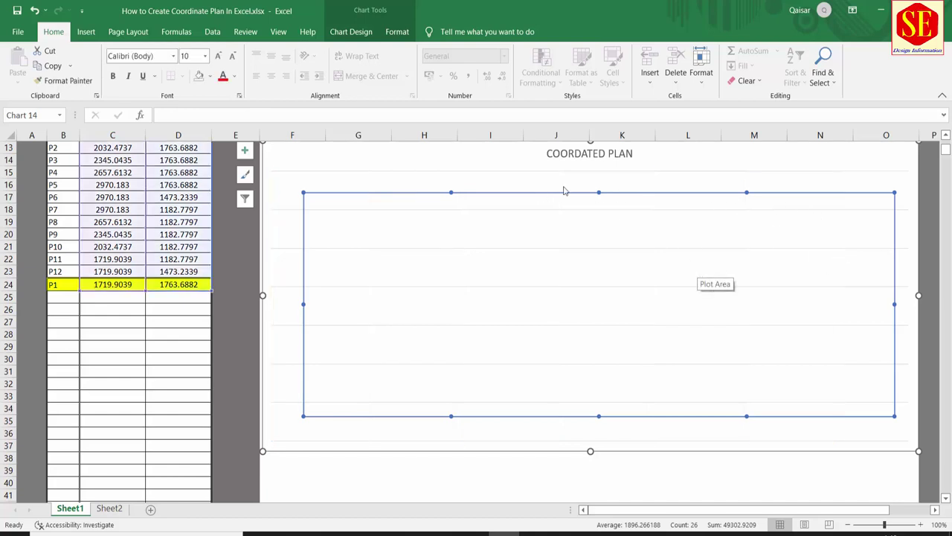
click(291, 179)
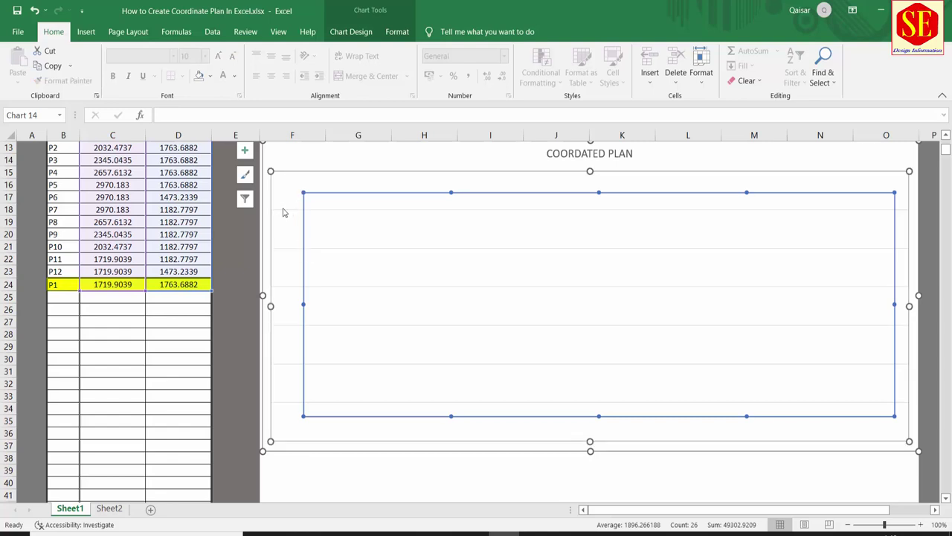
click(282, 212)
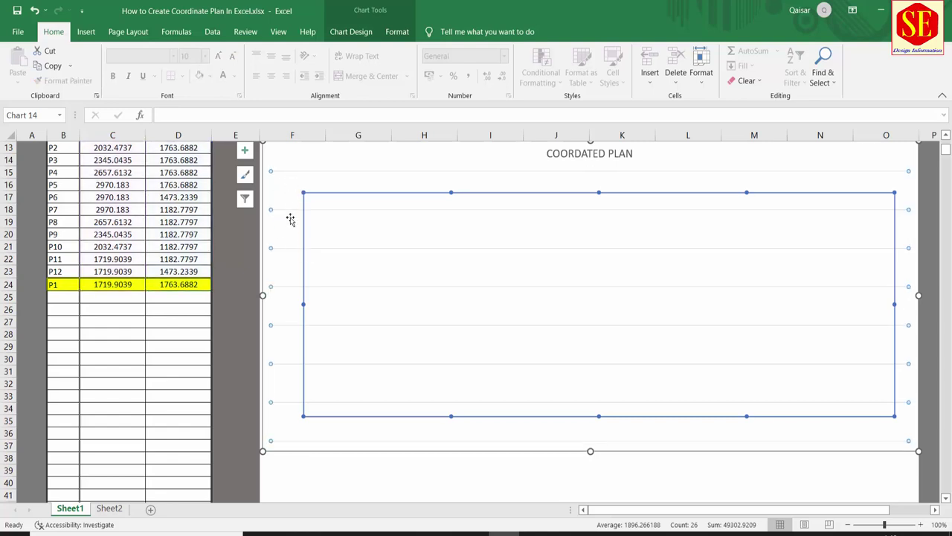
click(291, 296)
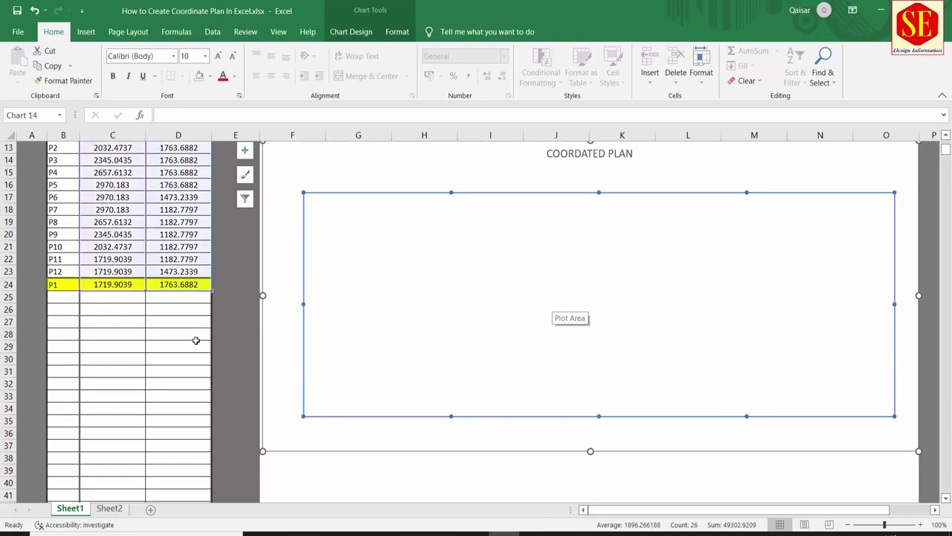
scroll(196, 339, up, 1)
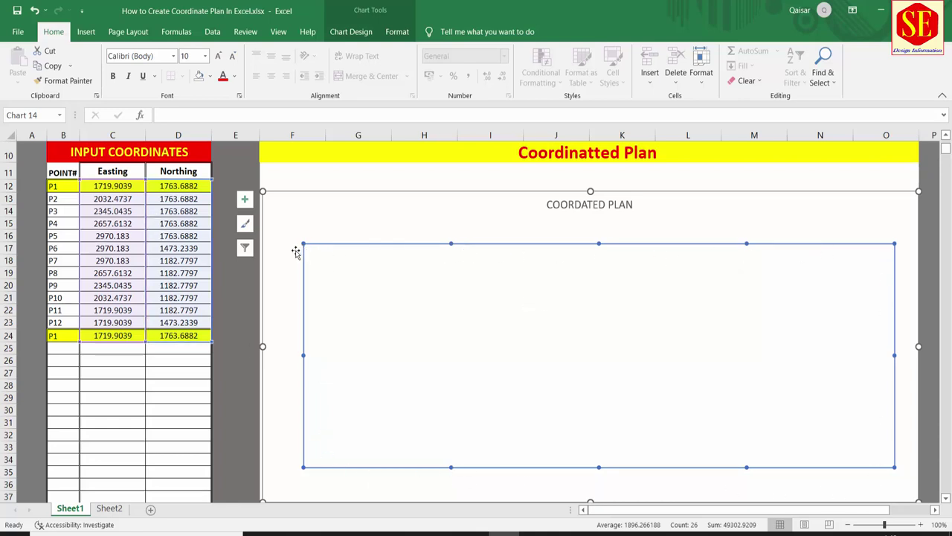
click(285, 310)
click(303, 215)
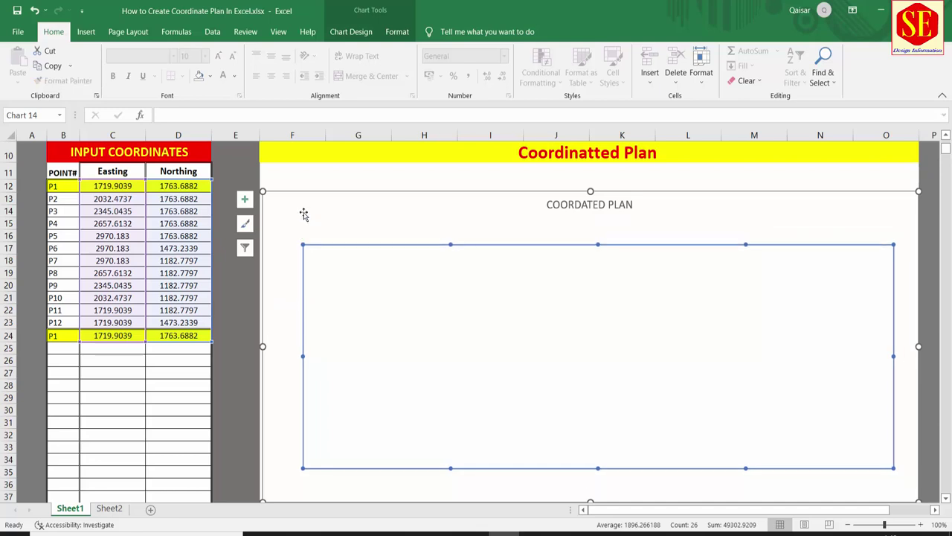
click(330, 231)
click(334, 186)
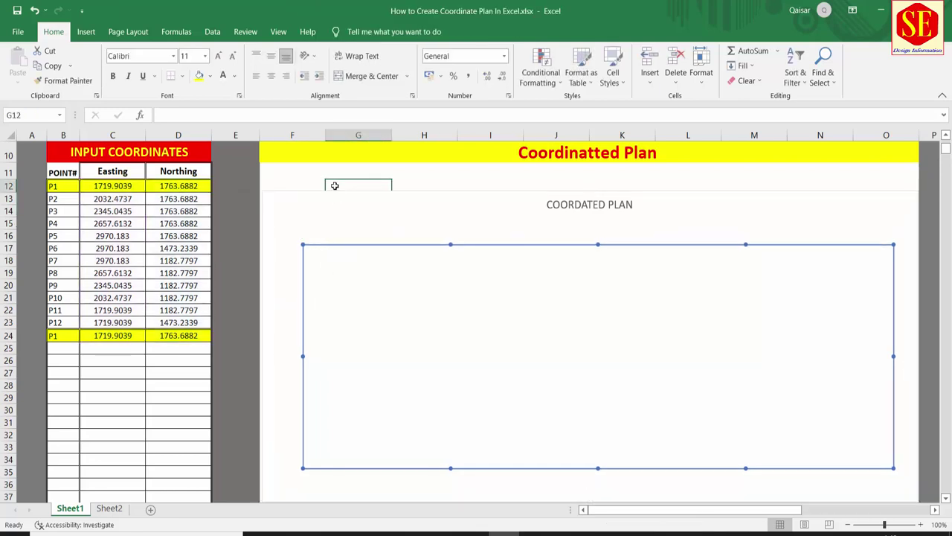
click(335, 250)
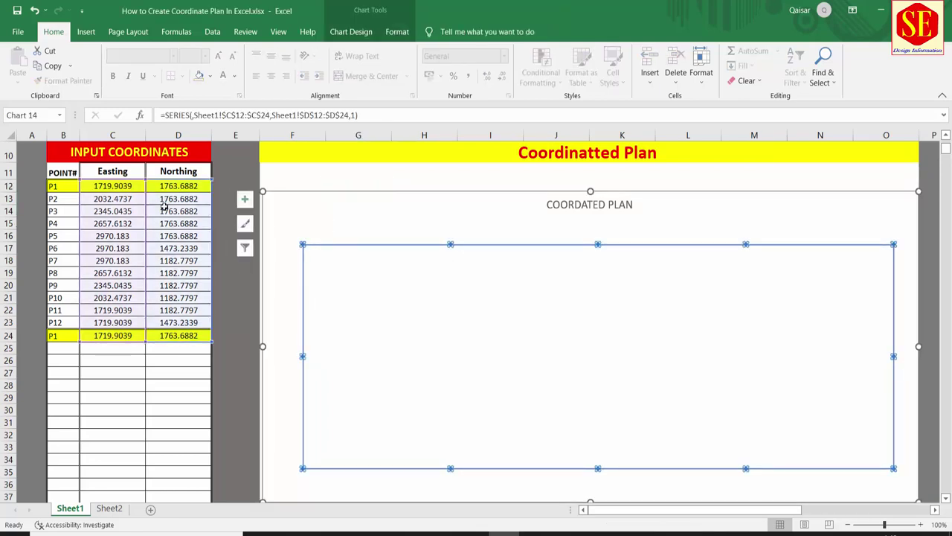
click(179, 235)
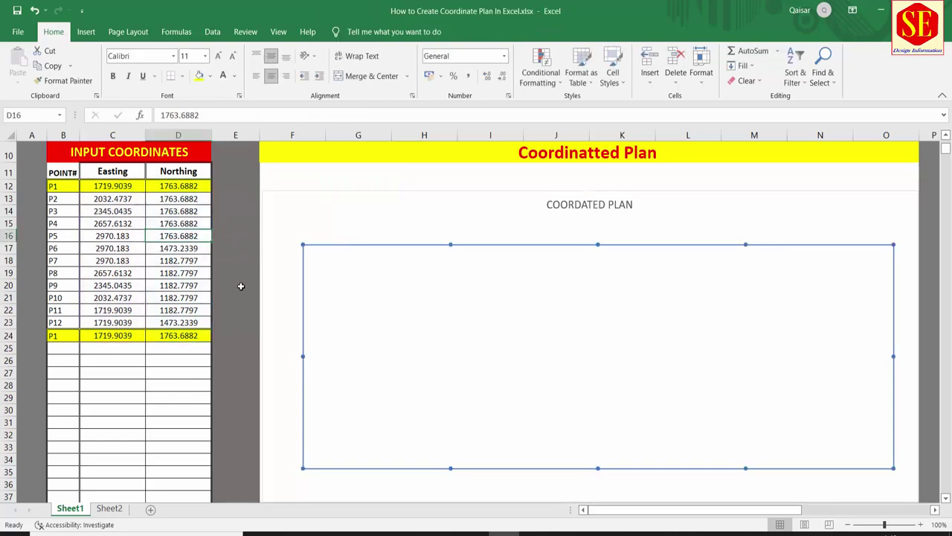
text(2500)
key(Return)
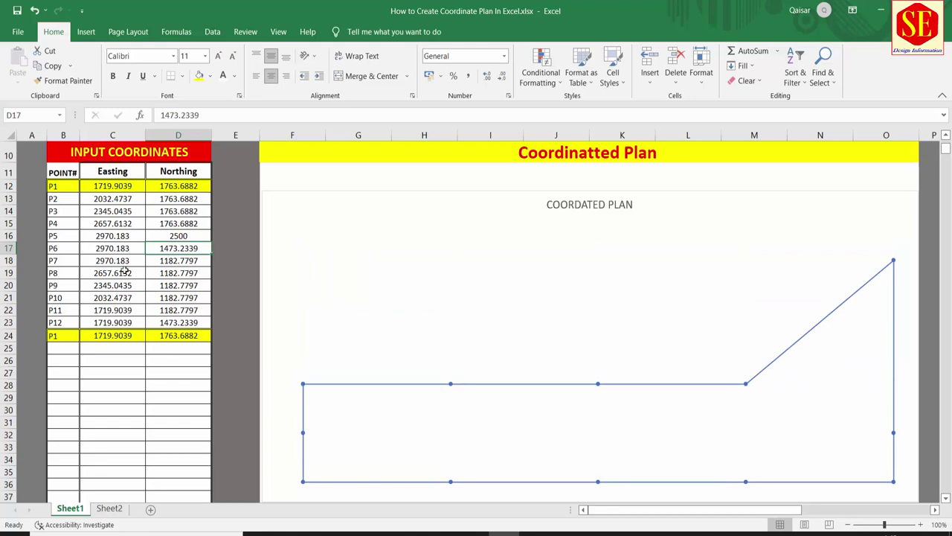
key(ctrl+z)
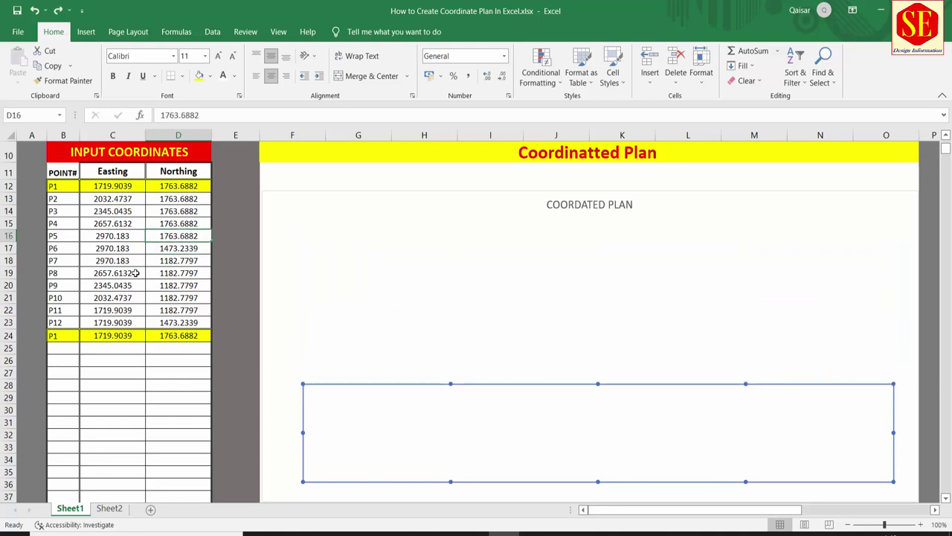
click(122, 273)
text(25)
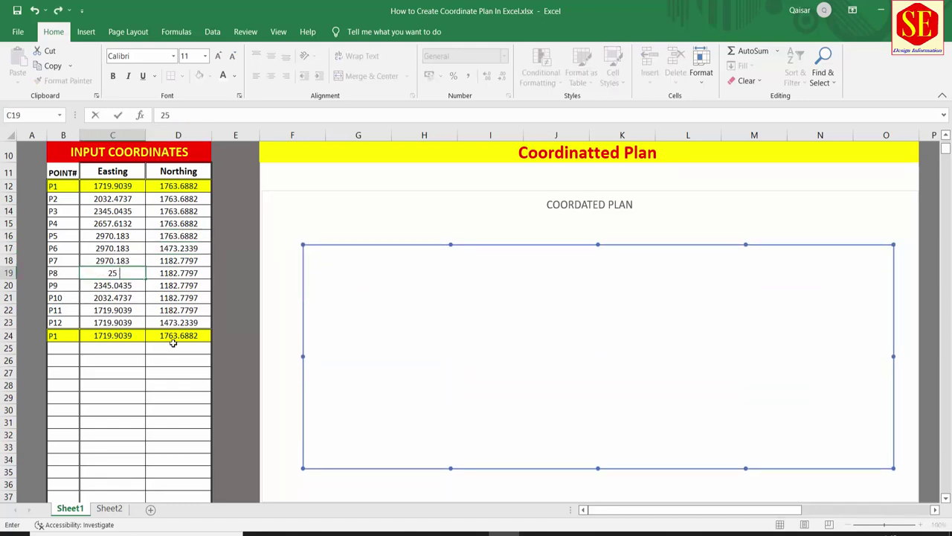
text(11)
click(192, 288)
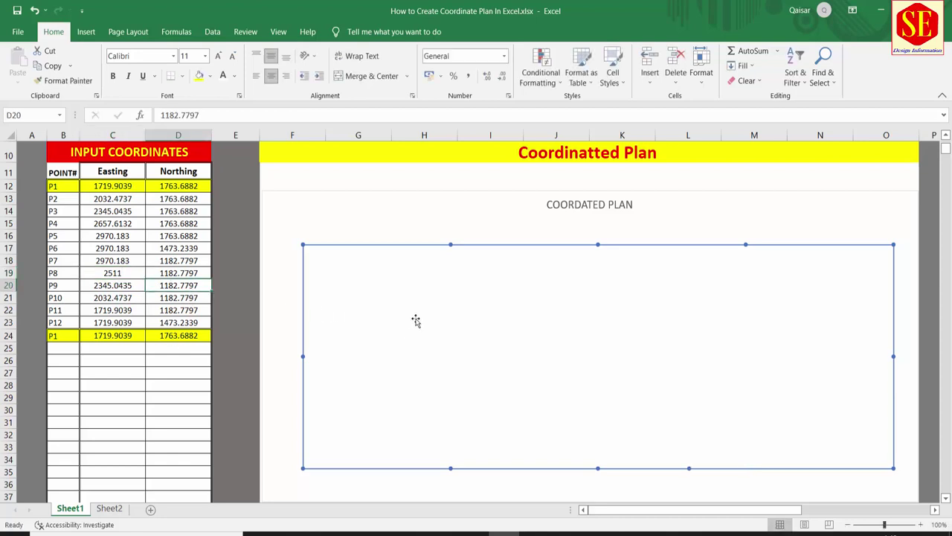
click(125, 277)
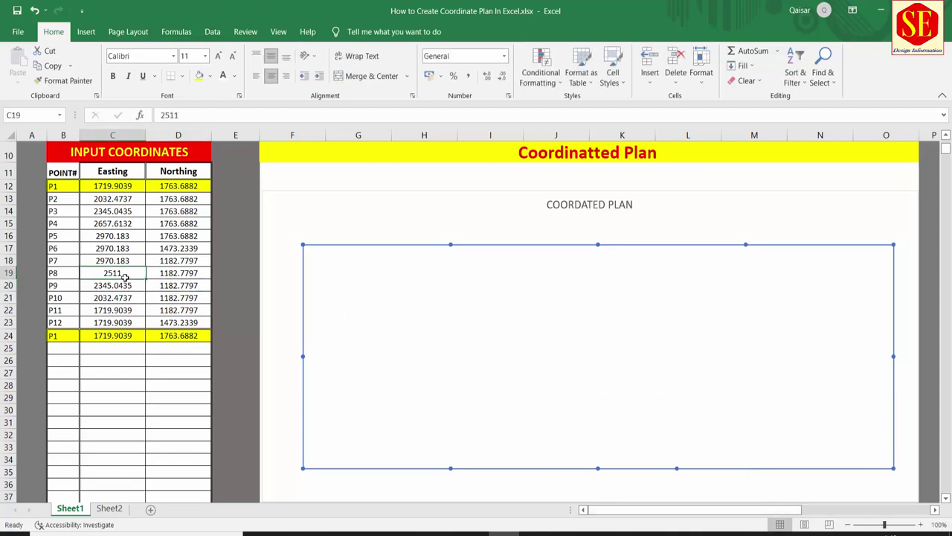
text(25)
key(Return)
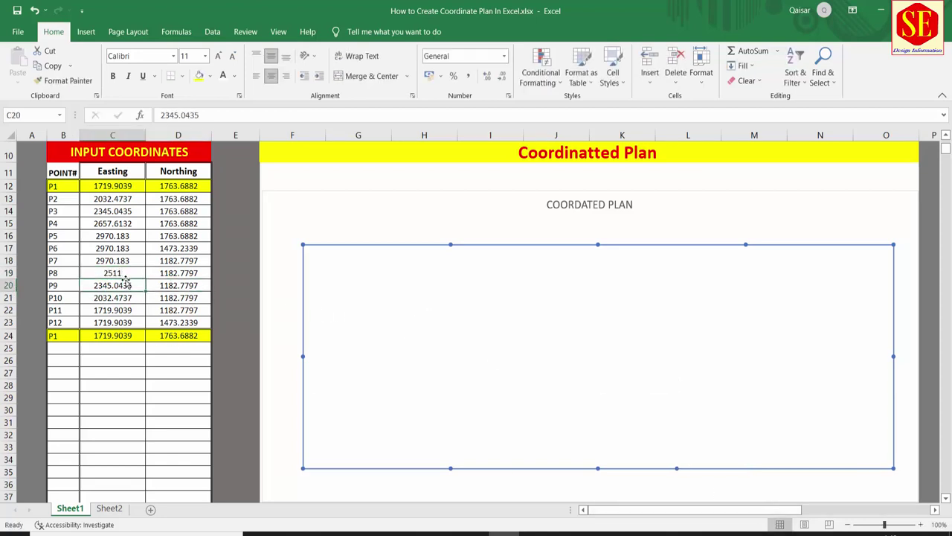
click(127, 274)
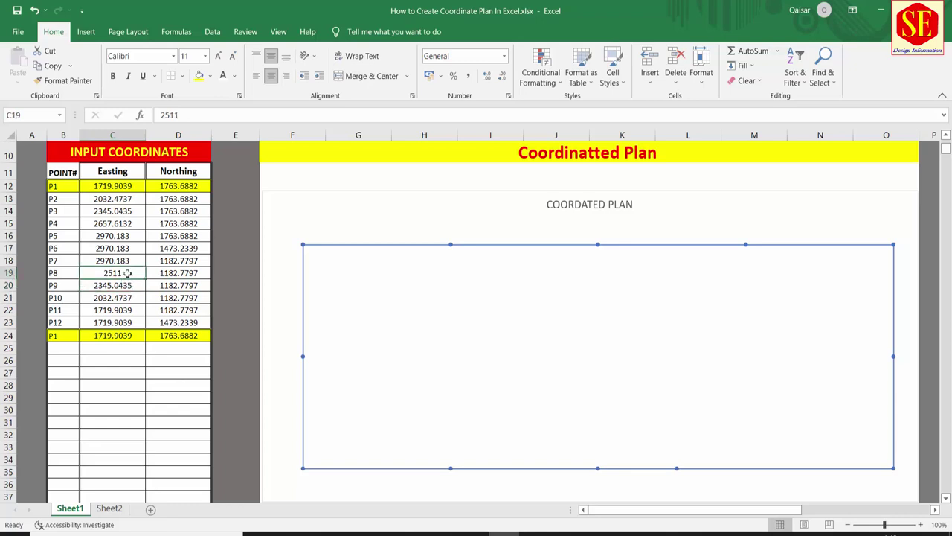
key(ctrl+z)
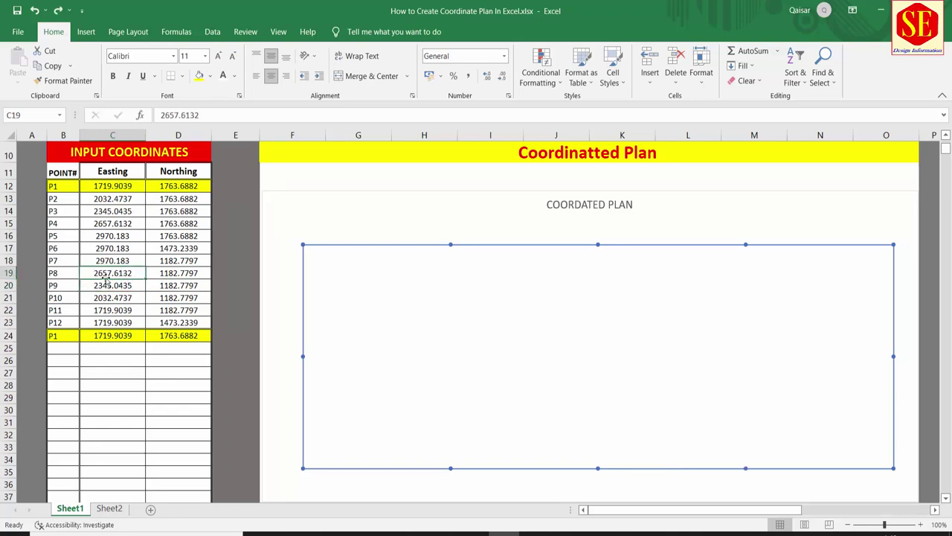
click(97, 298)
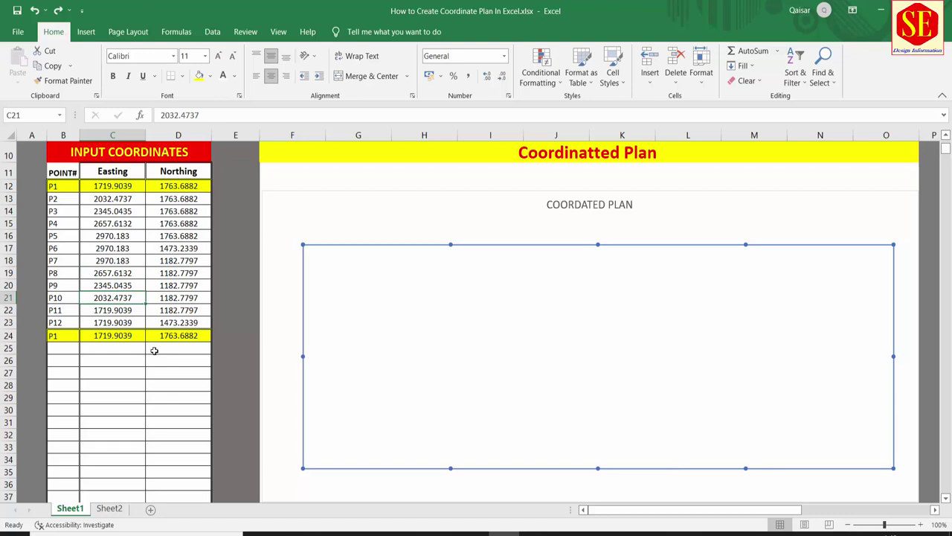
text(12)
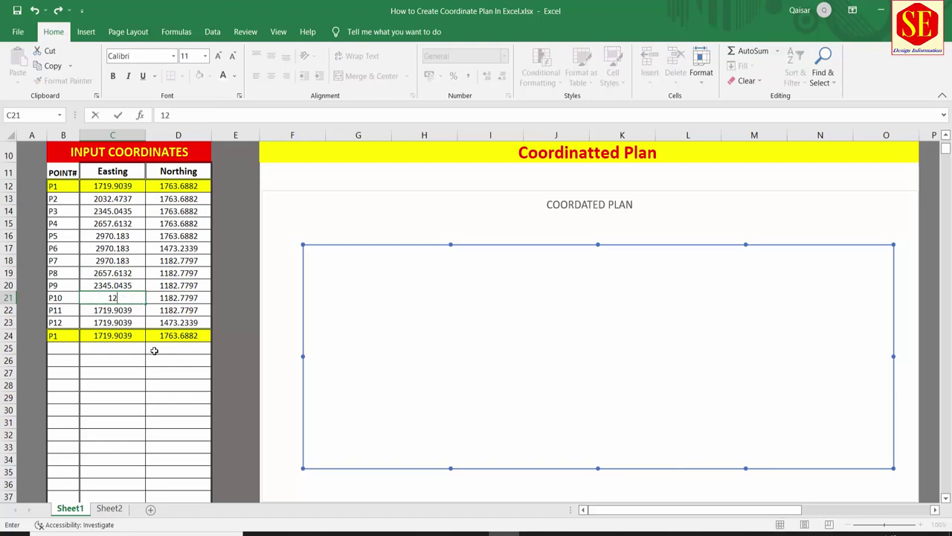
text(225)
key(Return)
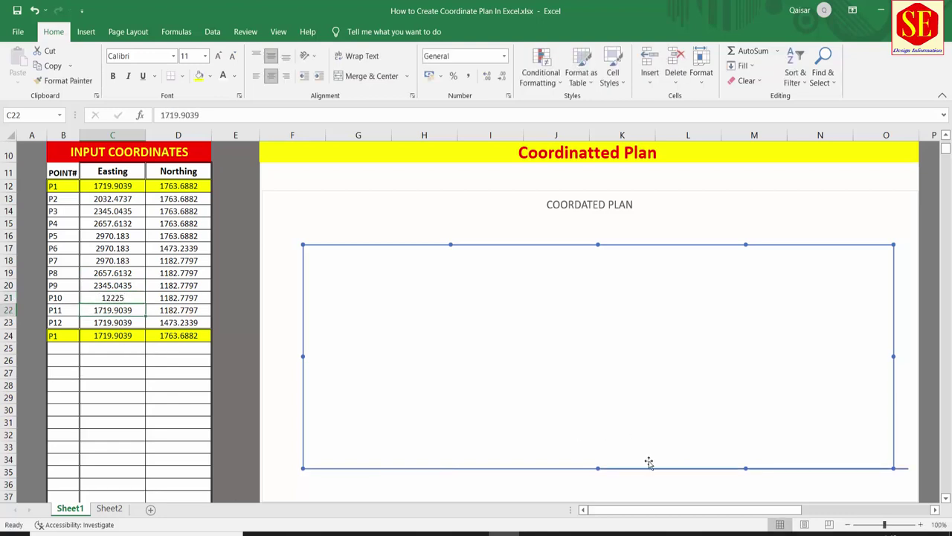
drag(743, 511, 595, 526)
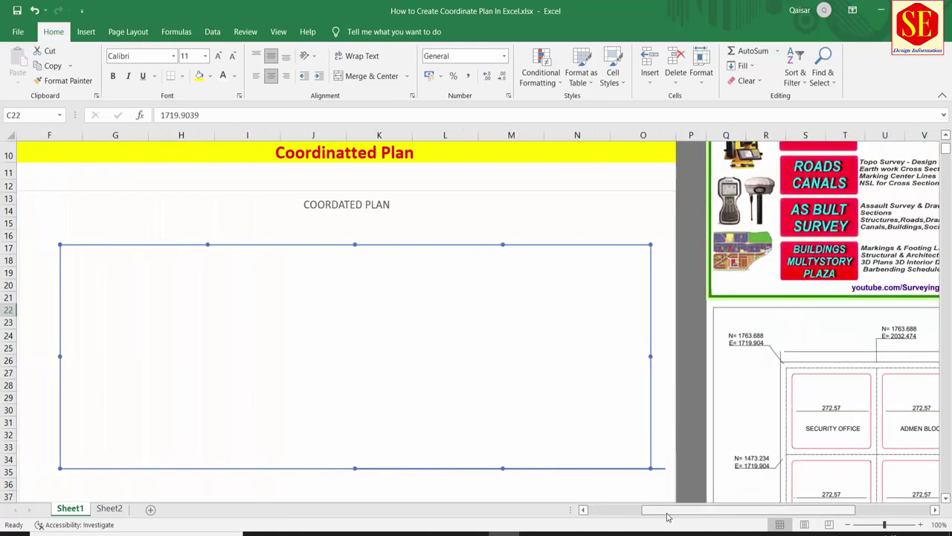
click(97, 300)
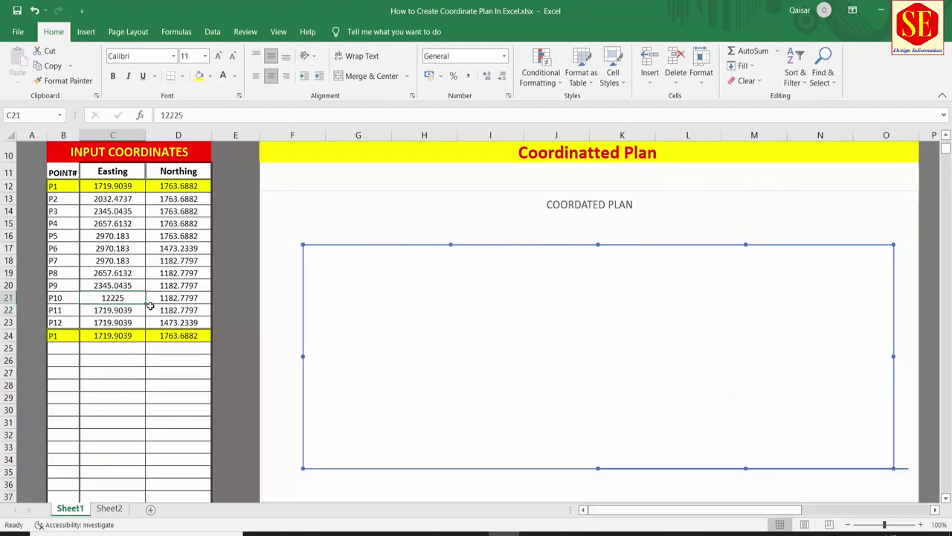
key(ctrl+z)
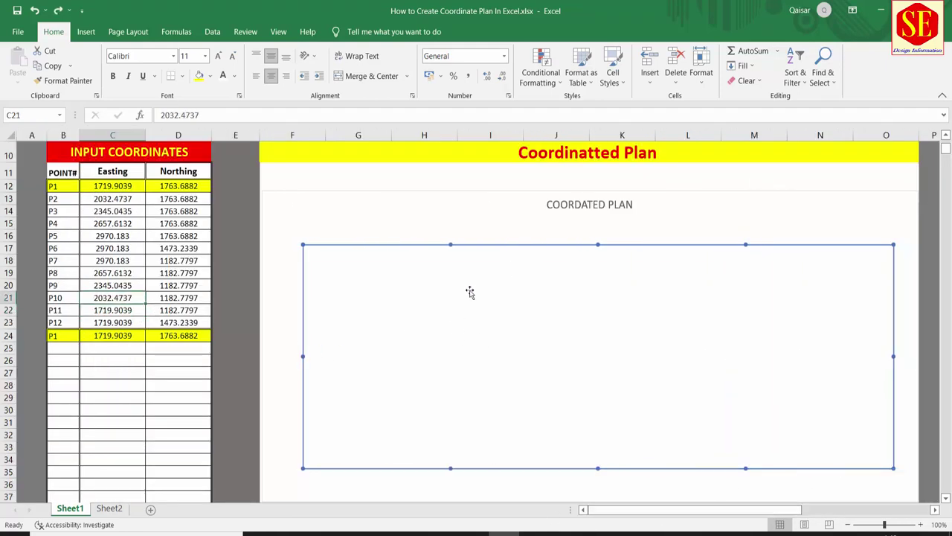
click(420, 248)
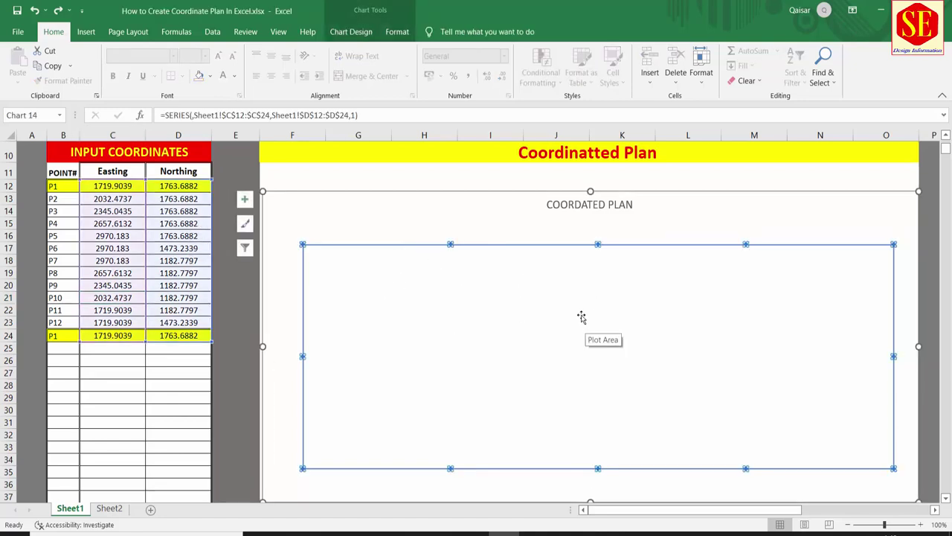
drag(615, 511, 651, 511)
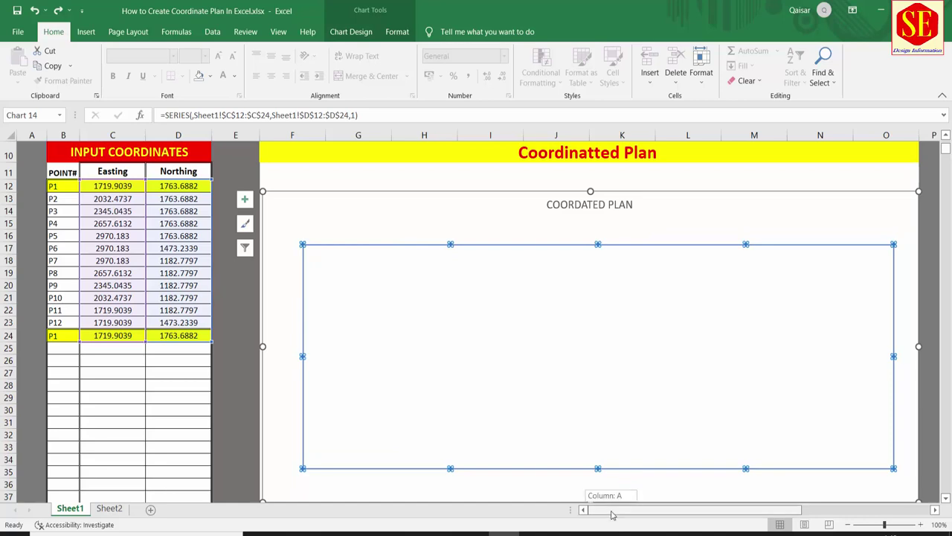
double_click(528, 248)
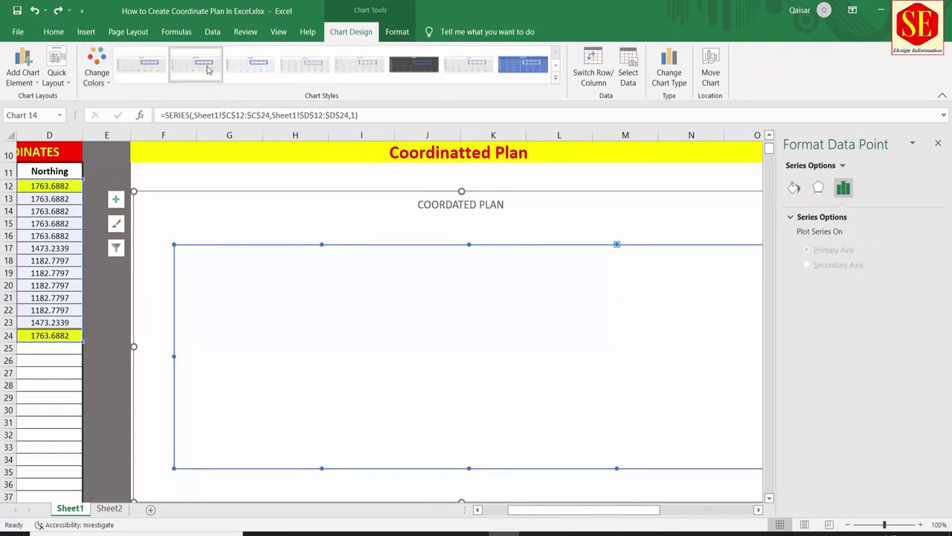
click(264, 70)
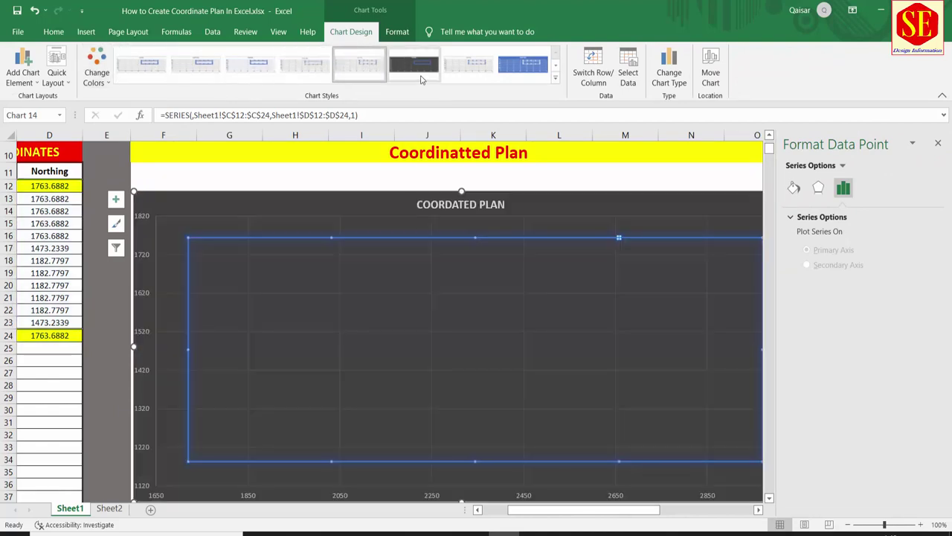
click(421, 78)
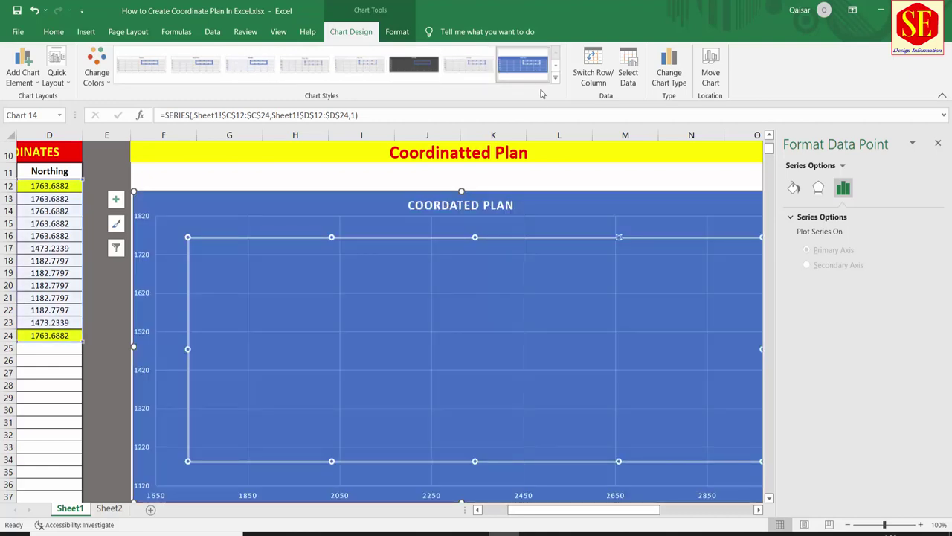
click(555, 77)
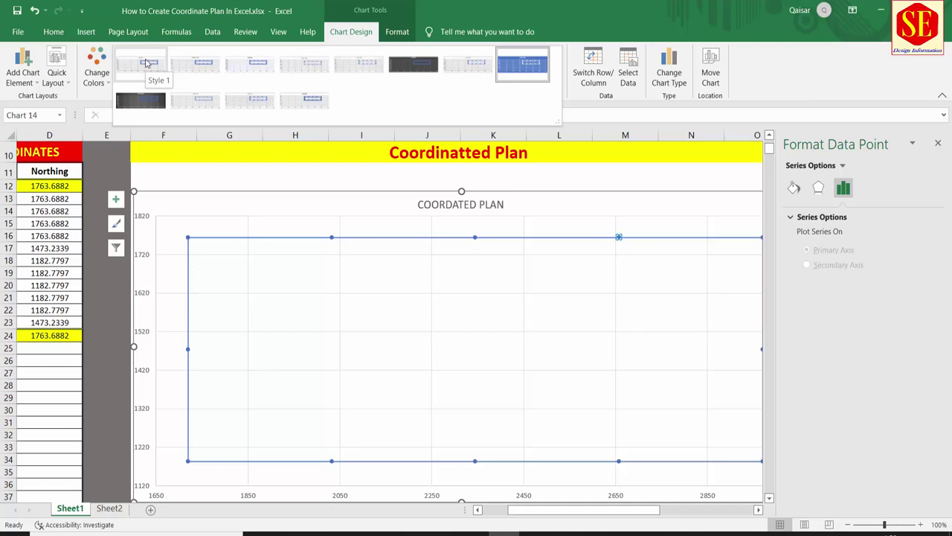
click(145, 62)
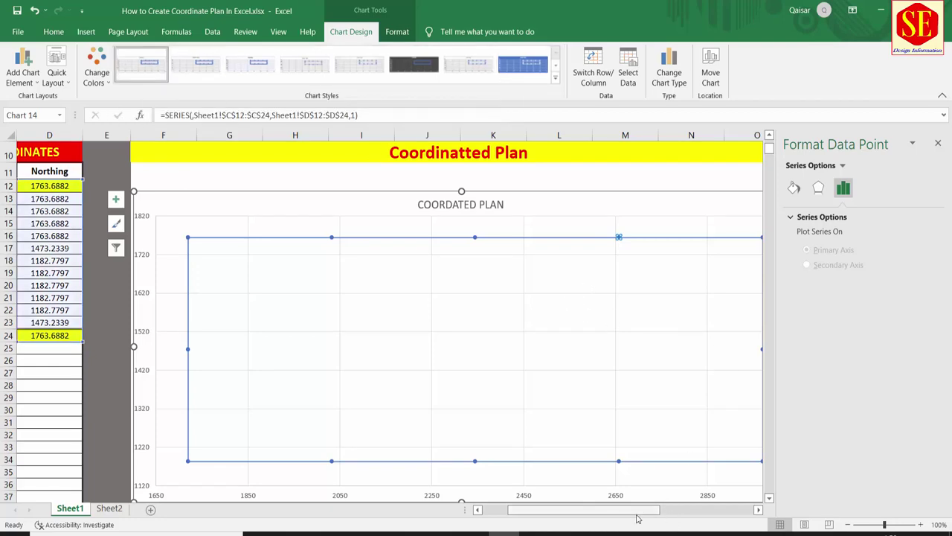
drag(638, 518, 651, 520)
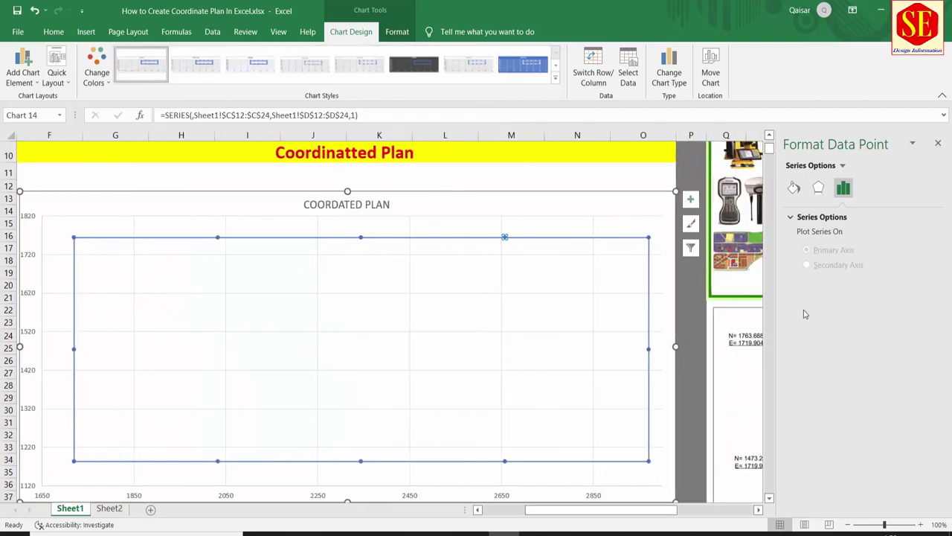
key(Escape)
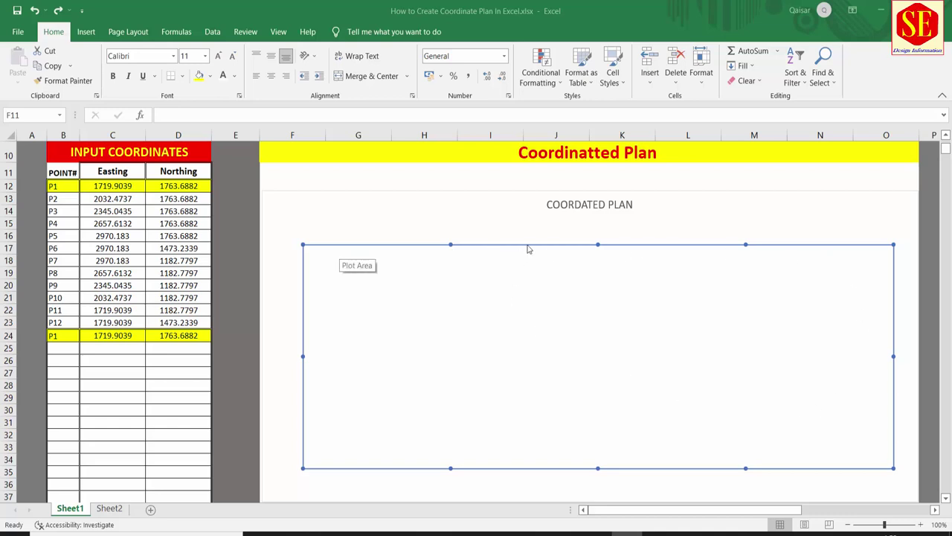
Set the boundary series line colour to black in Format Data Series
click(517, 248)
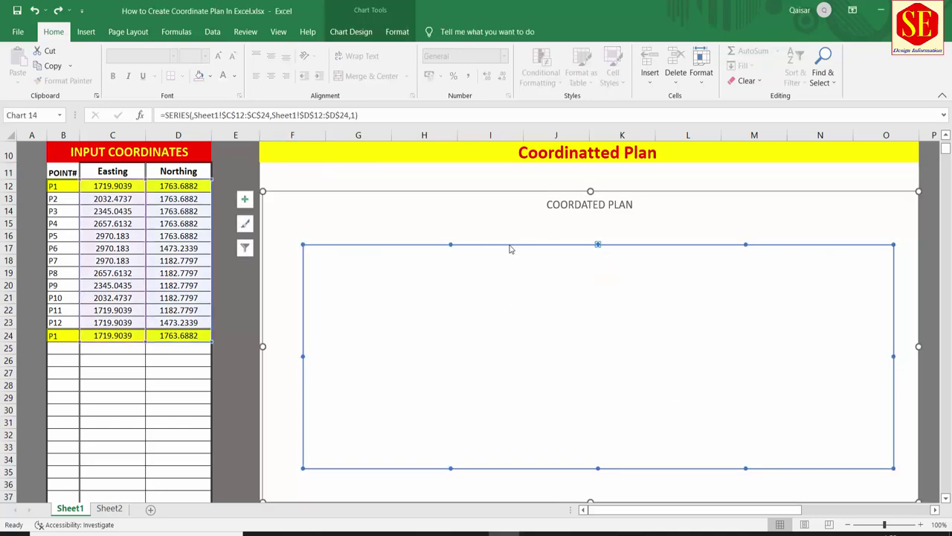
double_click(510, 249)
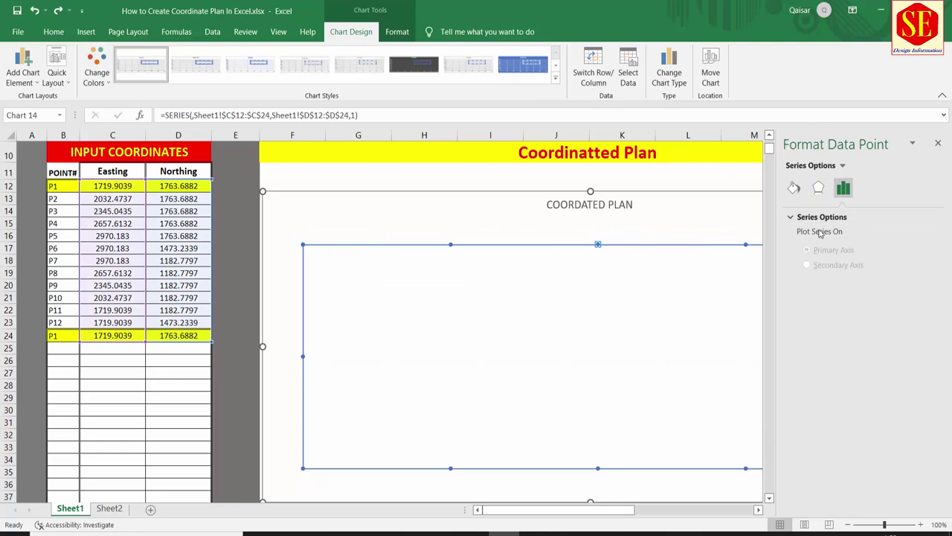
click(794, 188)
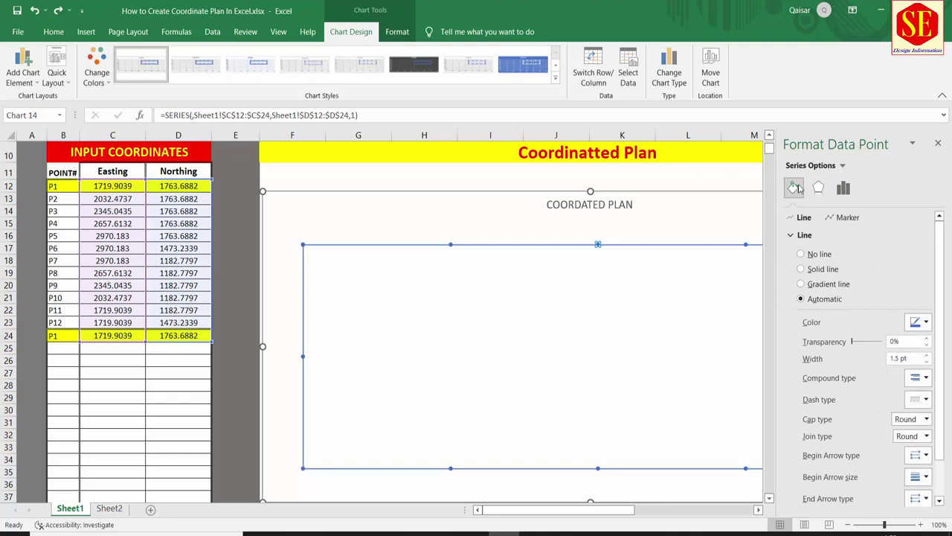
click(916, 322)
click(865, 353)
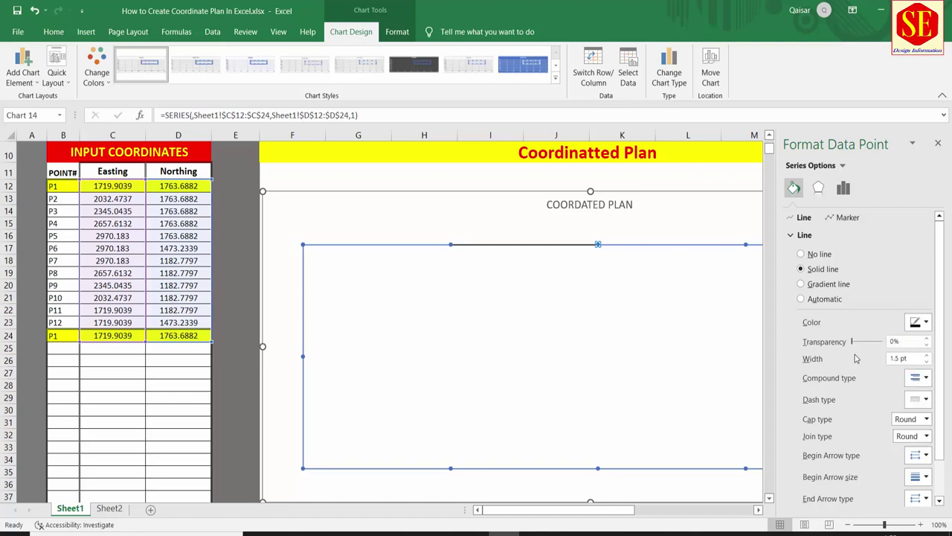
click(655, 290)
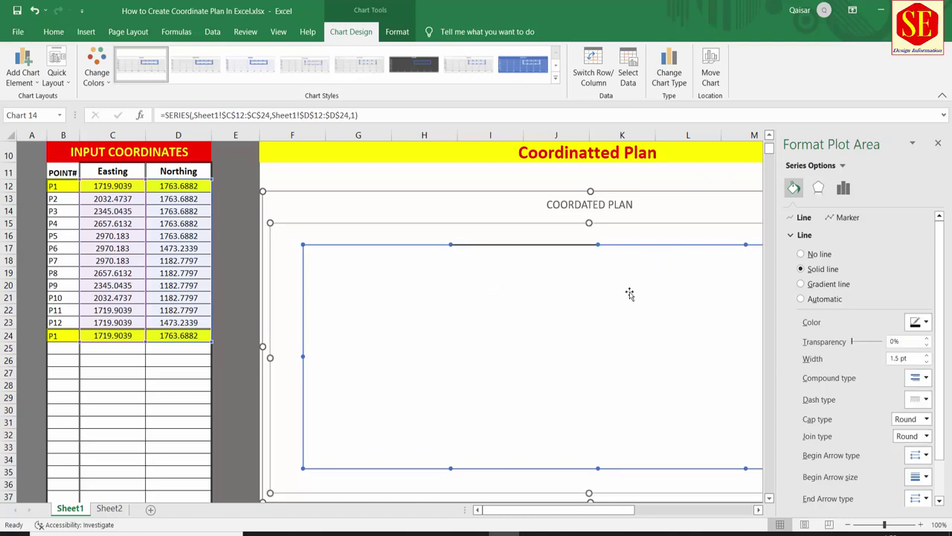
click(636, 245)
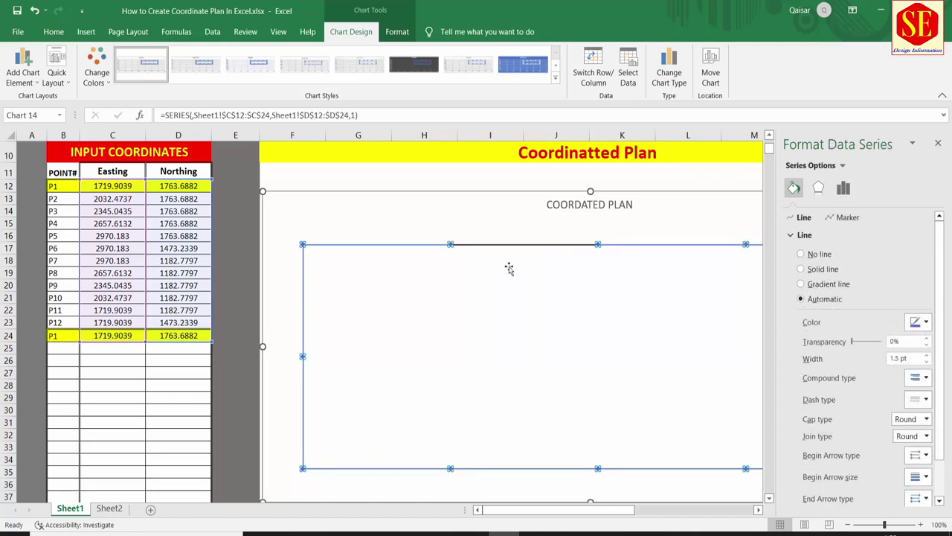
click(916, 321)
click(865, 353)
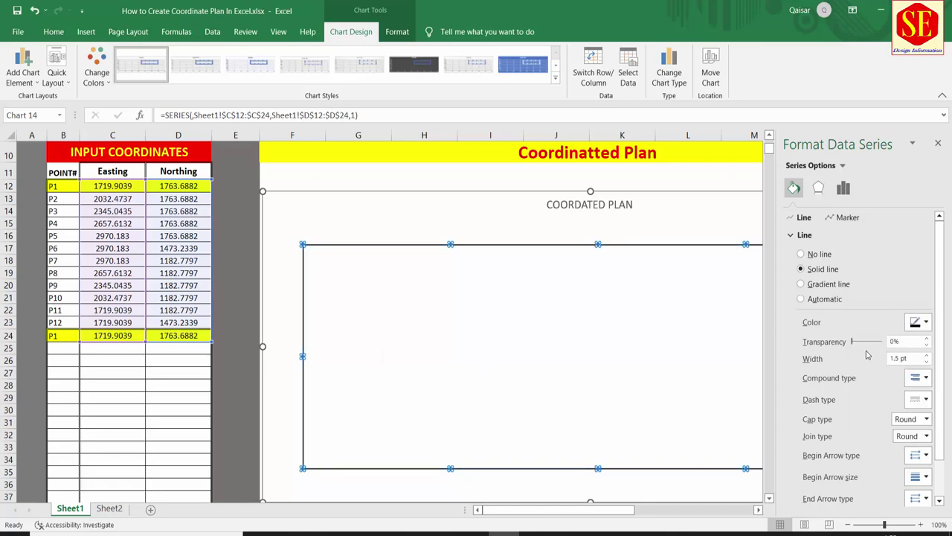
Increase the boundary line width to 2.5 pt and give it a dashed style
scroll(391, 305, down, 1)
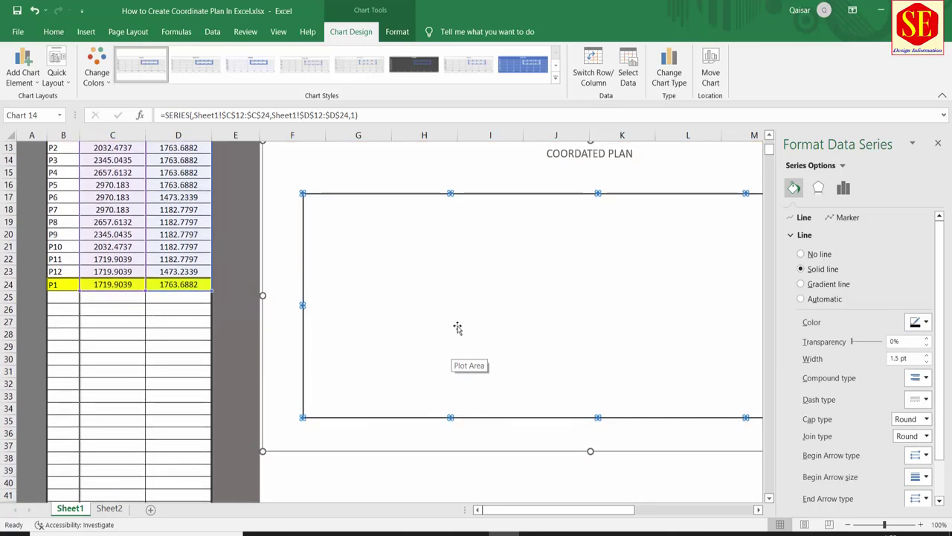
drag(506, 509, 534, 526)
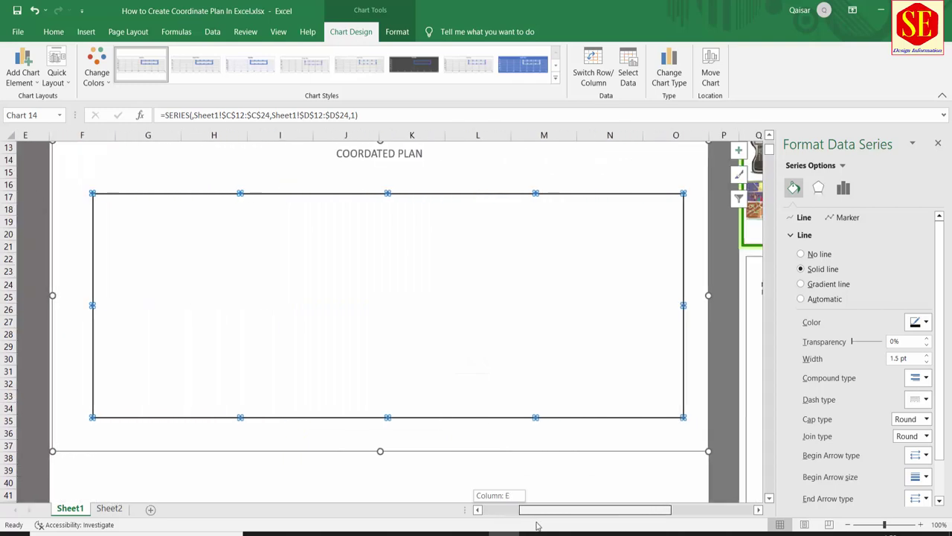
click(927, 354)
click(927, 355)
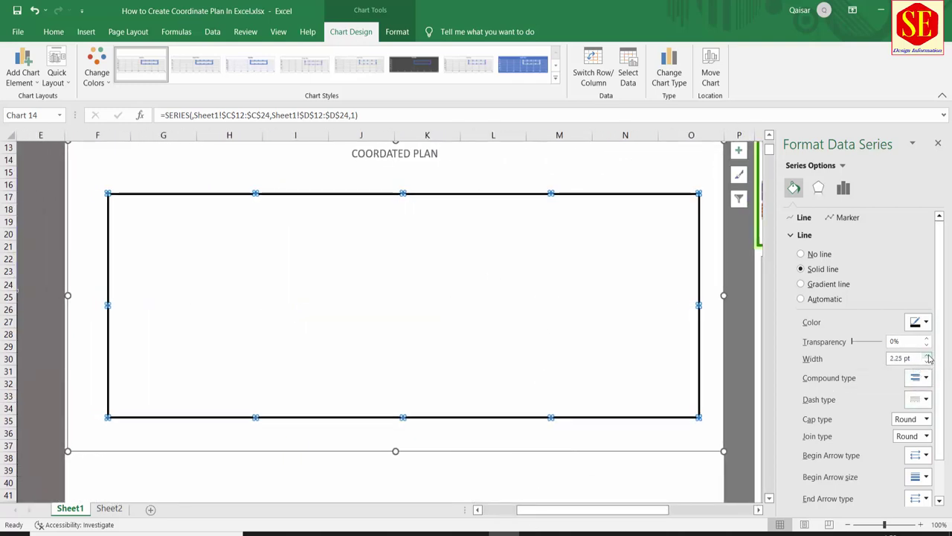
click(927, 354)
click(927, 355)
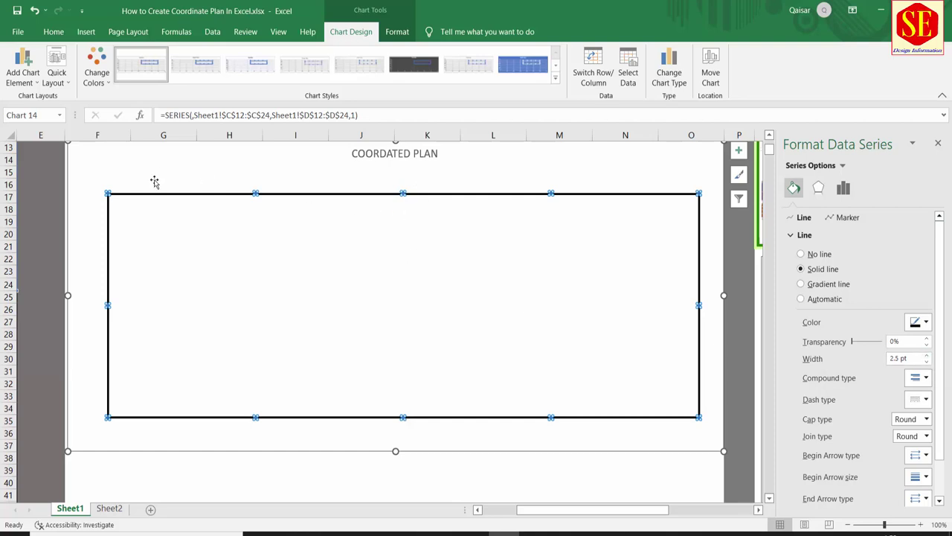
click(919, 399)
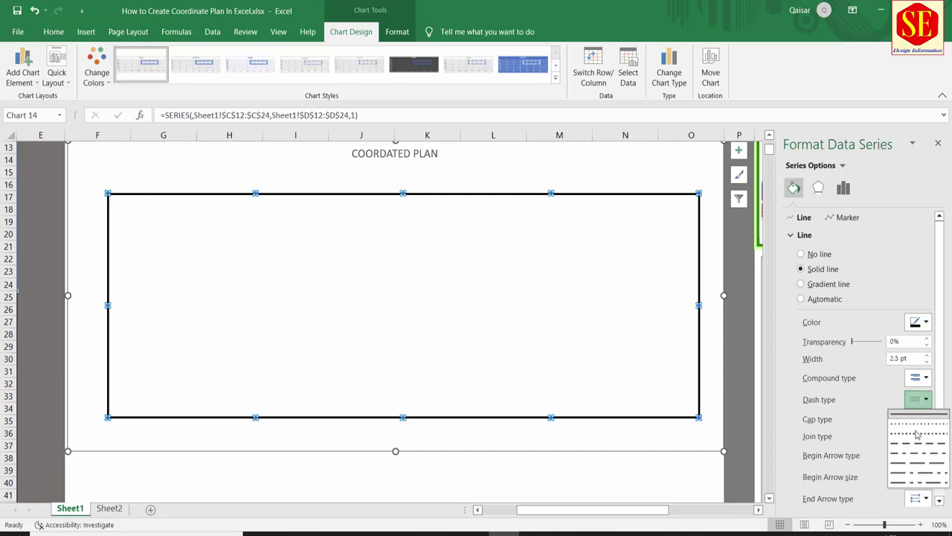
click(917, 445)
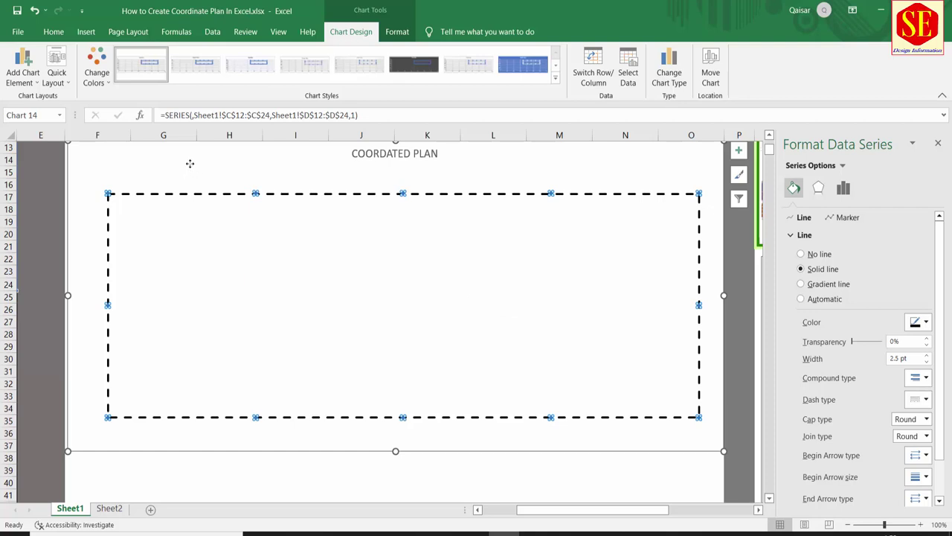
click(190, 163)
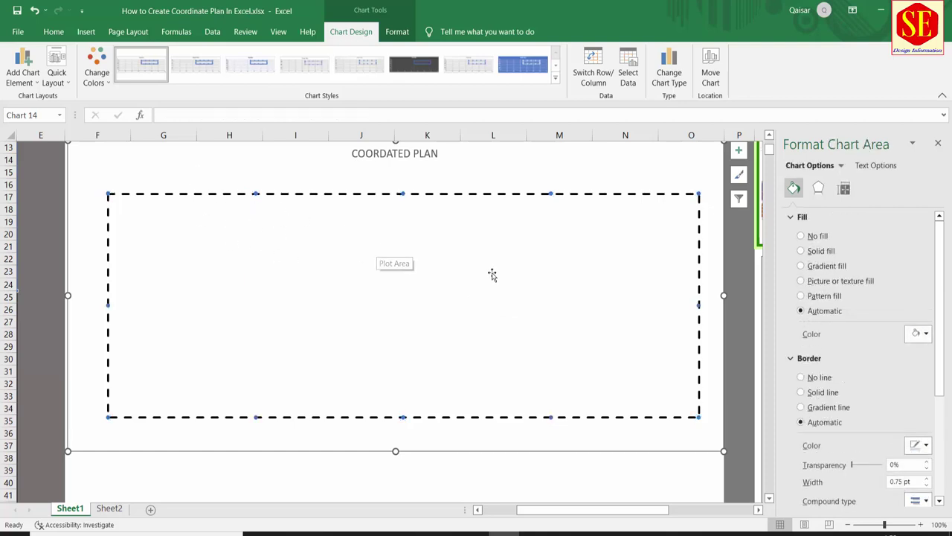
Close the format pane and add data labels to the boundary's corner points
click(937, 143)
scroll(566, 268, up, 1)
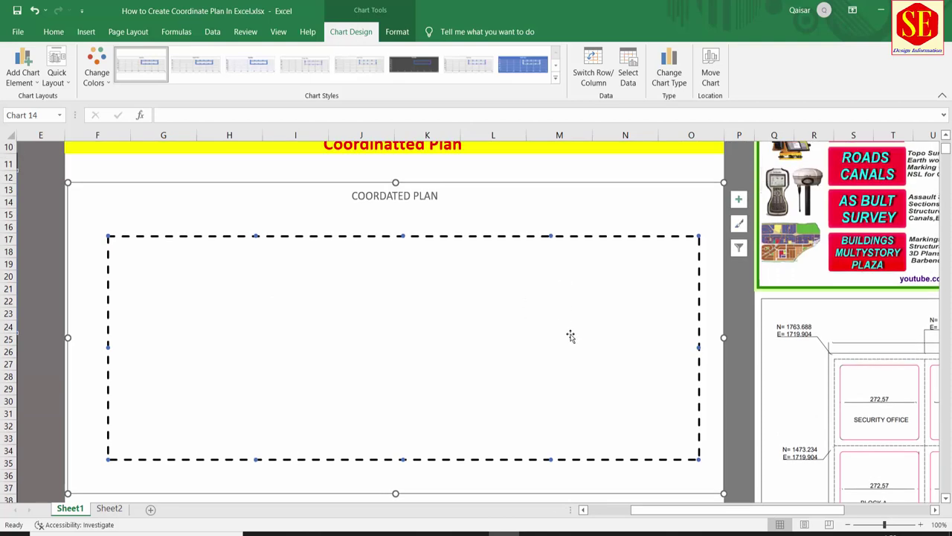
scroll(570, 334, up, 1)
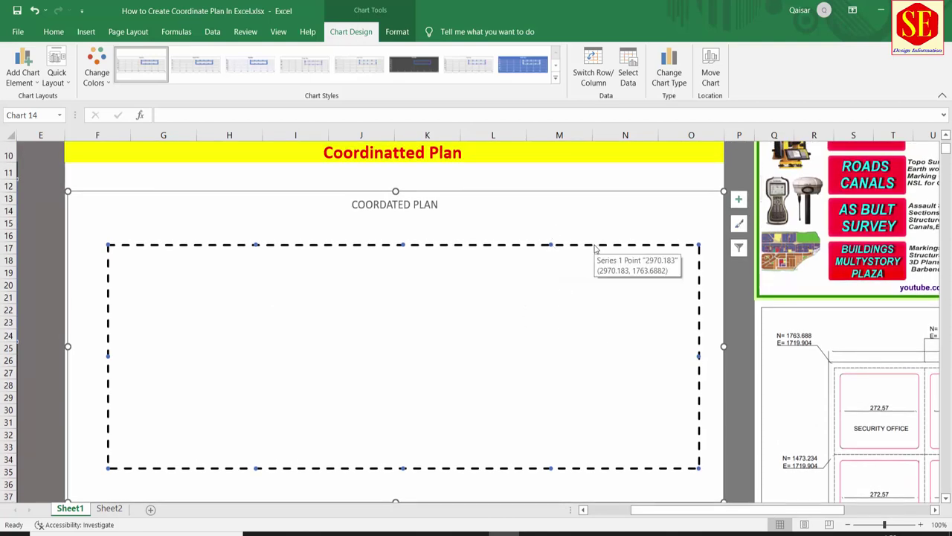
click(583, 248)
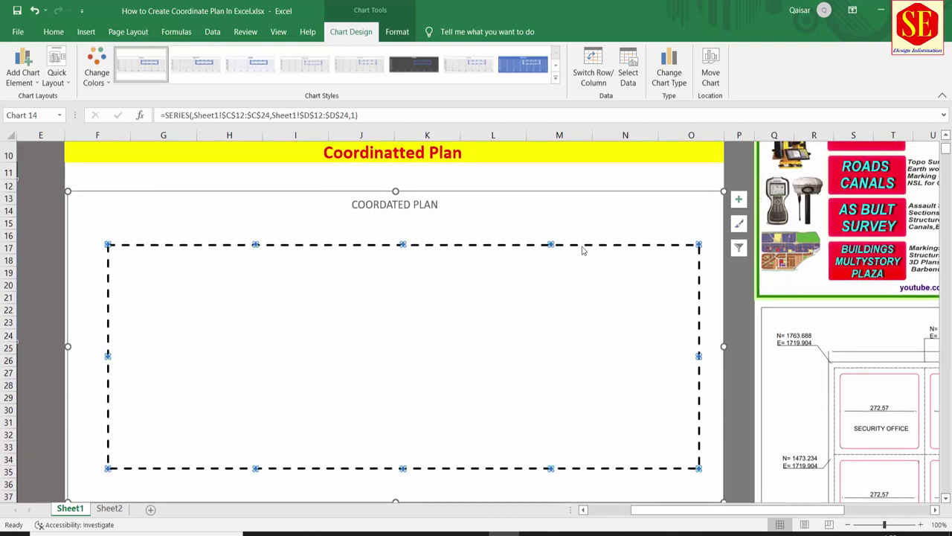
click(739, 199)
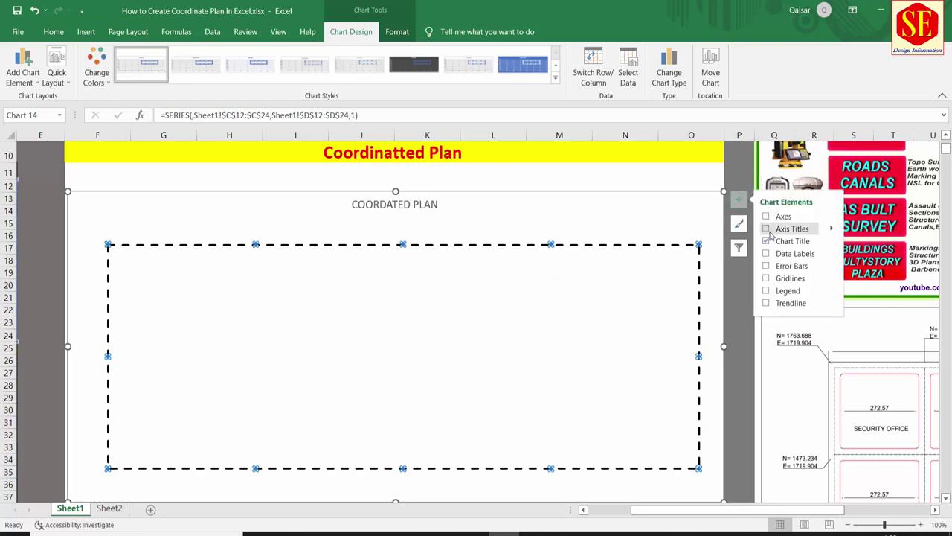
click(766, 228)
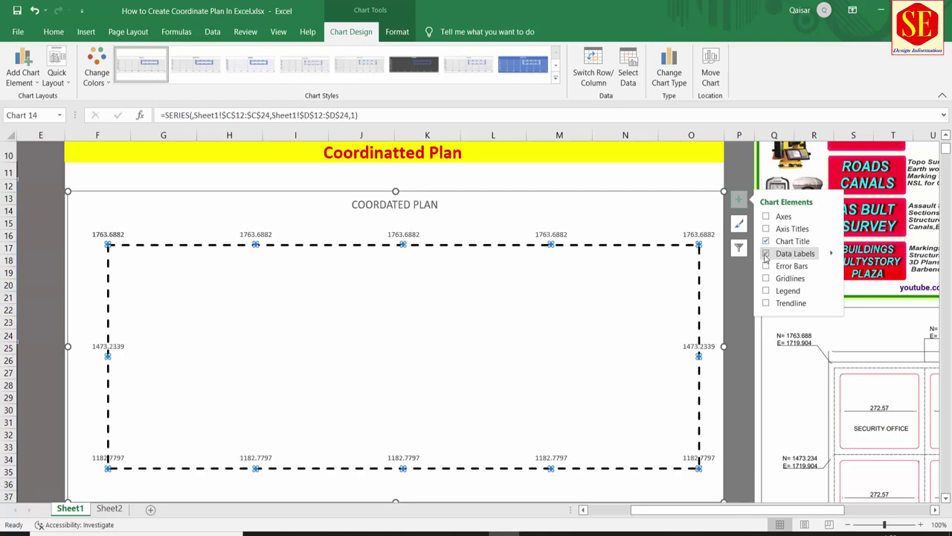
click(766, 255)
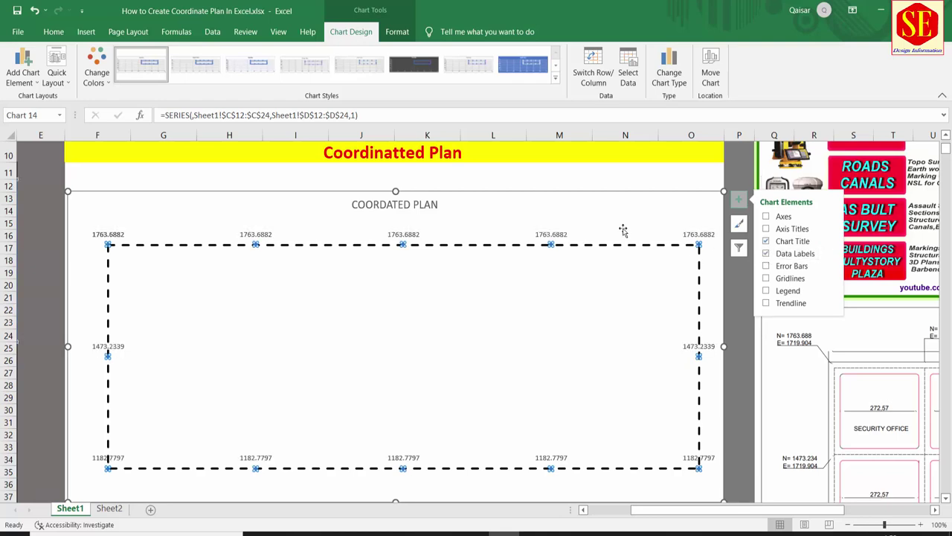
click(552, 236)
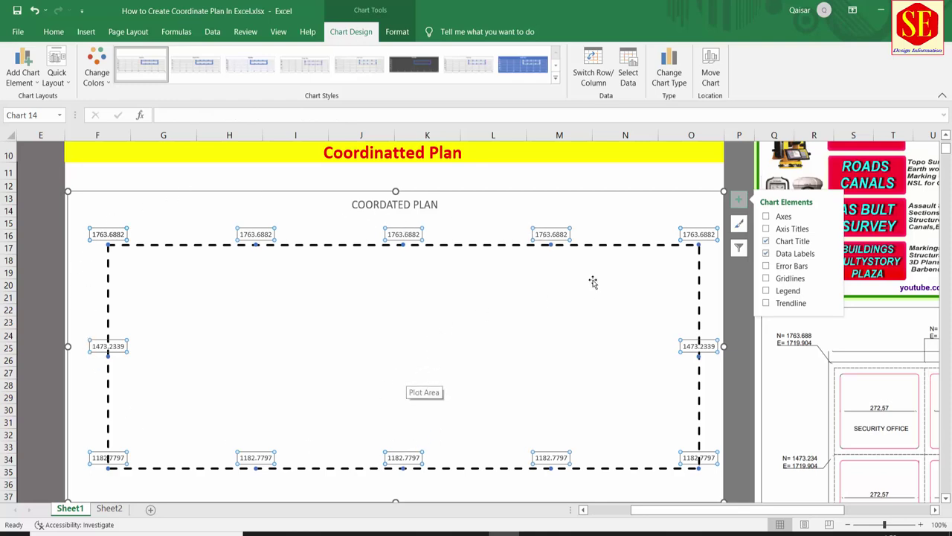
Open Format Data Labels and set the labels' shadow colour to black
double_click(555, 233)
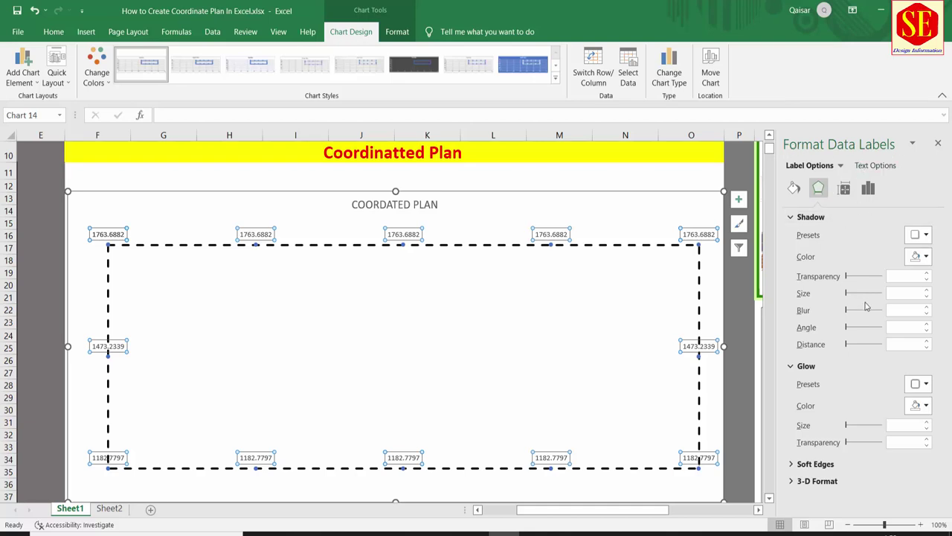
click(926, 235)
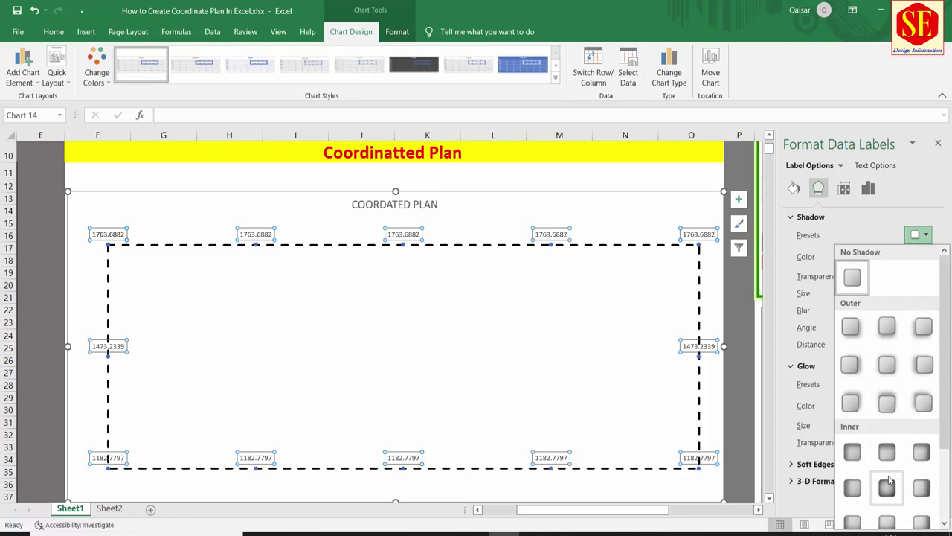
click(905, 207)
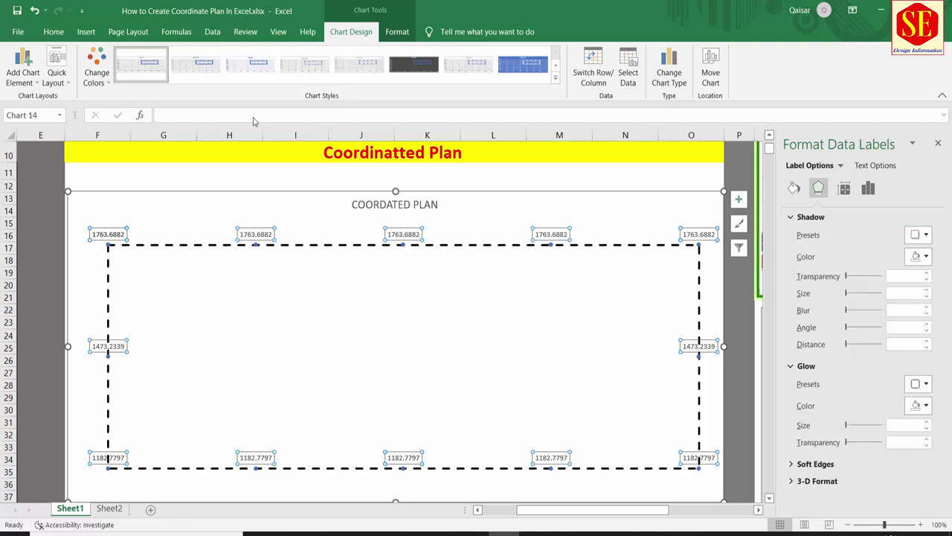
click(923, 257)
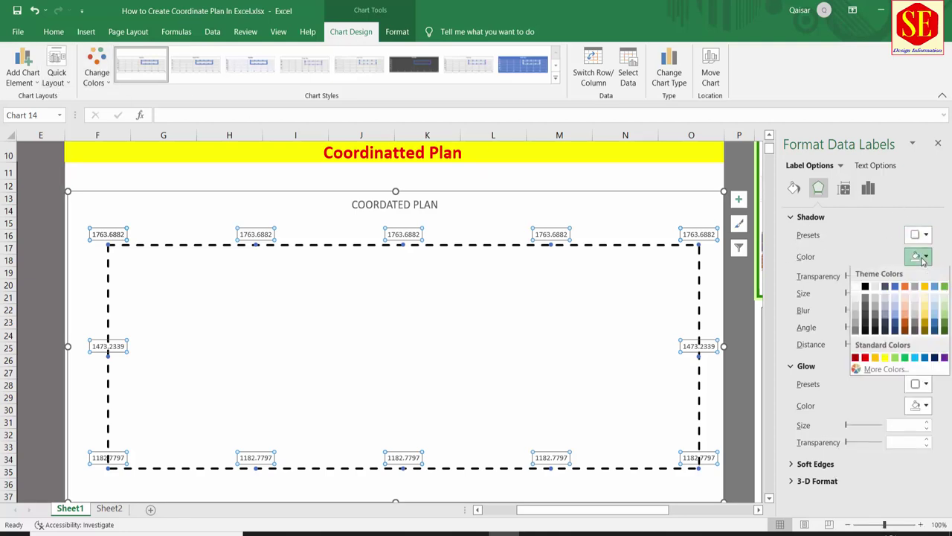
click(866, 359)
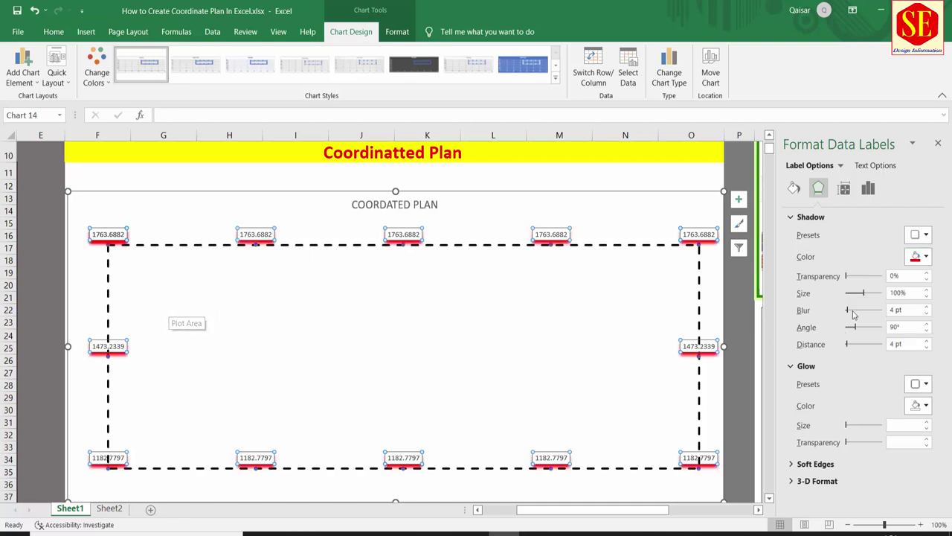
click(926, 256)
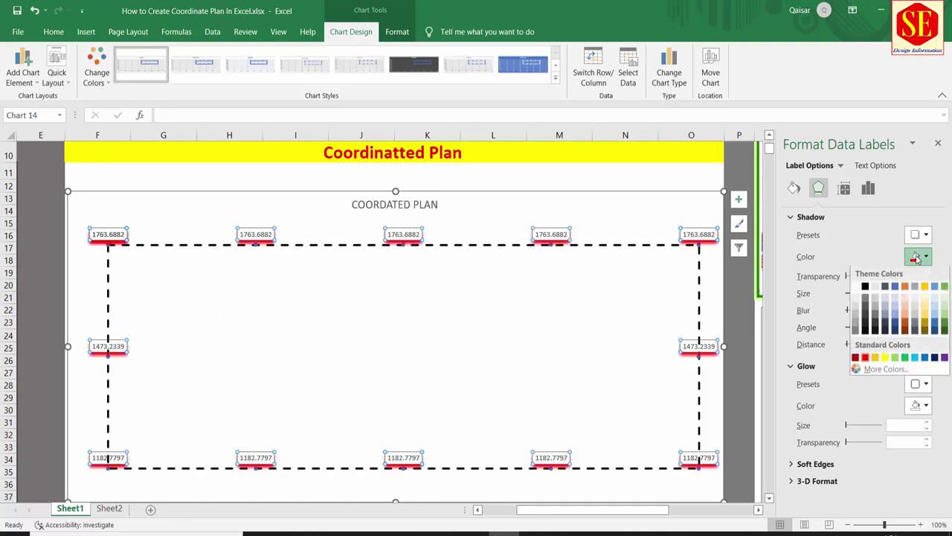
click(862, 287)
Try several label fills and settle on No fill
click(794, 185)
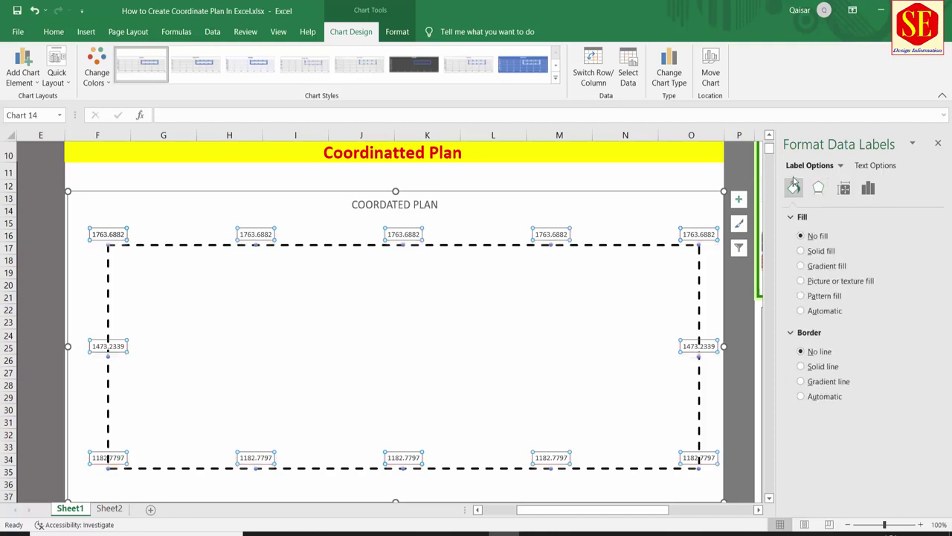
click(822, 253)
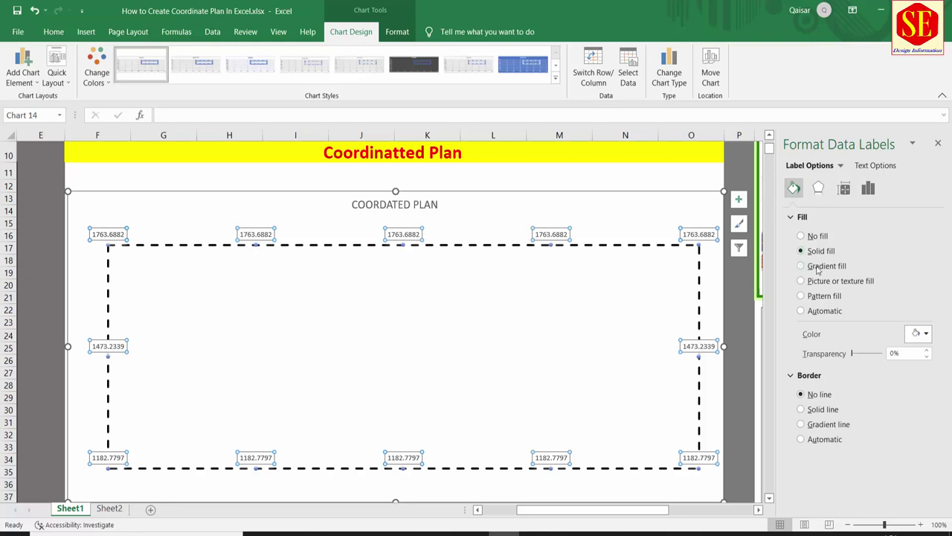
click(818, 268)
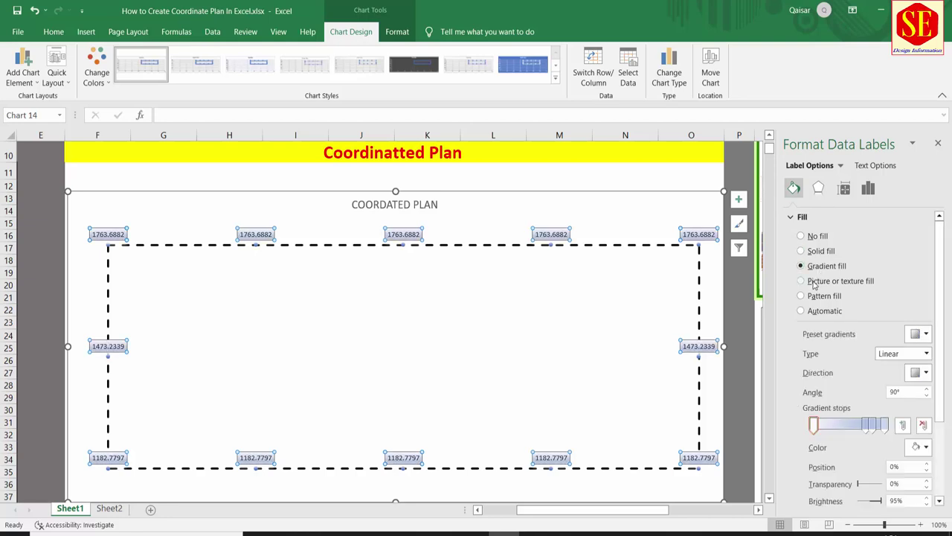
click(815, 282)
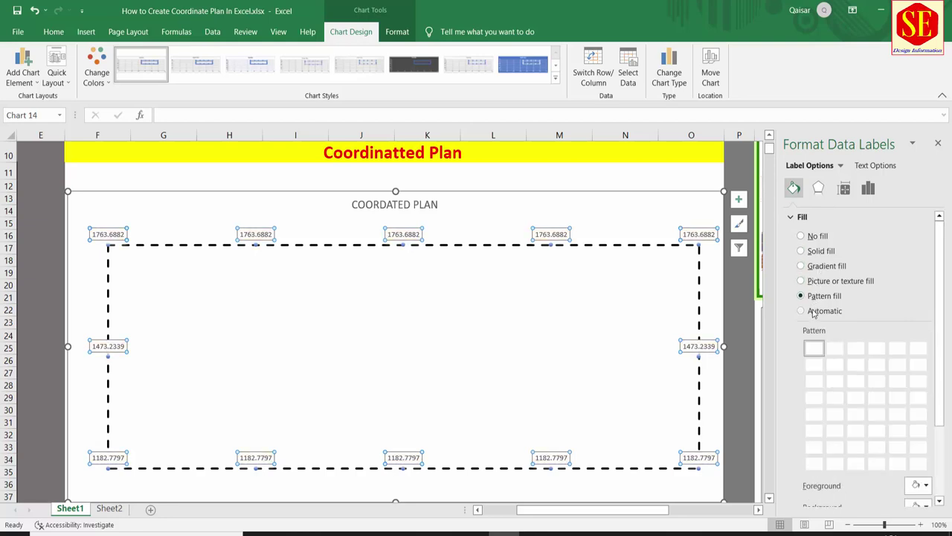
click(817, 237)
click(818, 251)
click(819, 266)
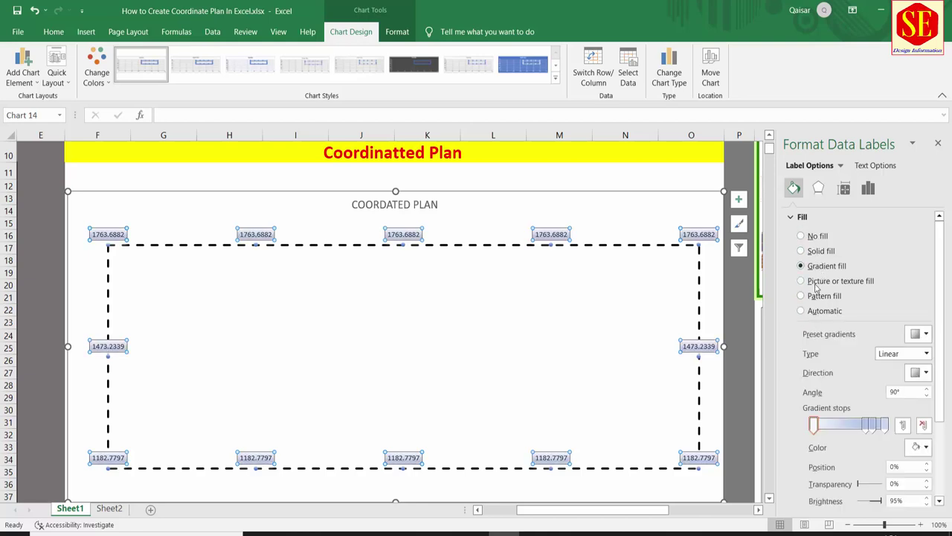
click(816, 237)
click(818, 189)
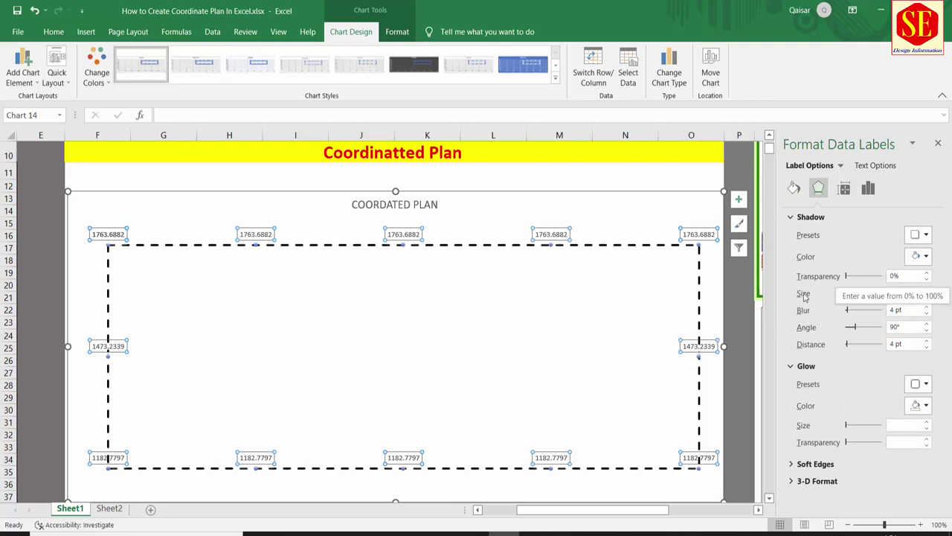
Show each point's X Value and Y Value in the plan chart's data labels
click(845, 188)
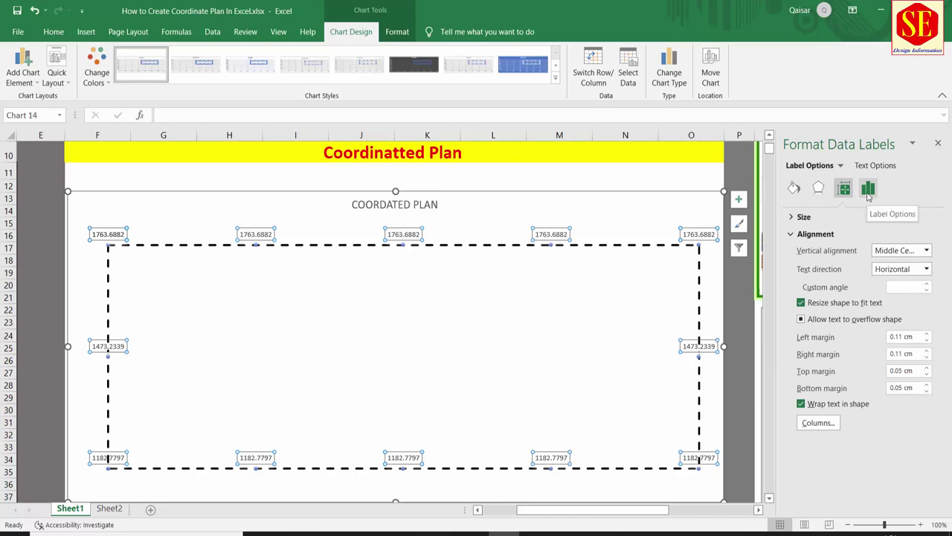
click(868, 191)
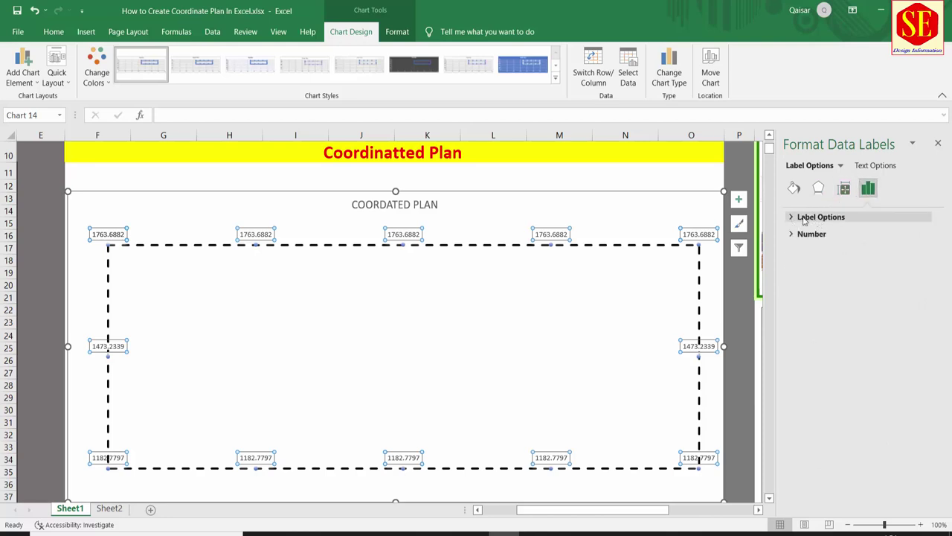
click(792, 217)
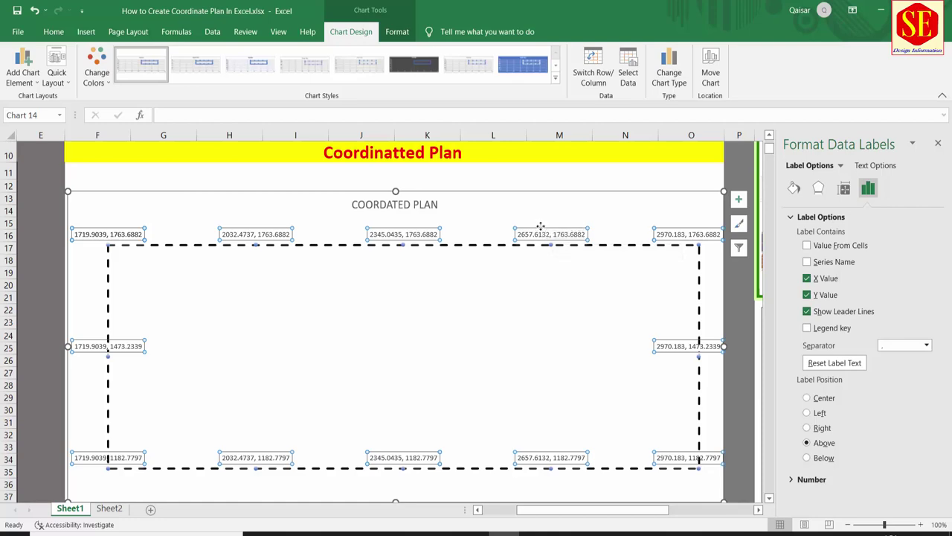
click(109, 508)
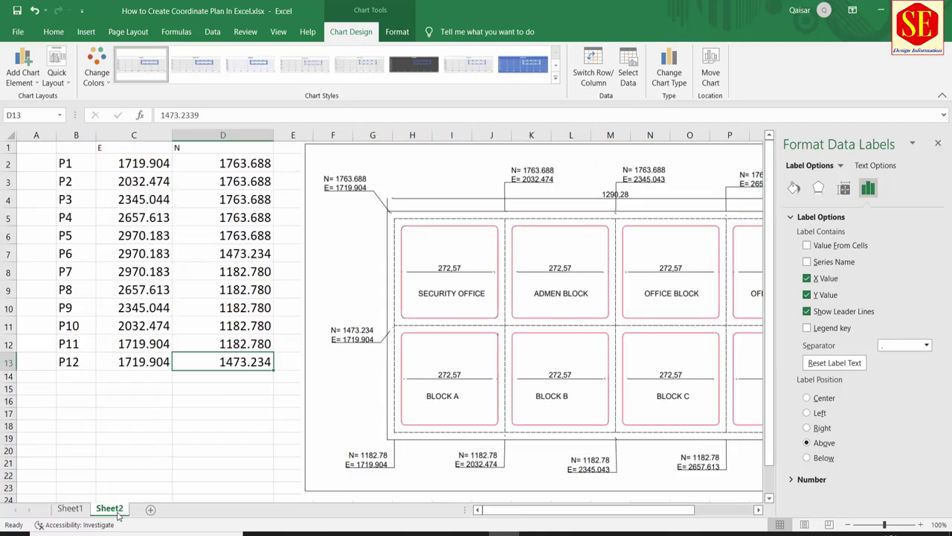
click(70, 508)
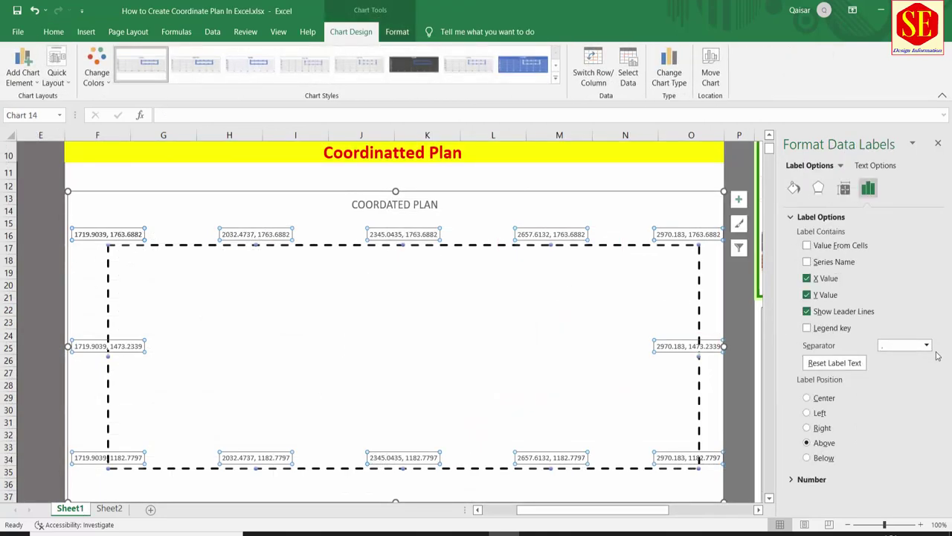
Set the label separator to (New Line) and the label position to Above
click(928, 346)
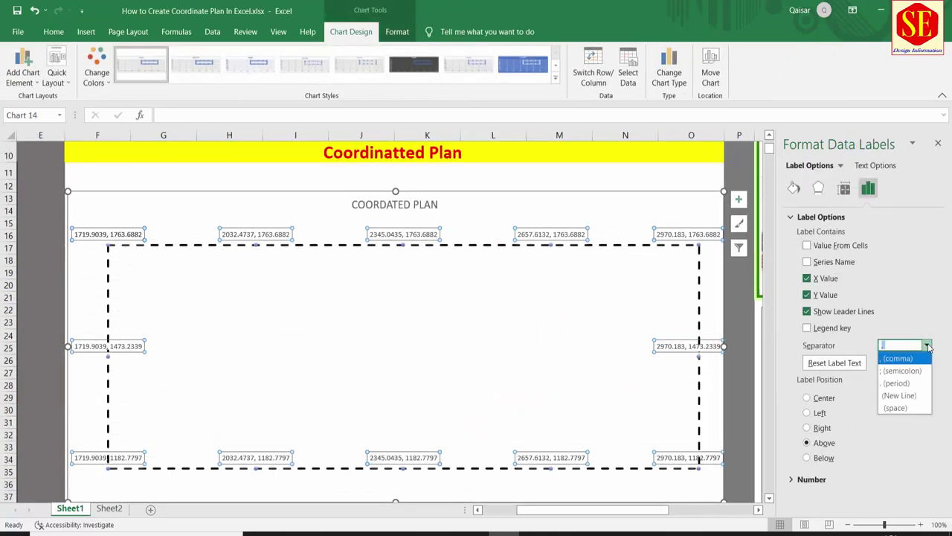
click(908, 395)
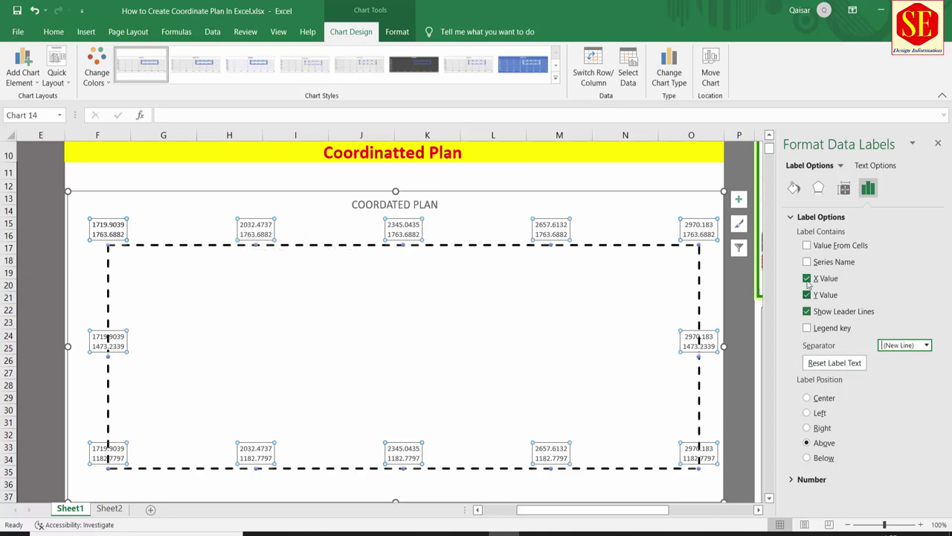
click(807, 399)
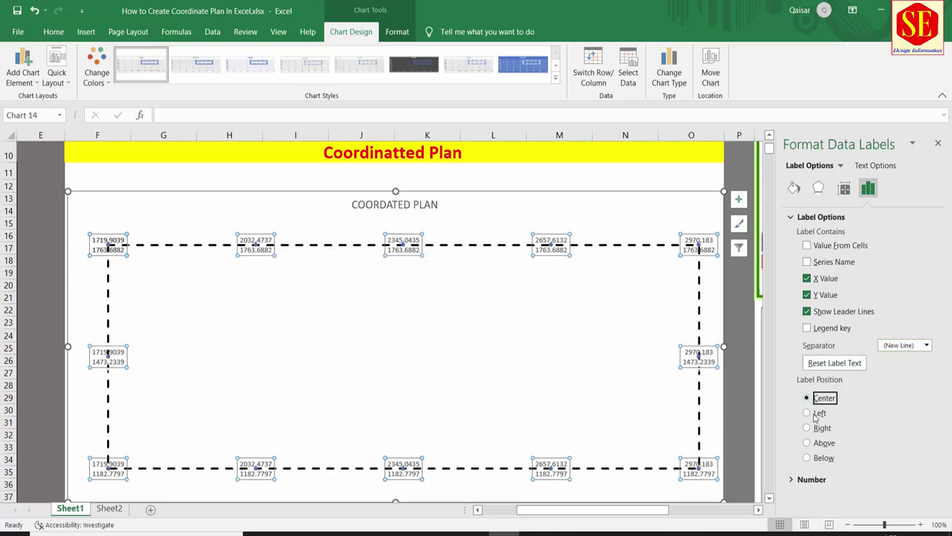
click(818, 414)
click(818, 428)
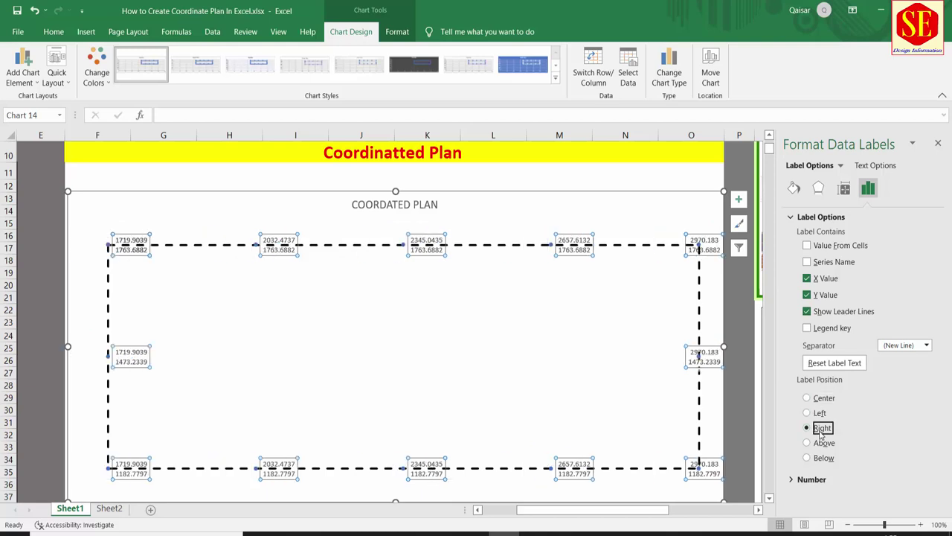
click(817, 442)
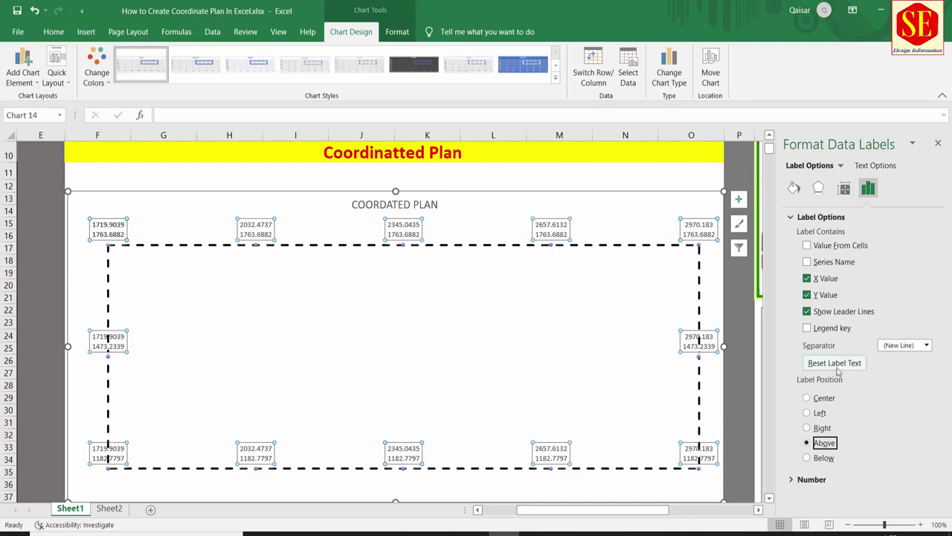
Raise the top-row labels 2657.6132, 2970.183, 2345.0435, 2032.4737 and 1719.9039 above the dashed boundary
click(938, 144)
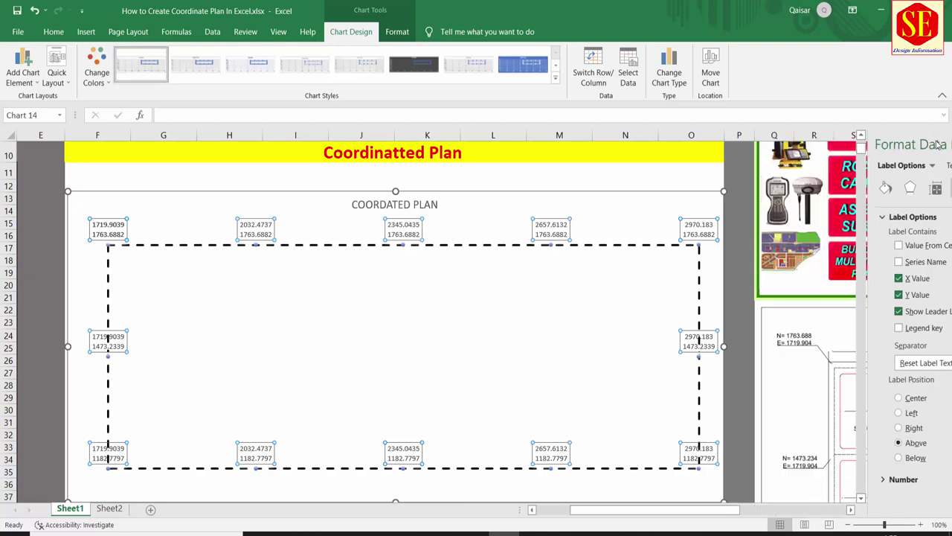
click(546, 218)
drag(547, 218, 546, 196)
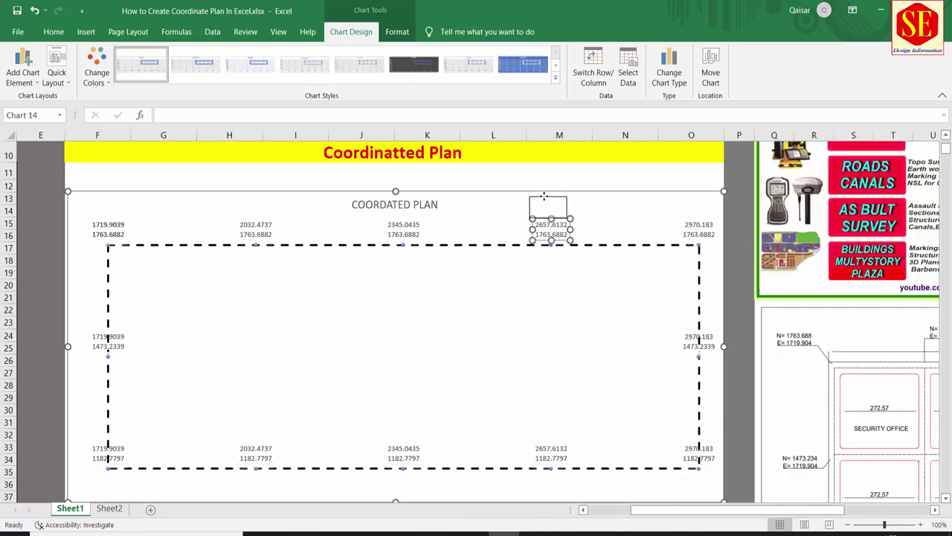
click(701, 225)
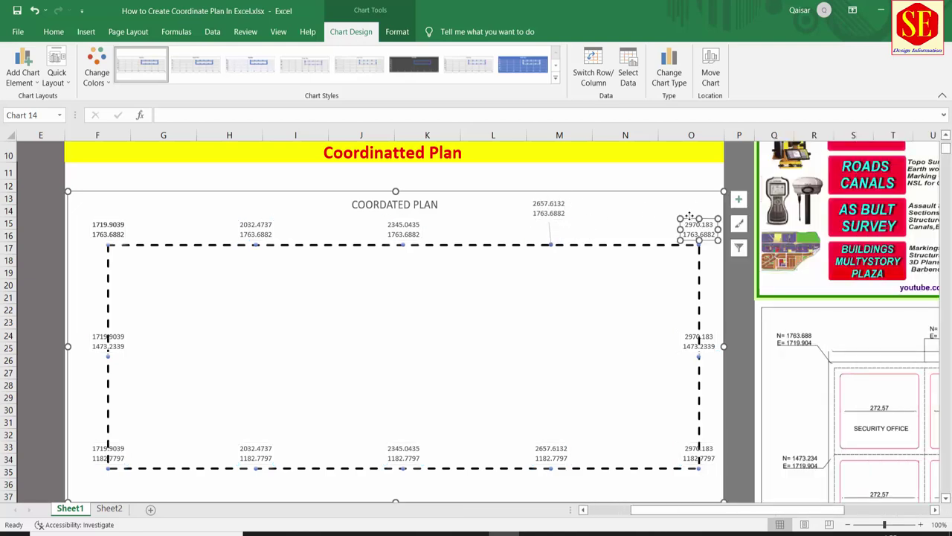
drag(701, 225, 687, 199)
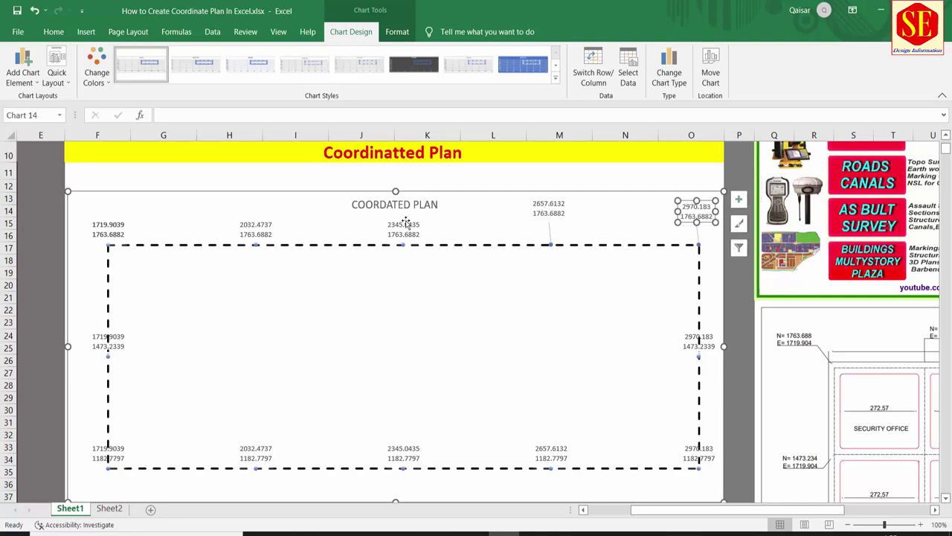
click(402, 227)
drag(398, 218, 398, 211)
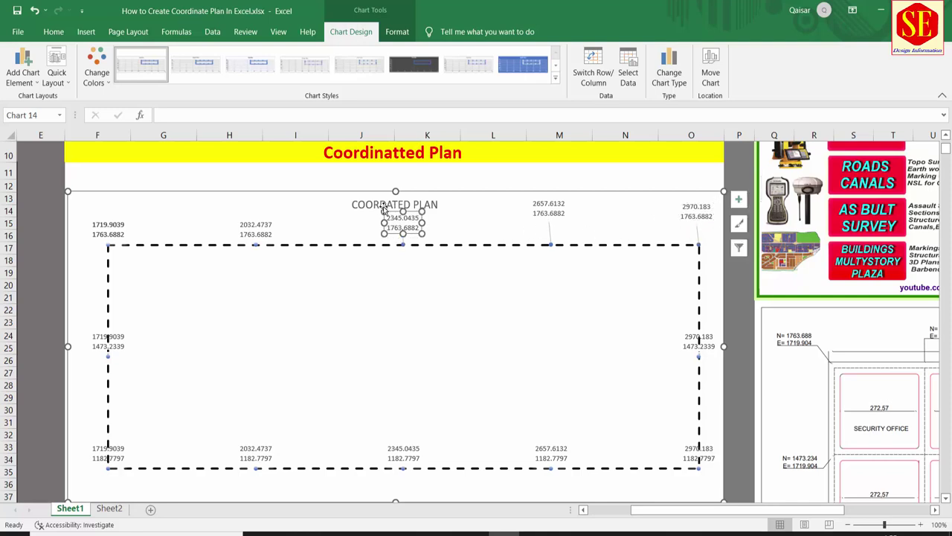
click(247, 227)
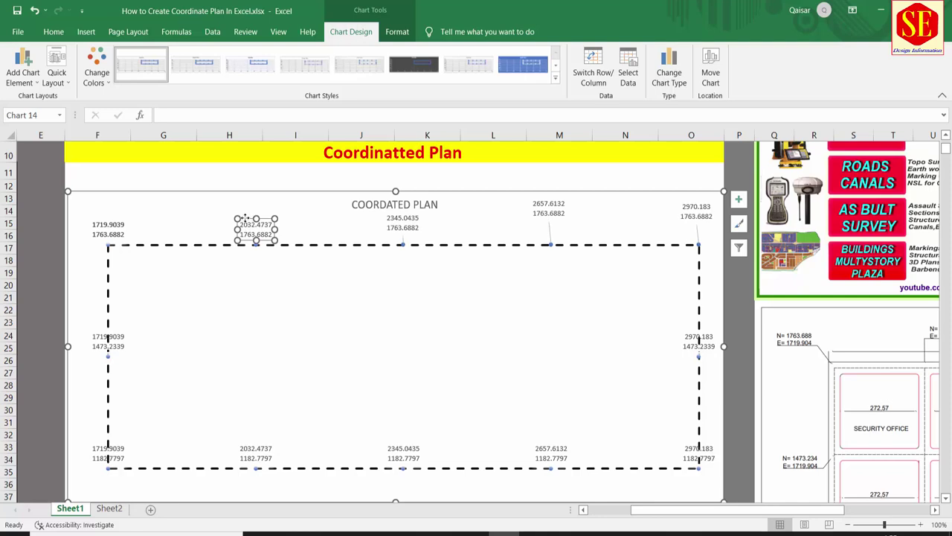
drag(245, 217, 242, 198)
click(119, 229)
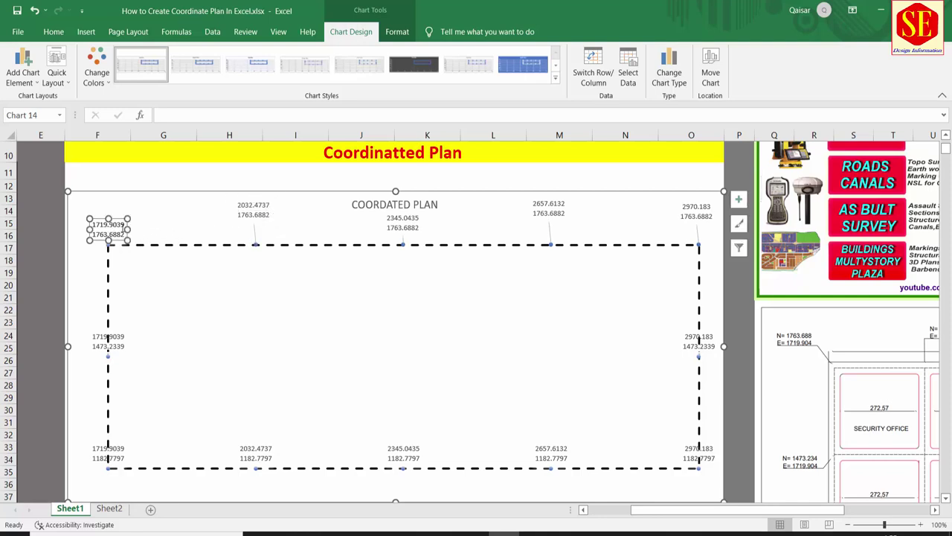
drag(100, 221, 99, 210)
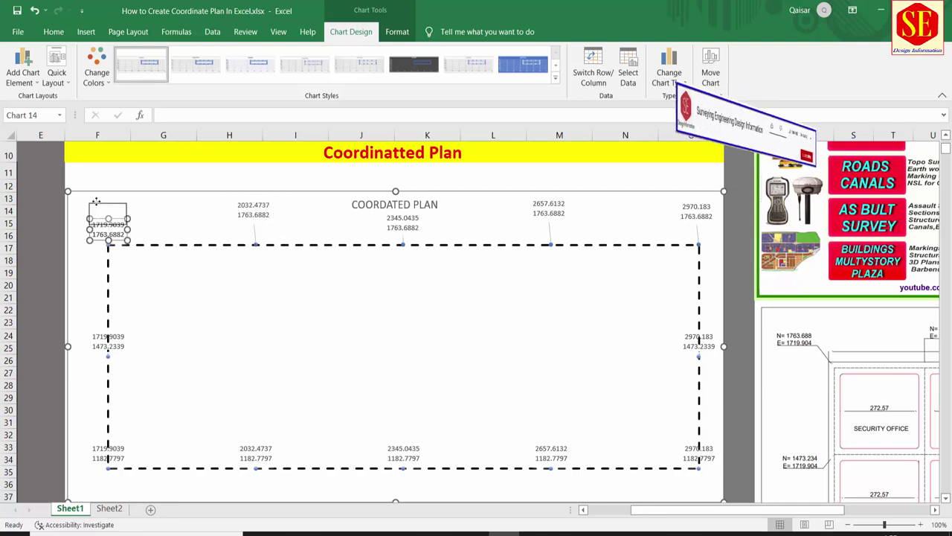
Move the 1473.2339 middle-left label left of the boundary and the bottom-left label below its corner
click(101, 341)
mouse_move(100, 341)
mouse_down()
mouse_move(73, 330)
mouse_move(81, 341)
mouse_up()
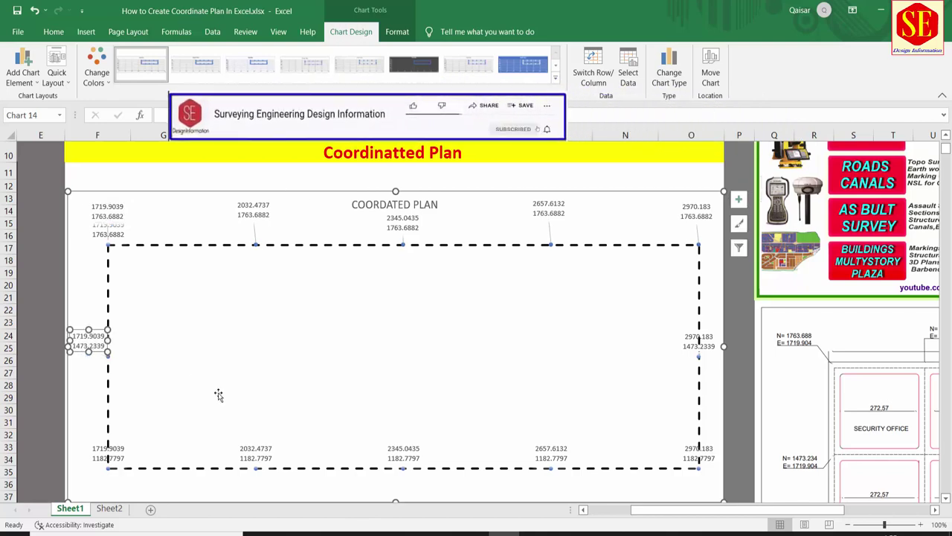
click(99, 456)
scroll(223, 344, down, 2)
scroll(214, 344, down, 1)
click(108, 365)
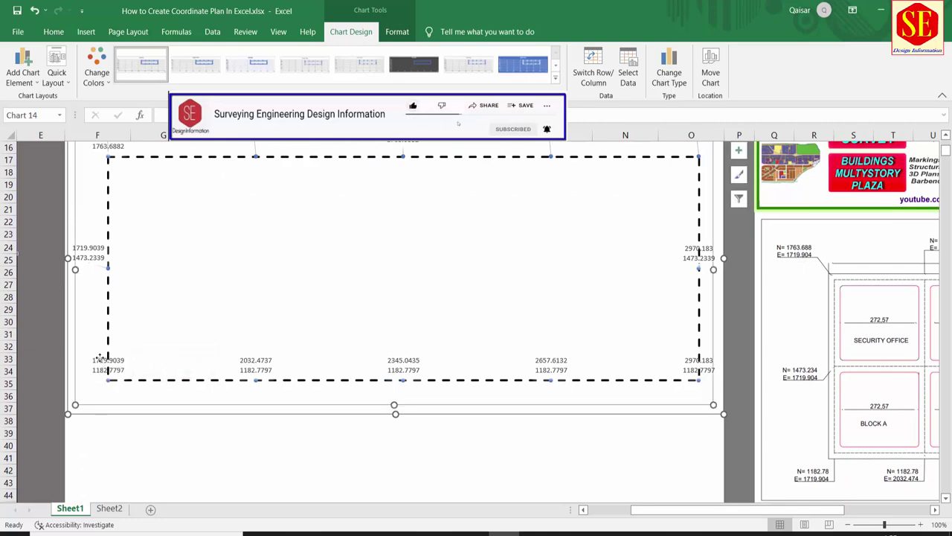
drag(93, 361, 88, 381)
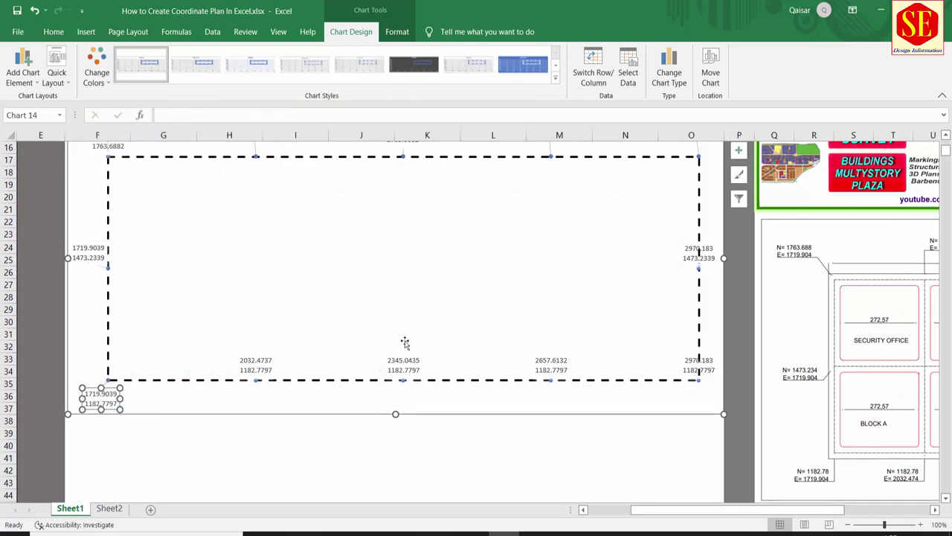
scroll(405, 340, up, 3)
Widen the 2032.4737 label box and shift it right near the chart title
double_click(253, 247)
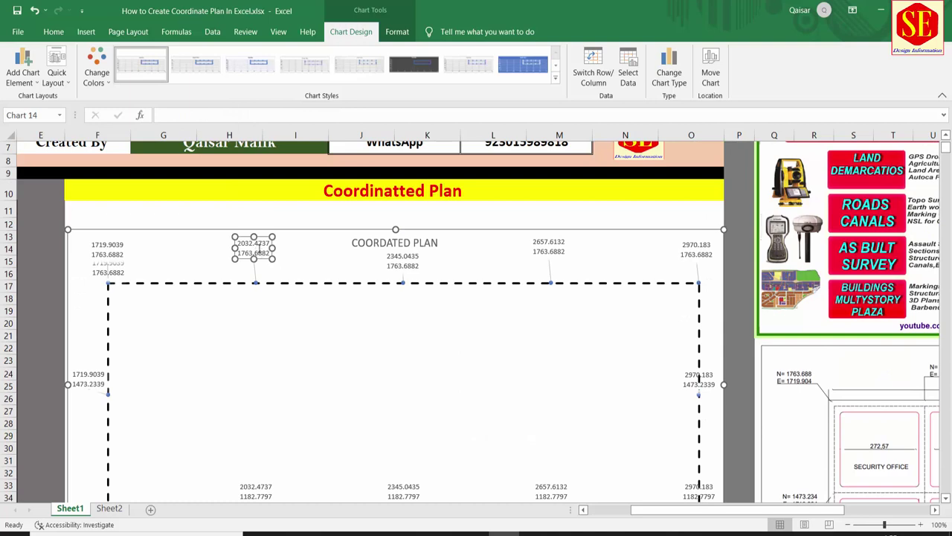
drag(270, 254, 242, 248)
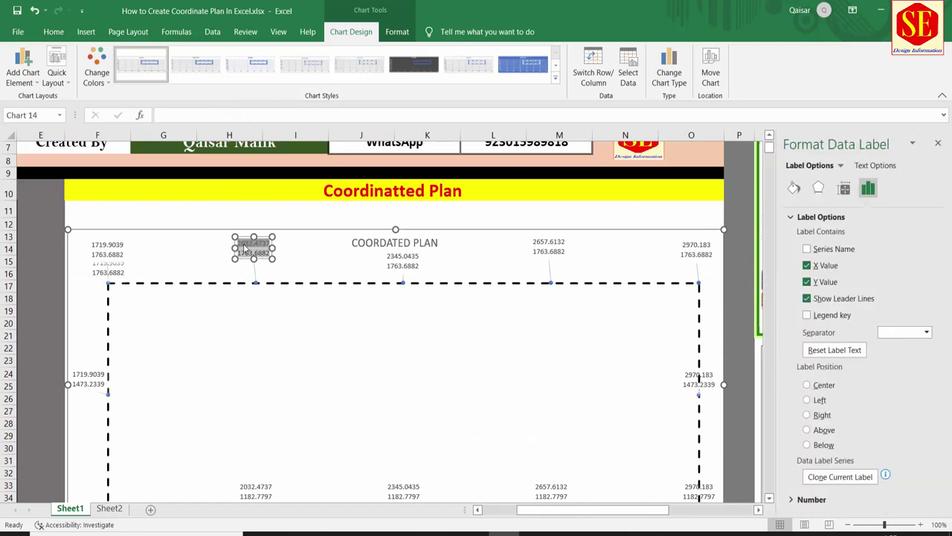
click(244, 241)
mouse_move(274, 248)
mouse_down()
mouse_move(338, 247)
mouse_move(309, 267)
mouse_up()
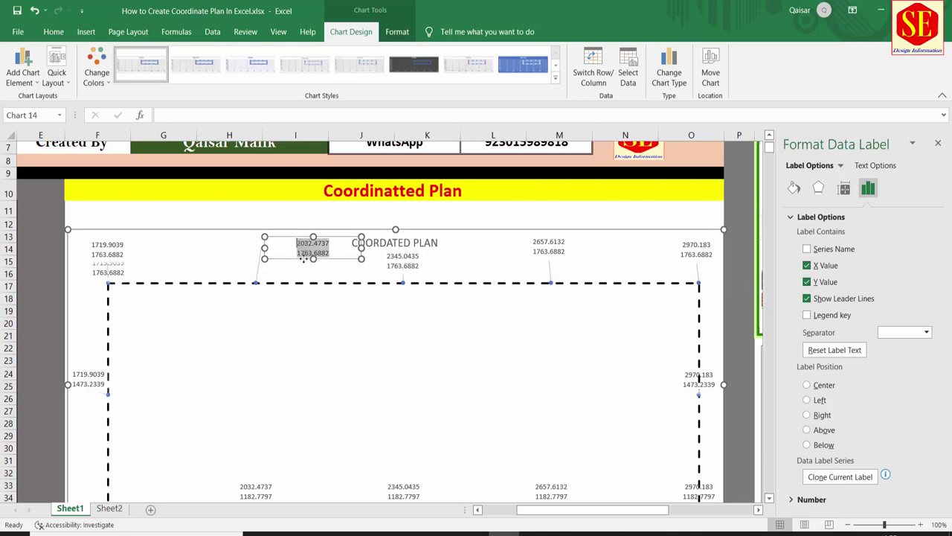
click(297, 244)
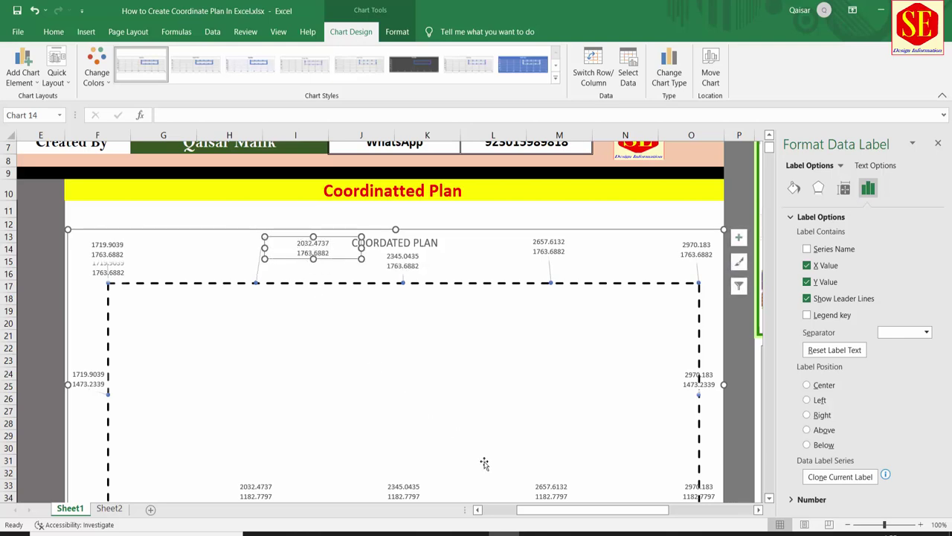
drag(530, 512, 491, 512)
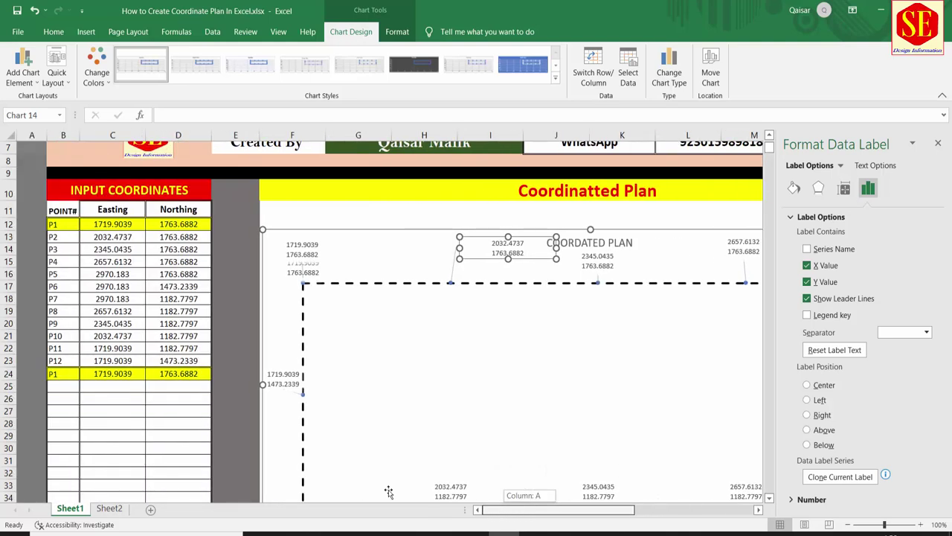
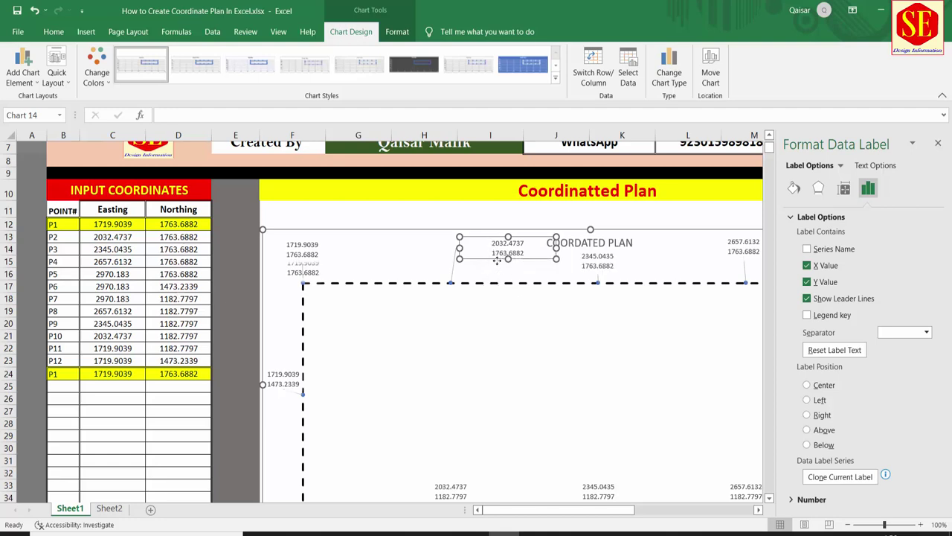
Prefix the 2032.4737 label to read 'E= 2032.4737' and 'N= 1763.6882' on two lines
drag(502, 244, 486, 276)
text(=)
key(Escape)
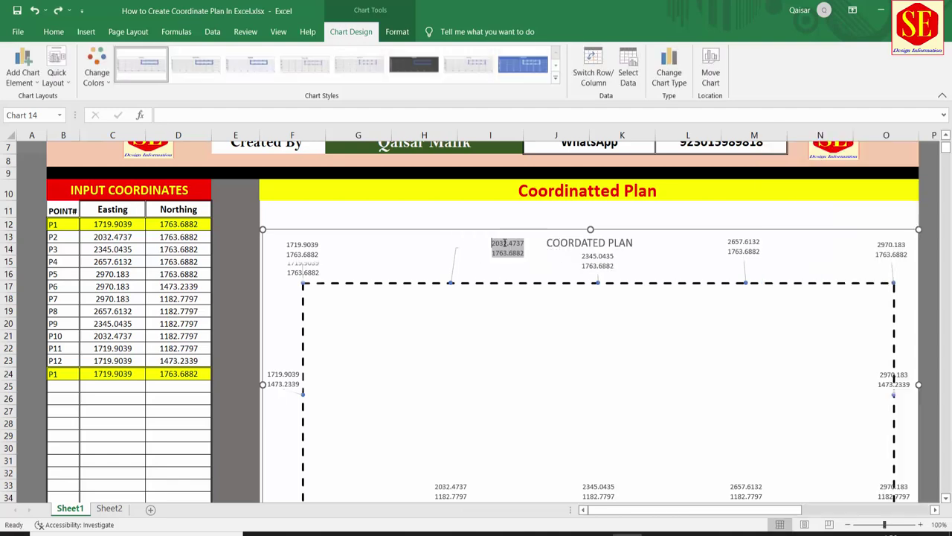
mouse_move(495, 286)
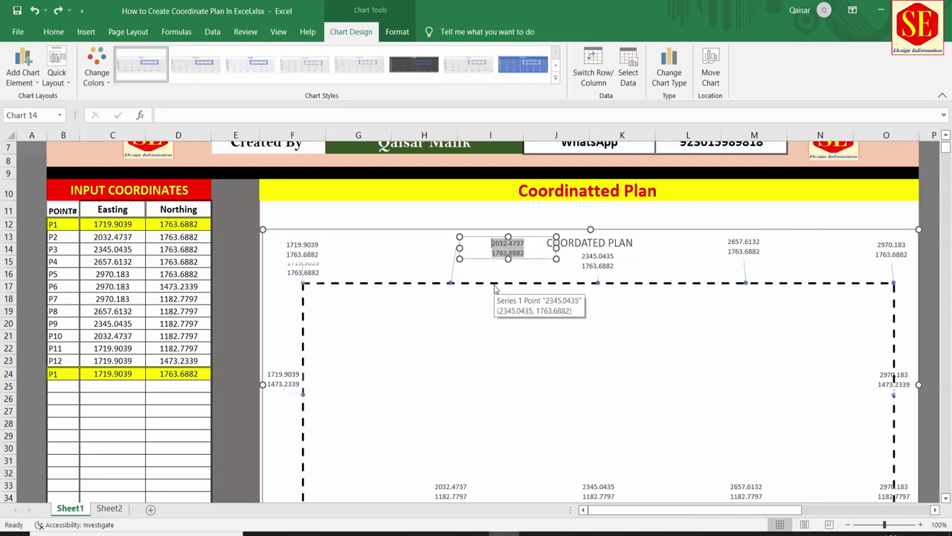
text(e)
text(= )
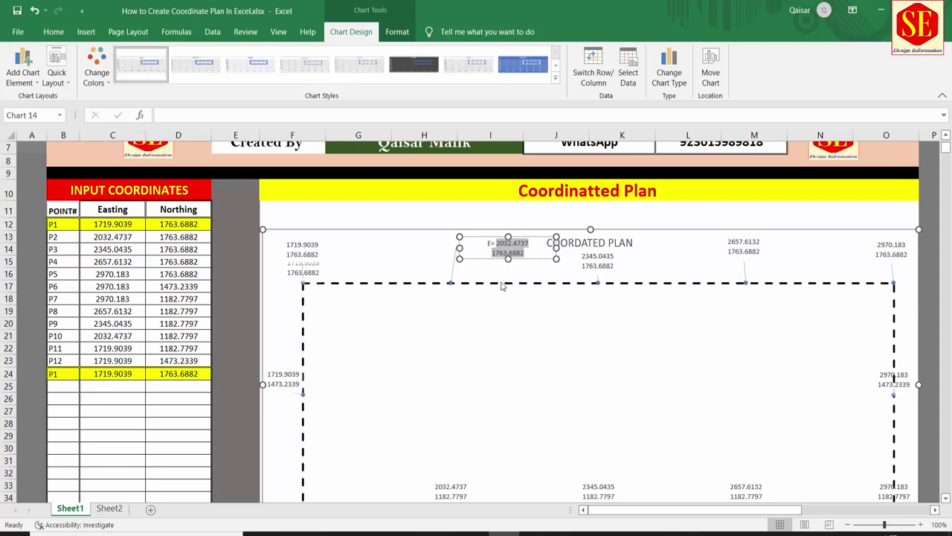
text(N)
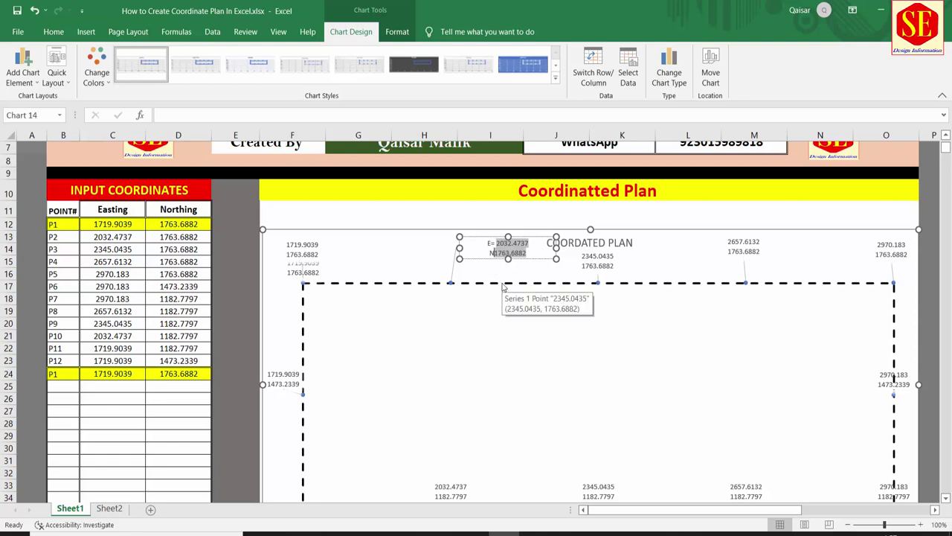
text(=)
click(485, 260)
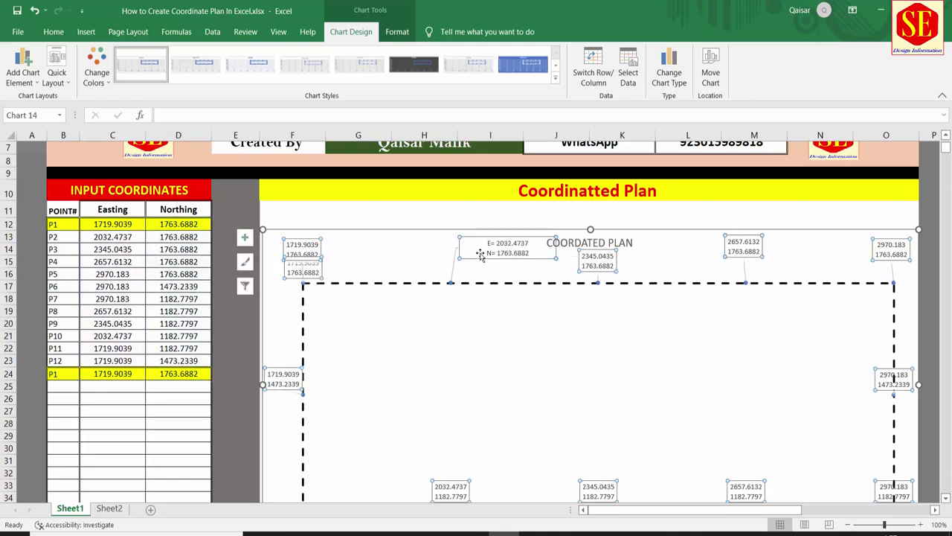
click(593, 245)
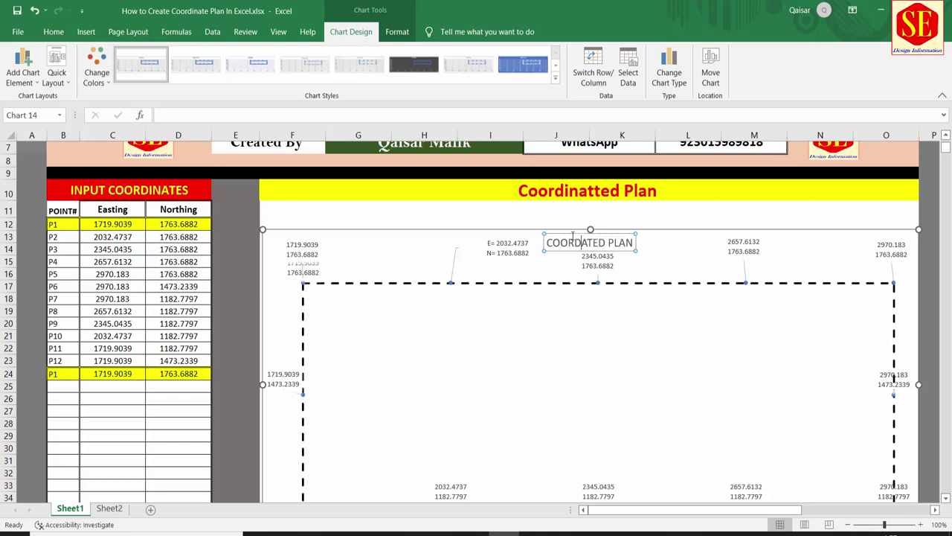
Nudge the chart title upward, then reposition and widen the 2345.0435 label box
drag(571, 234, 575, 218)
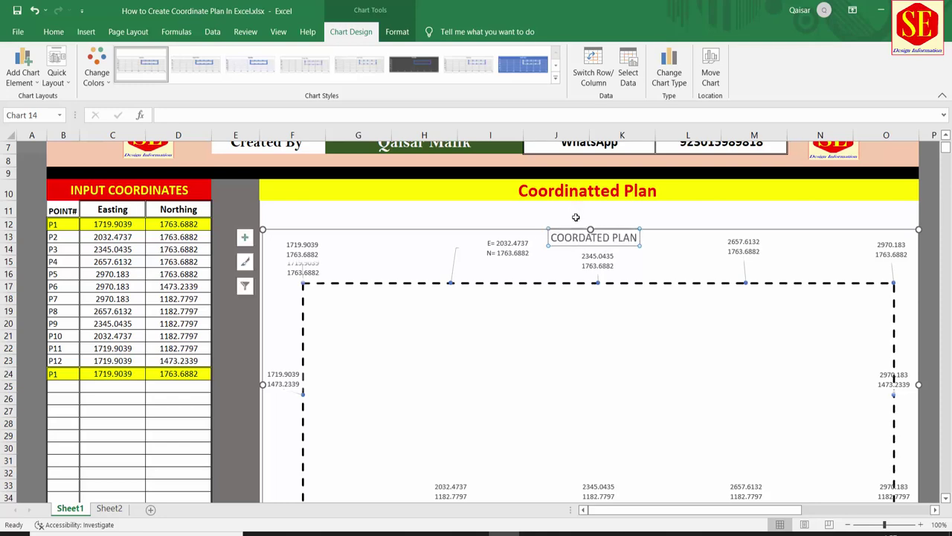
click(597, 253)
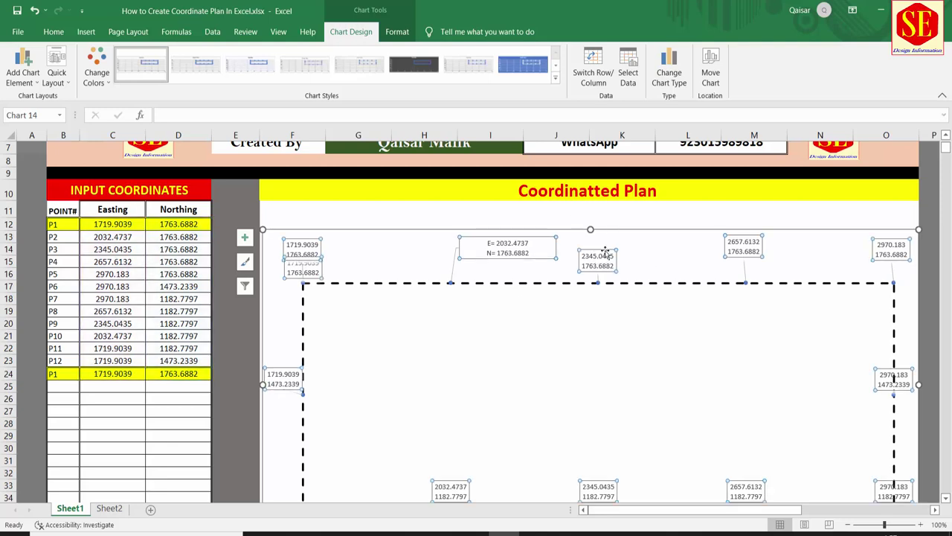
click(603, 251)
drag(603, 251, 616, 246)
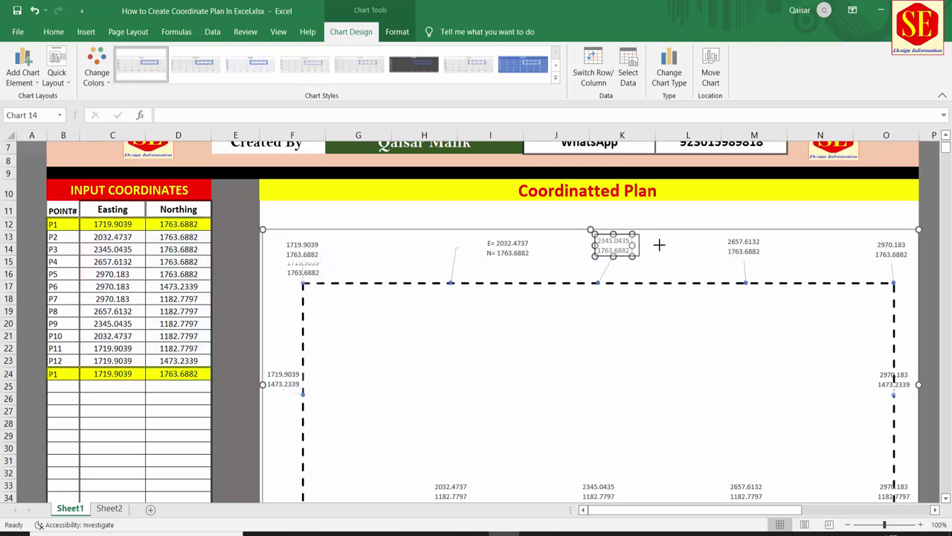
click(605, 251)
drag(605, 251, 624, 251)
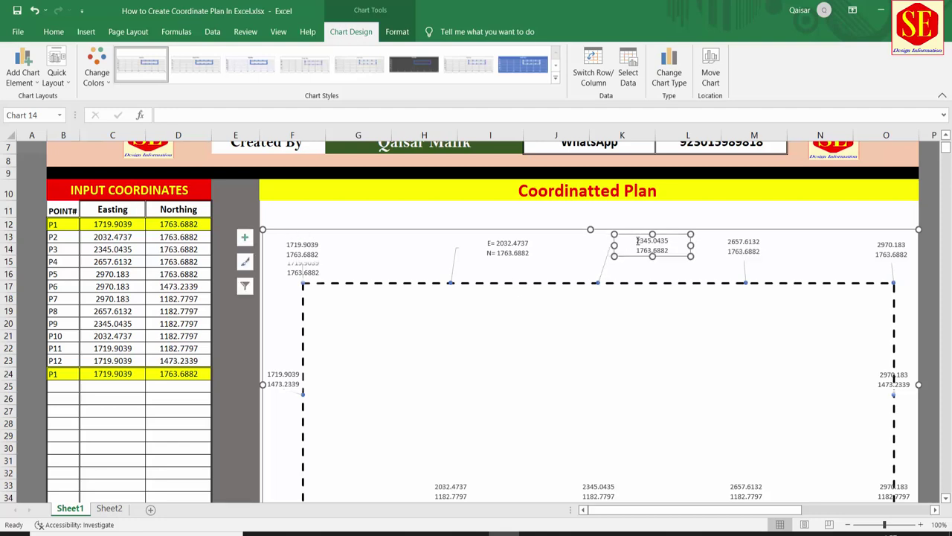
Make the 2345.0435 label read 'E= 2345.0435' and 'N= 1763.6882'
click(635, 253)
drag(643, 239, 639, 257)
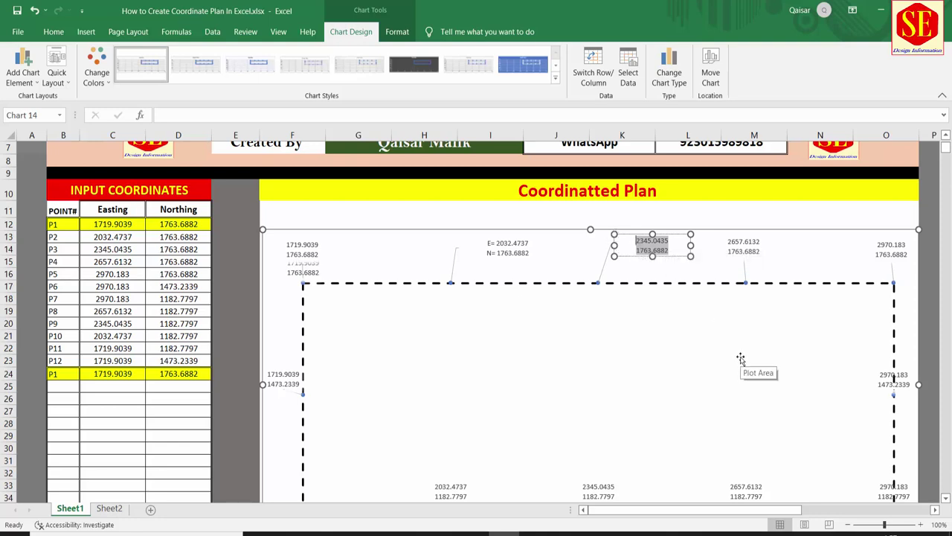
text(E= )
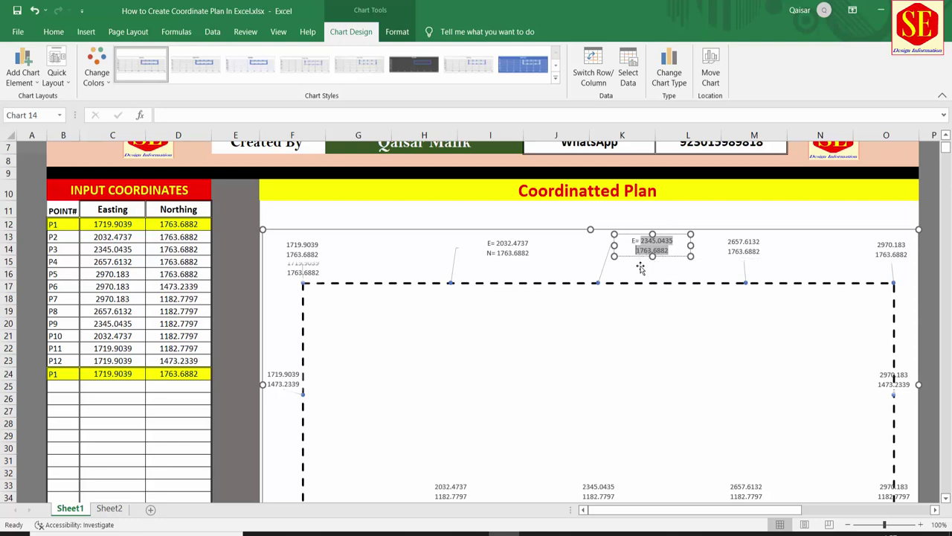
text(N=)
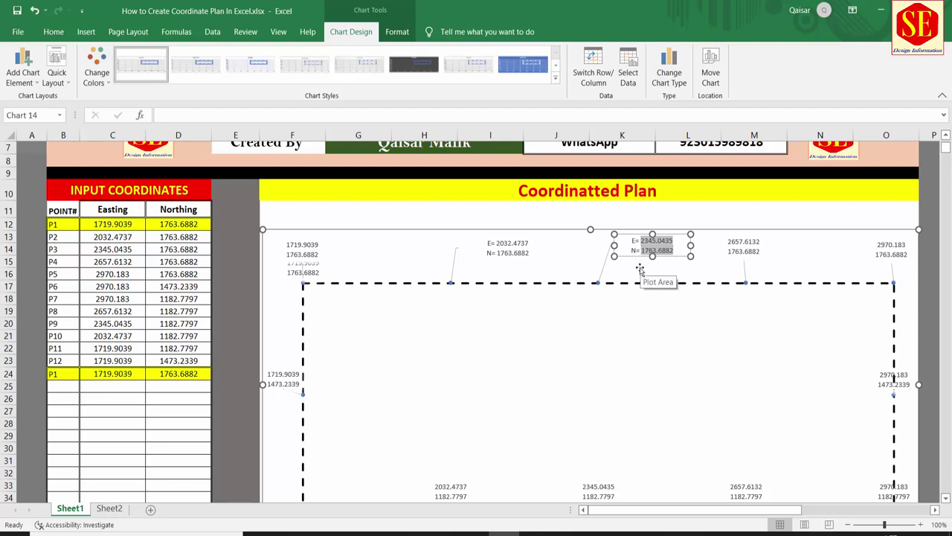
click(640, 269)
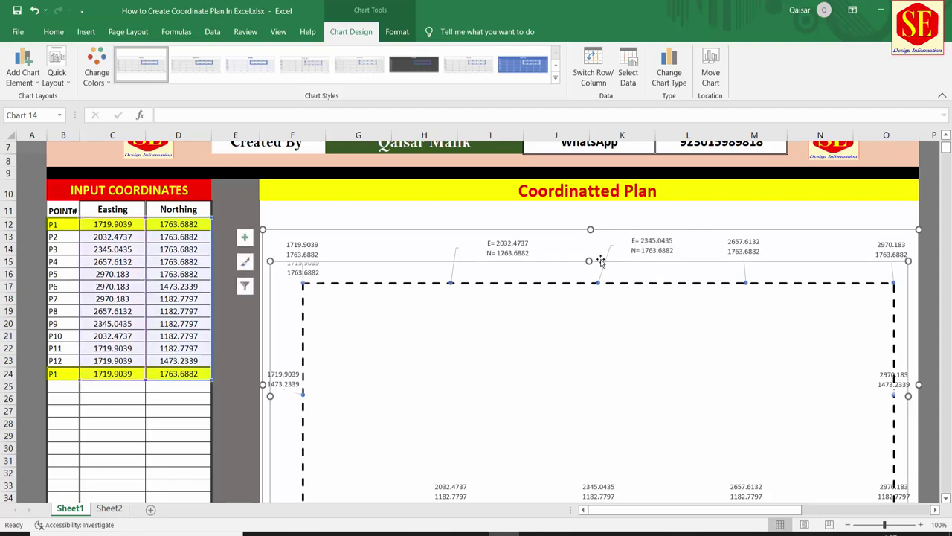
click(644, 247)
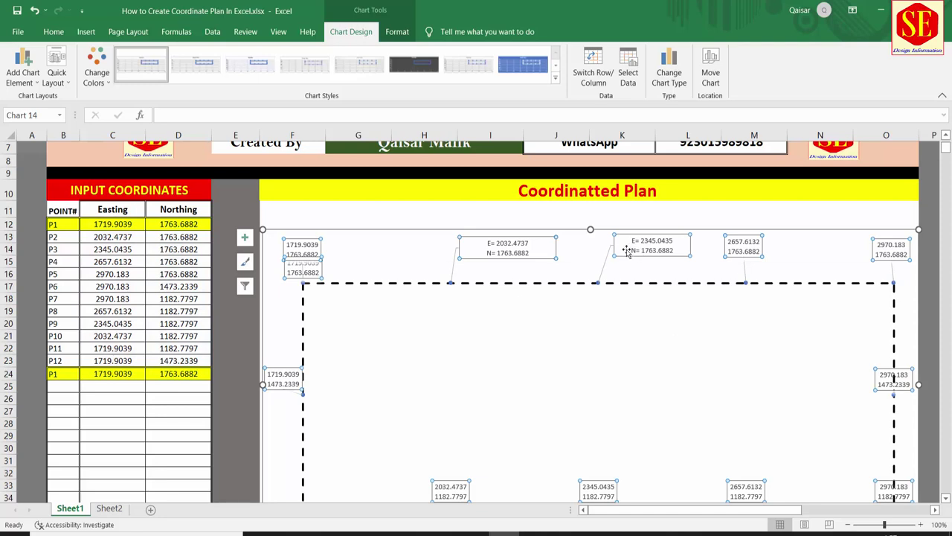
click(54, 31)
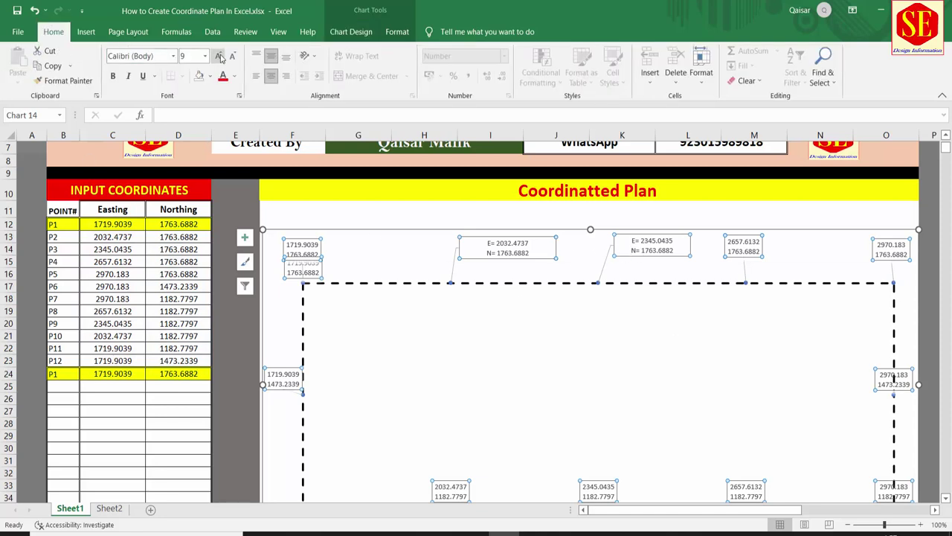
Reduce the font size of all coordinate labels to 8
click(219, 58)
click(219, 57)
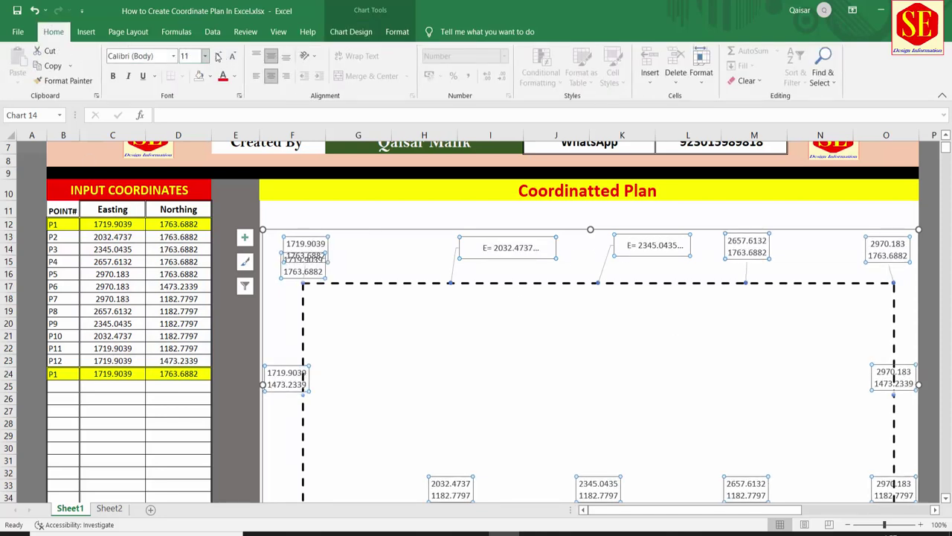
click(233, 57)
click(233, 57)
click(233, 58)
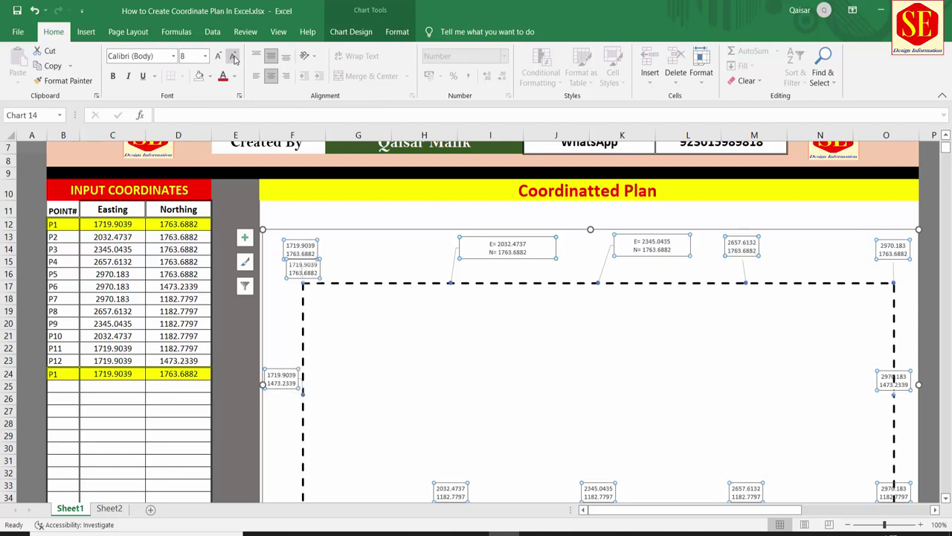
Enlarge the E= 2345.0435 label box and raise its font size to 10.5
click(690, 254)
drag(691, 256, 692, 265)
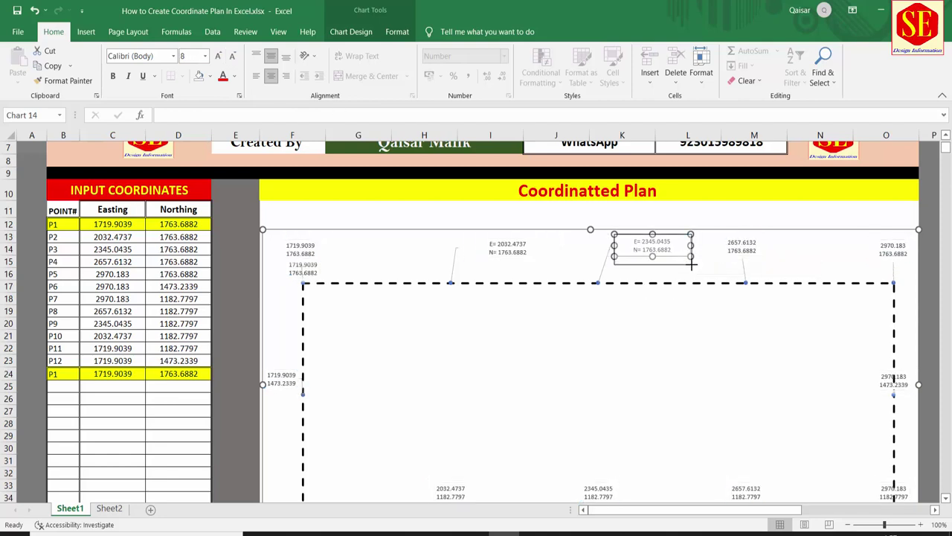
click(218, 55)
click(218, 56)
click(218, 56)
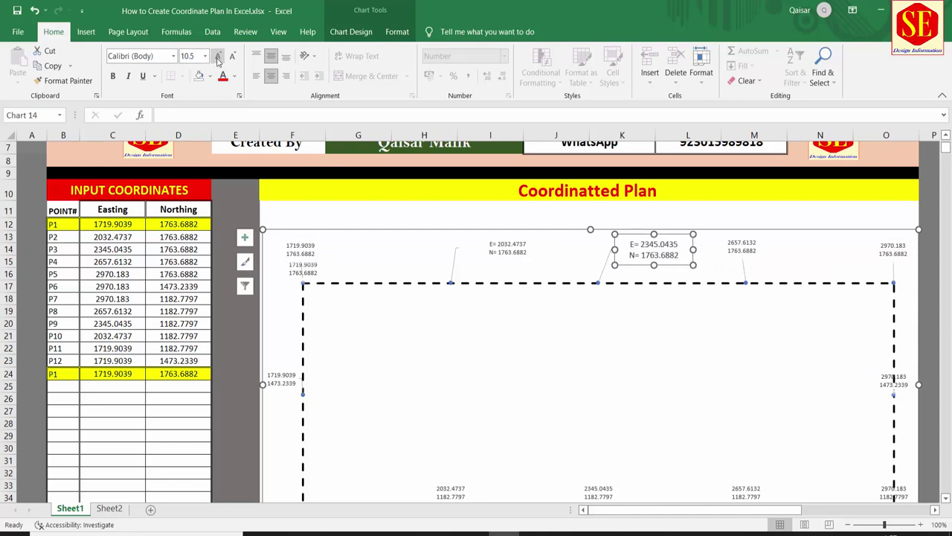
click(218, 56)
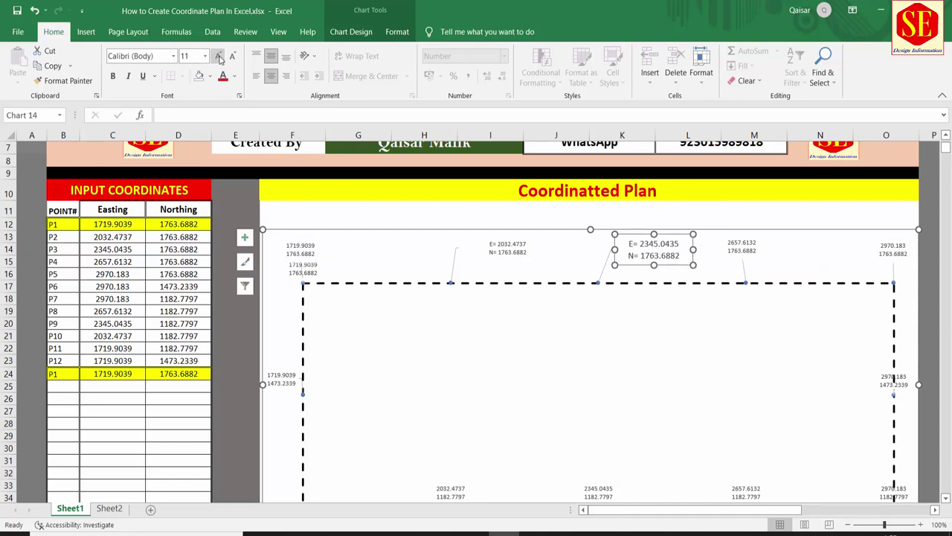
Enlarge the E= 2032.4737 label's text and stretch its box to show both lines
click(506, 252)
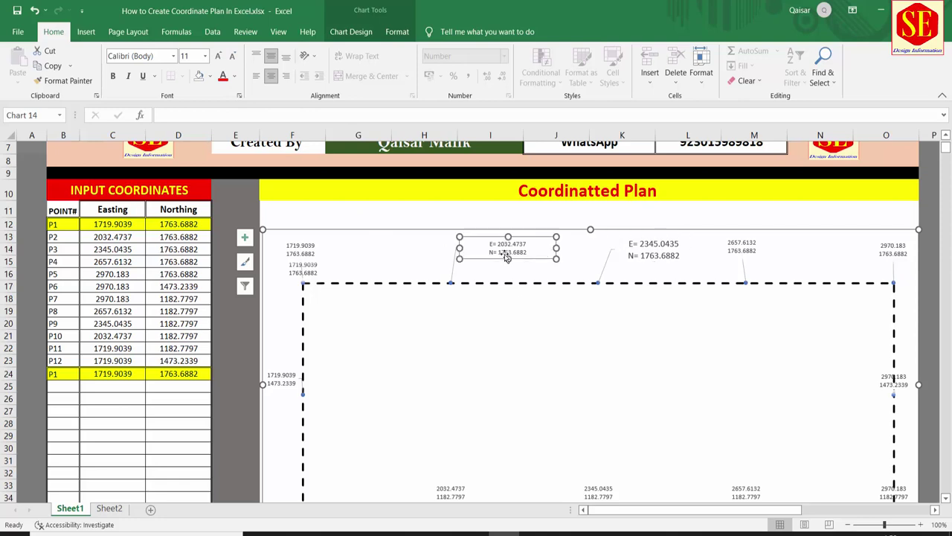
click(218, 56)
click(218, 55)
click(218, 55)
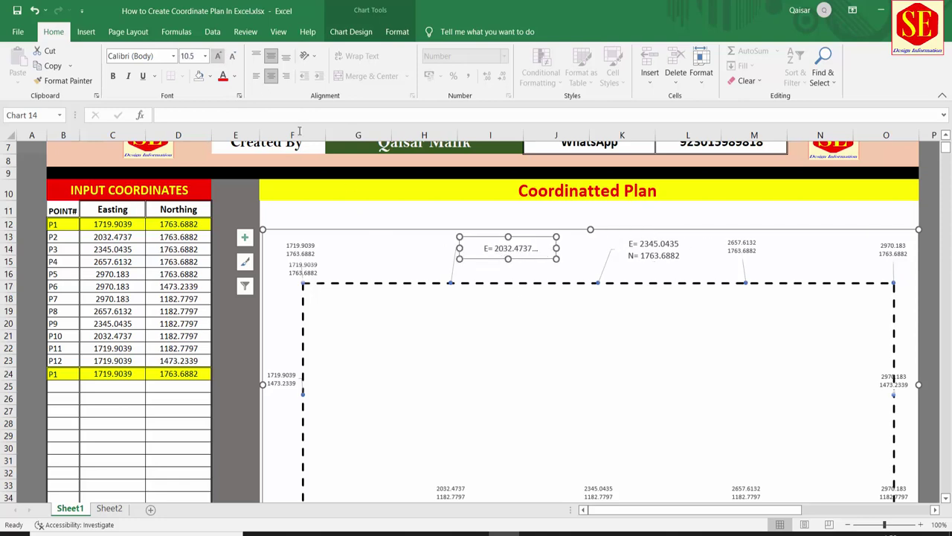
drag(509, 259, 508, 267)
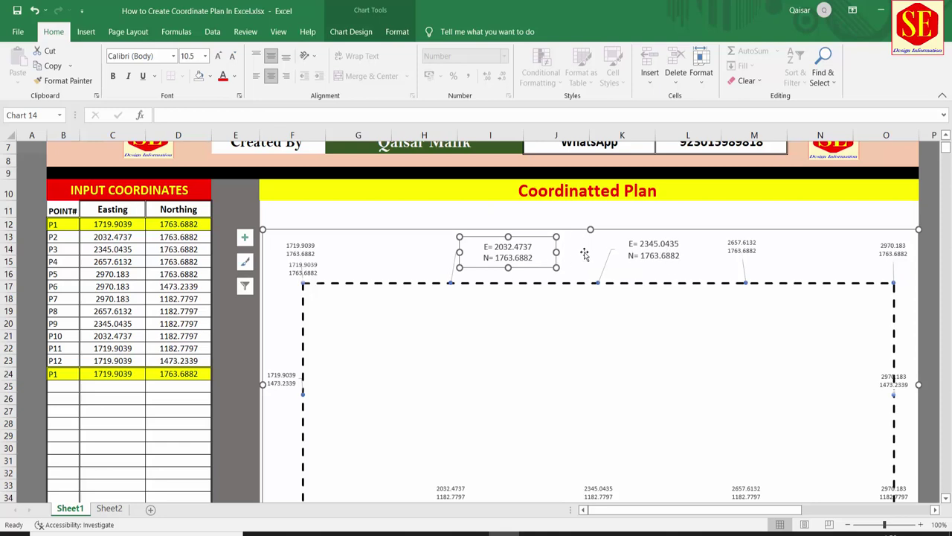
click(493, 266)
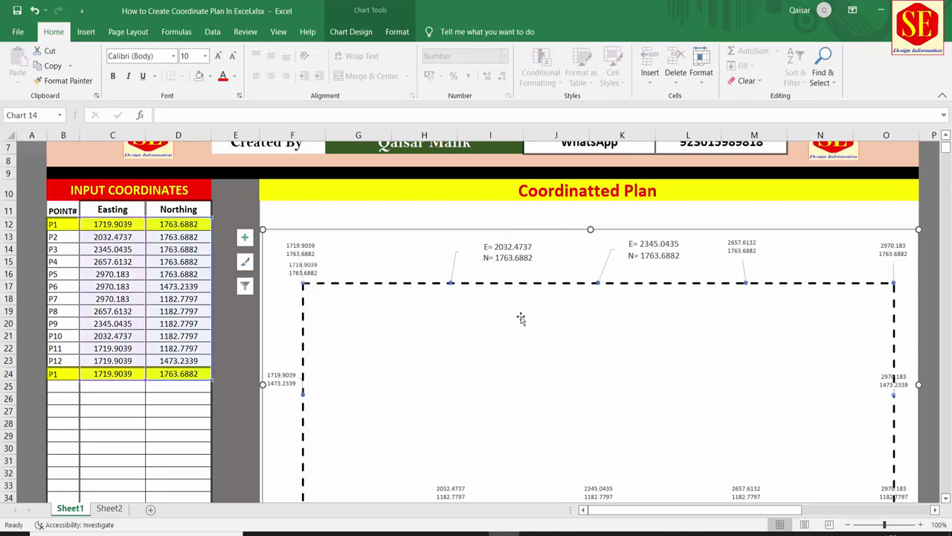
scroll(520, 319, down, 1)
Increase the font size of all coordinate labels to 11
click(756, 212)
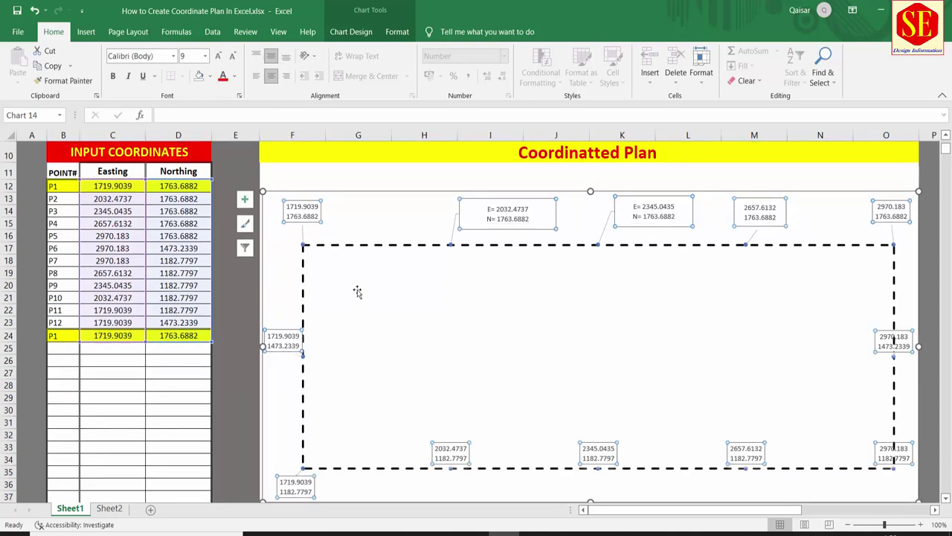
click(218, 57)
click(218, 57)
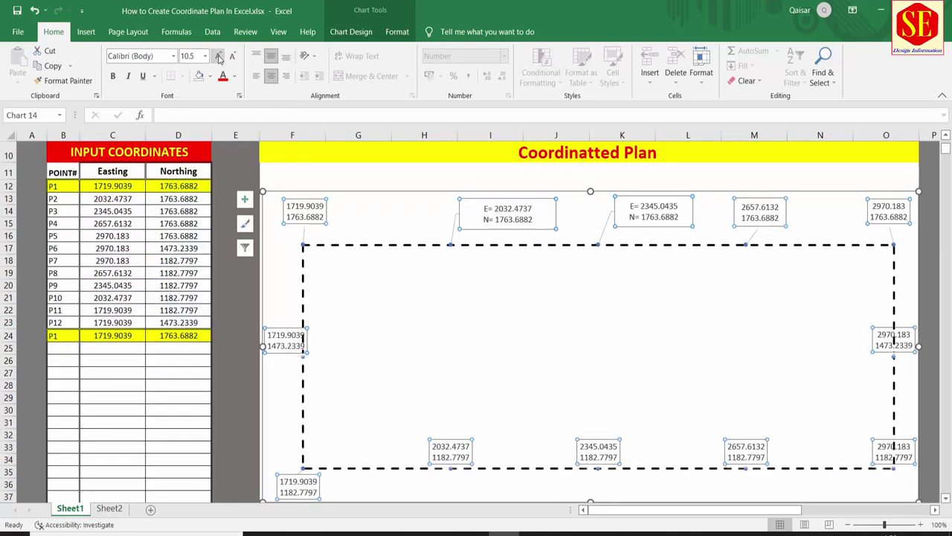
click(218, 57)
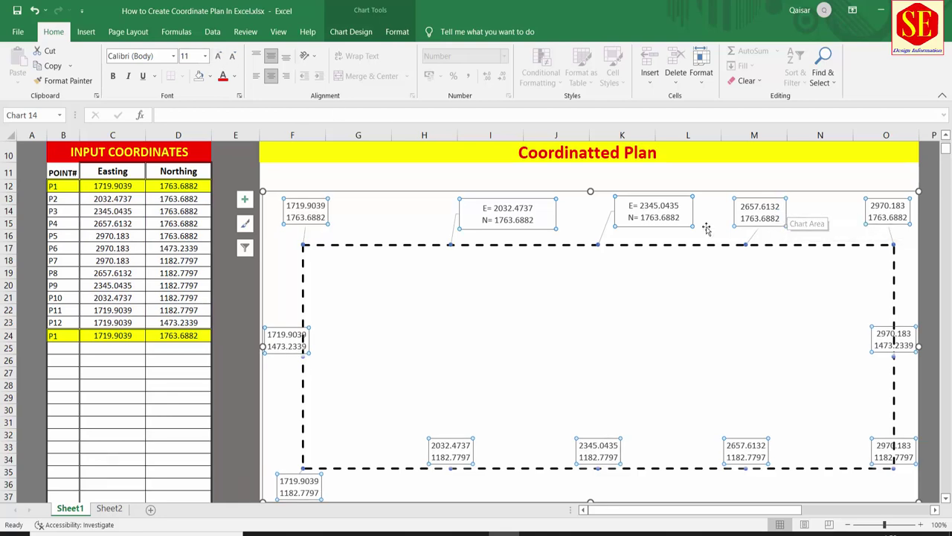
Widen the 2657.6132 and top-right 2970.183 label boxes, leaving the font size unchanged
click(786, 225)
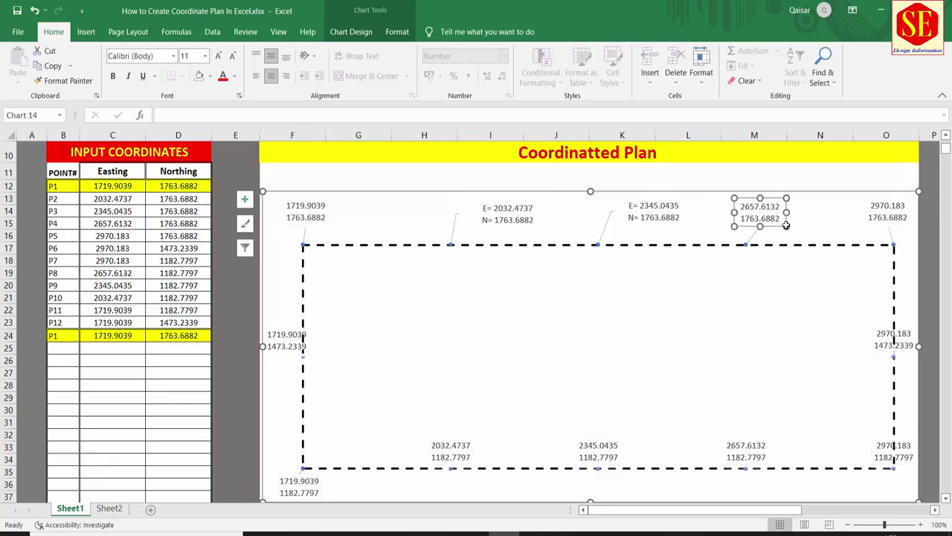
drag(785, 225, 817, 228)
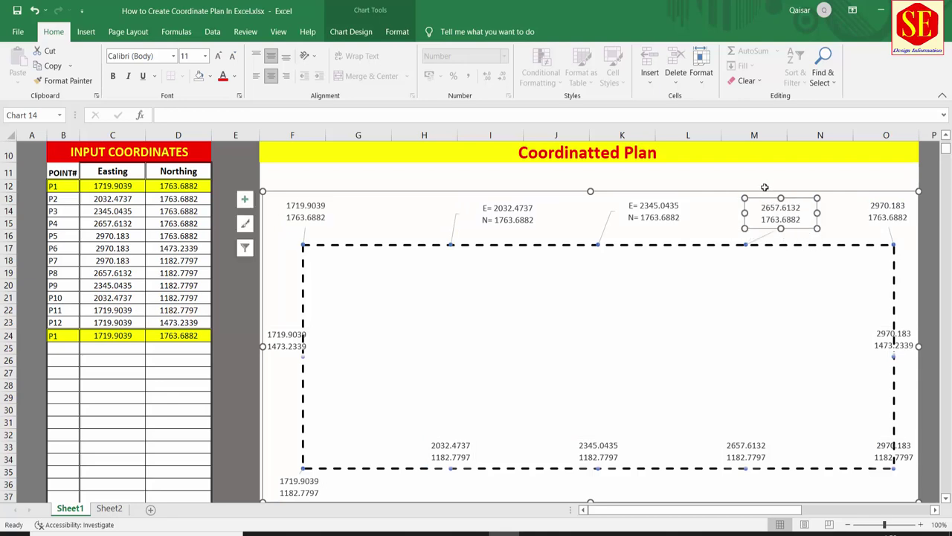
click(895, 222)
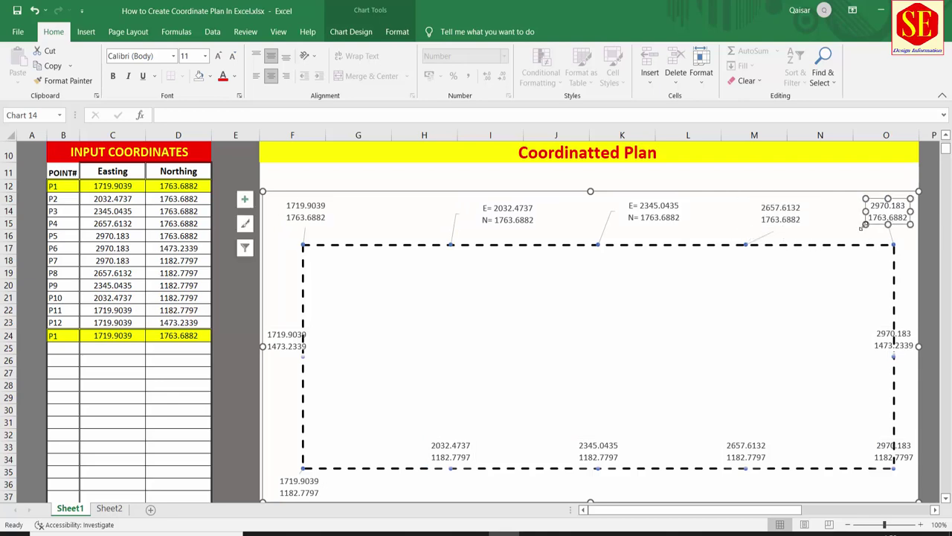
drag(866, 224, 839, 226)
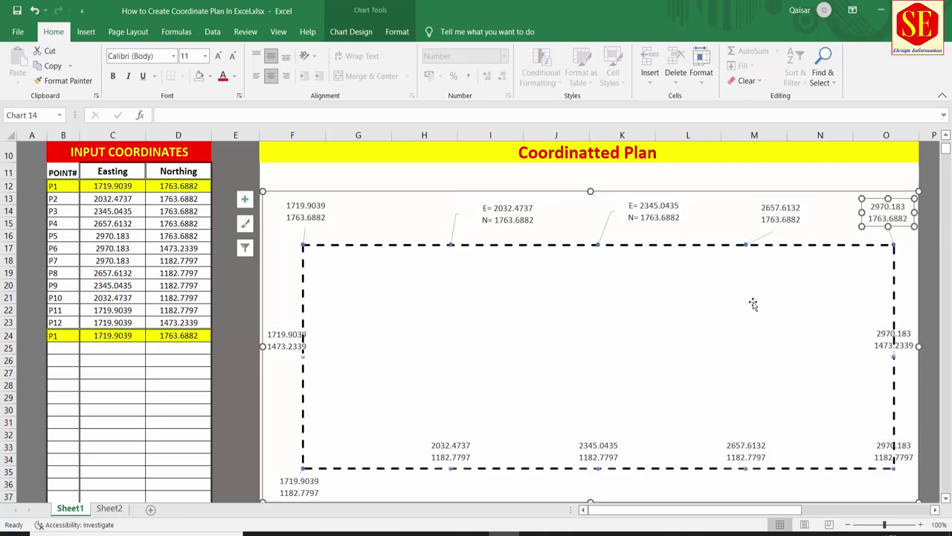
click(712, 177)
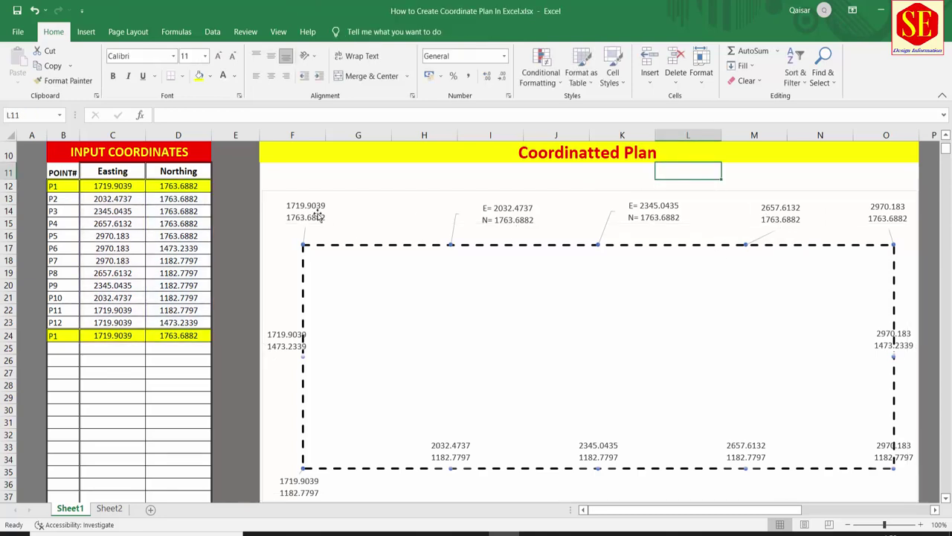
click(265, 347)
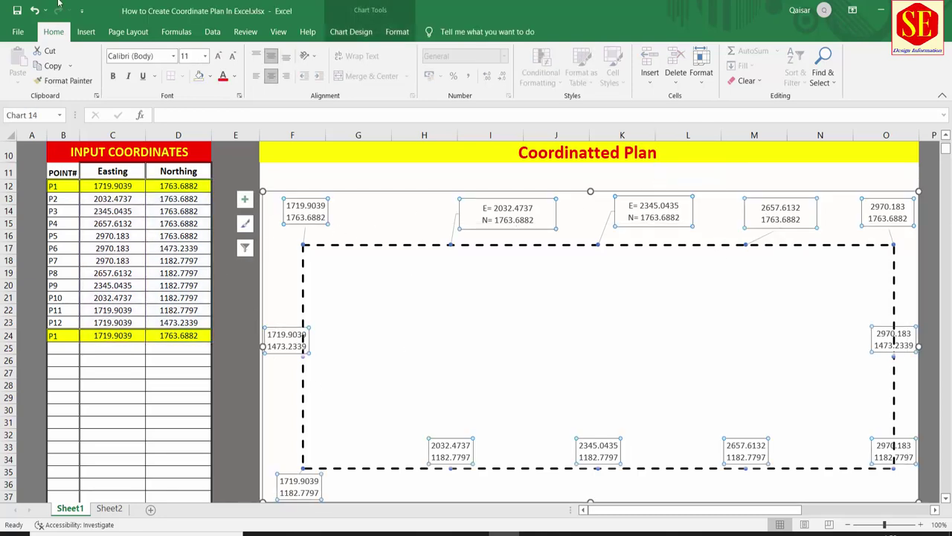
click(205, 56)
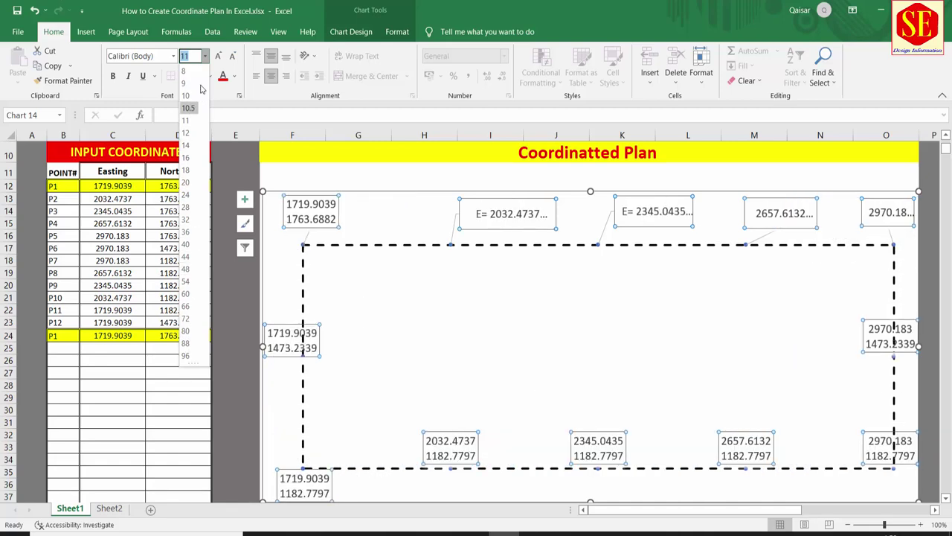
key(Escape)
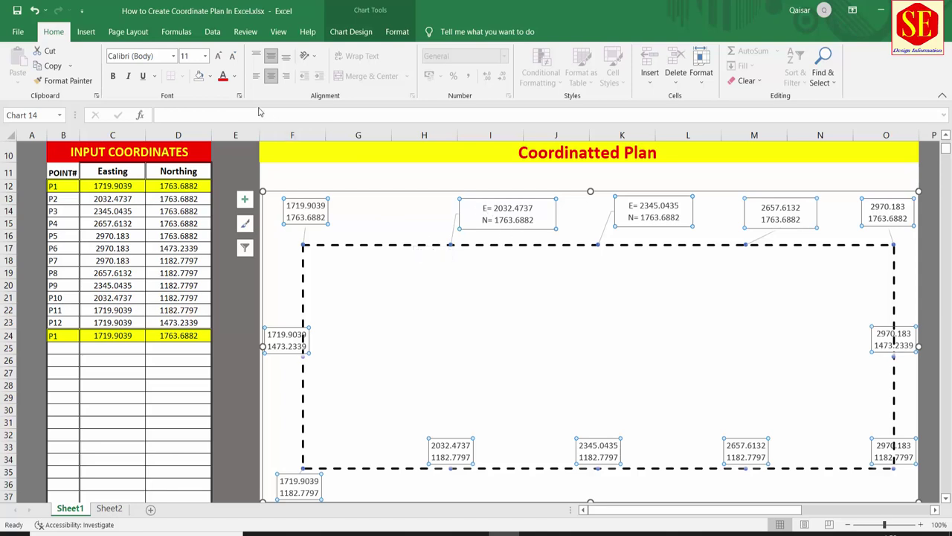
Colour all coordinate data labels Dark Red from the standard font colours
click(222, 77)
click(234, 76)
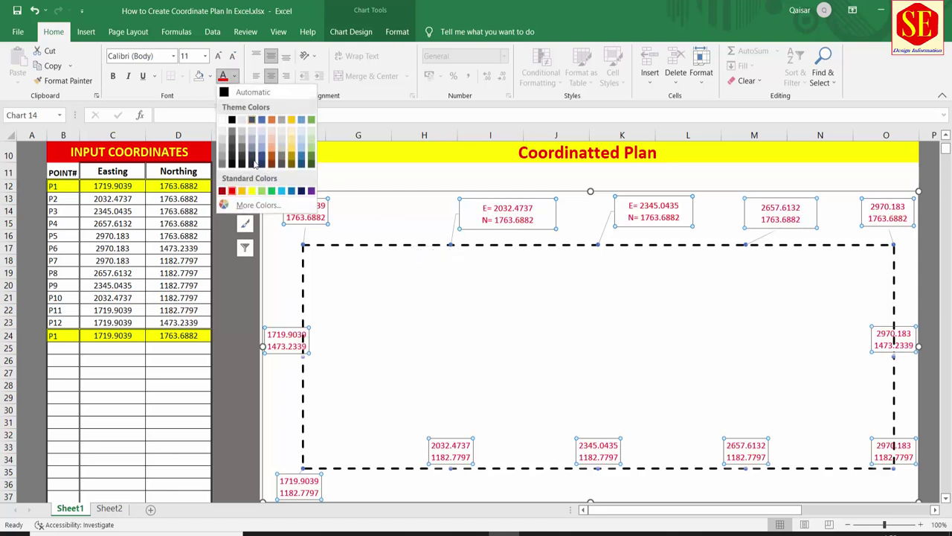
click(242, 192)
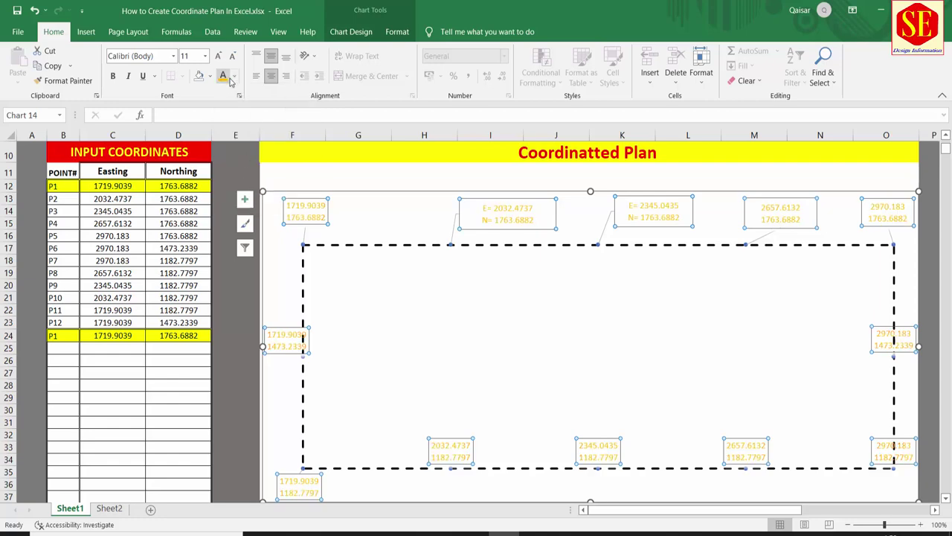
click(236, 77)
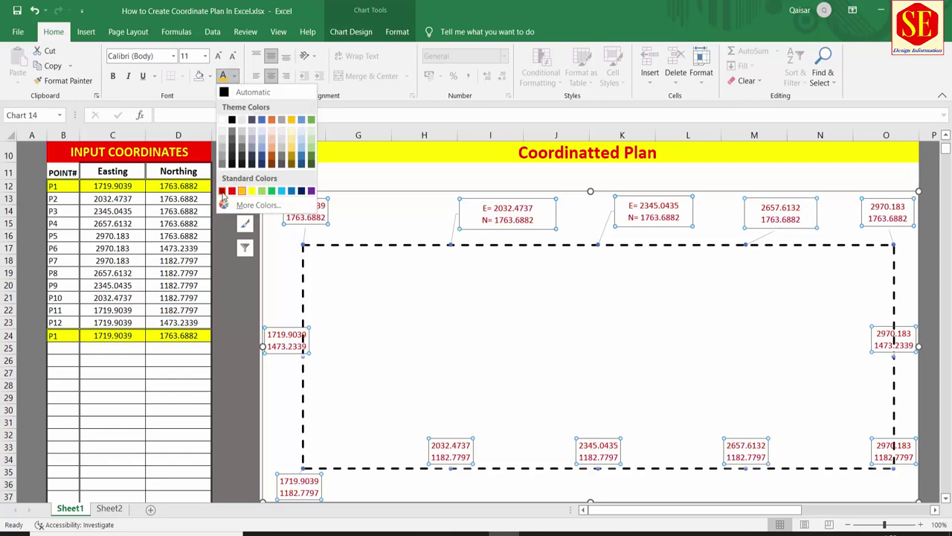
click(222, 190)
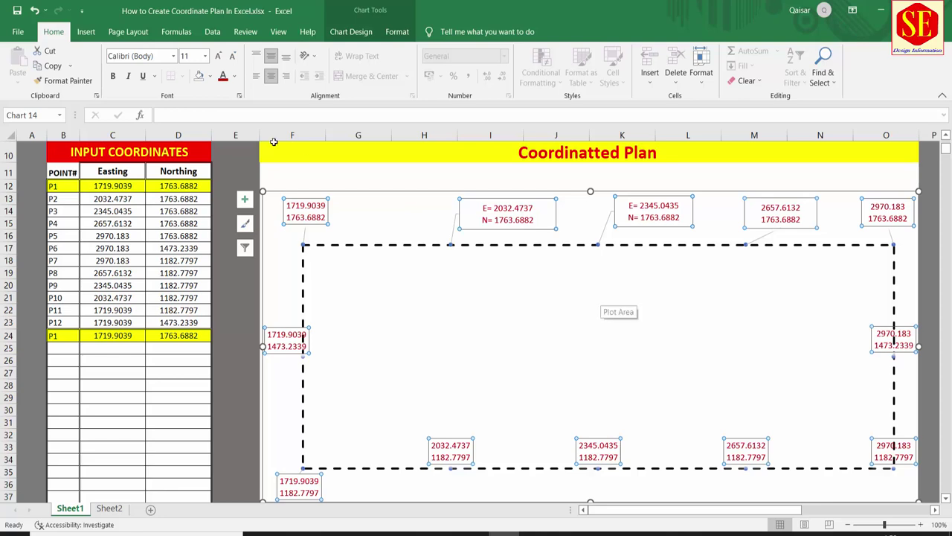
click(234, 77)
click(229, 195)
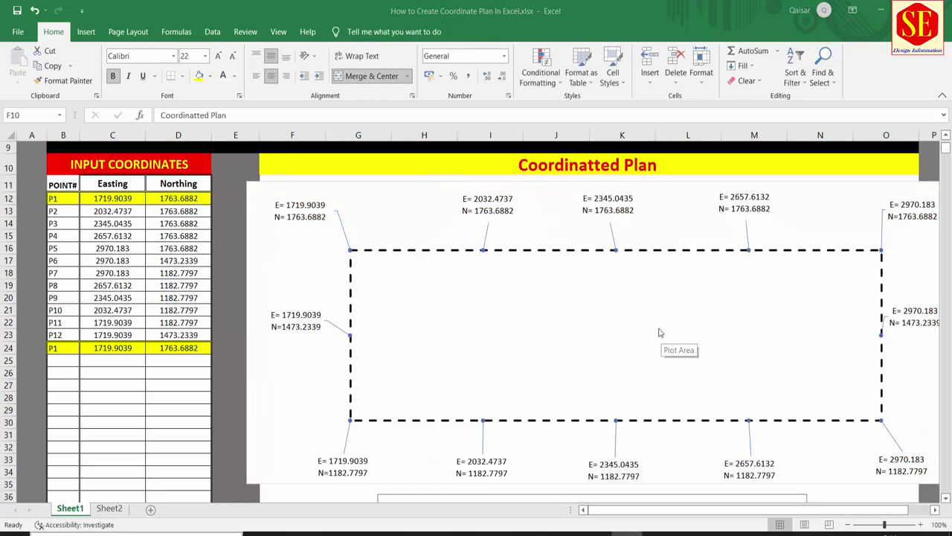
Set the colour of the chart's leader lines to black
click(612, 232)
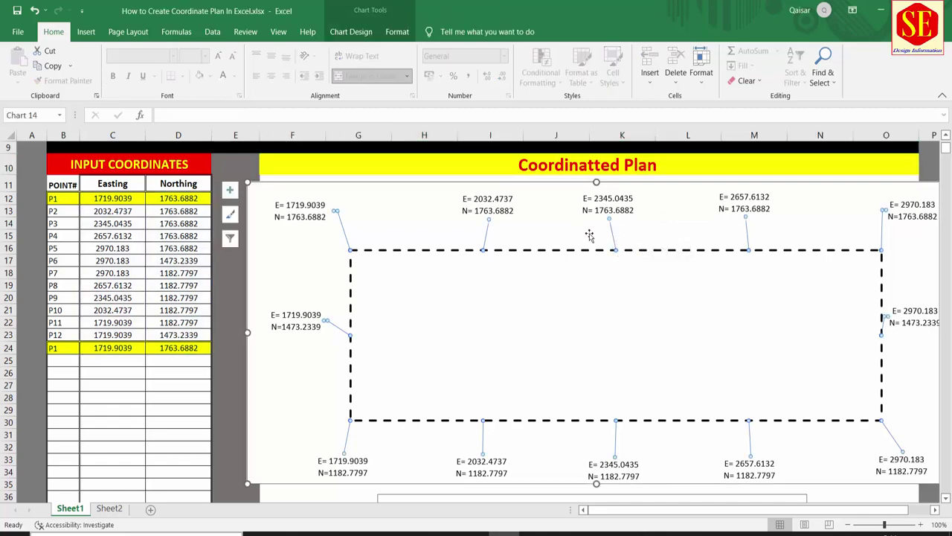
double_click(613, 235)
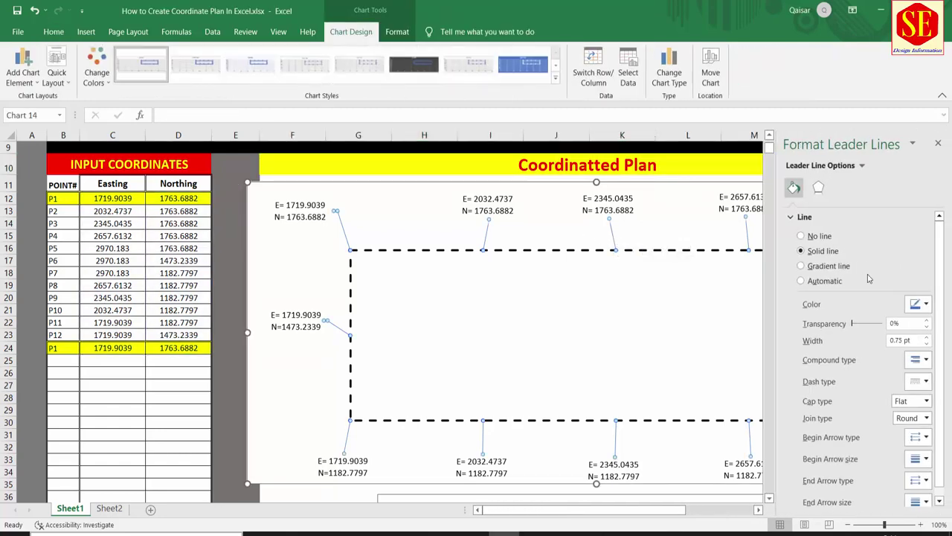
click(917, 303)
click(865, 405)
click(918, 304)
key(Escape)
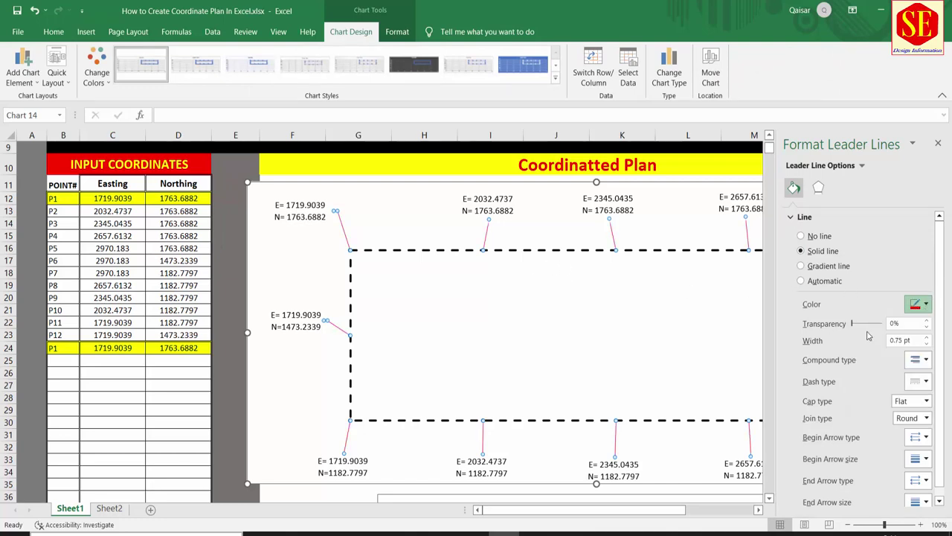
Give the leader lines a 1.25 pt width and an arrowhead at the point end
click(927, 337)
click(927, 337)
click(927, 337)
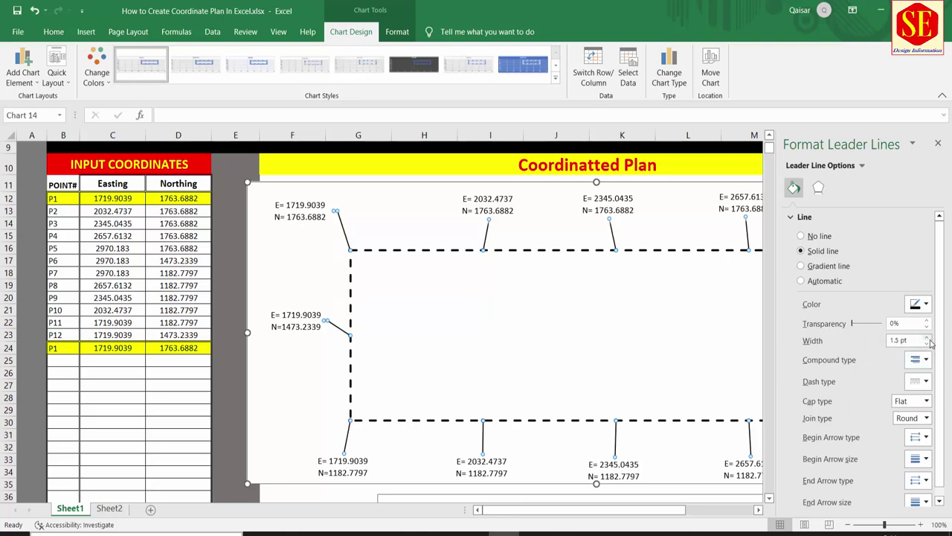
scroll(906, 417, down, 1)
click(927, 429)
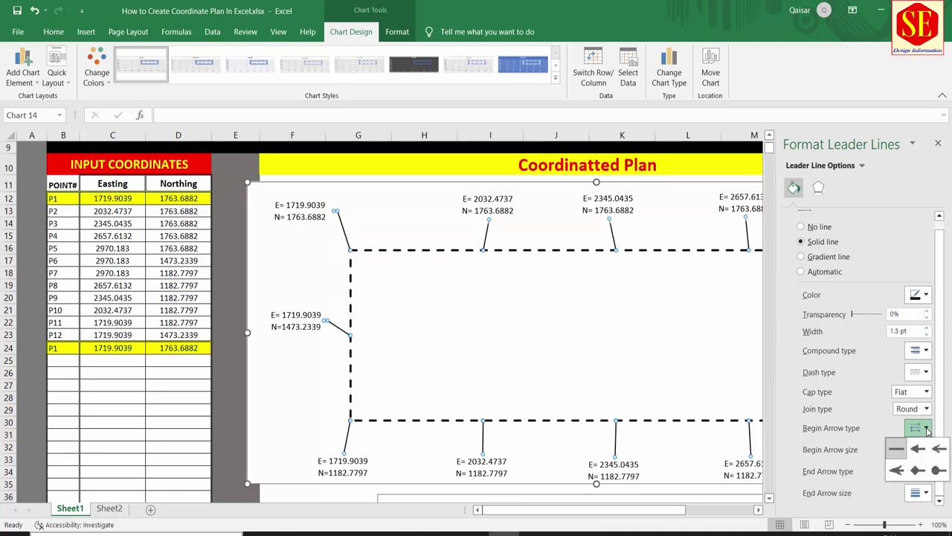
click(919, 451)
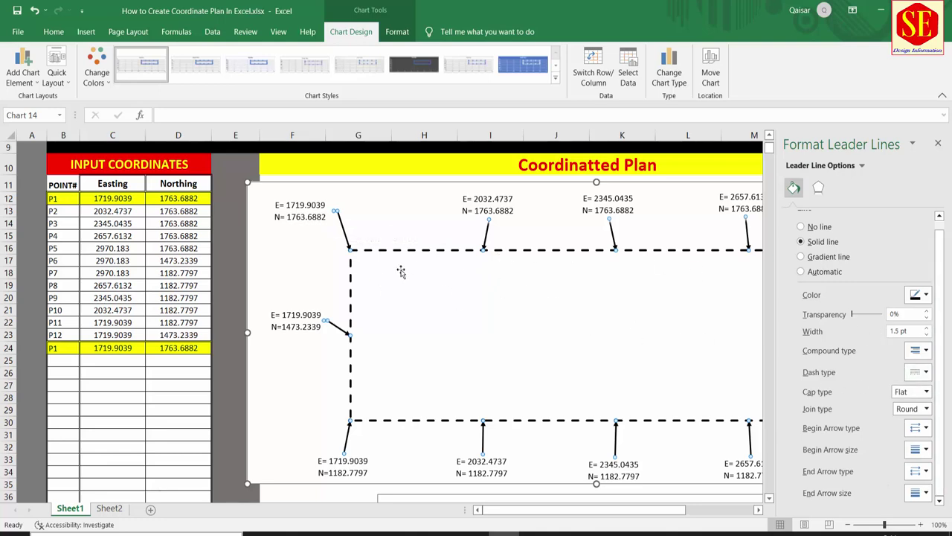
click(927, 334)
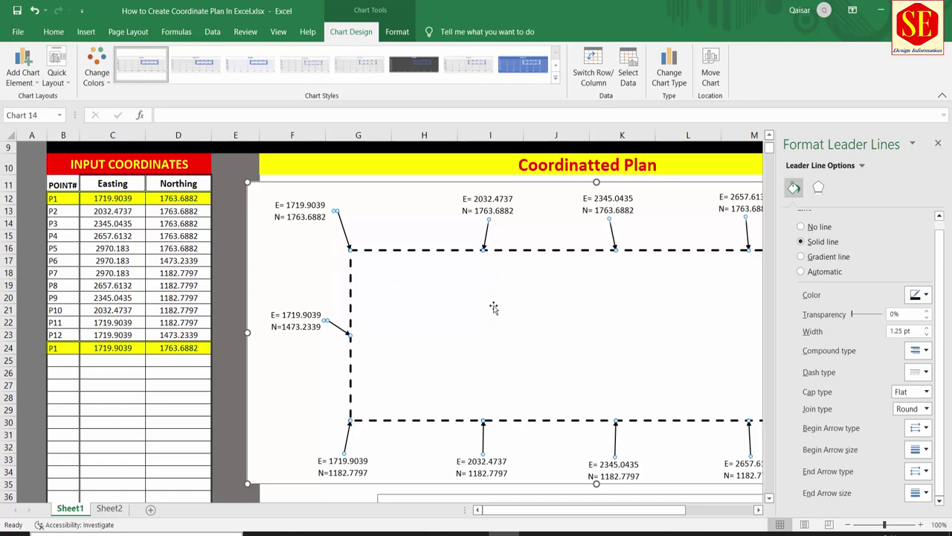
Stretch the floor-plan picture wider and place it back below the chart
click(938, 142)
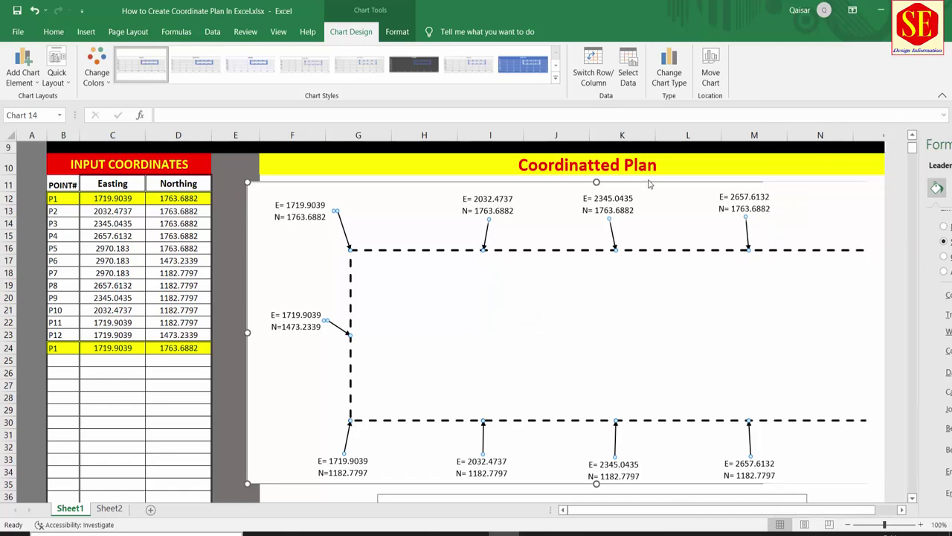
scroll(395, 361, down, 3)
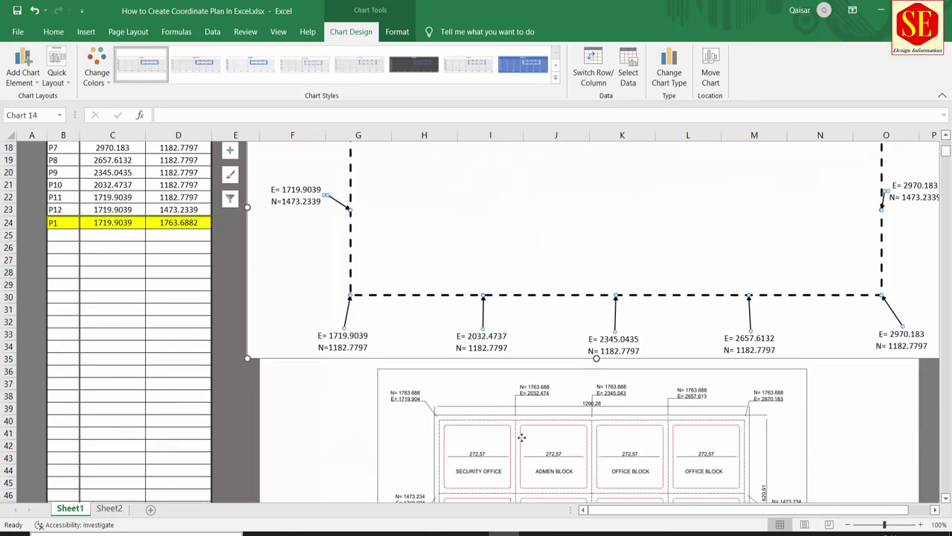
drag(521, 438, 453, 218)
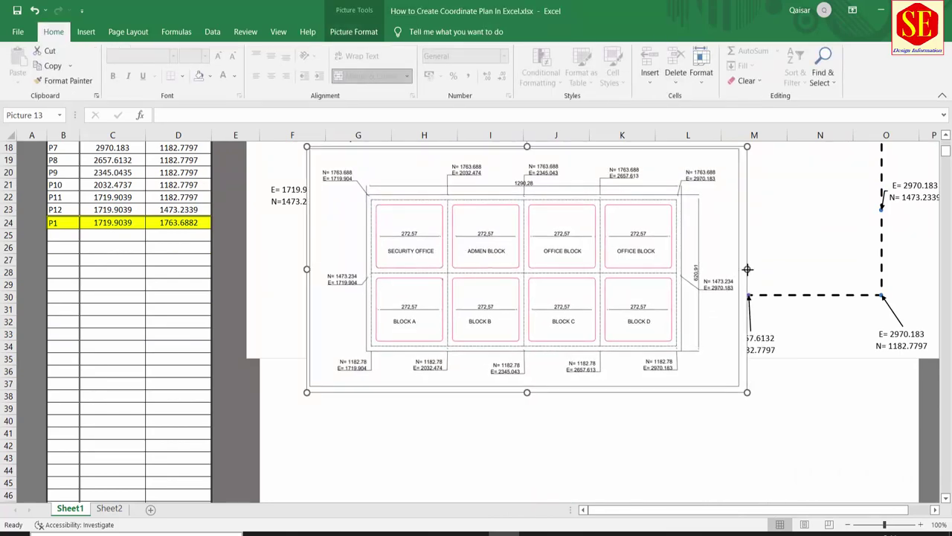
drag(748, 269, 835, 277)
scroll(511, 272, up, 1)
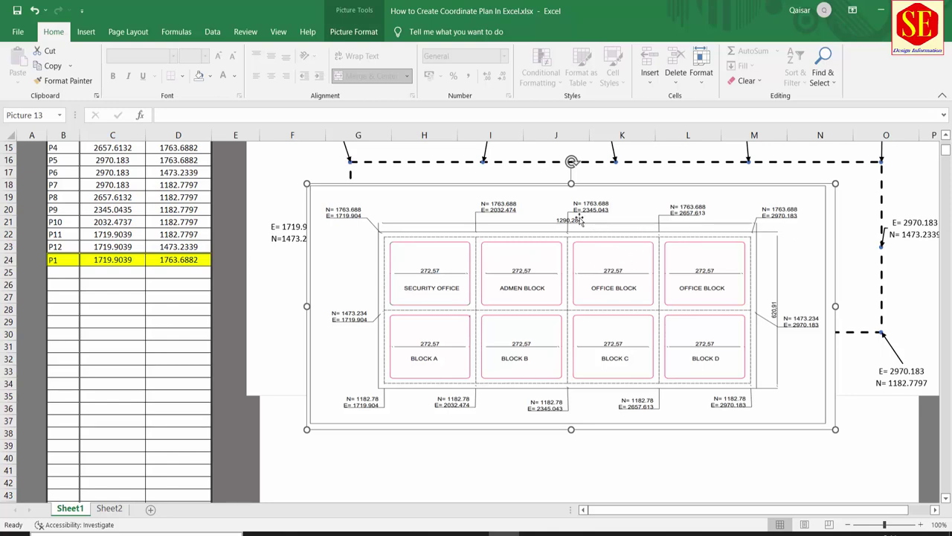
drag(559, 222, 552, 444)
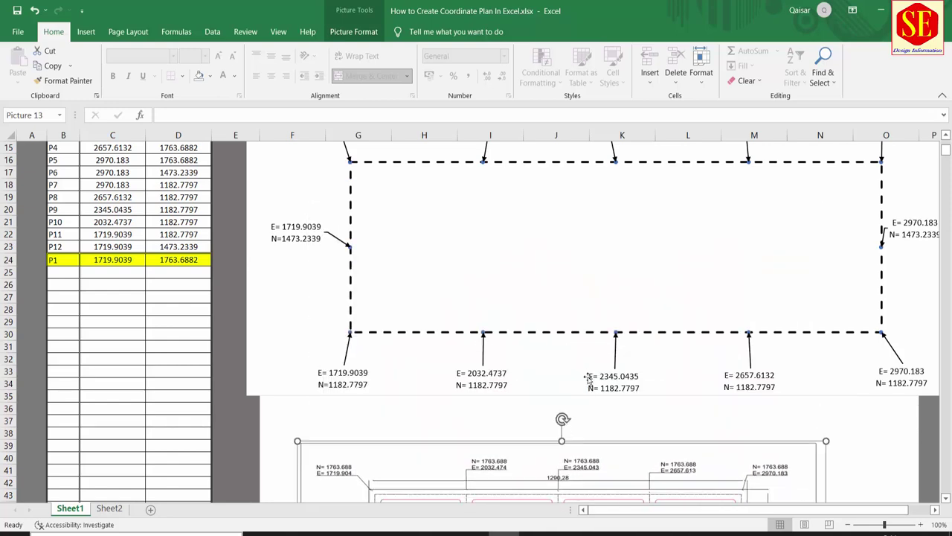
scroll(593, 306, up, 1)
scroll(592, 306, up, 2)
scroll(593, 306, up, 1)
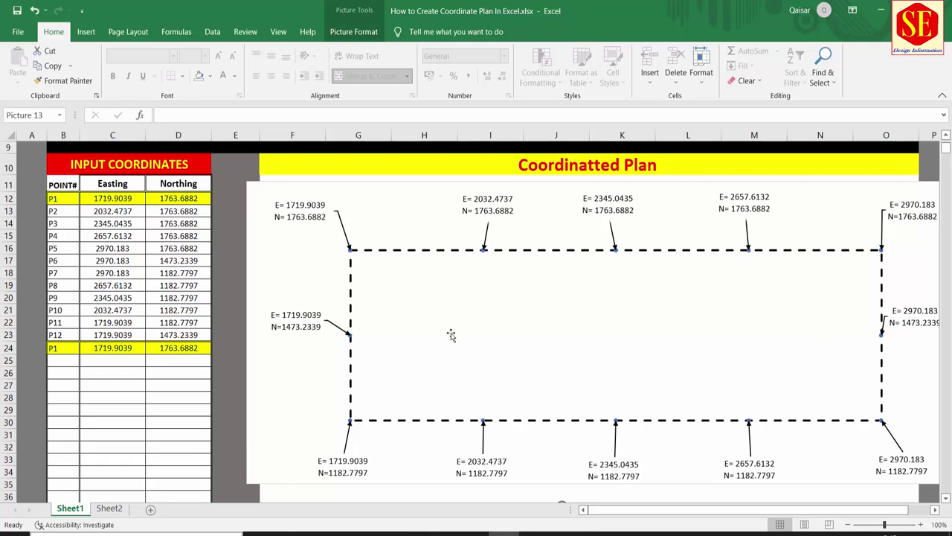
Draw a thin dashed line from the top to the bottom 2032.4737 point
click(85, 32)
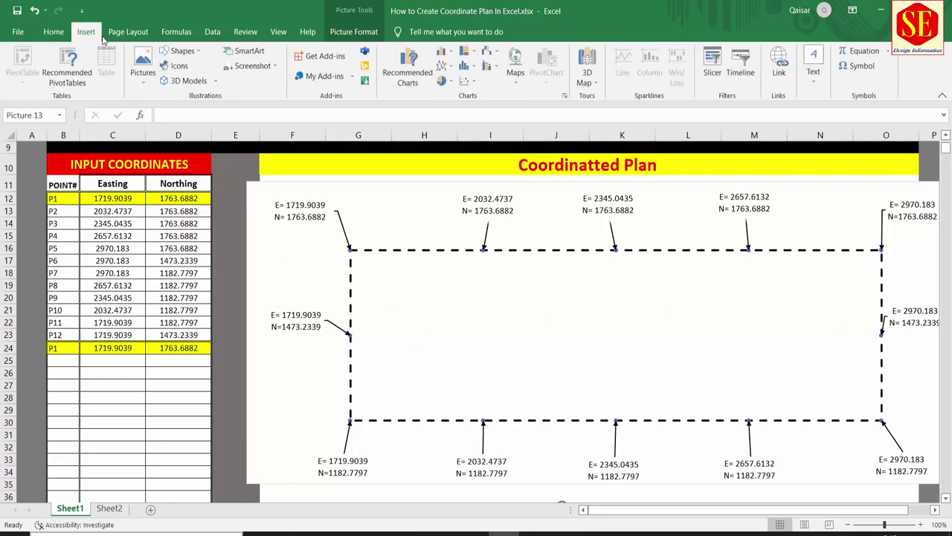
click(183, 51)
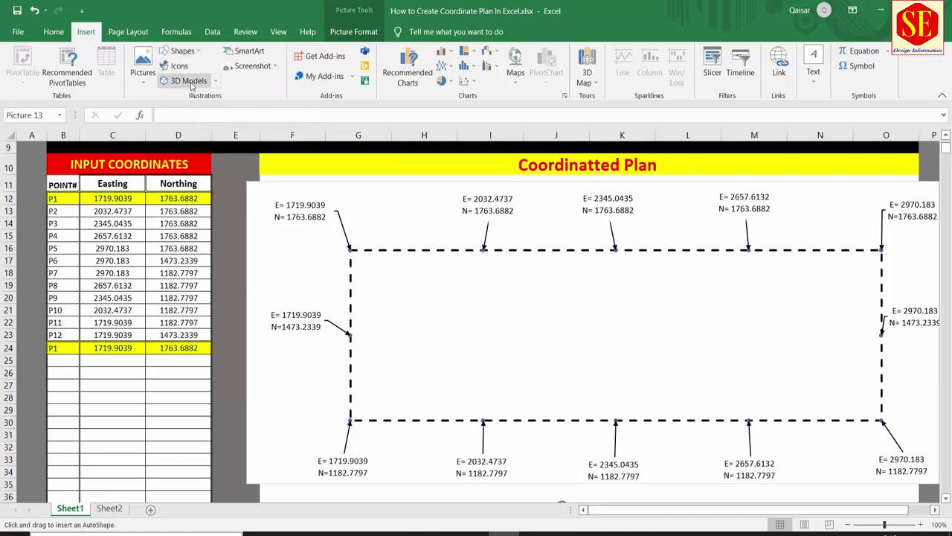
click(188, 84)
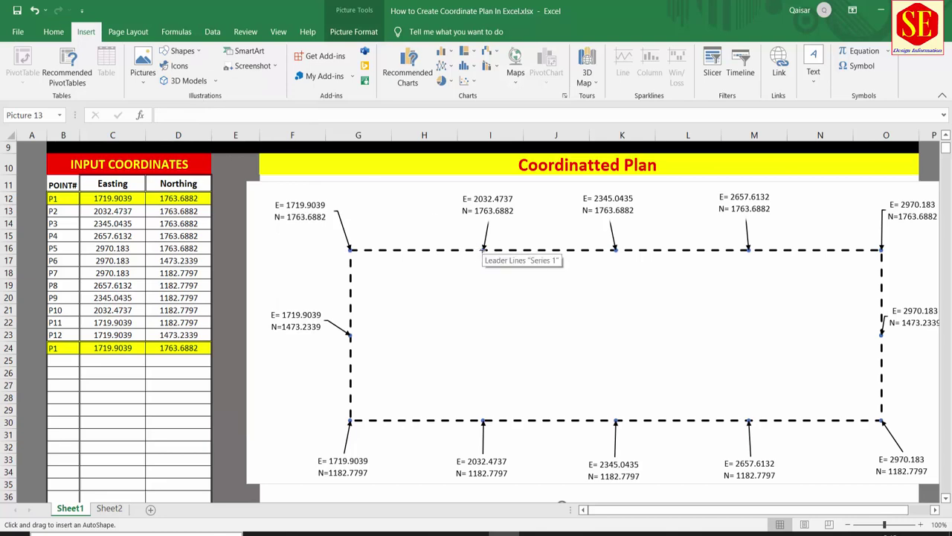
drag(484, 250, 482, 357)
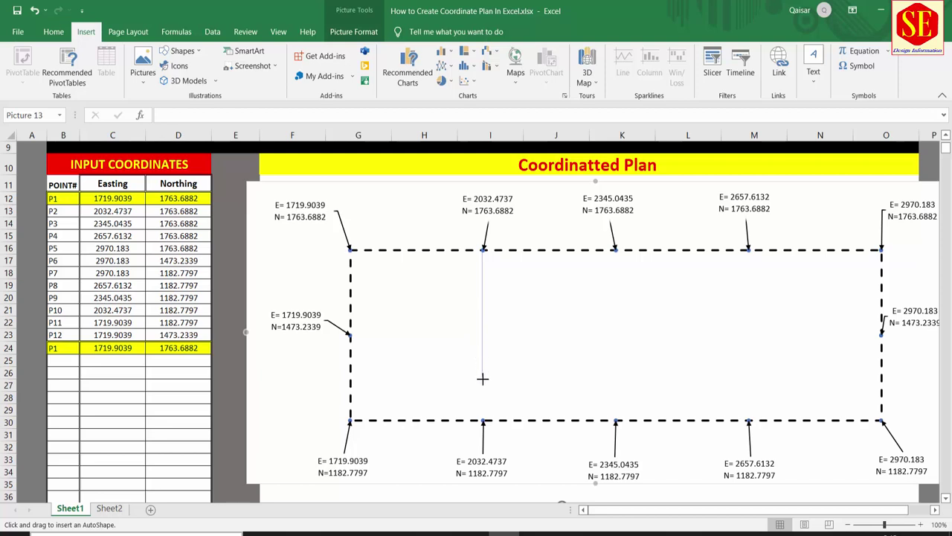
drag(484, 421, 483, 420)
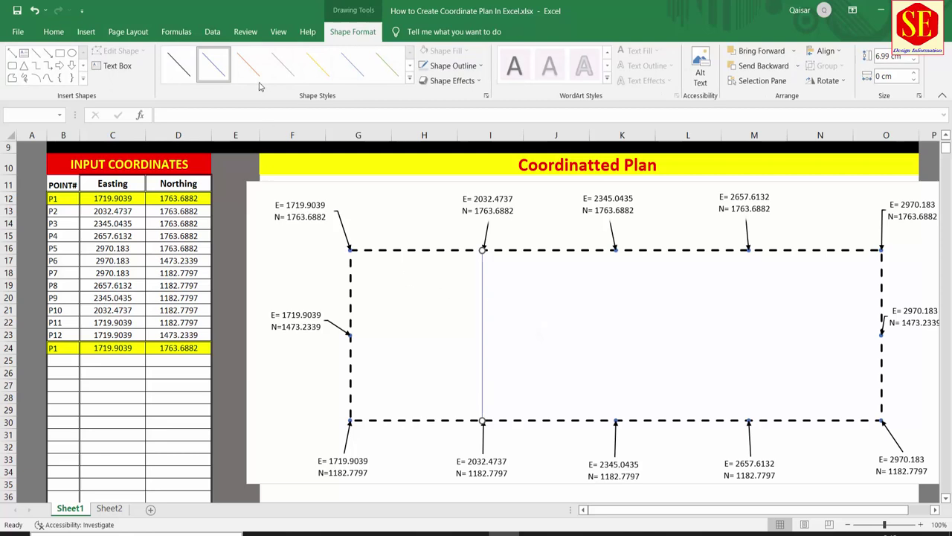
click(409, 66)
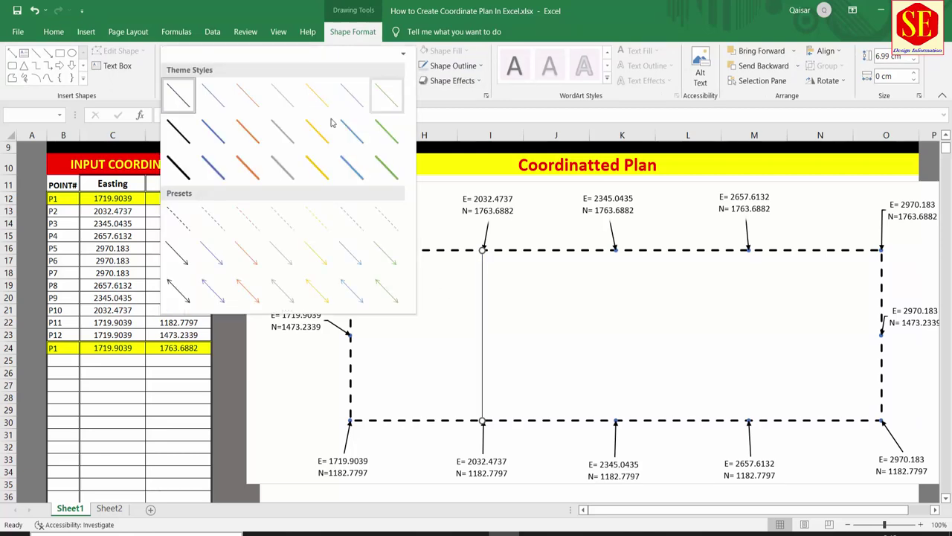
click(179, 220)
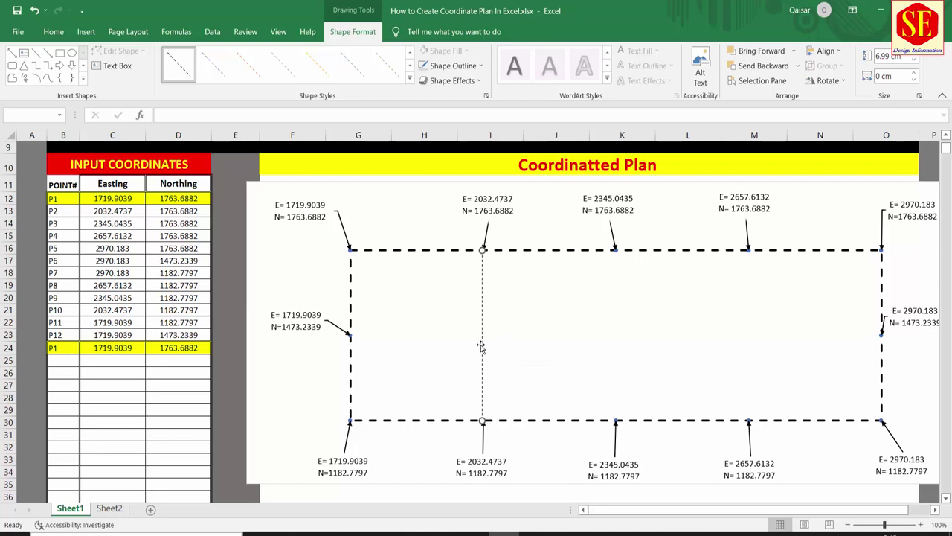
click(585, 276)
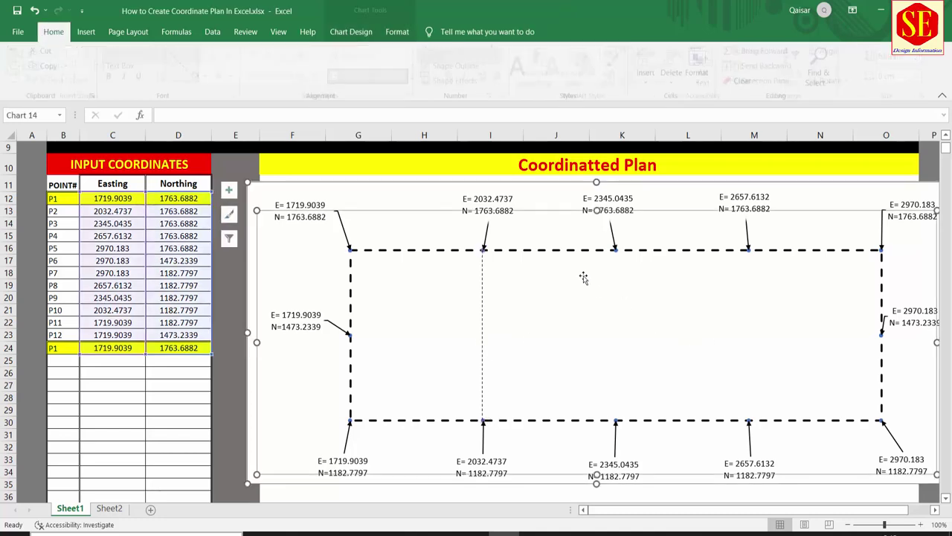
Thicken the dashed 2032.4737 divider to 2.25 pt to match the plan border
double_click(535, 254)
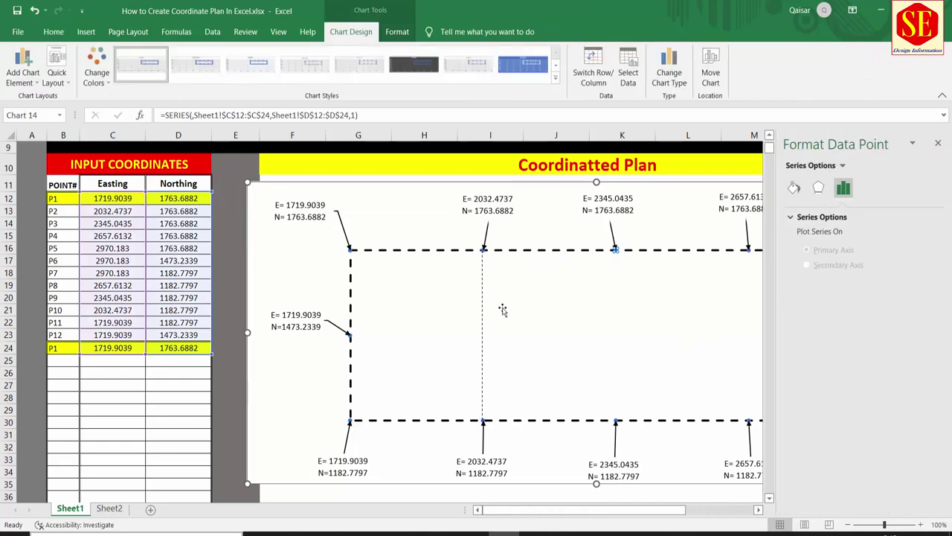
click(484, 339)
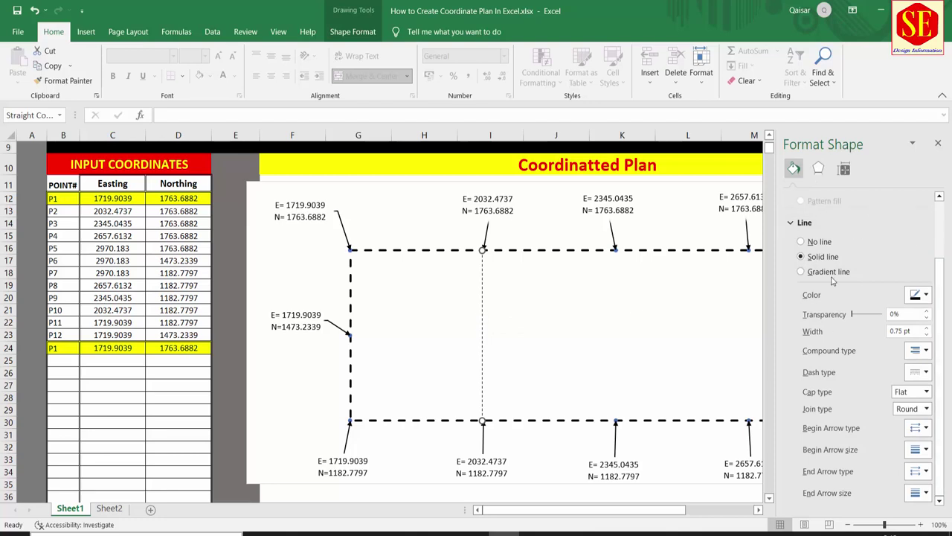
click(924, 297)
click(924, 297)
click(927, 328)
click(927, 328)
click(927, 328)
click(927, 328)
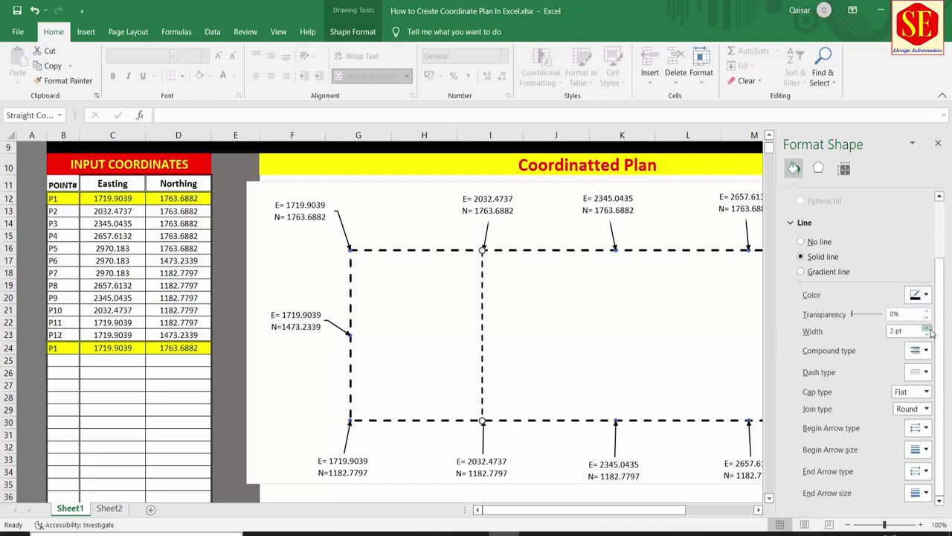
click(927, 328)
click(927, 328)
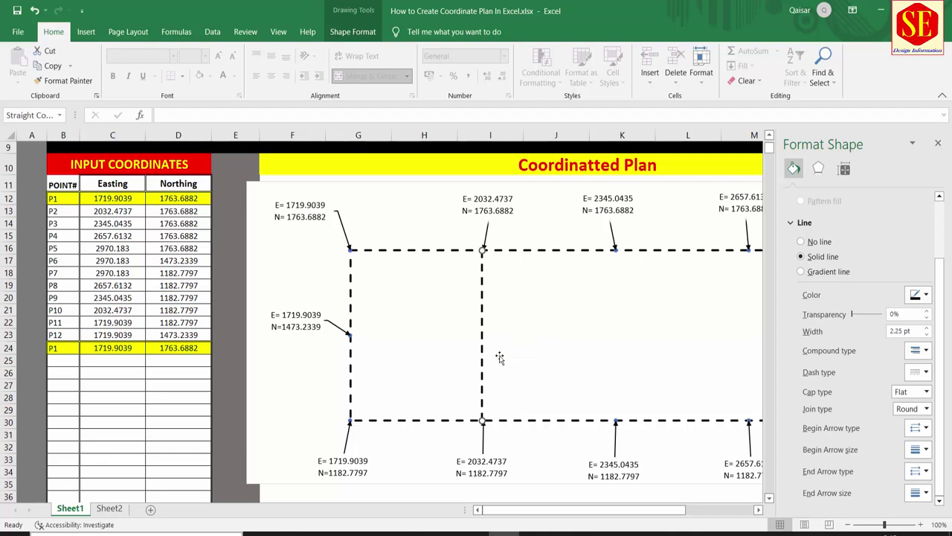
click(940, 144)
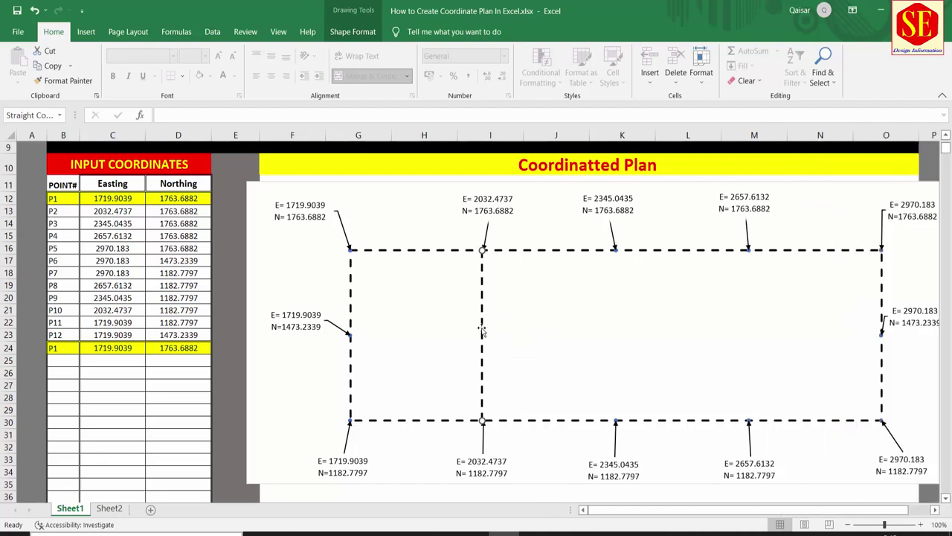
Copy the dashed divider and align the copy through the 2345.0435 points
right_click(482, 330)
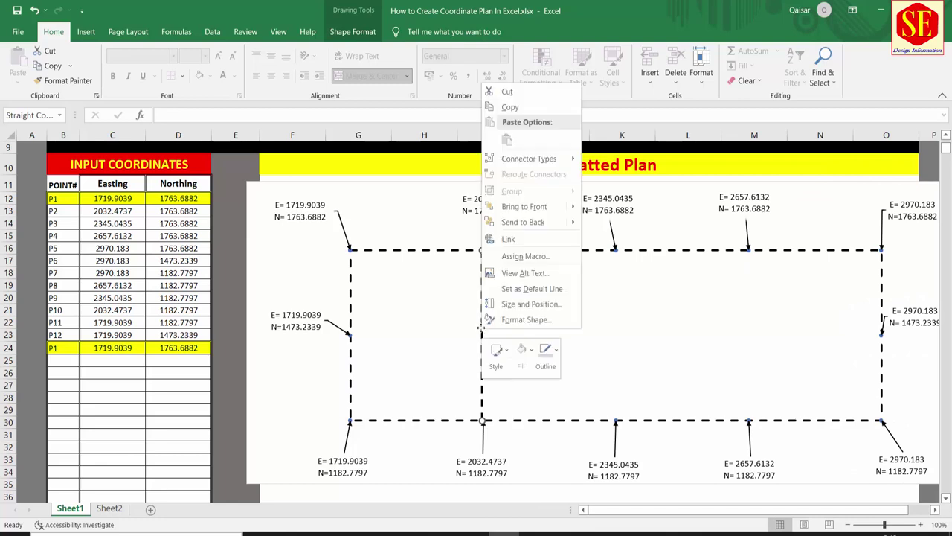
click(525, 108)
key(ctrl+v)
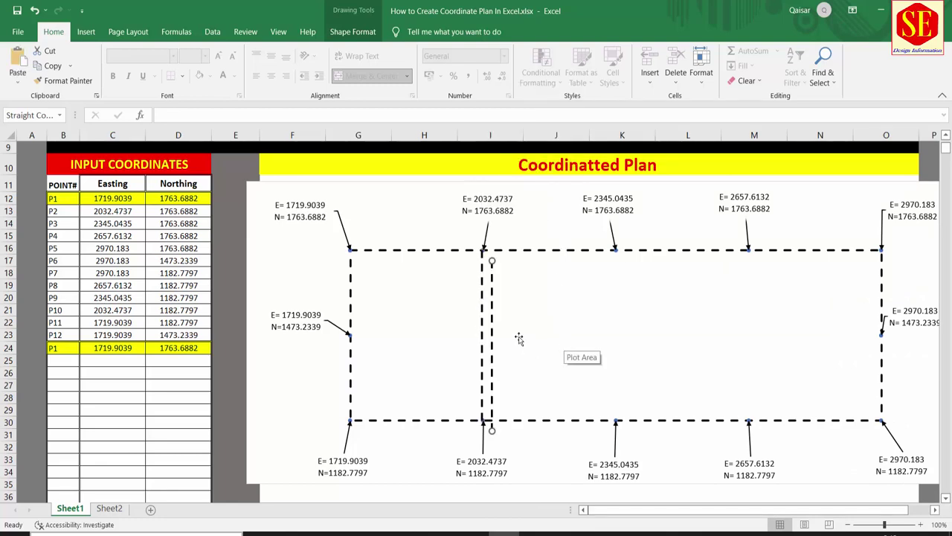
drag(491, 319, 616, 305)
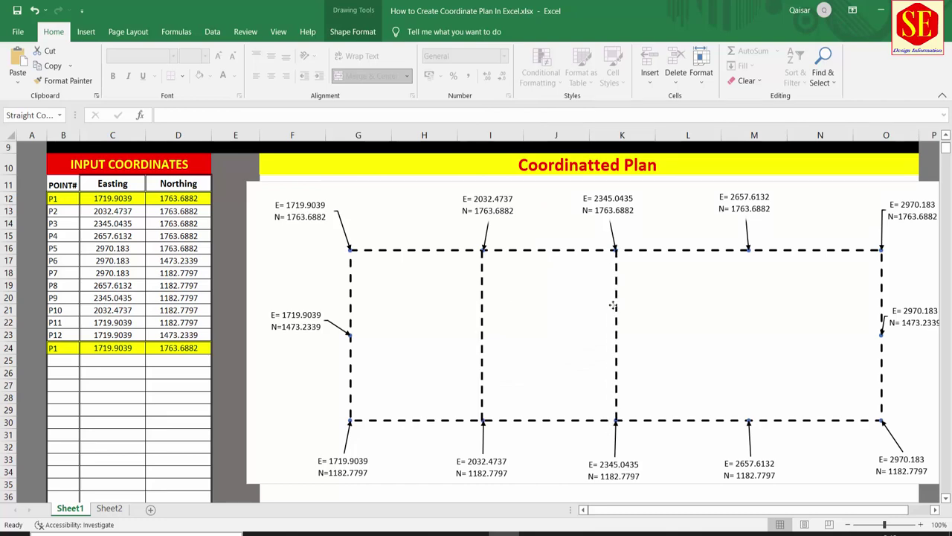
drag(613, 305, 615, 306)
Paste another dashed divider and place it through the 2657.6132 points
click(677, 351)
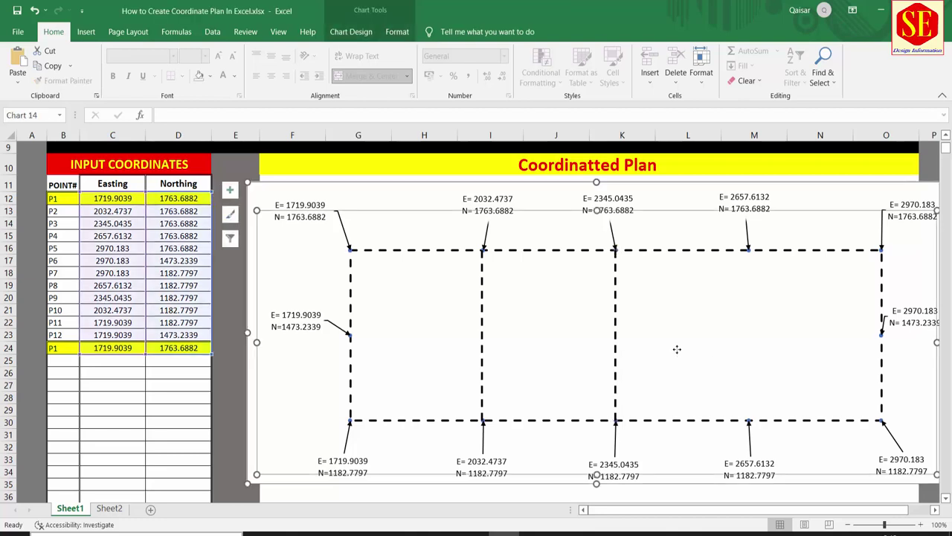
key(ctrl+v)
drag(715, 358, 742, 303)
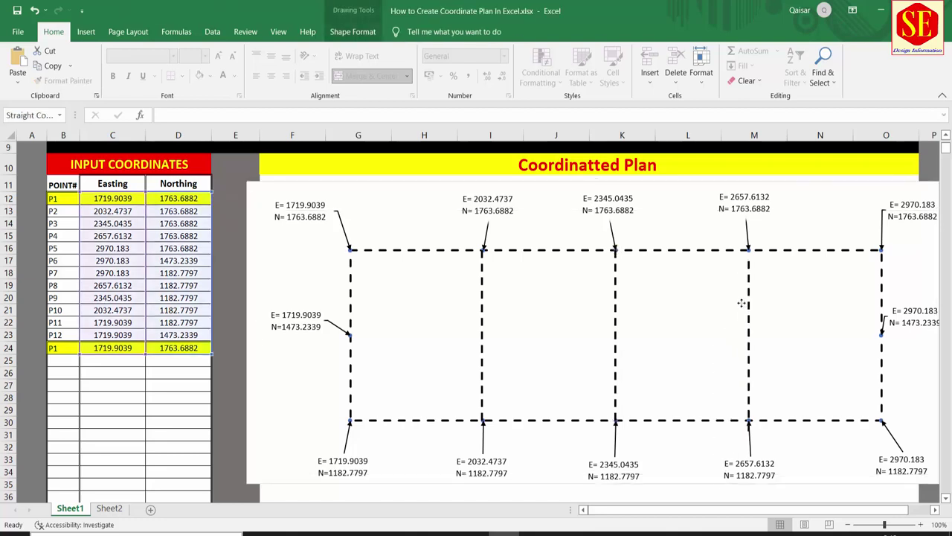
right_click(679, 311)
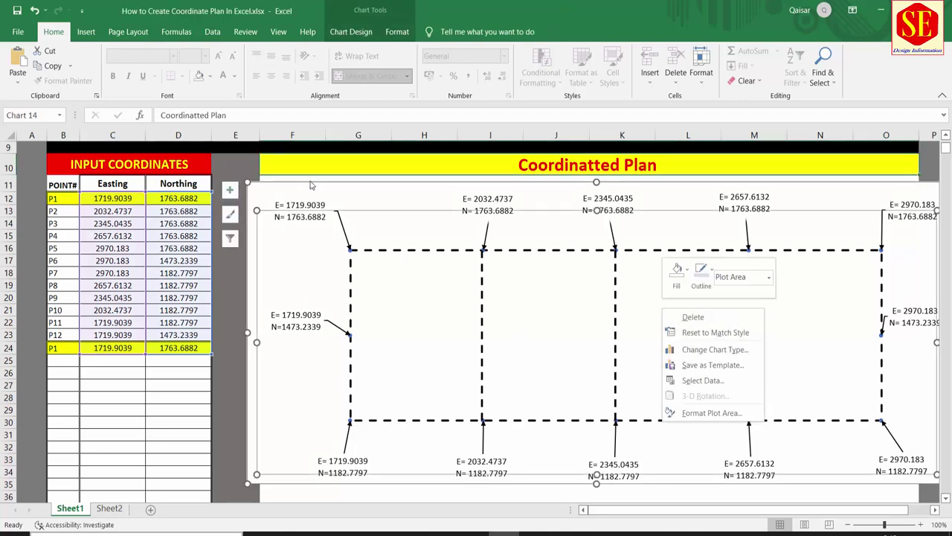
right_click(311, 182)
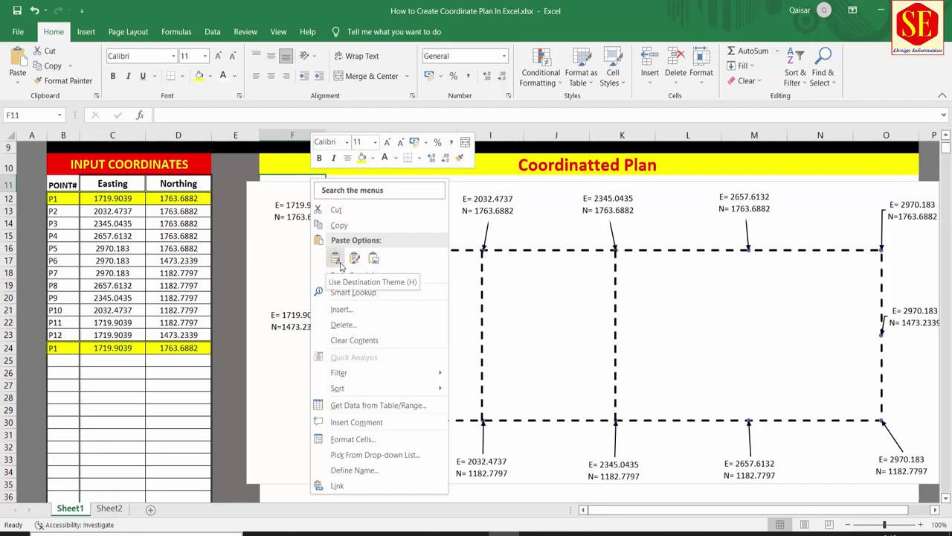
click(336, 257)
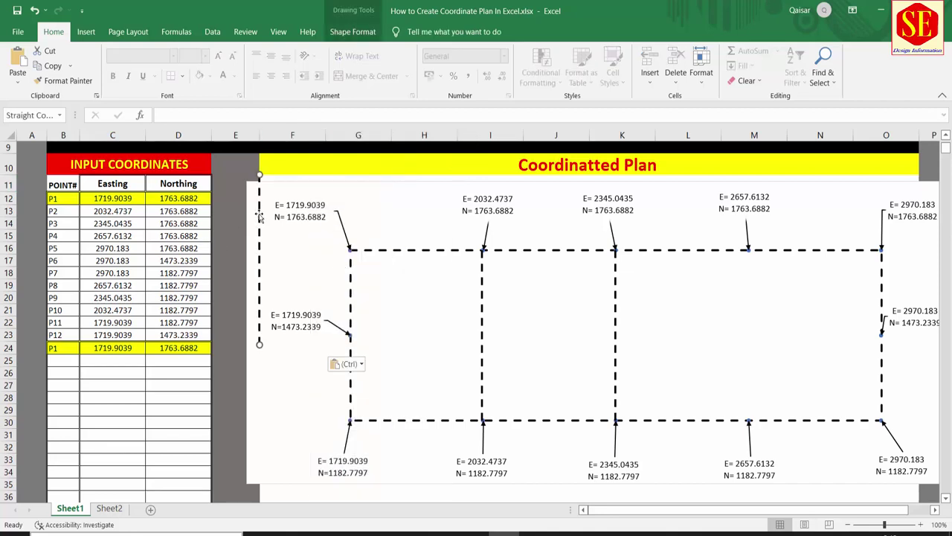
drag(259, 217, 749, 289)
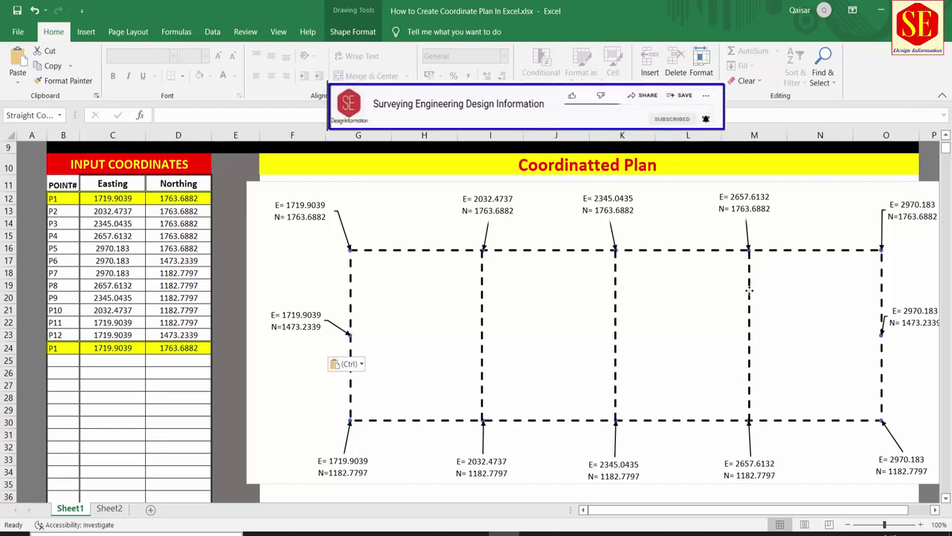
click(749, 291)
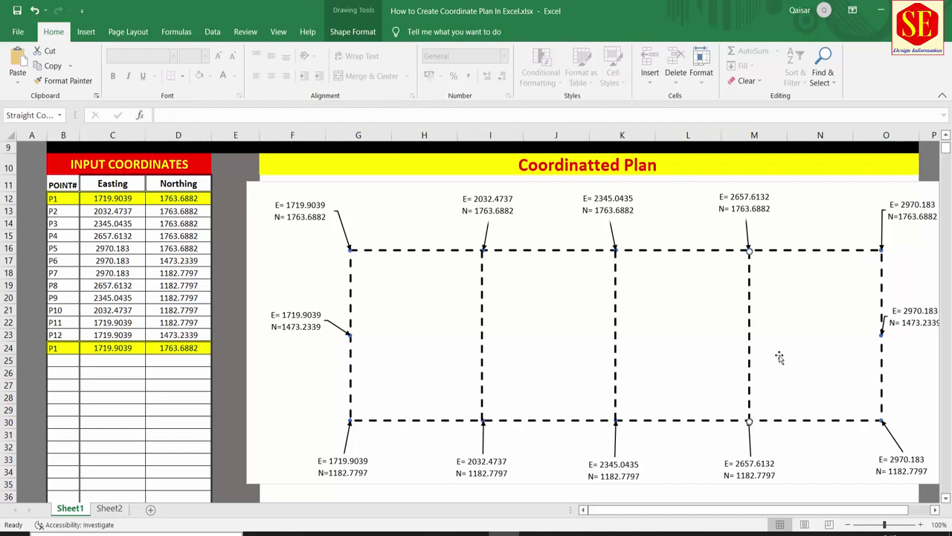
click(714, 327)
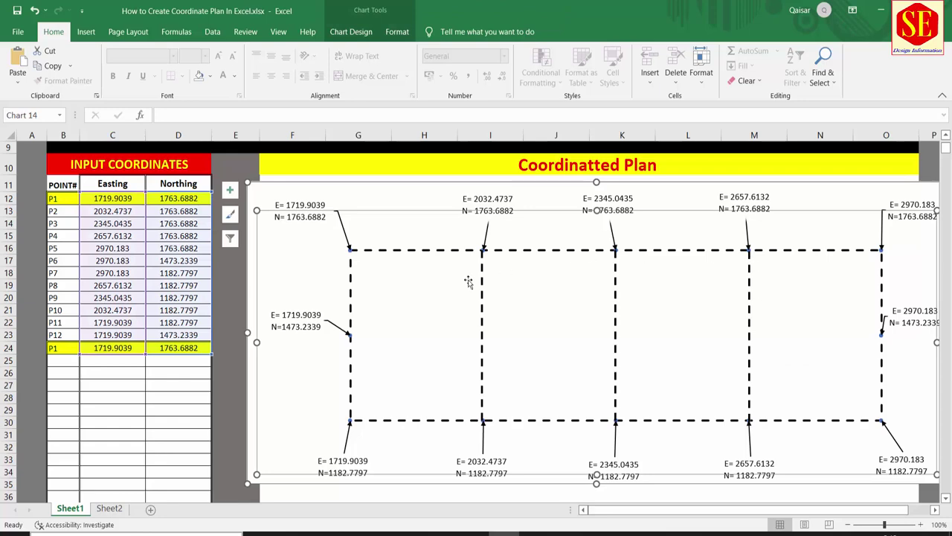
Duplicate the E 2657.6132 dashed line and stretch it between both N 1473.2339 points
scroll(655, 320, down, 4)
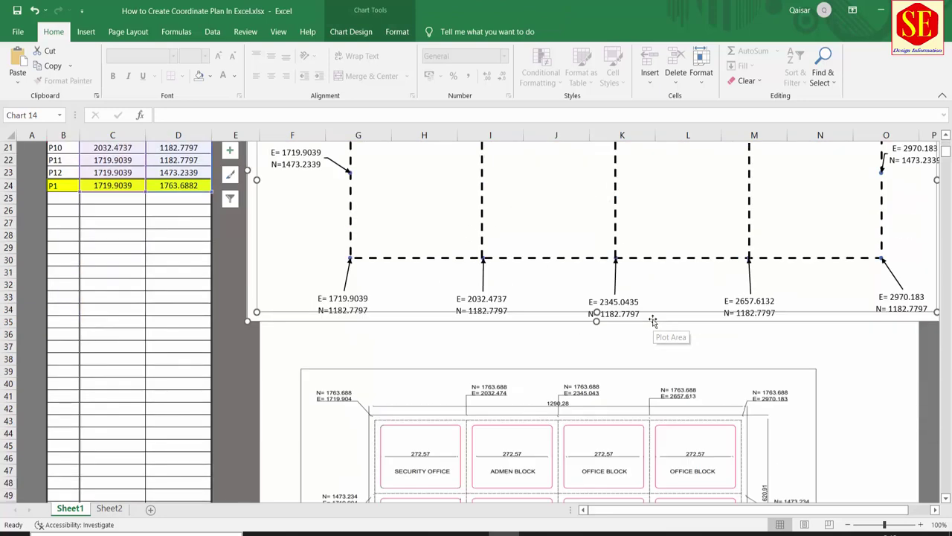
scroll(590, 375, down, 2)
scroll(591, 376, down, 1)
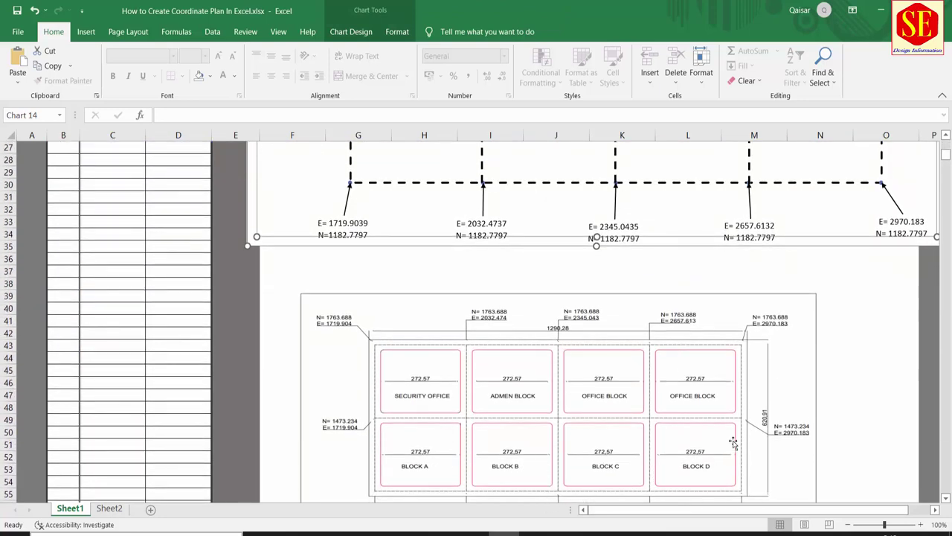
scroll(649, 435, up, 2)
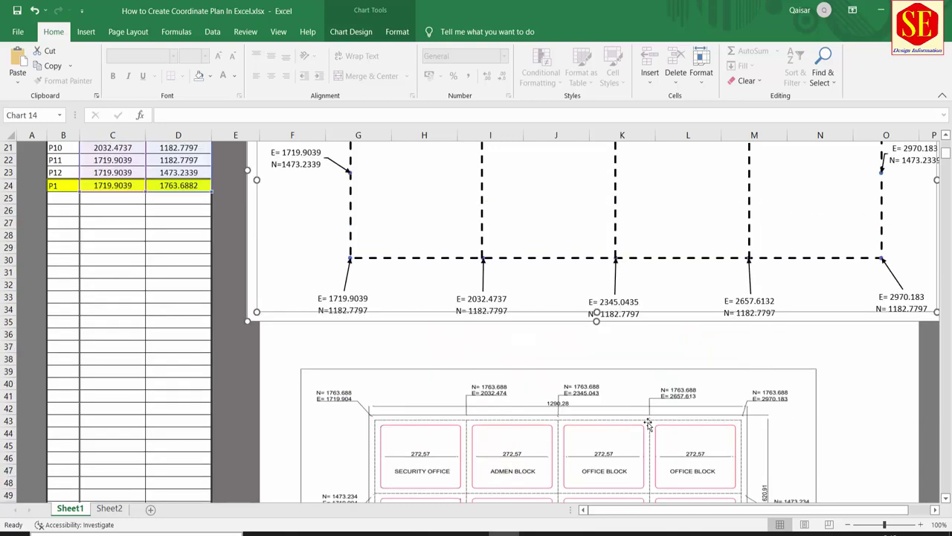
scroll(649, 405, up, 2)
click(748, 236)
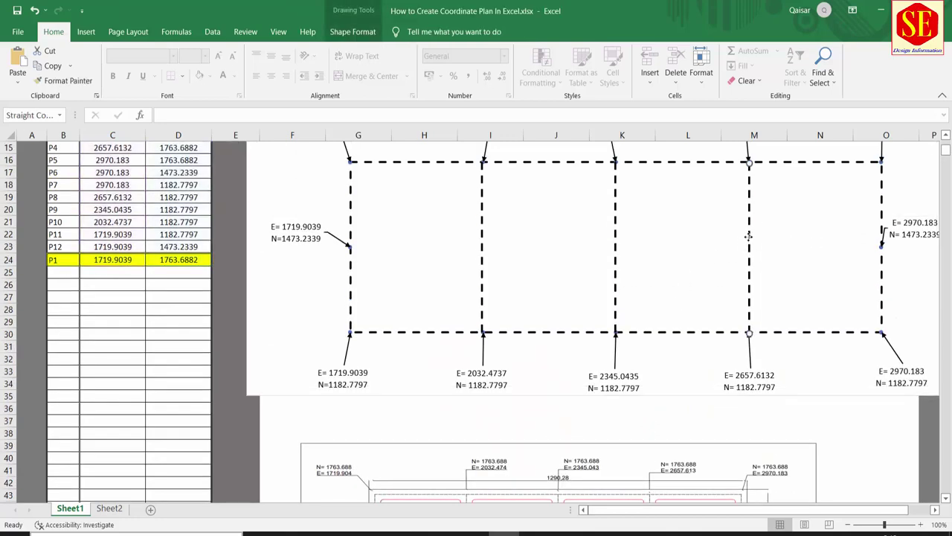
right_click(748, 235)
key(Escape)
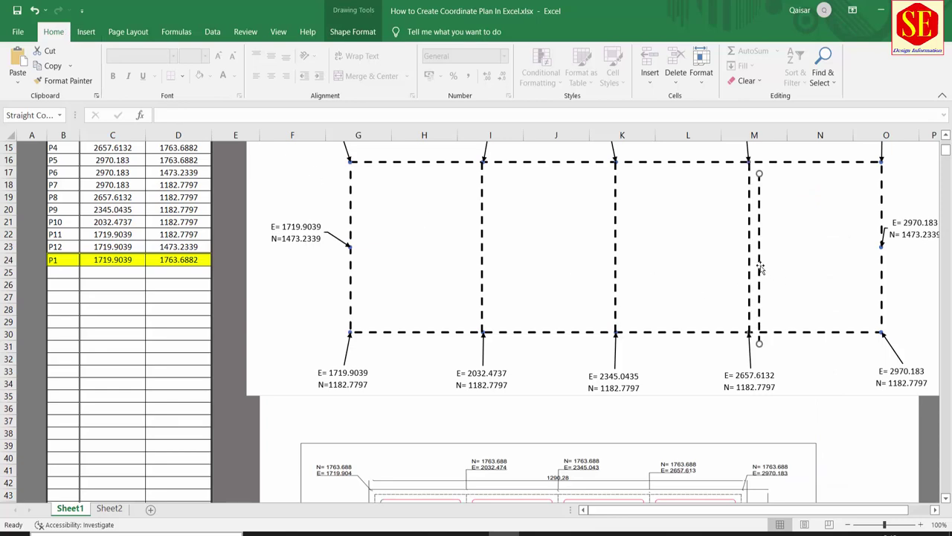
mouse_move(751, 269)
mouse_down()
mouse_move(551, 274)
mouse_move(382, 326)
mouse_up()
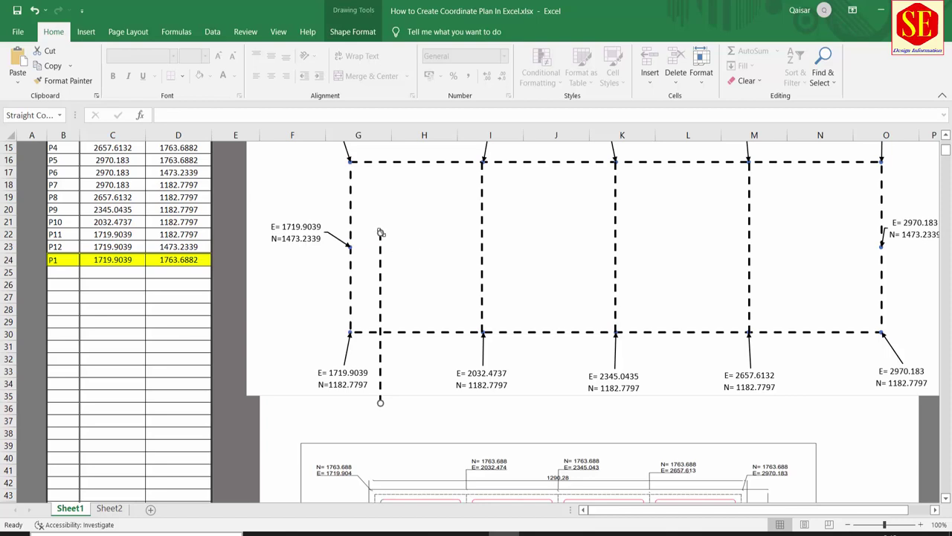
drag(380, 233, 350, 243)
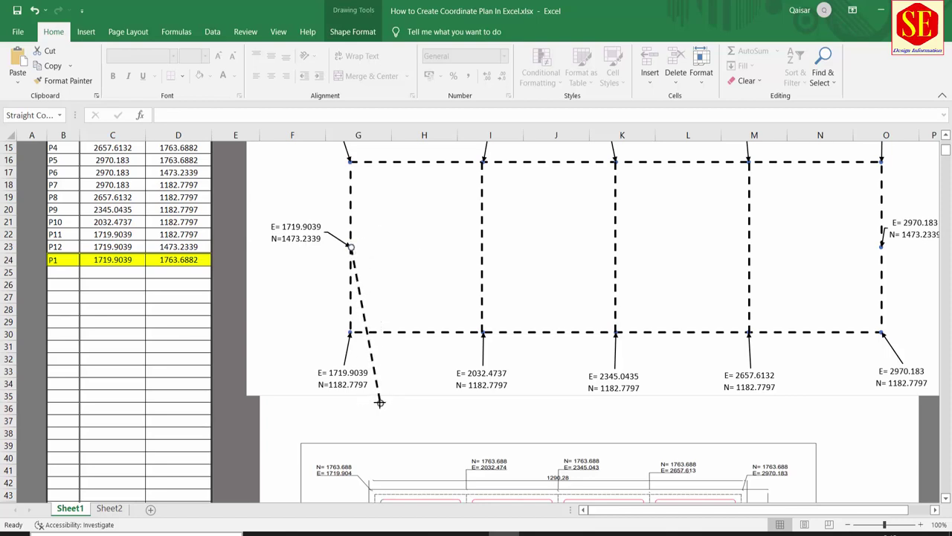
drag(380, 401, 883, 245)
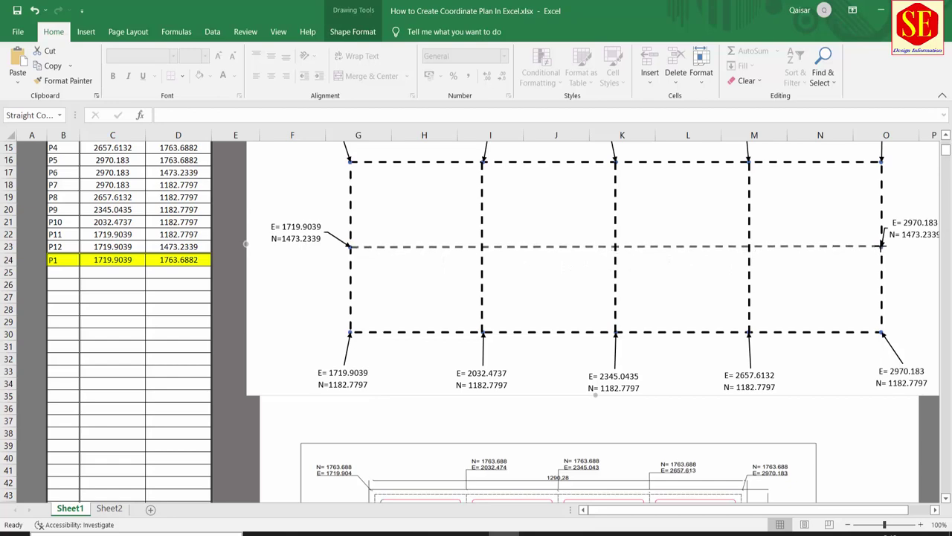
Deselect the chart, compare the finished dashed grid with the reference drawing, then show the Insert tools
scroll(574, 365, up, 1)
scroll(573, 365, up, 1)
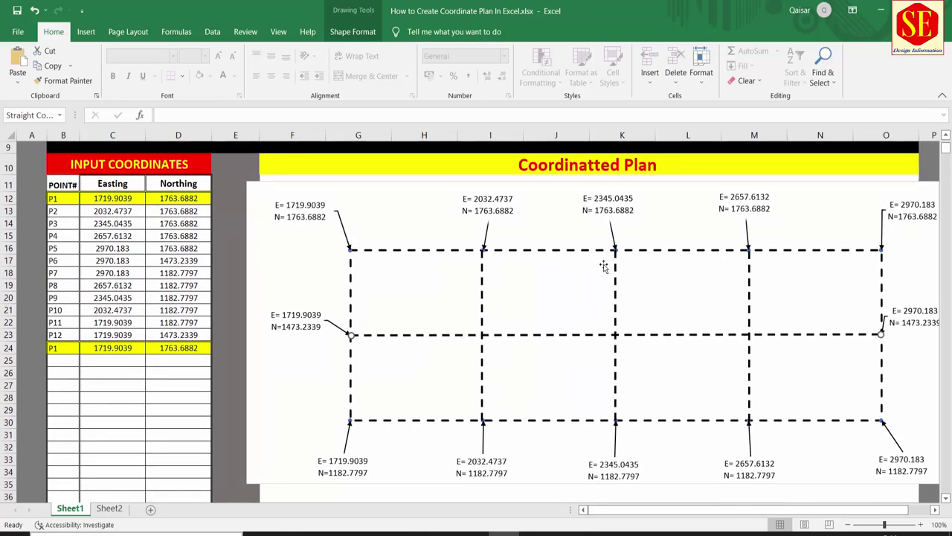
click(572, 227)
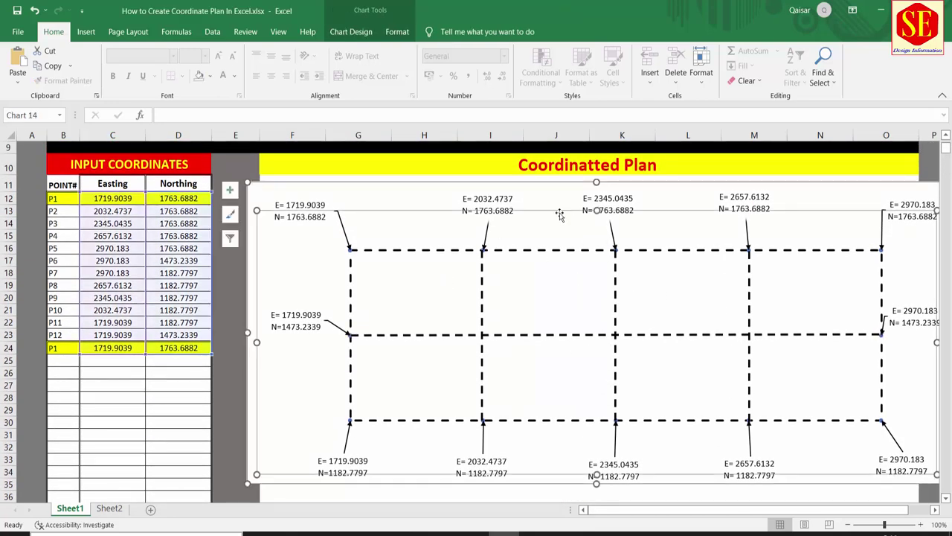
click(441, 159)
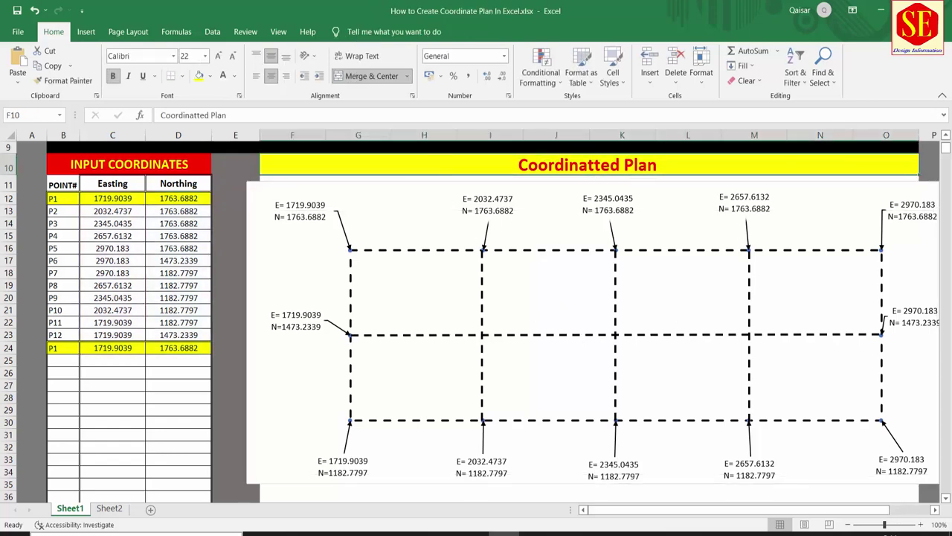
scroll(587, 426, down, 1)
scroll(587, 425, down, 3)
scroll(587, 425, down, 3)
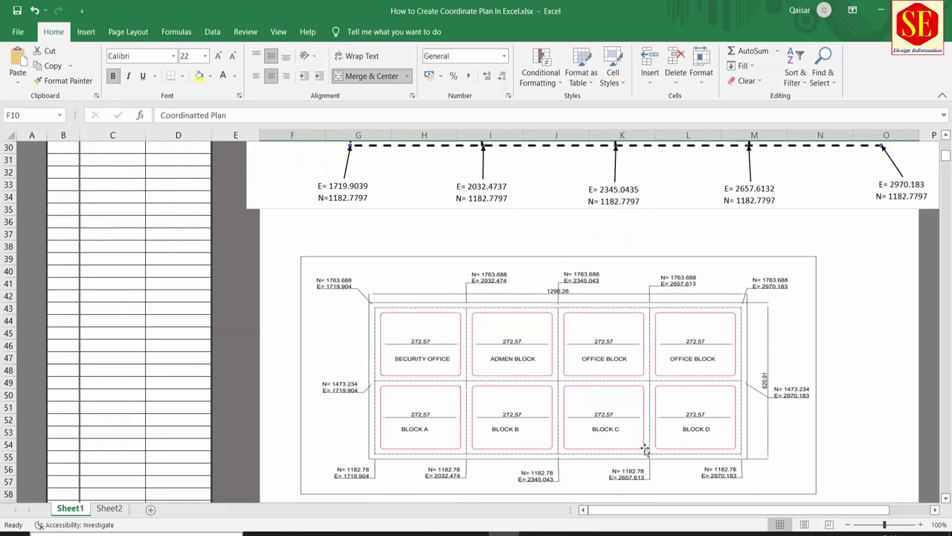
scroll(611, 444, up, 4)
scroll(612, 443, up, 3)
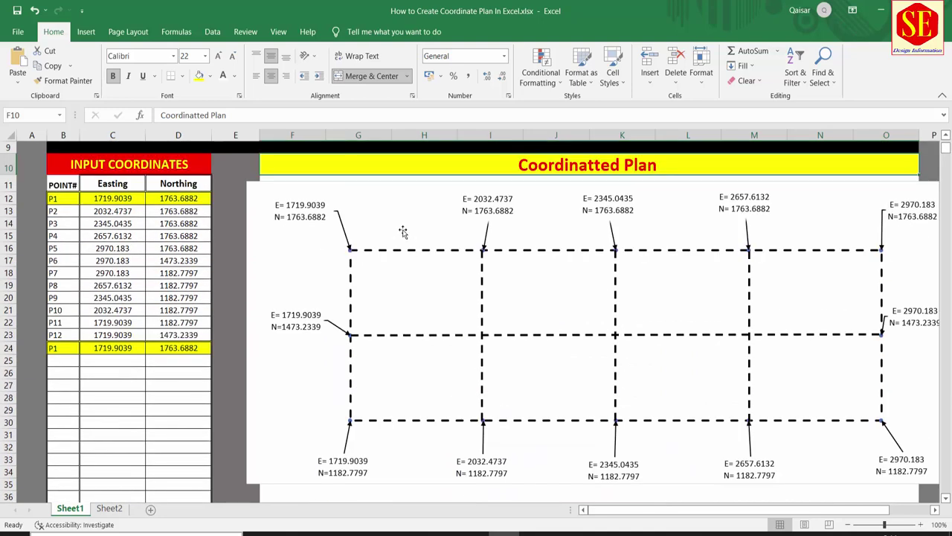
click(86, 31)
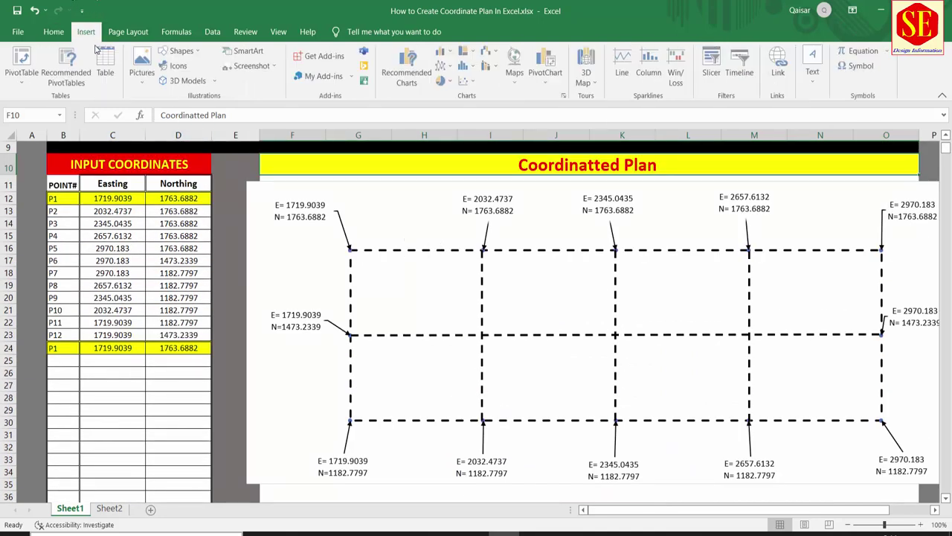
Draw a straight horizontal line just above the top dashed gridline with a thick black style
click(180, 51)
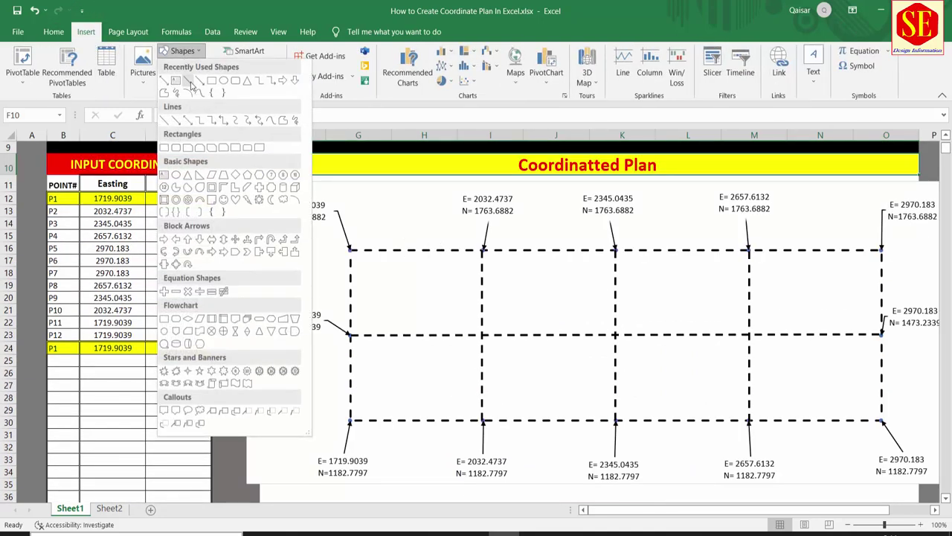
click(189, 81)
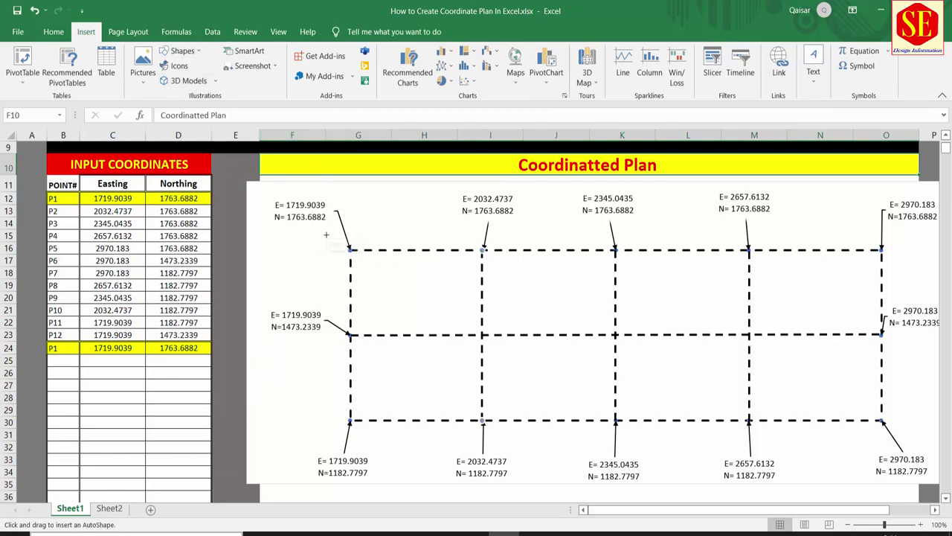
drag(327, 234, 892, 234)
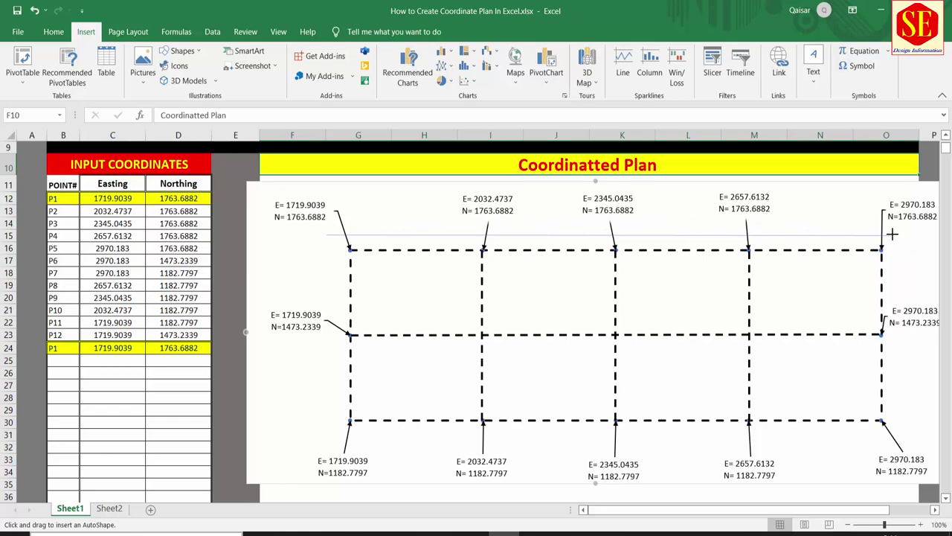
drag(891, 234, 892, 235)
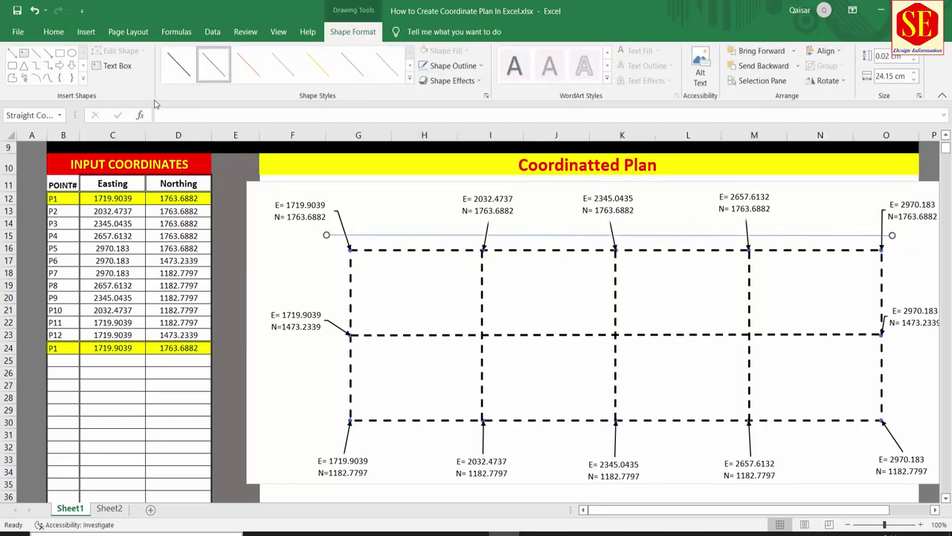
click(410, 77)
click(179, 162)
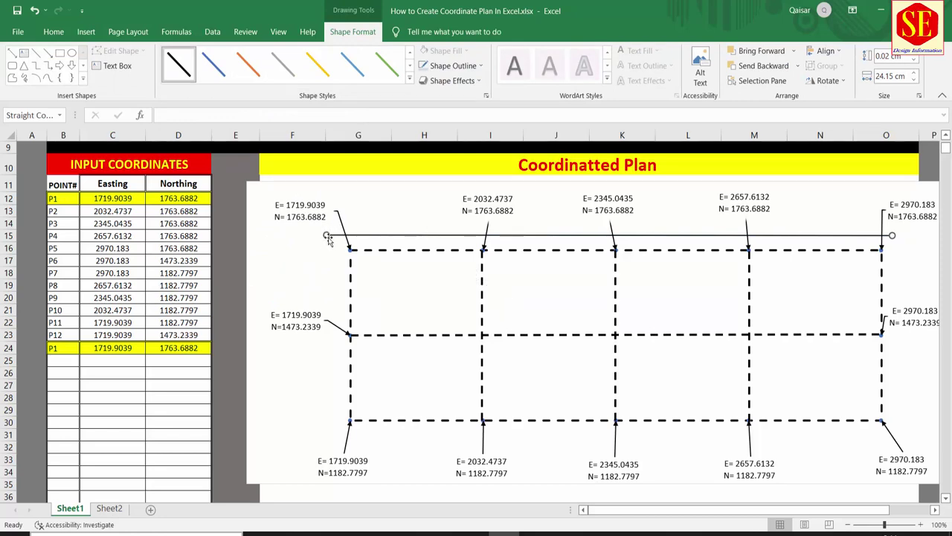
Extend the line's left end slightly past the grid and check its placement
drag(327, 235, 327, 235)
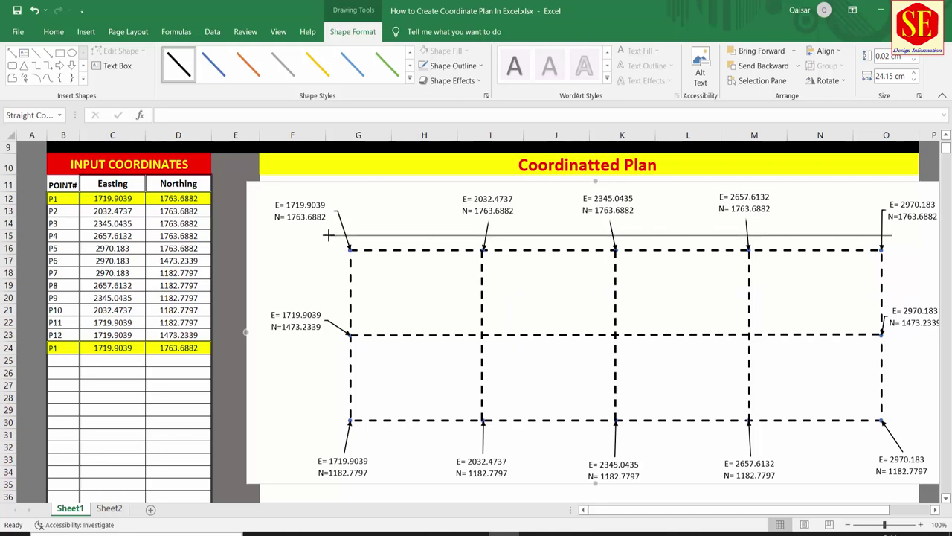
drag(327, 235, 333, 236)
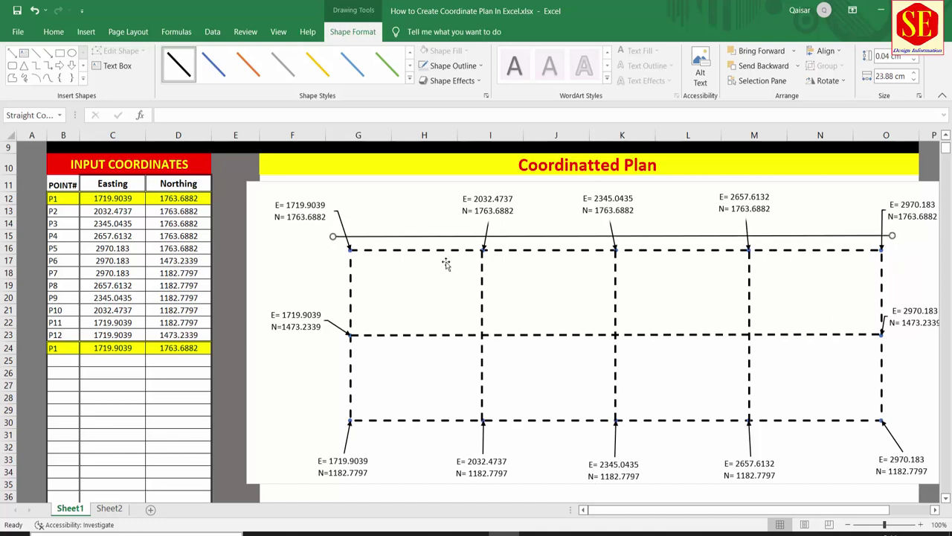
click(403, 216)
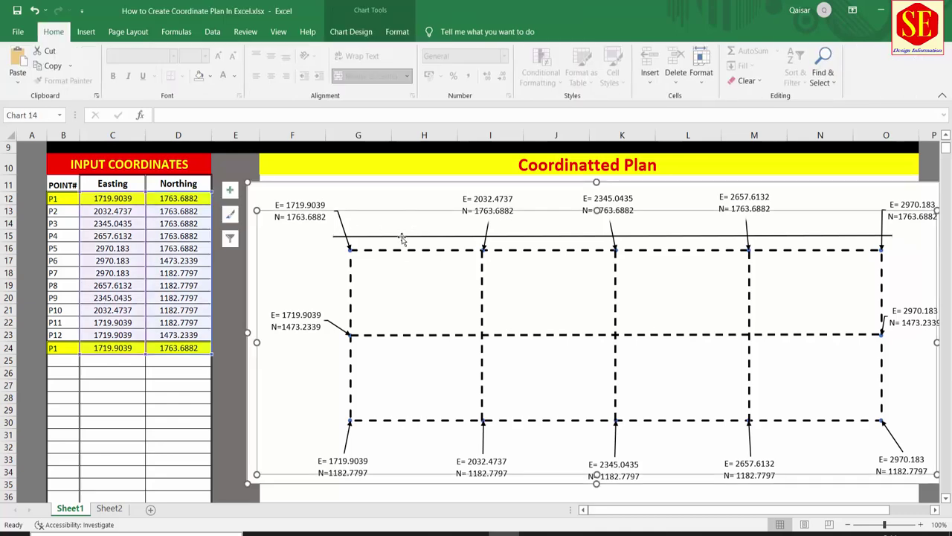
click(402, 236)
right_click(402, 236)
key(Escape)
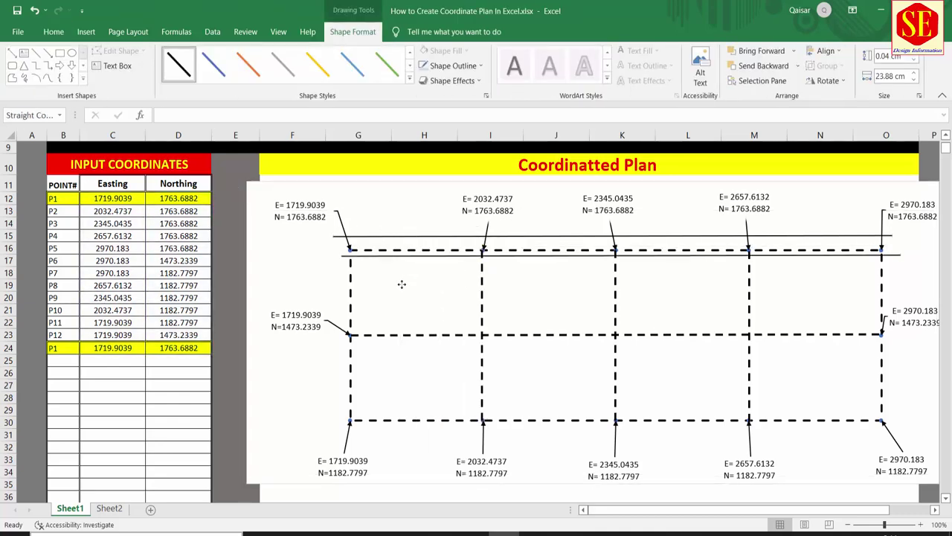
Copy the top line below the grid and turn a duplicate into the left vertical side
drag(404, 238, 402, 435)
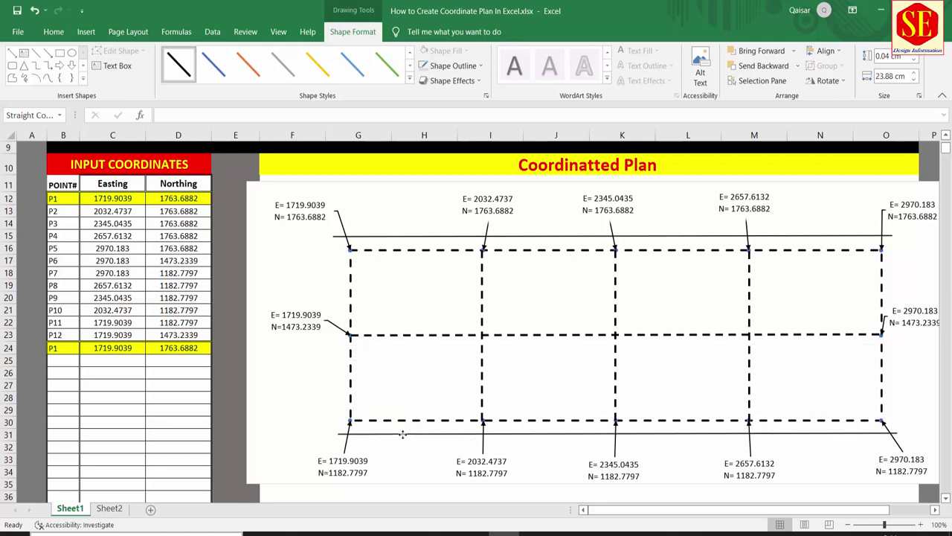
drag(400, 434, 400, 434)
key(ctrl+d)
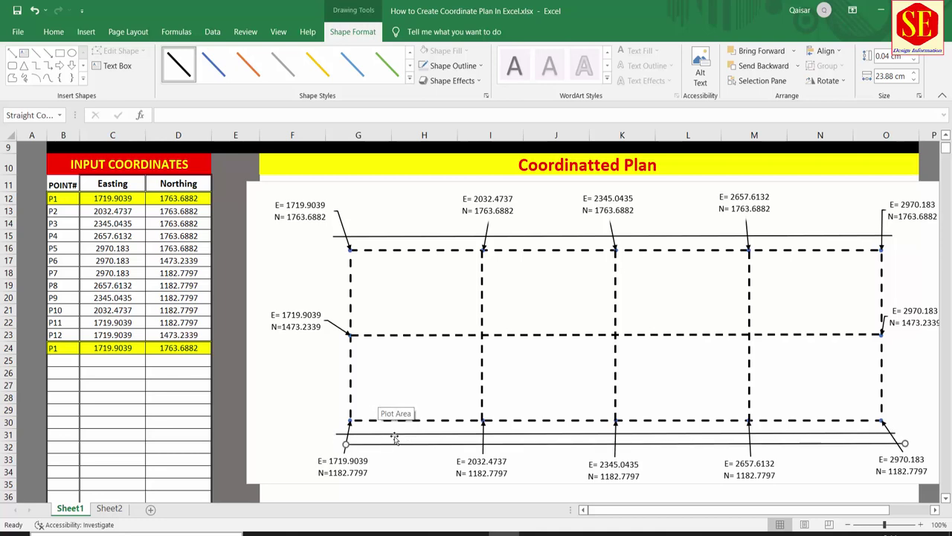
drag(380, 439, 372, 428)
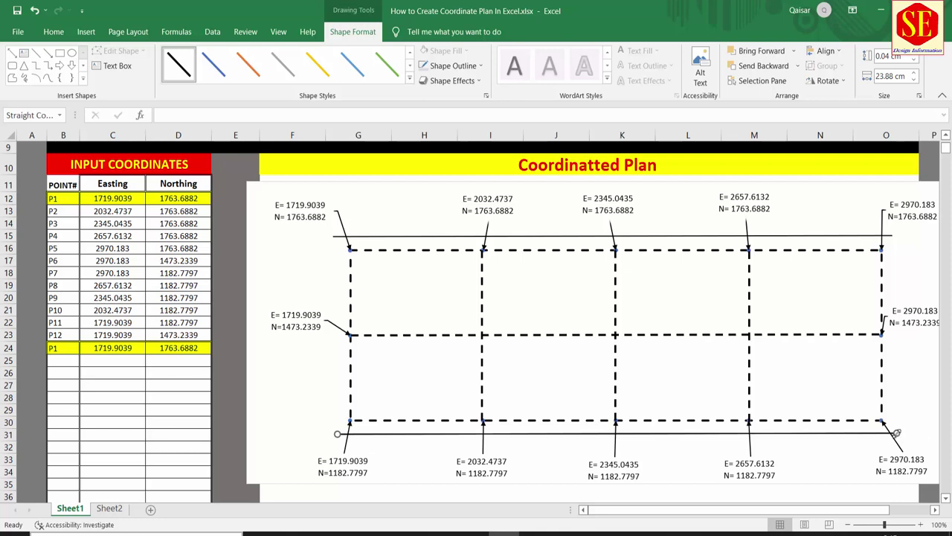
drag(896, 432, 335, 236)
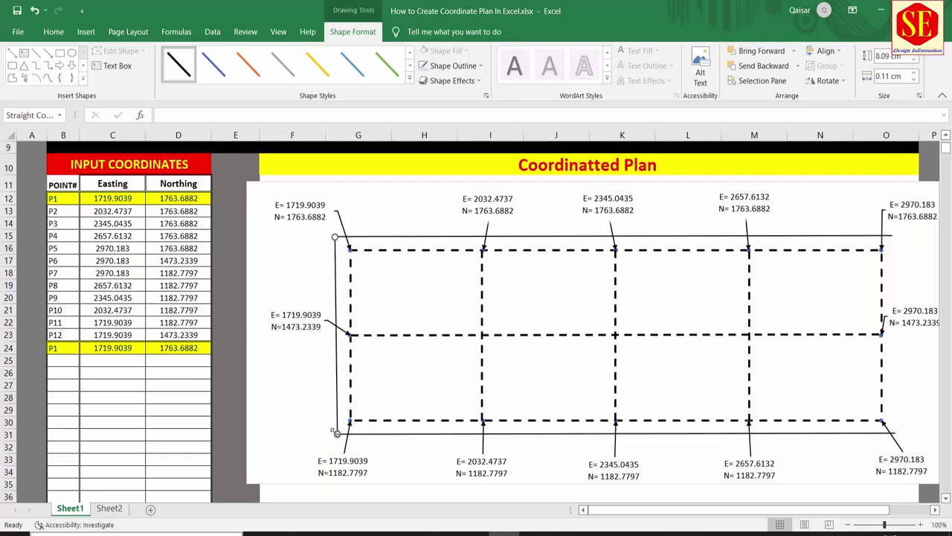
click(332, 433)
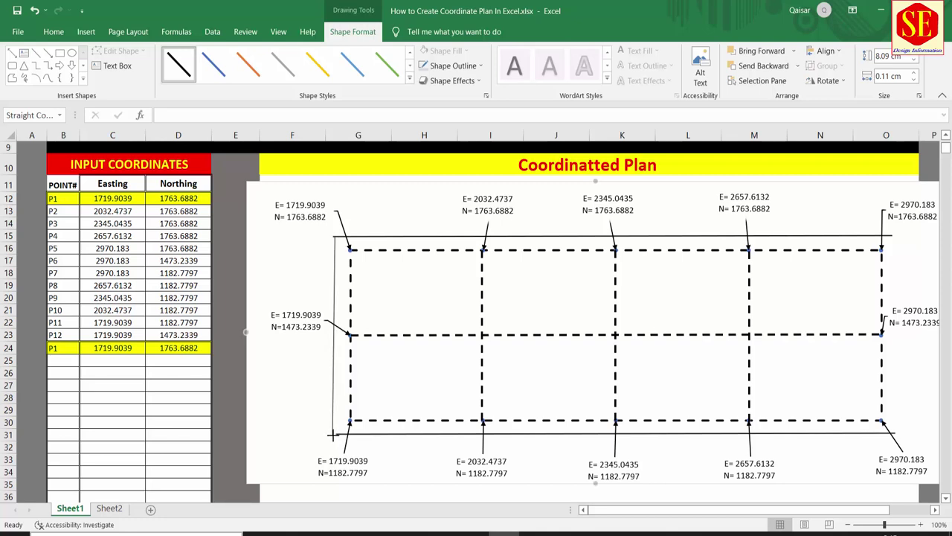
click(332, 435)
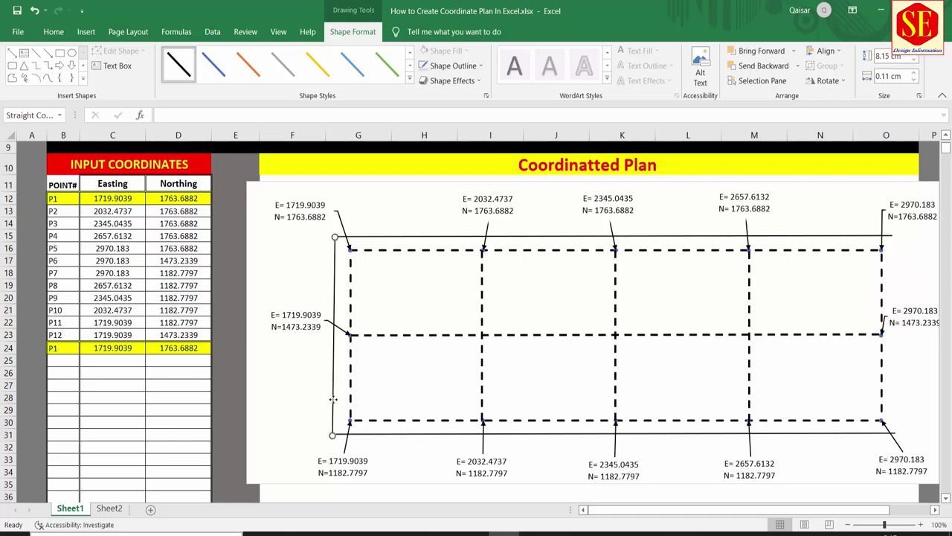
drag(333, 401, 335, 400)
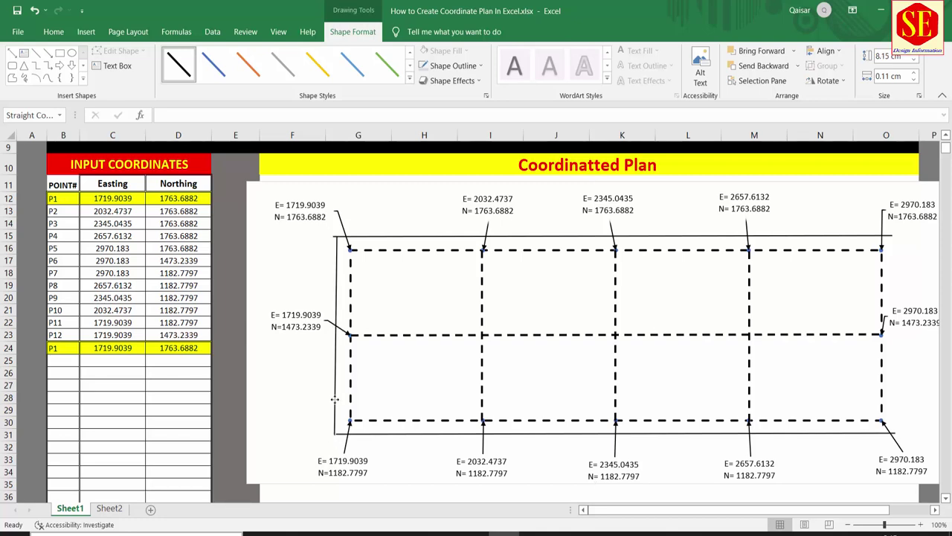
Align the top line's left end with the left border side
click(411, 236)
drag(332, 235, 338, 235)
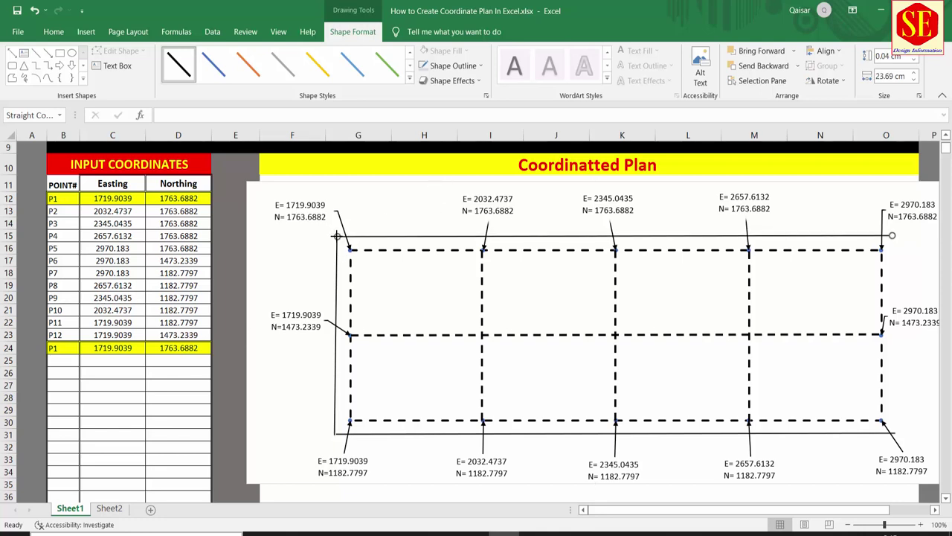
click(335, 431)
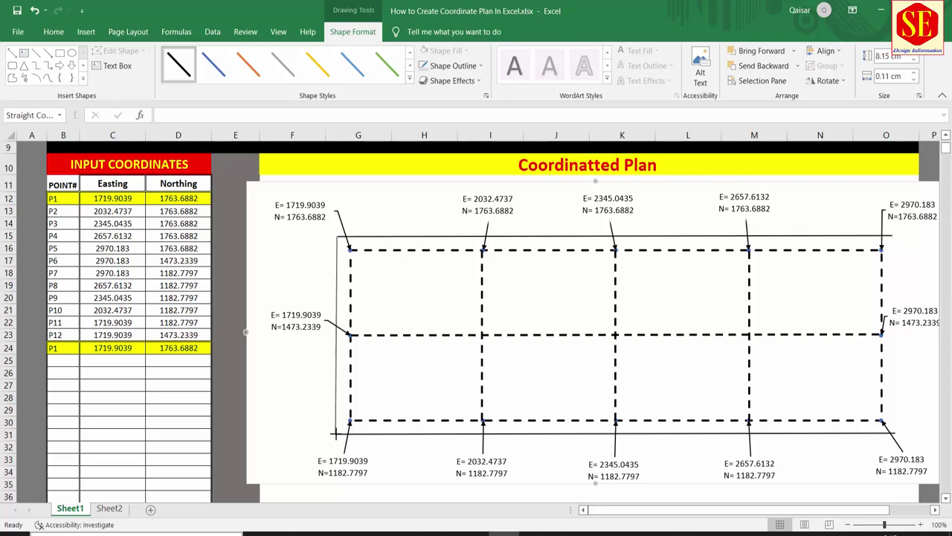
click(366, 305)
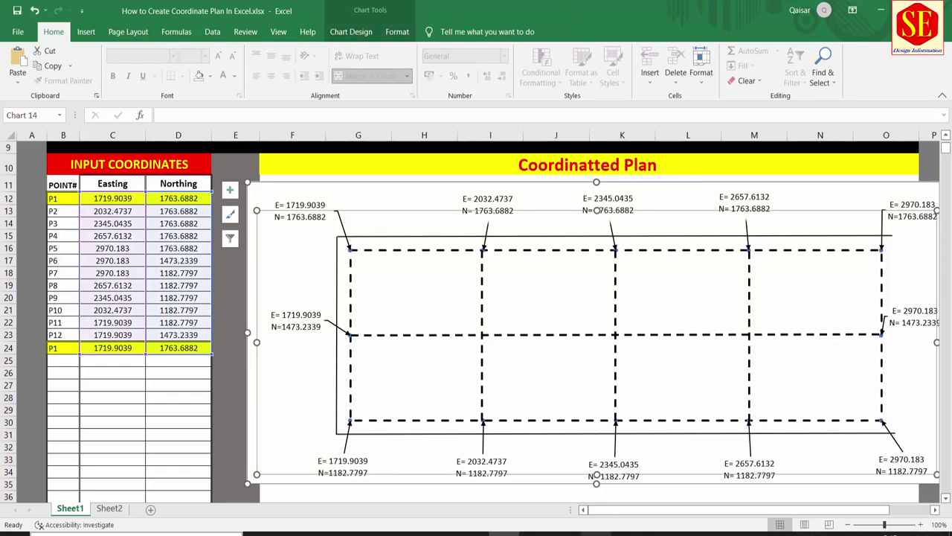
scroll(493, 384, down, 5)
scroll(506, 429, up, 4)
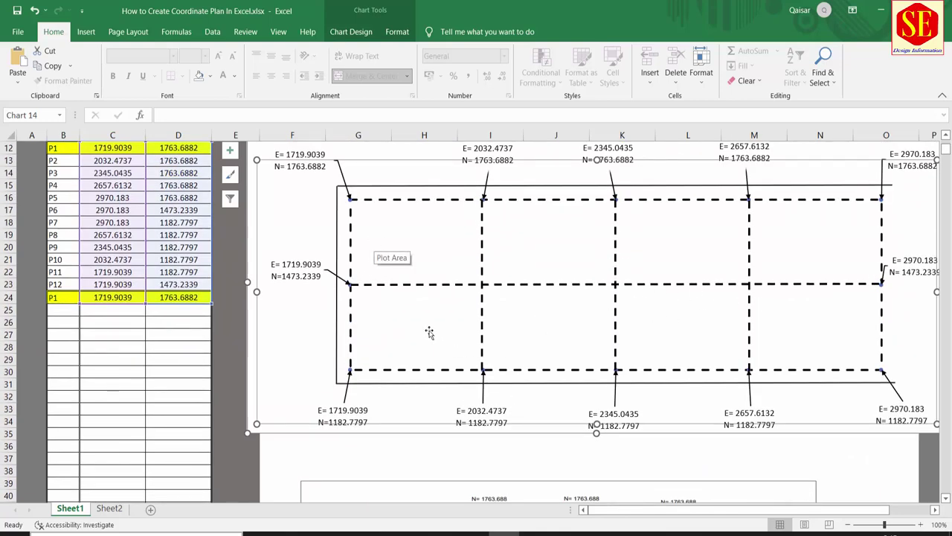
Copy the left border line to the grid's right edge to close the rectangle
click(337, 229)
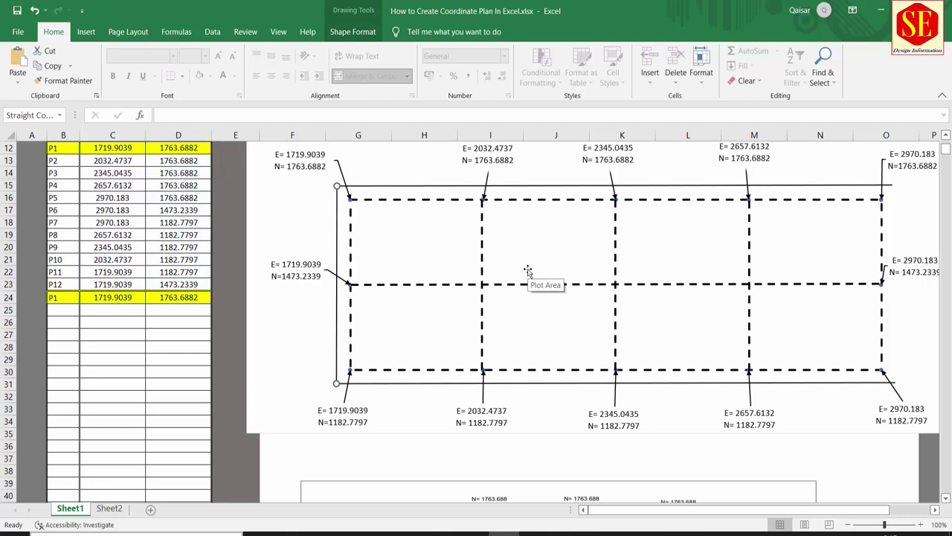
right_click(337, 213)
click(357, 234)
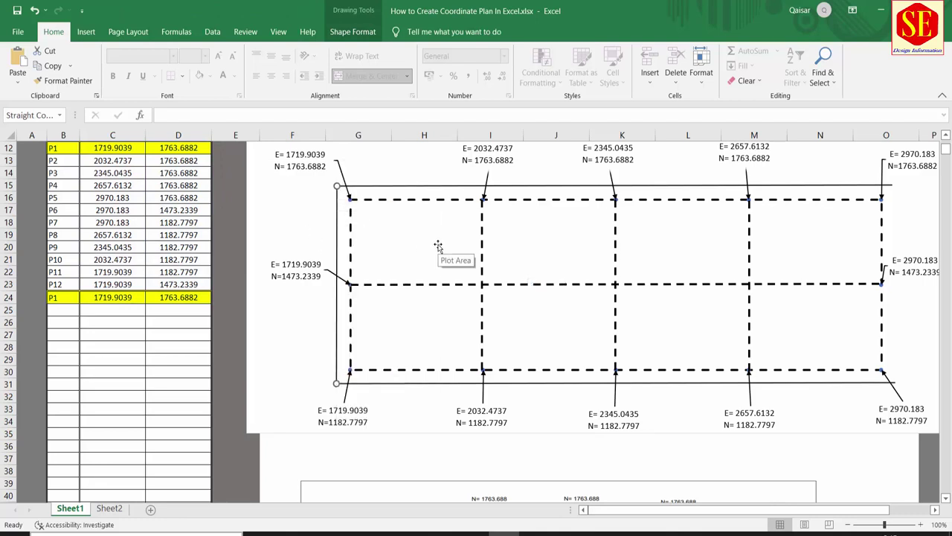
click(349, 235)
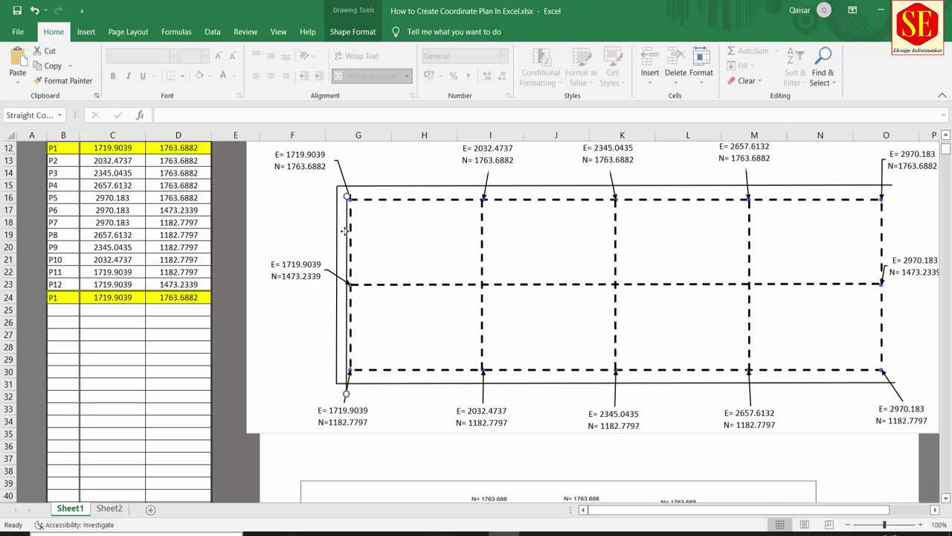
mouse_move(349, 235)
mouse_down()
mouse_move(831, 234)
mouse_move(894, 221)
mouse_up()
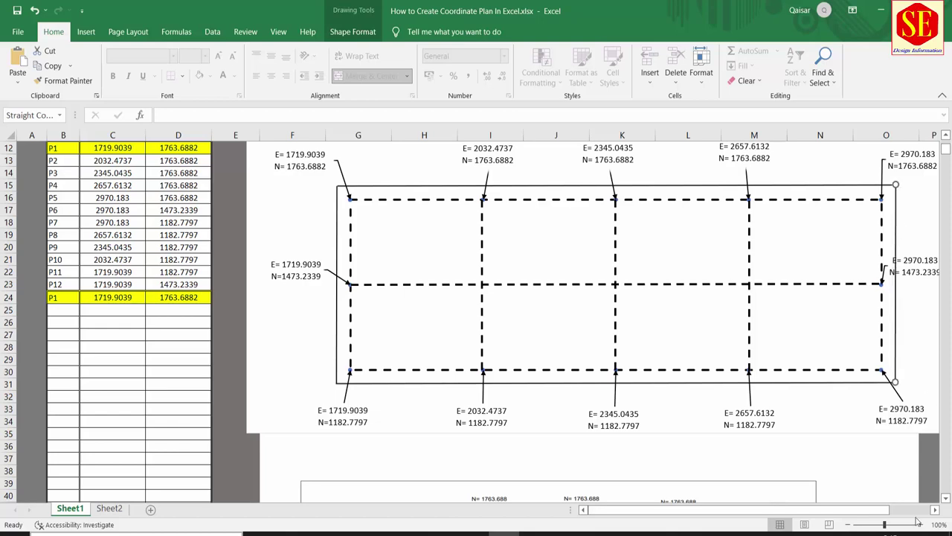
scroll(896, 223, up, 1)
click(887, 234)
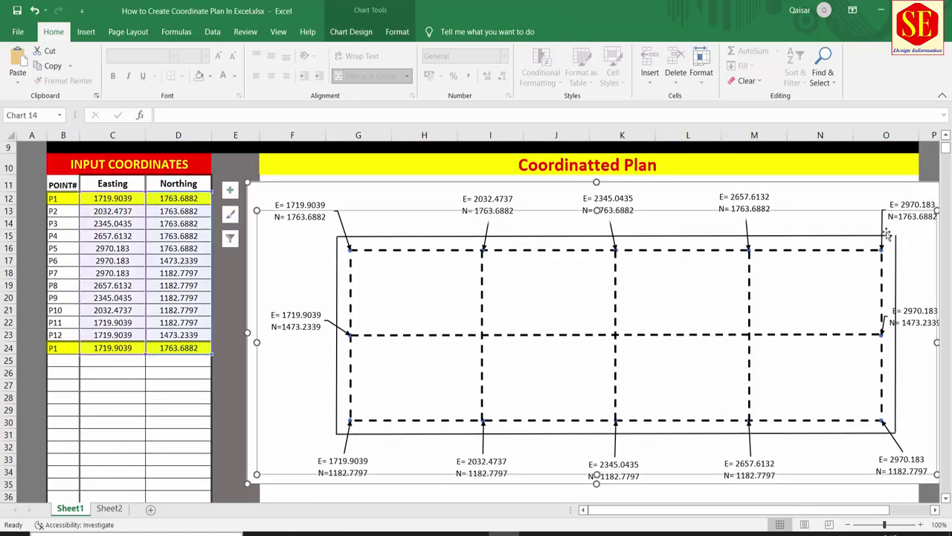
click(872, 236)
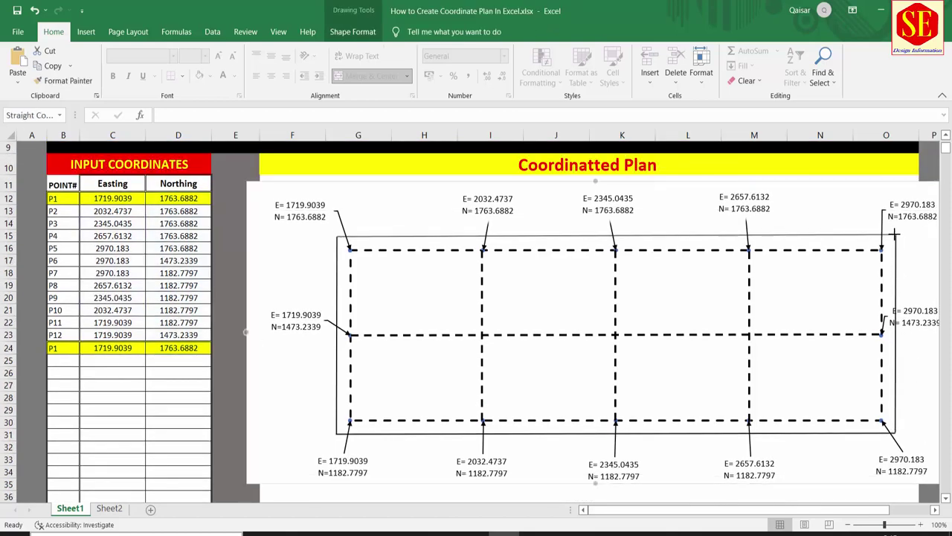
click(890, 236)
click(890, 236)
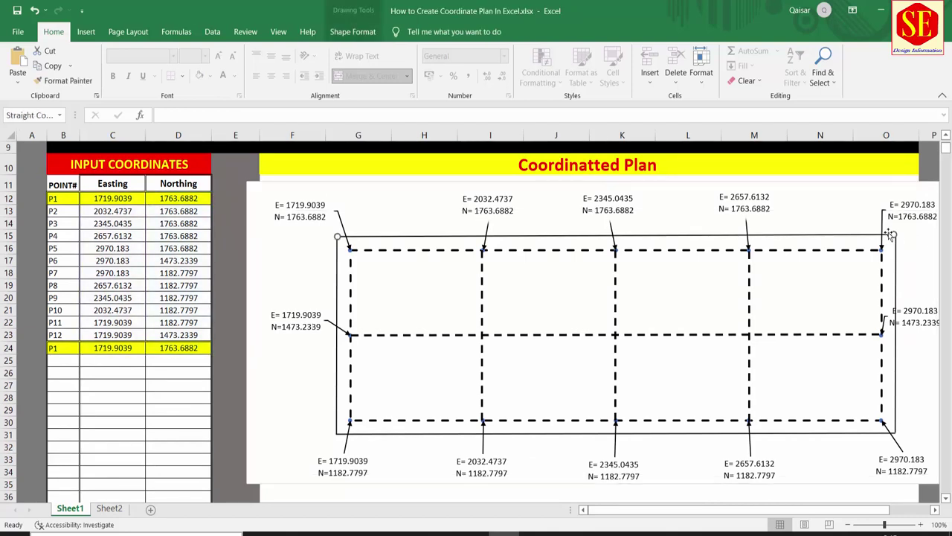
click(894, 234)
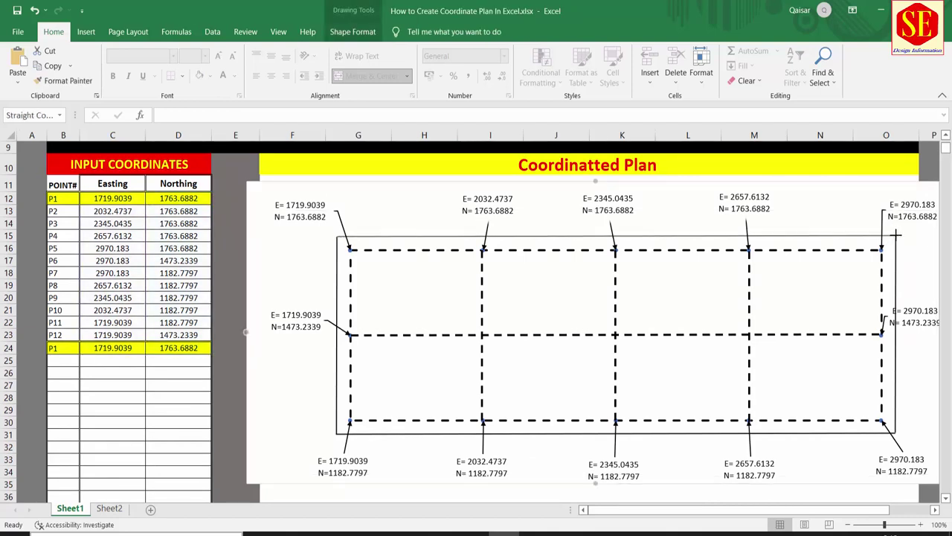
click(927, 266)
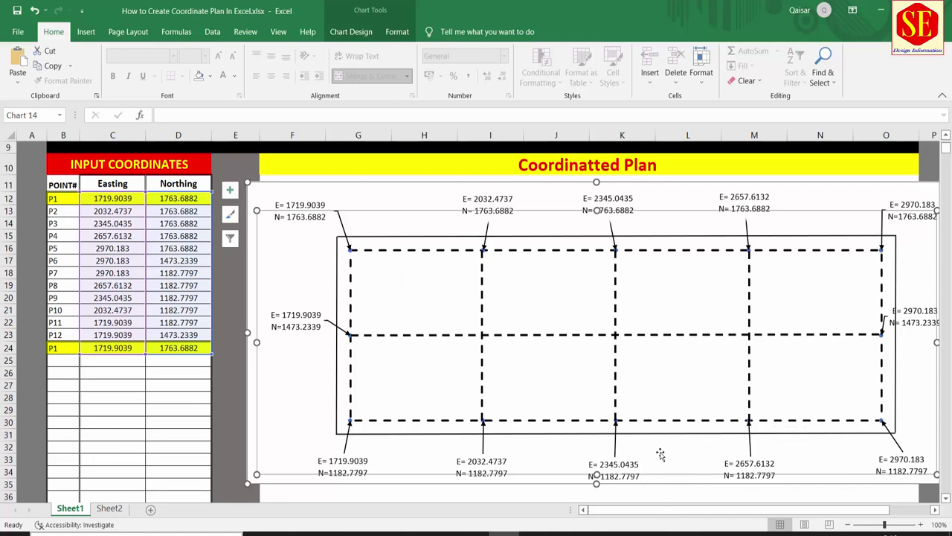
Thicken the bottom and left border lines to about 2 pt
click(388, 422)
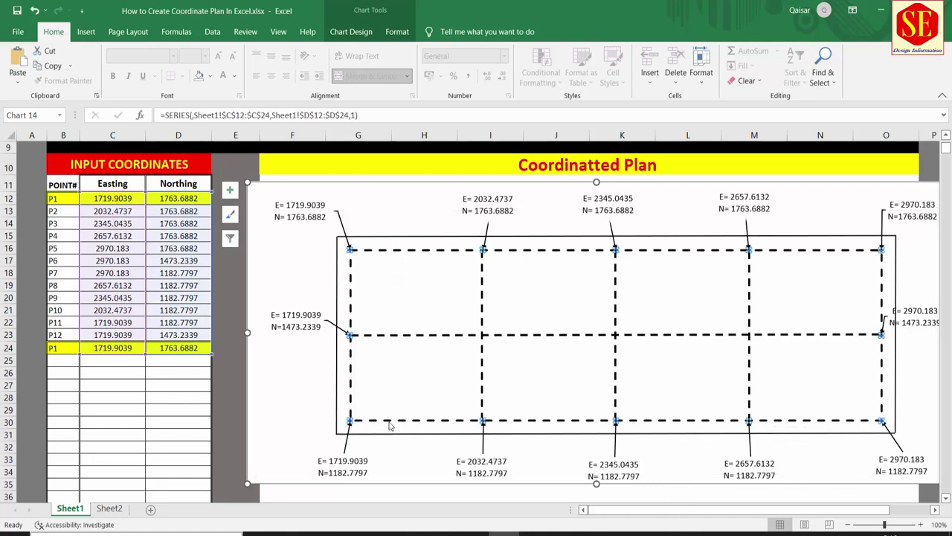
double_click(401, 421)
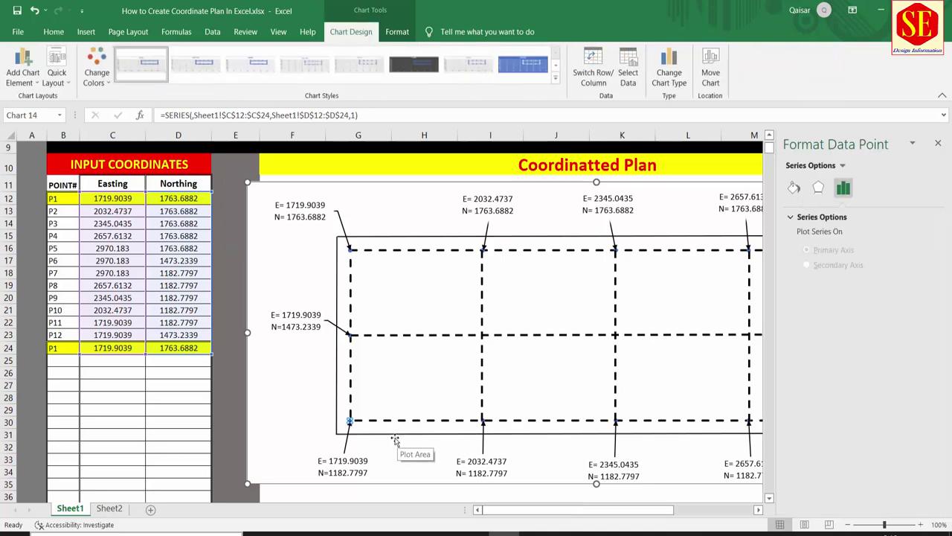
click(374, 434)
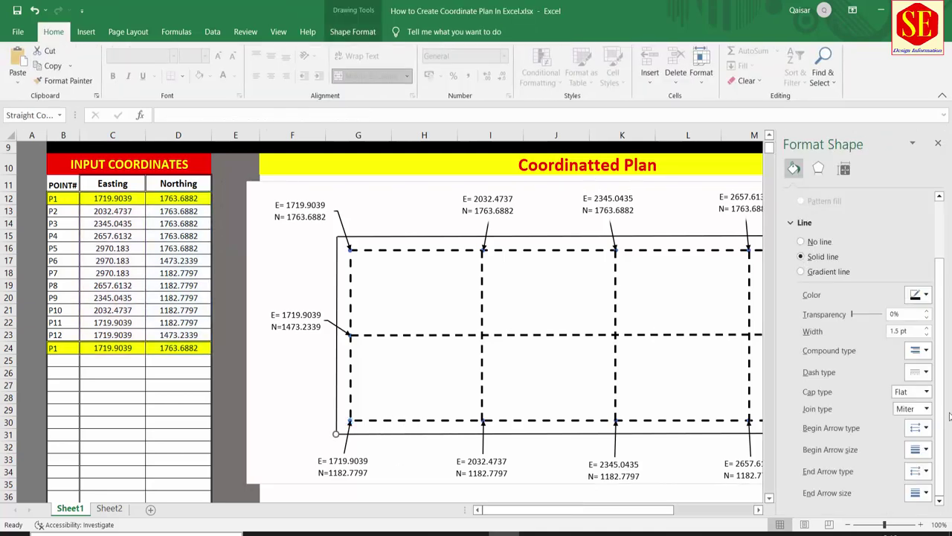
click(927, 328)
click(927, 328)
click(927, 328)
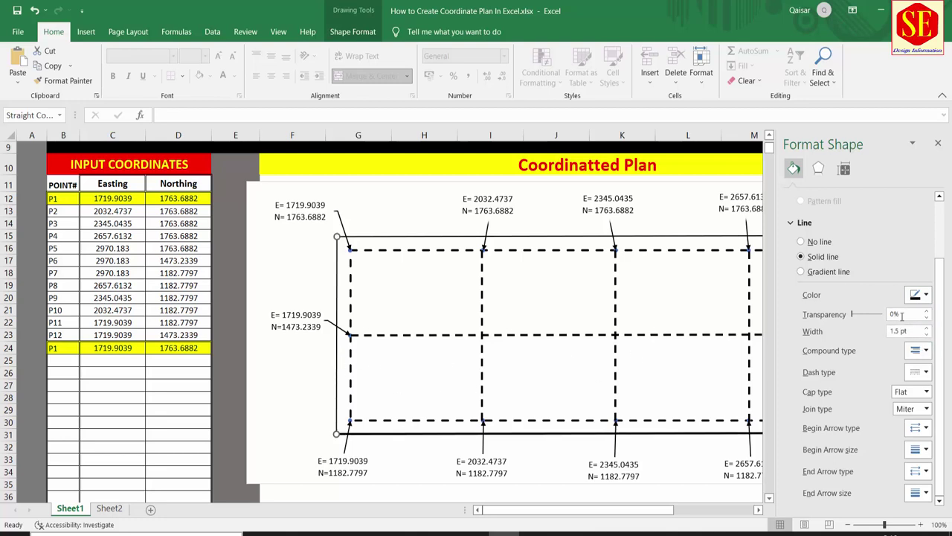
click(927, 328)
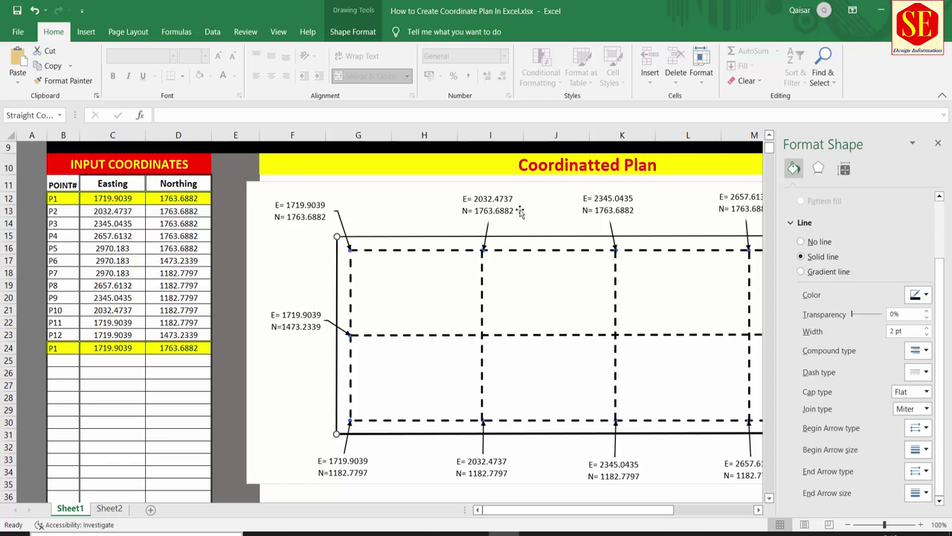
Thicken the top border line to 2 pt and the right one to 1.75 pt
click(430, 238)
click(927, 327)
click(927, 327)
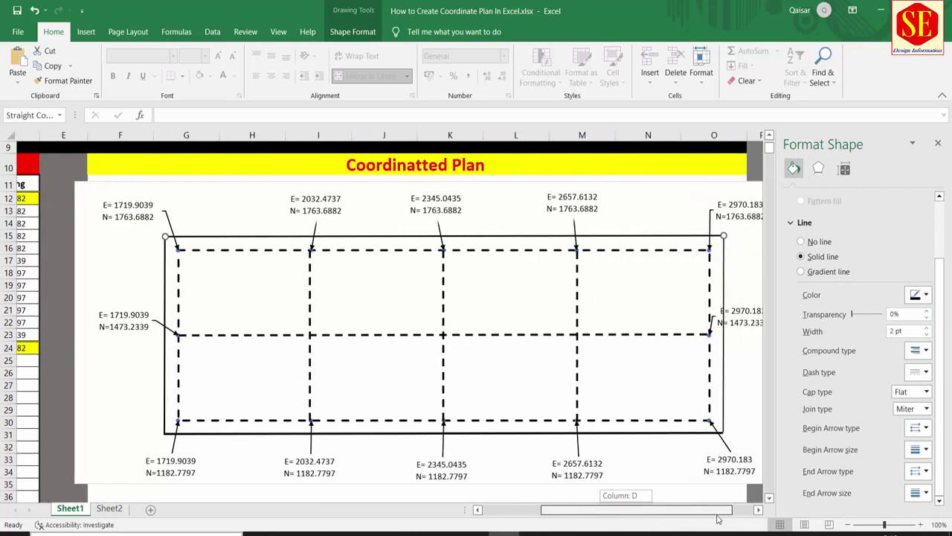
drag(627, 511, 707, 512)
click(652, 372)
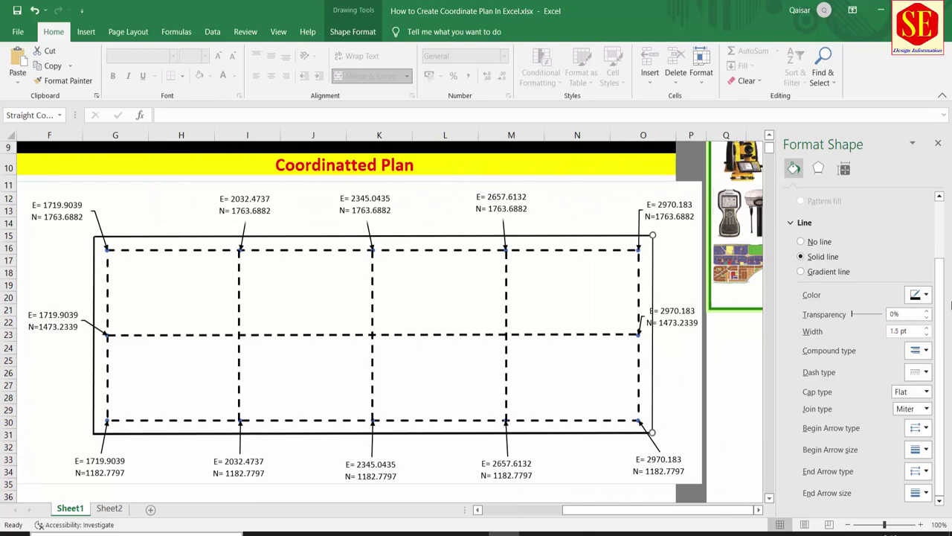
click(927, 328)
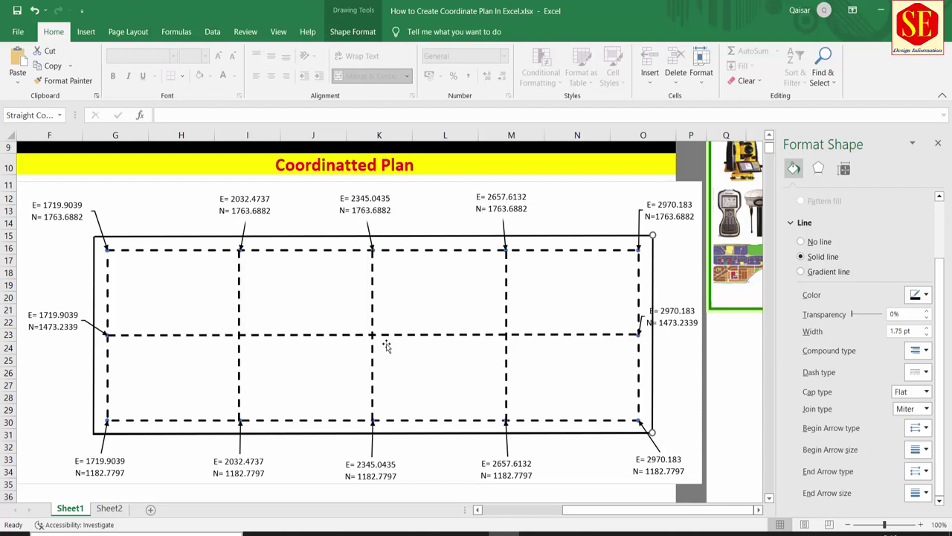
Close the Format Shape pane and review the reference drawing below before returning to the plan
click(938, 144)
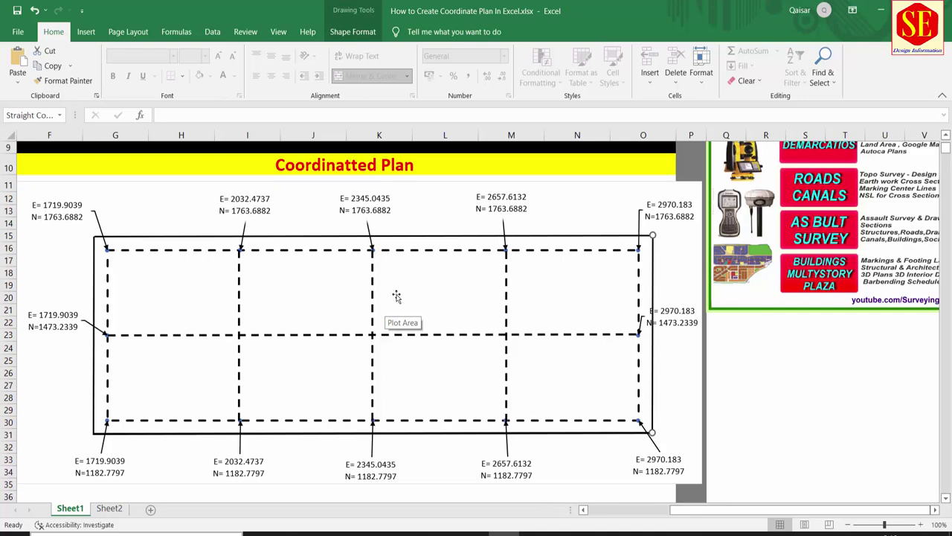
scroll(396, 296, down, 1)
scroll(397, 296, down, 2)
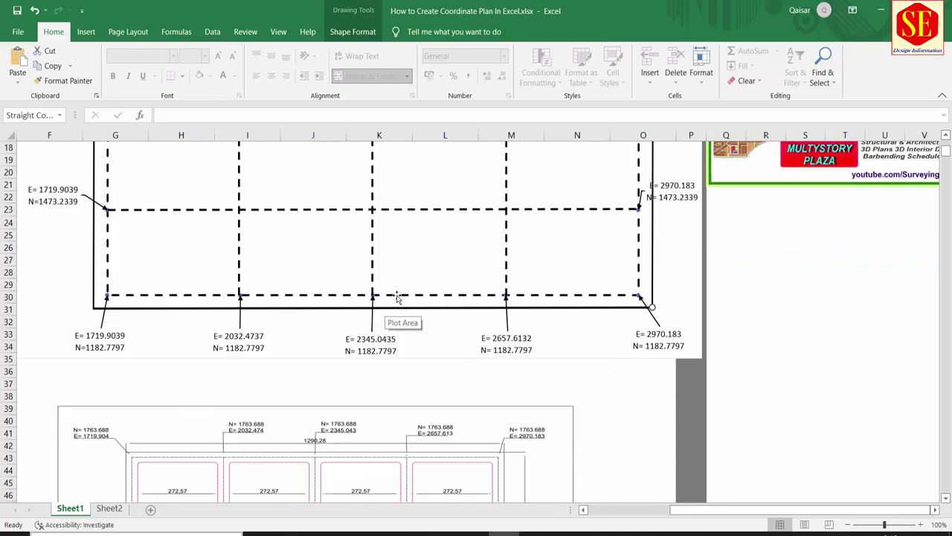
click(315, 371)
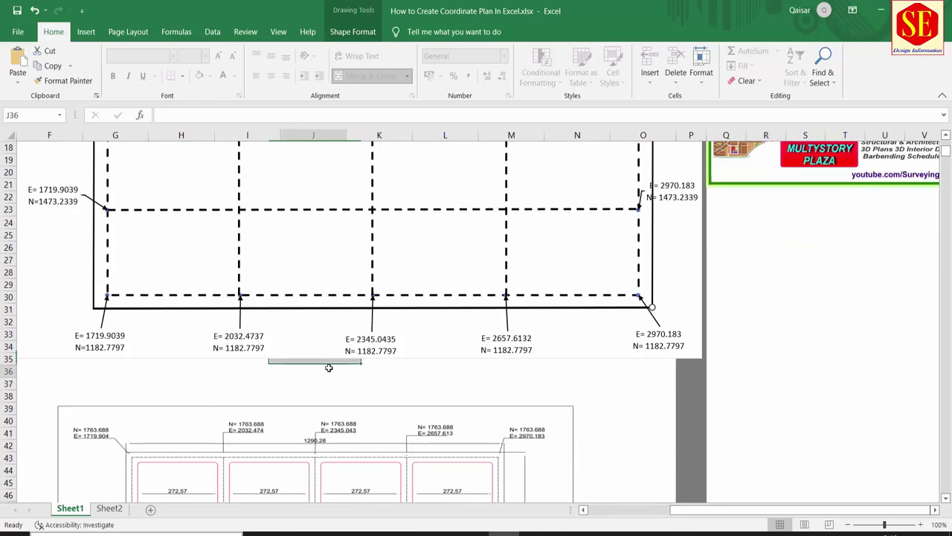
scroll(235, 378, down, 2)
scroll(235, 378, down, 1)
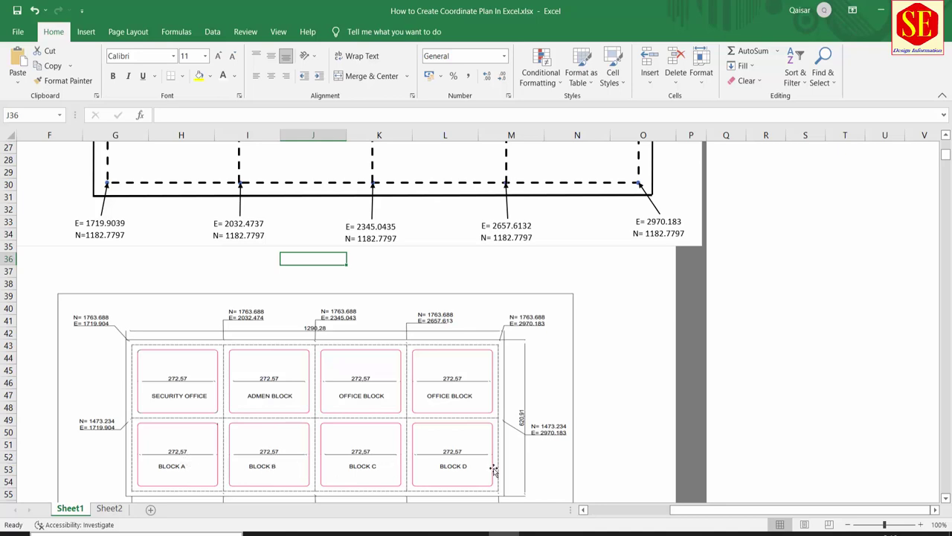
scroll(408, 427, up, 1)
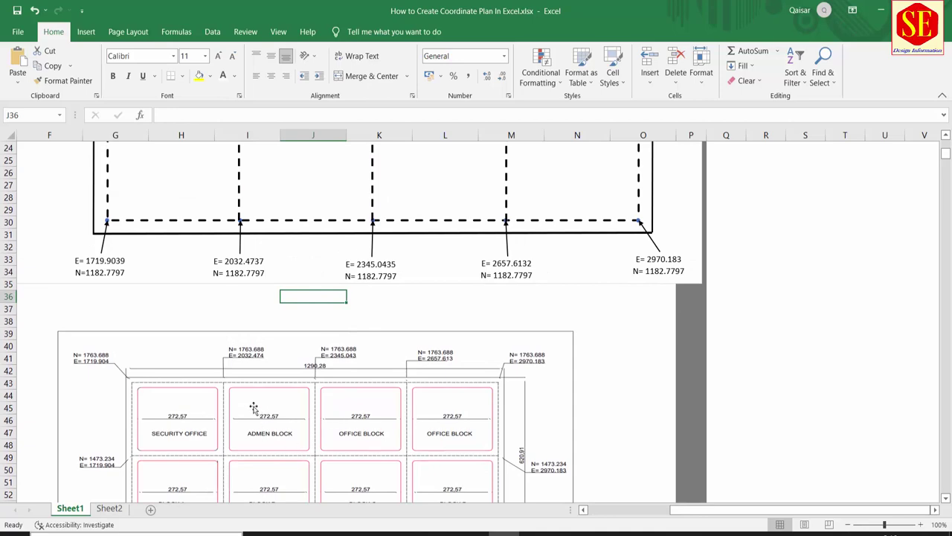
scroll(138, 412, up, 2)
scroll(139, 409, up, 3)
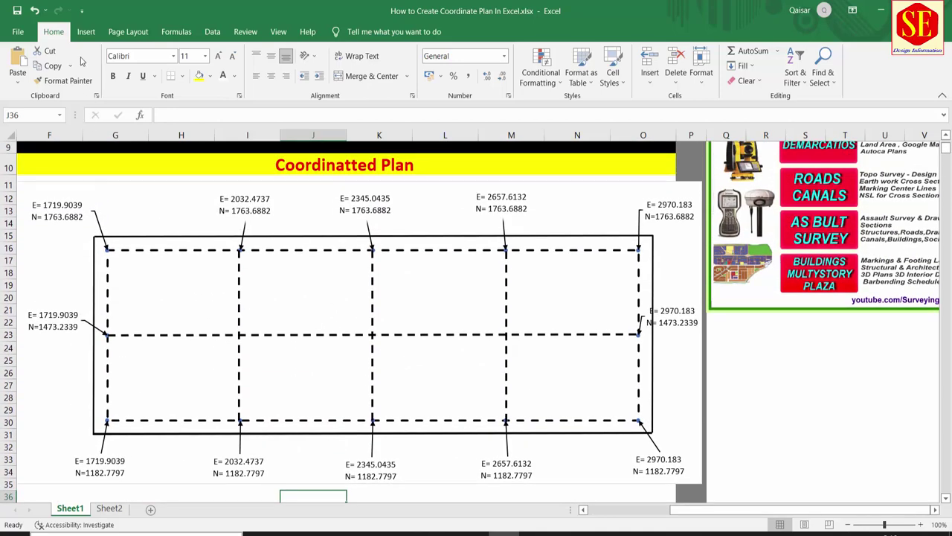
Draw a rounded rectangle inside the top-left bay of the grid
click(87, 32)
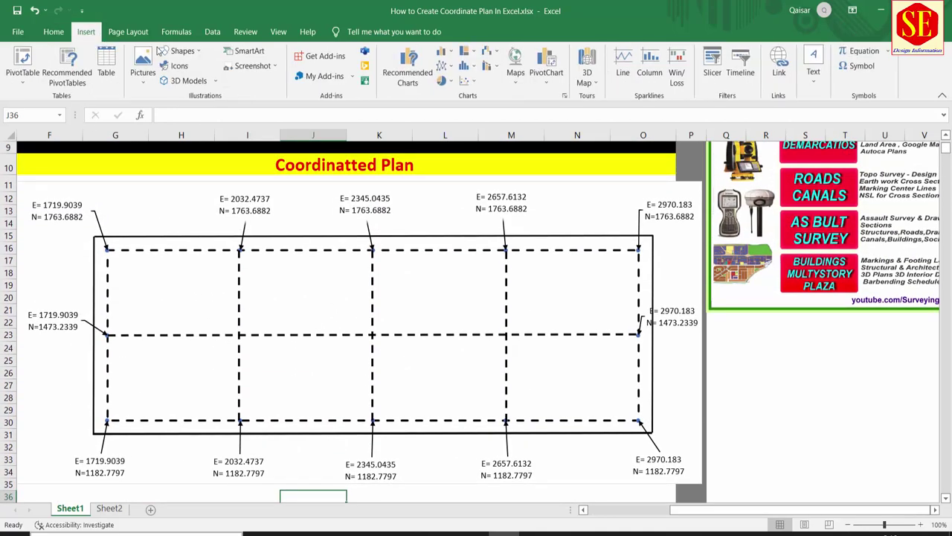
click(179, 51)
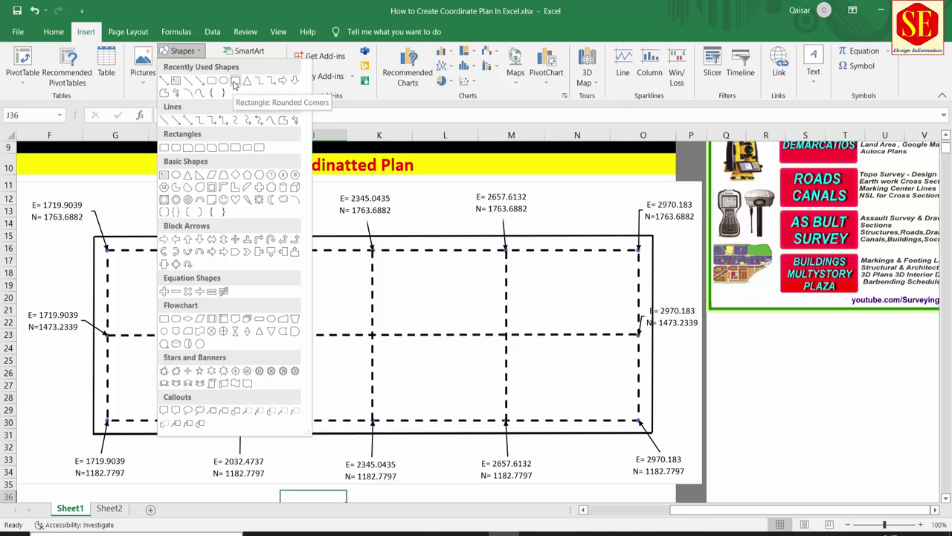
click(235, 81)
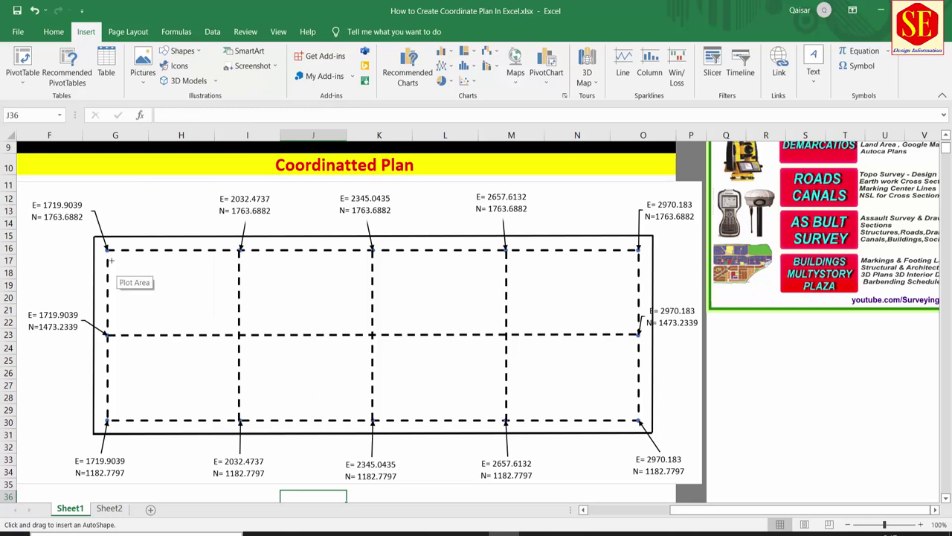
drag(114, 257, 230, 326)
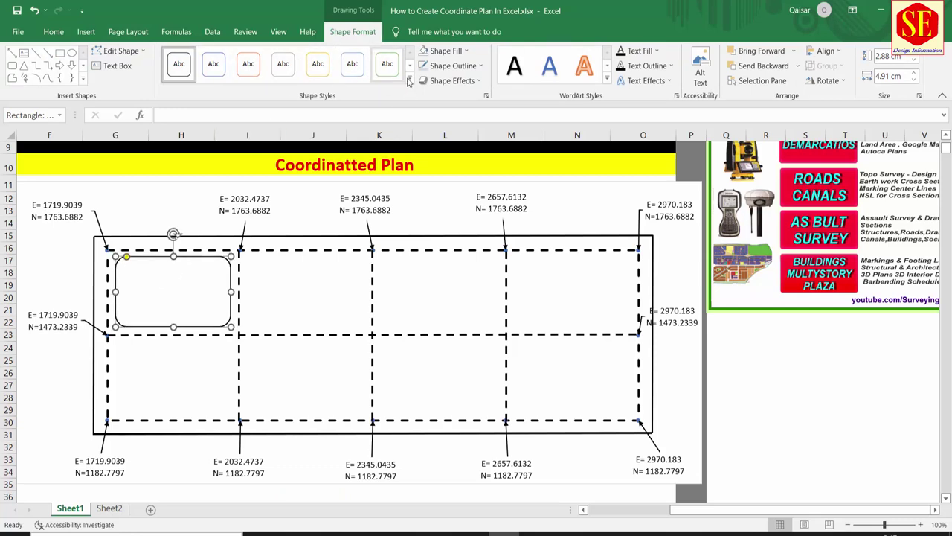
Give the rounded rectangle the white outlined shape style instead of the black filled one
click(409, 82)
click(177, 136)
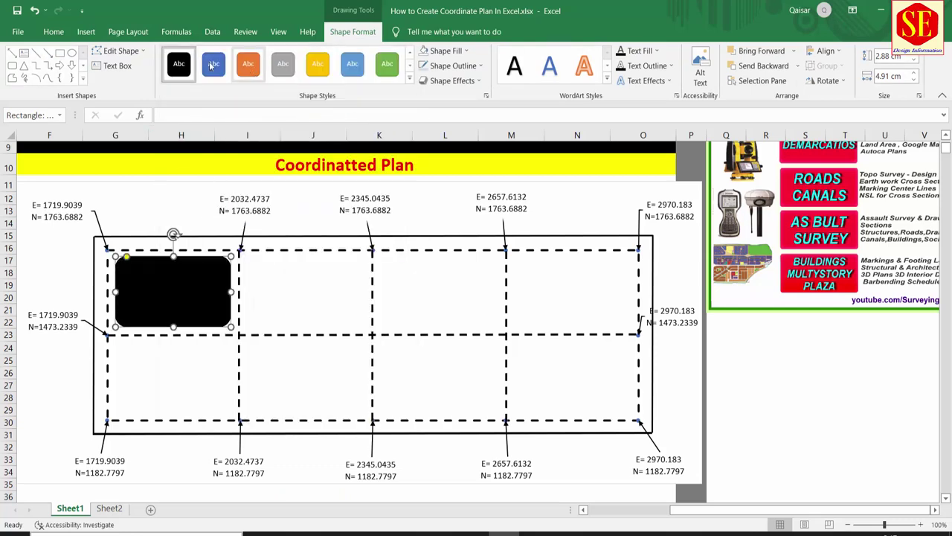
key(ctrl+z)
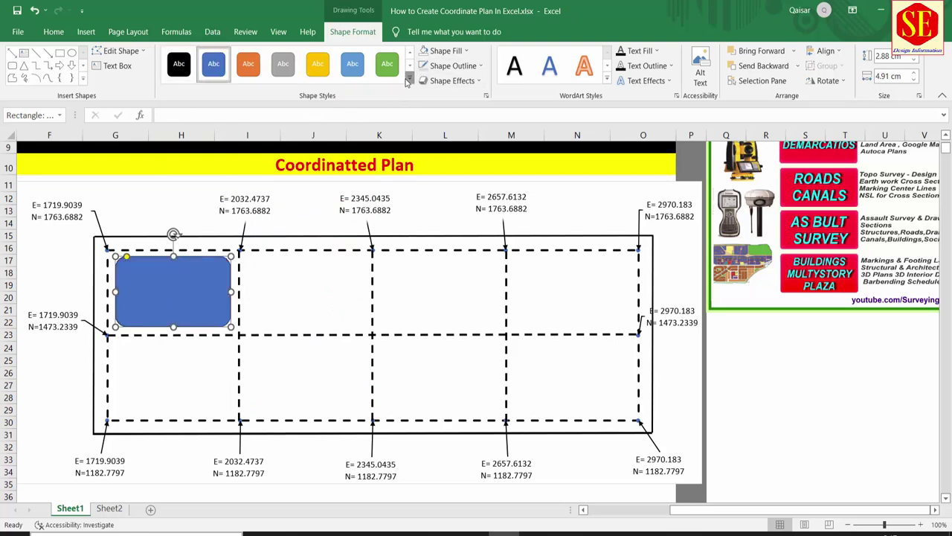
click(409, 82)
click(177, 100)
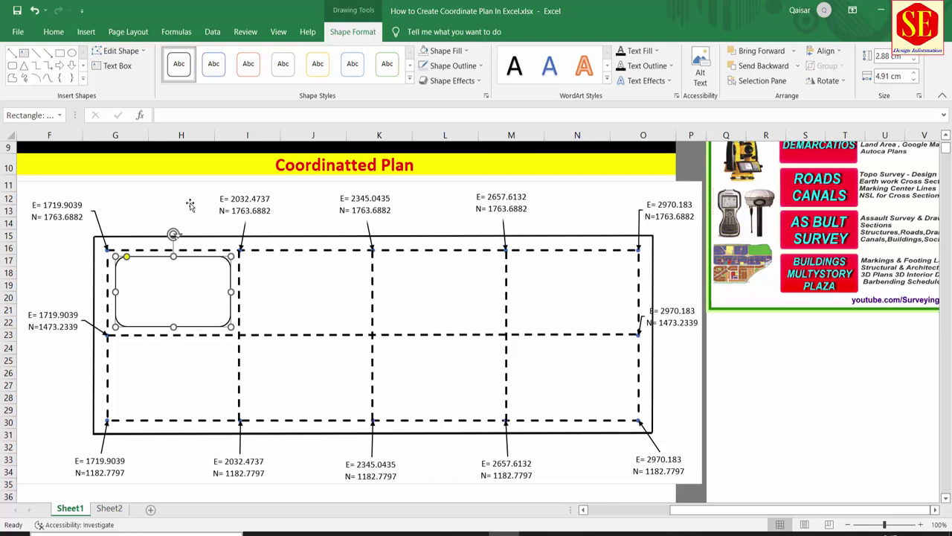
key(Escape)
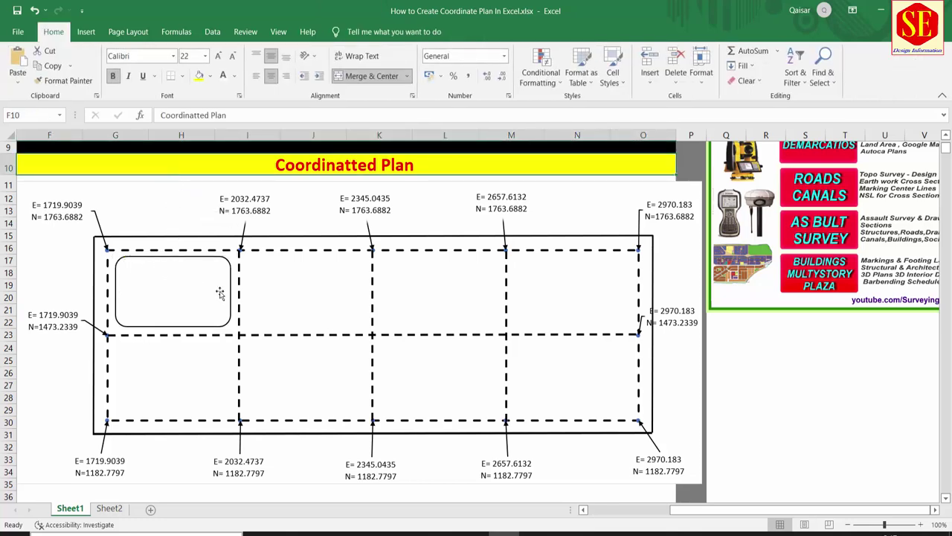
Duplicate the rounded rectangle into the second top bay and nudge it to fit
click(149, 296)
right_click(149, 295)
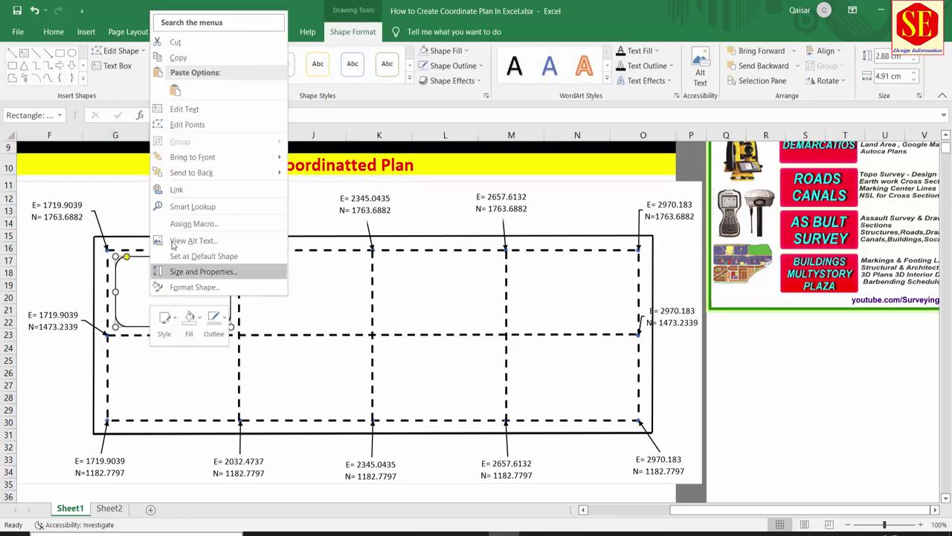
key(Escape)
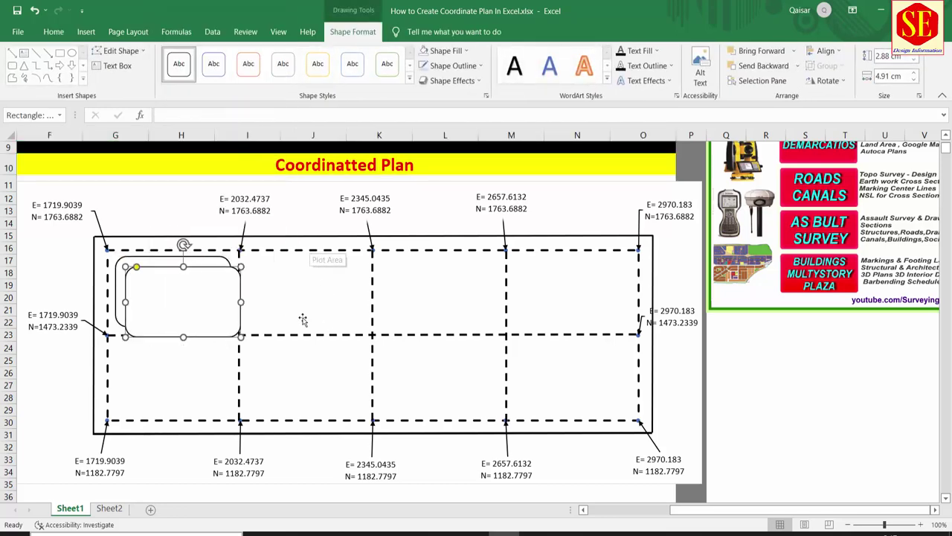
drag(171, 298, 294, 288)
key(Left)
key(Left)
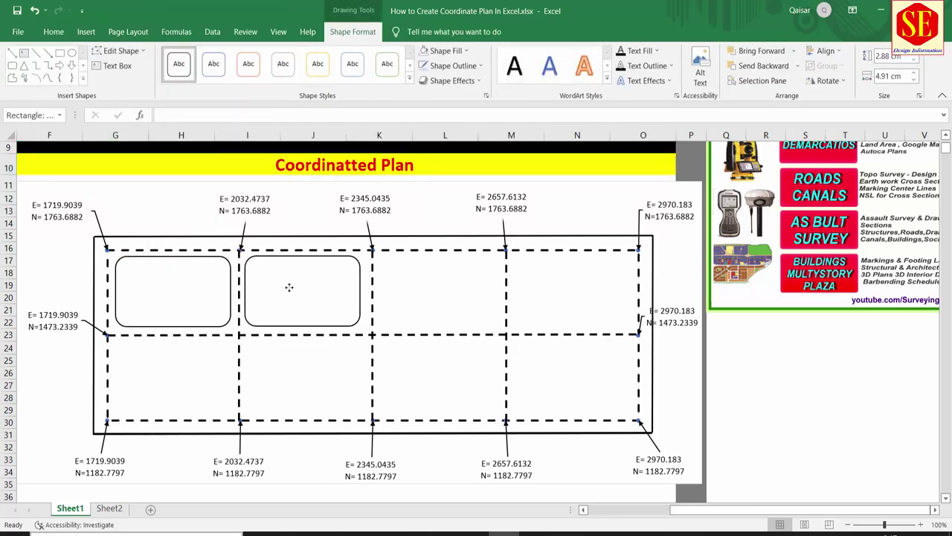
key(Left)
key(Left)
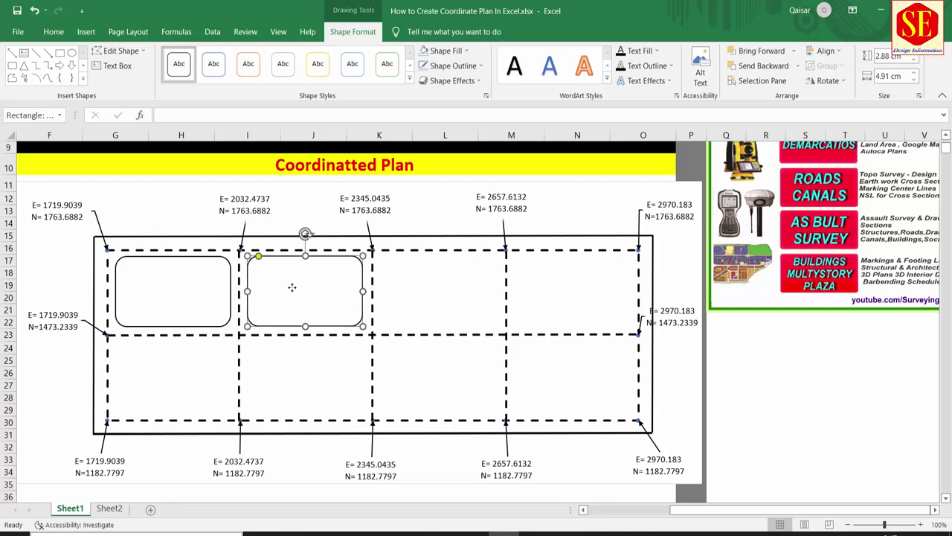
Paste copies of the rectangle into the third and fourth top bays
right_click(292, 290)
click(351, 52)
key(ctrl+v)
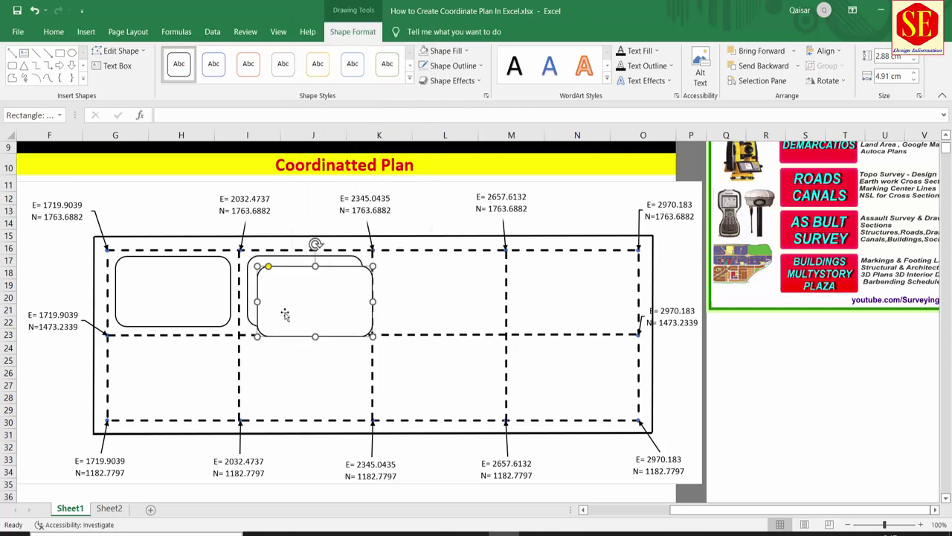
drag(283, 313, 408, 302)
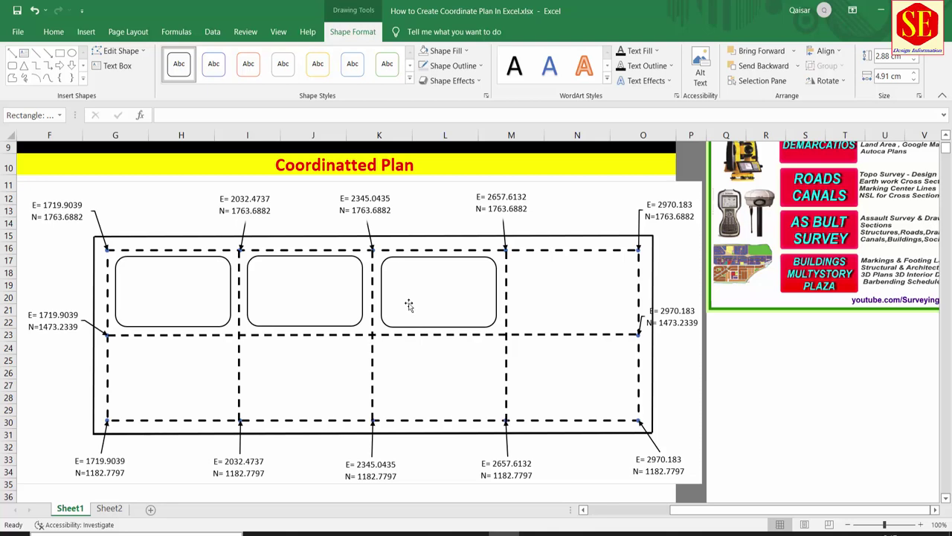
mouse_move(408, 305)
mouse_down()
mouse_move(542, 281)
mouse_move(533, 288)
mouse_up()
key(ctrl+v)
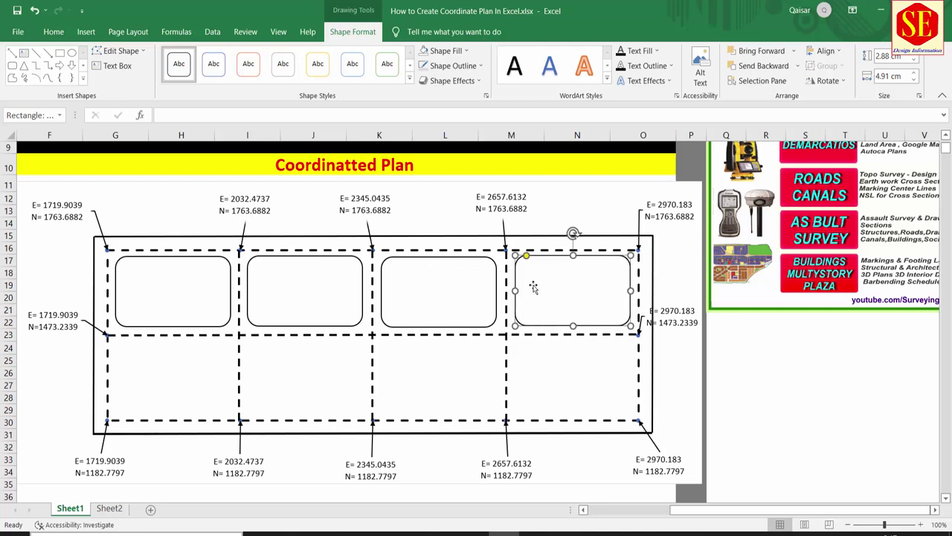
Apply the white outlined style to the fourth top rectangle
click(409, 77)
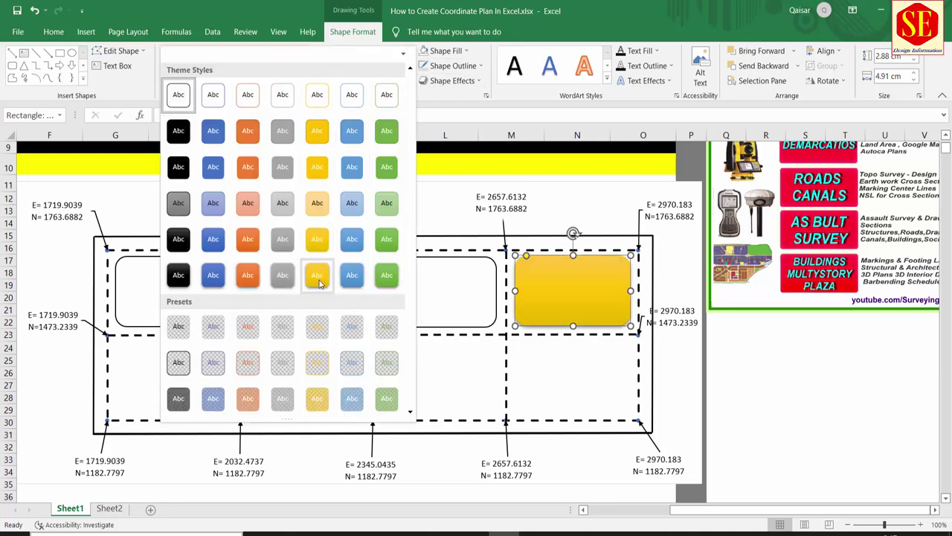
click(279, 327)
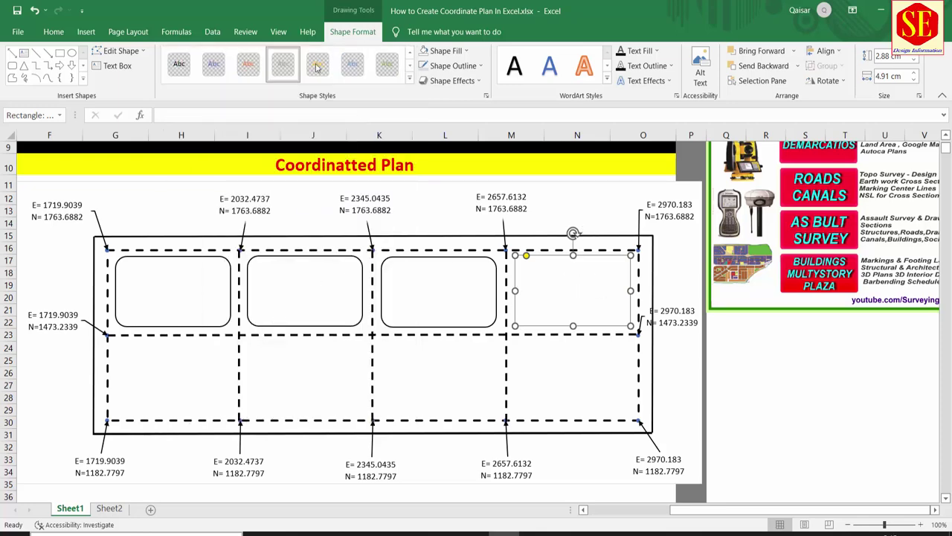
click(409, 78)
click(179, 87)
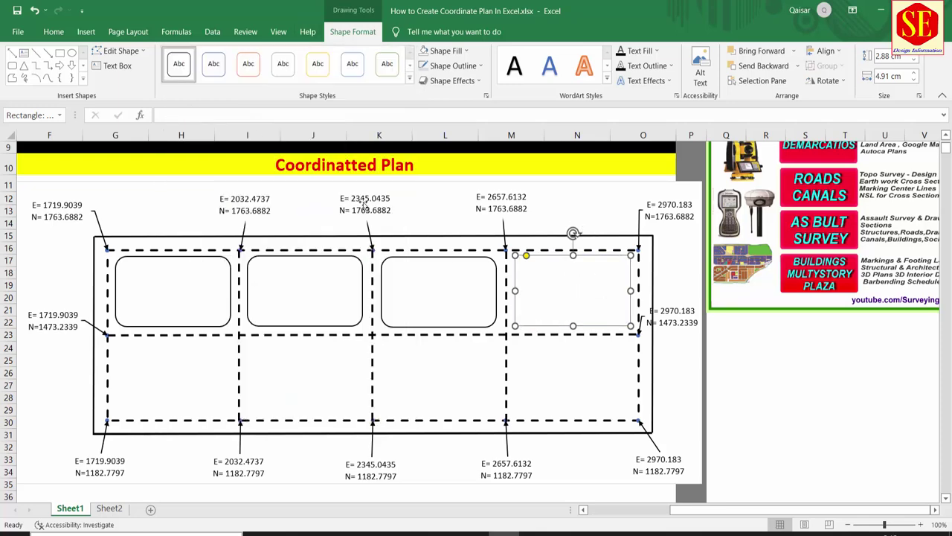
click(534, 364)
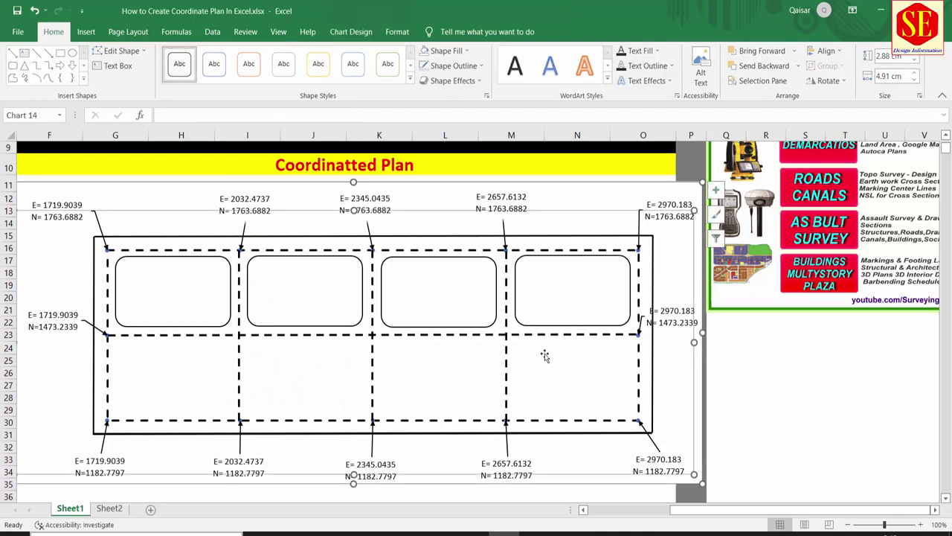
click(556, 281)
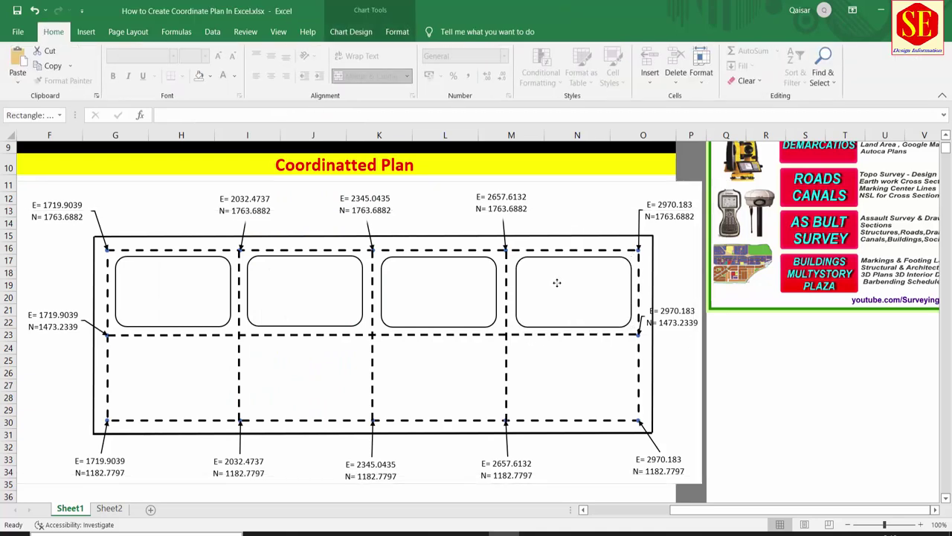
Copy the four top-row rectangles and paste them down into the bottom-row bays
ctrl+click(441, 294)
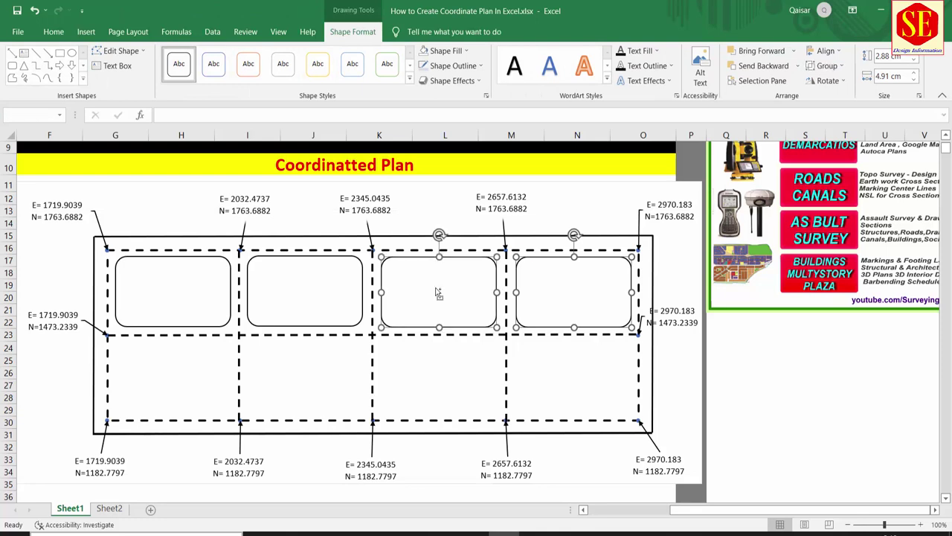
ctrl+click(325, 296)
ctrl+click(202, 277)
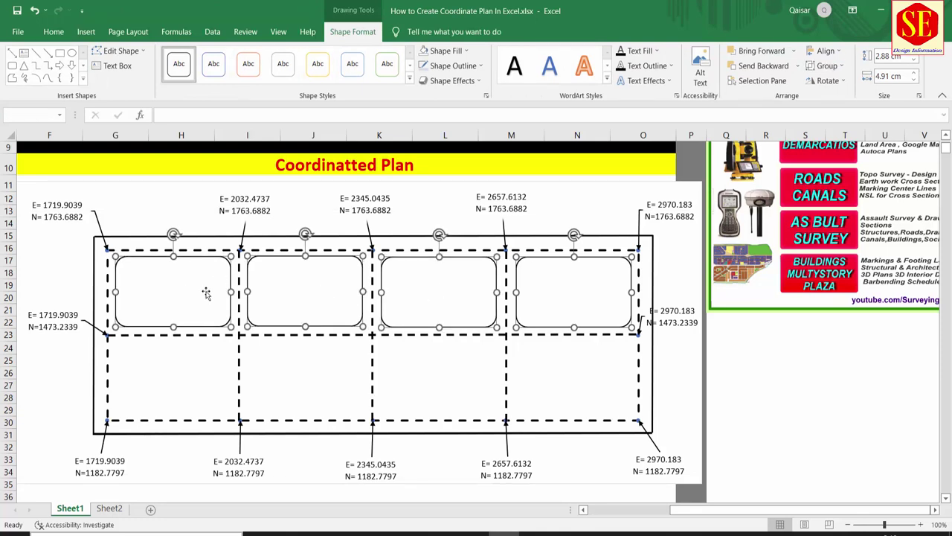
right_click(182, 278)
click(209, 330)
key(ctrl+v)
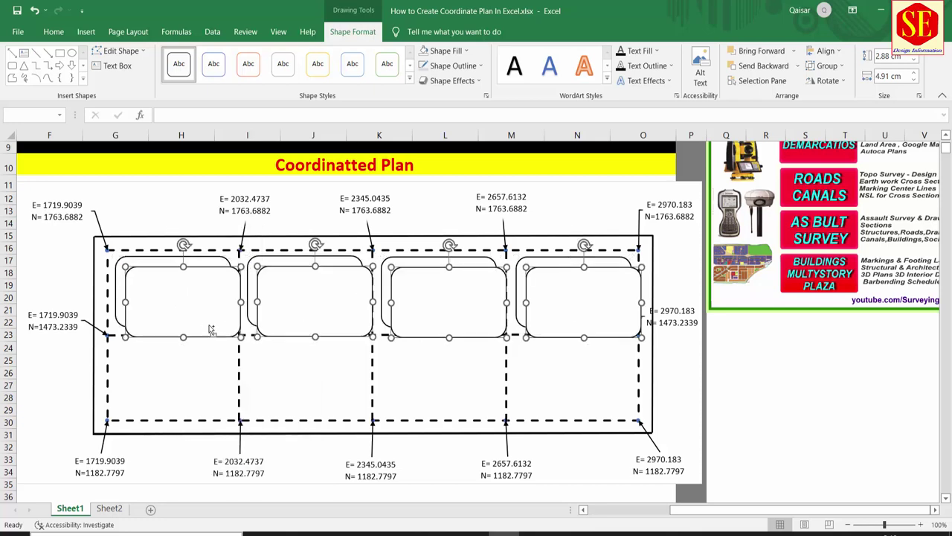
drag(182, 287, 170, 360)
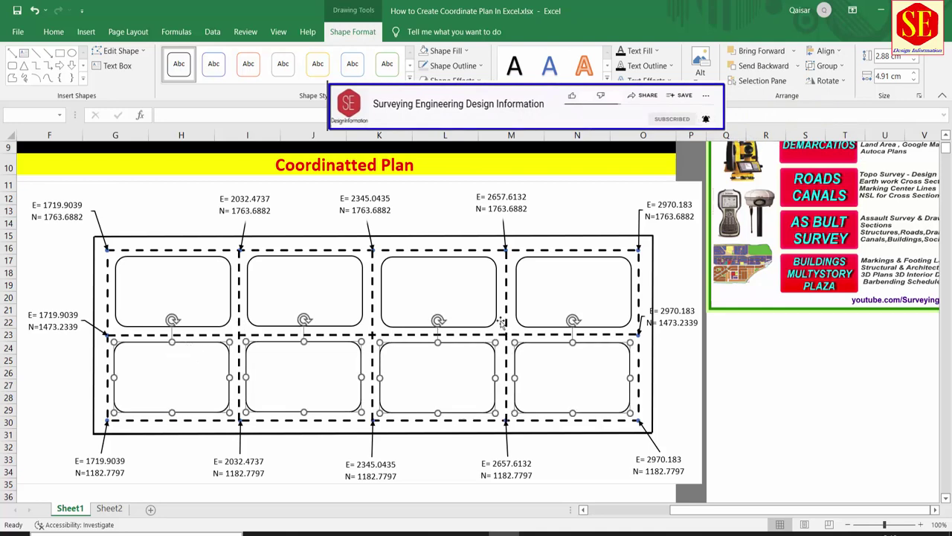
click(609, 221)
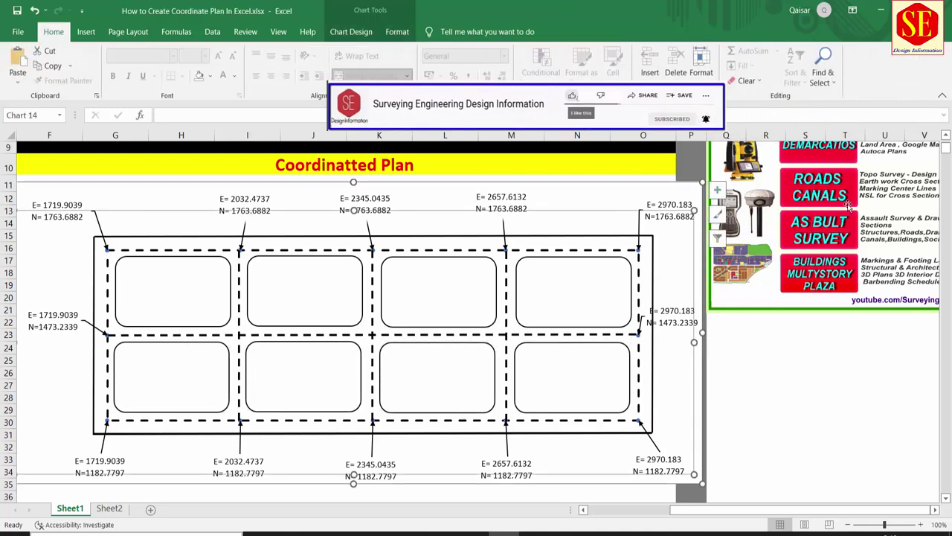
drag(694, 511, 633, 511)
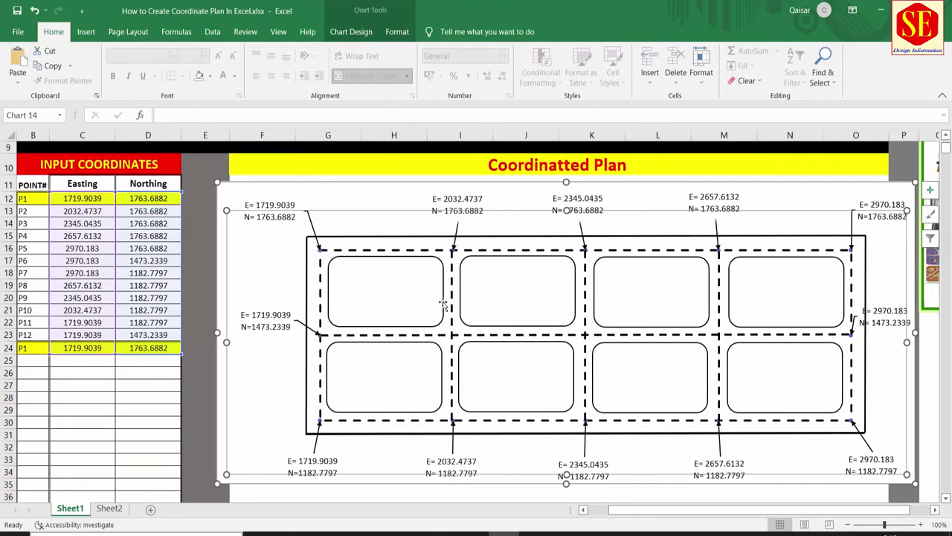
Select all eight rounded rectangles, four in each grid row
click(418, 298)
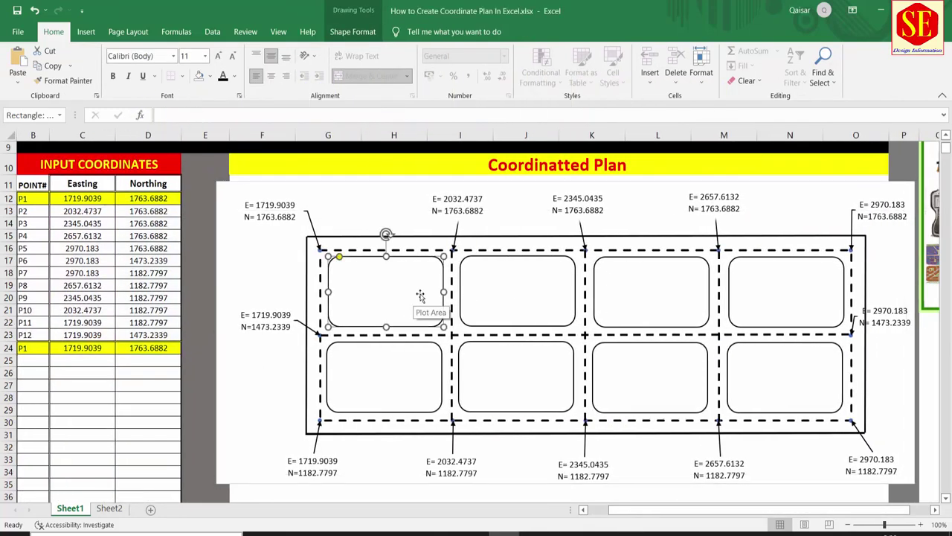
ctrl+click(500, 291)
ctrl+click(633, 299)
ctrl+click(744, 287)
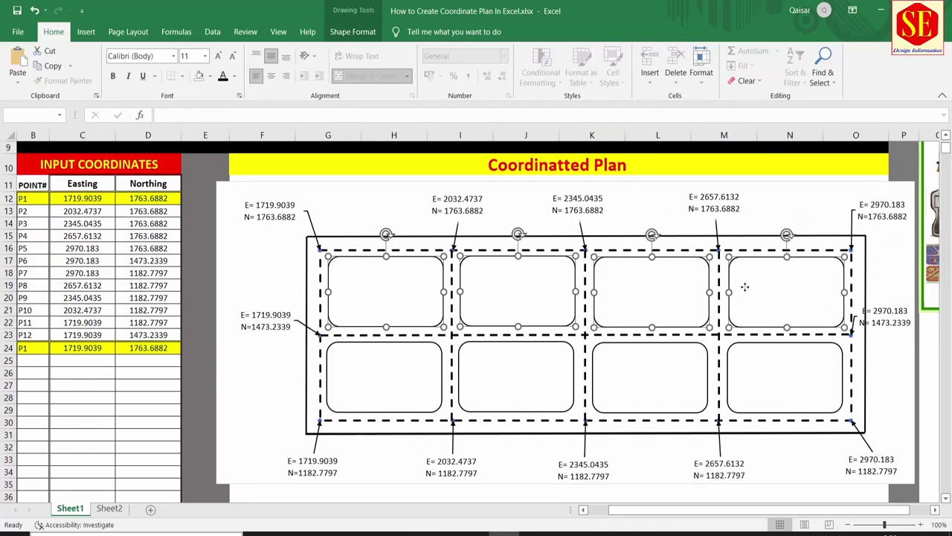
ctrl+click(377, 379)
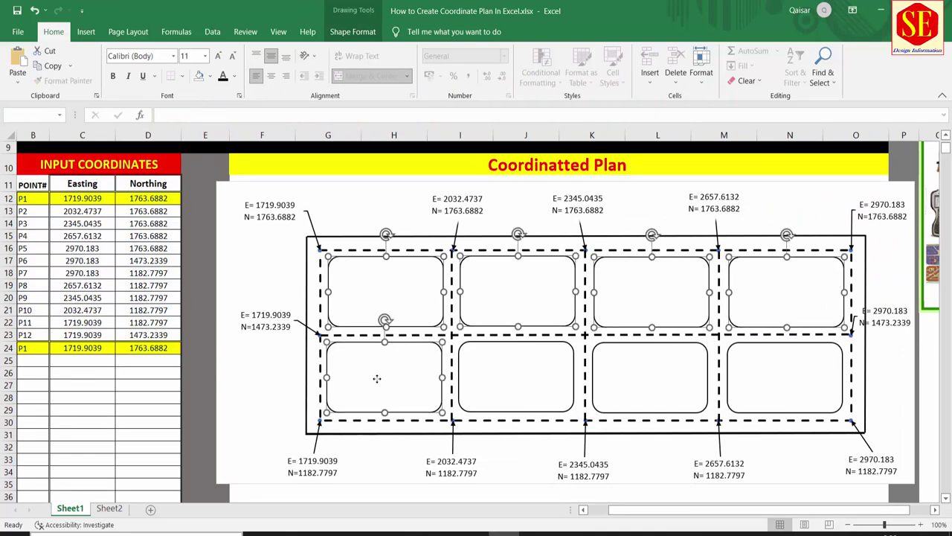
ctrl+click(512, 382)
ctrl+click(637, 378)
ctrl+click(797, 381)
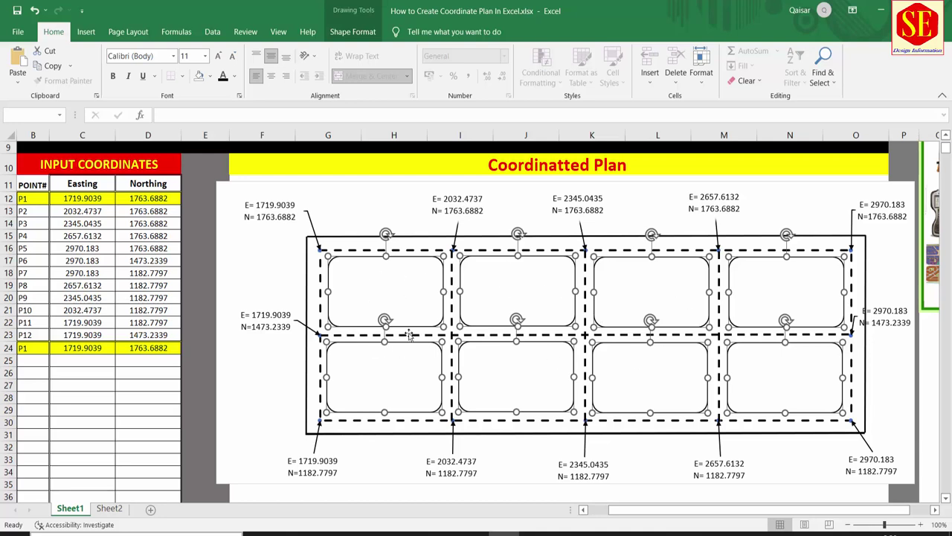
Give the selected rectangles red outlines with 2¼ pt weight
right_click(498, 294)
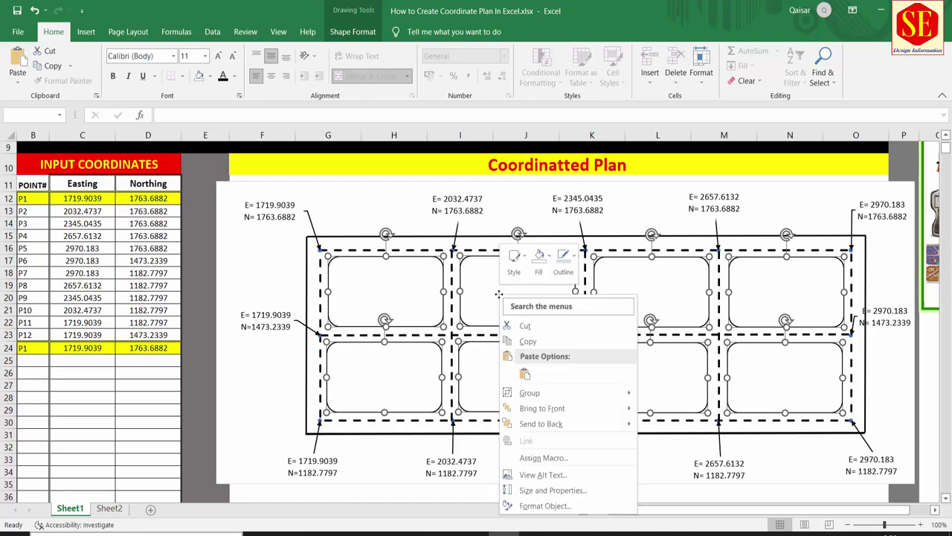
click(548, 255)
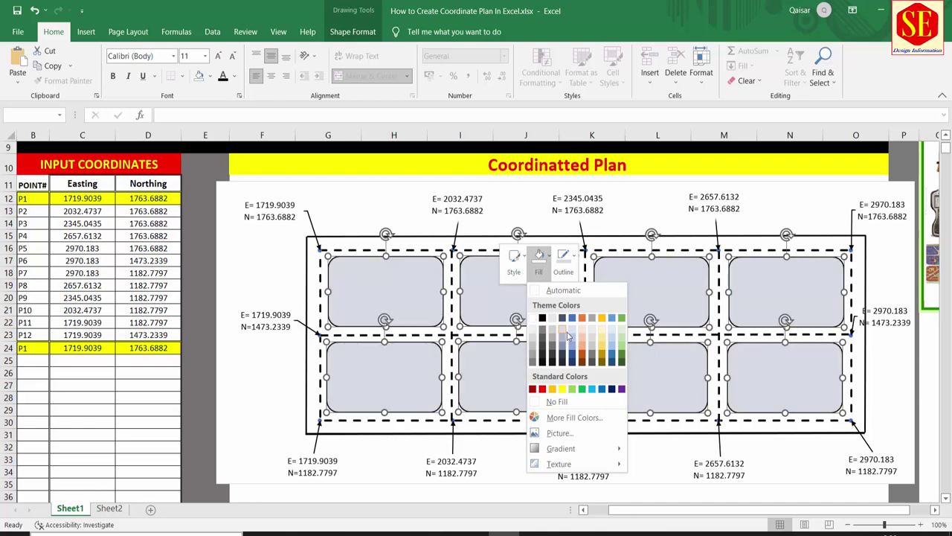
click(573, 258)
click(573, 257)
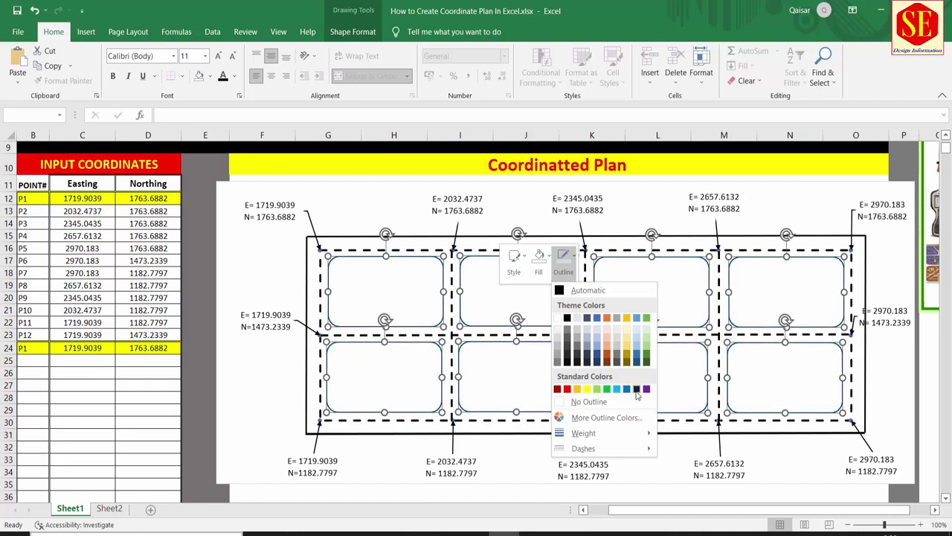
click(568, 390)
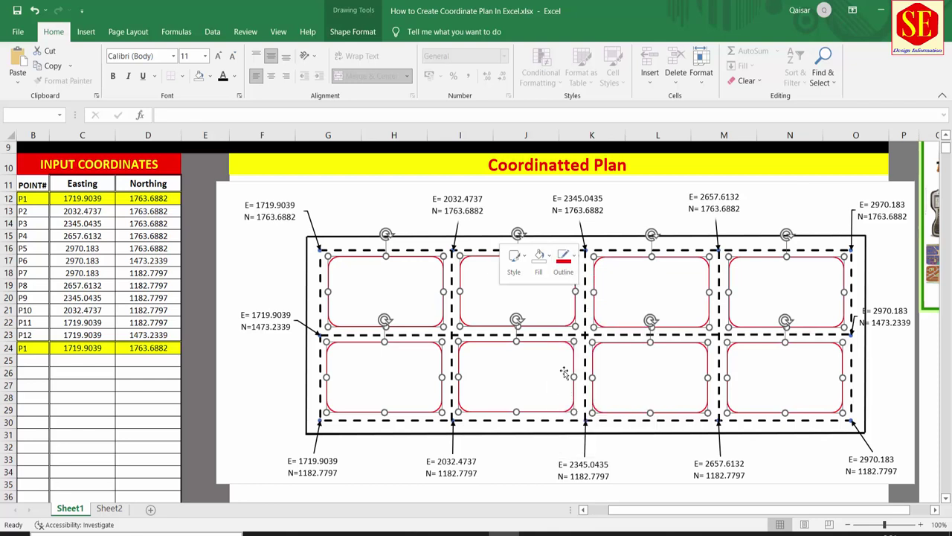
click(563, 262)
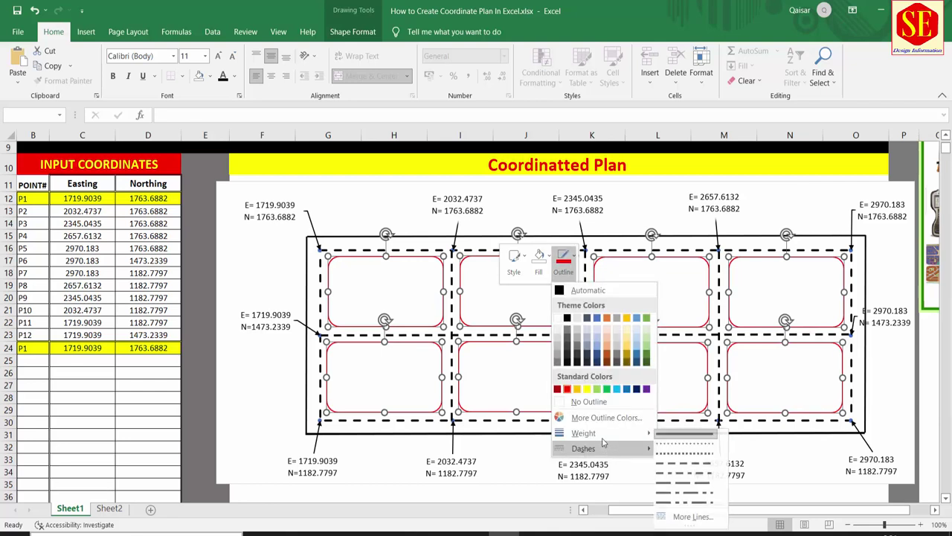
mouse_move(583, 433)
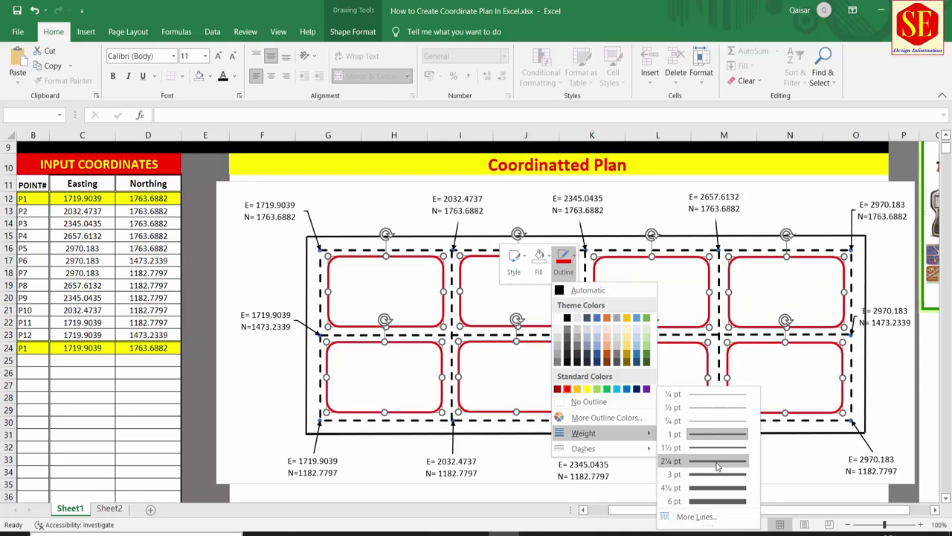
click(717, 461)
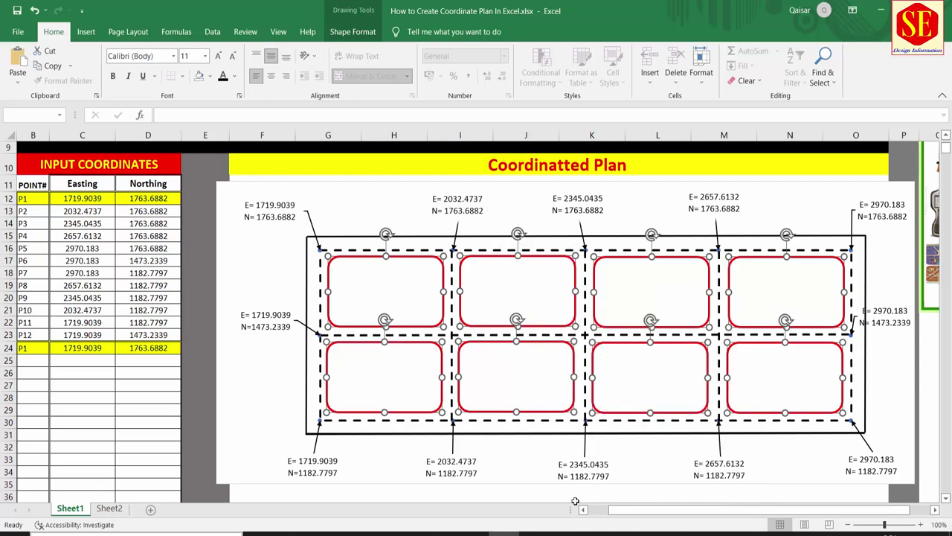
click(497, 493)
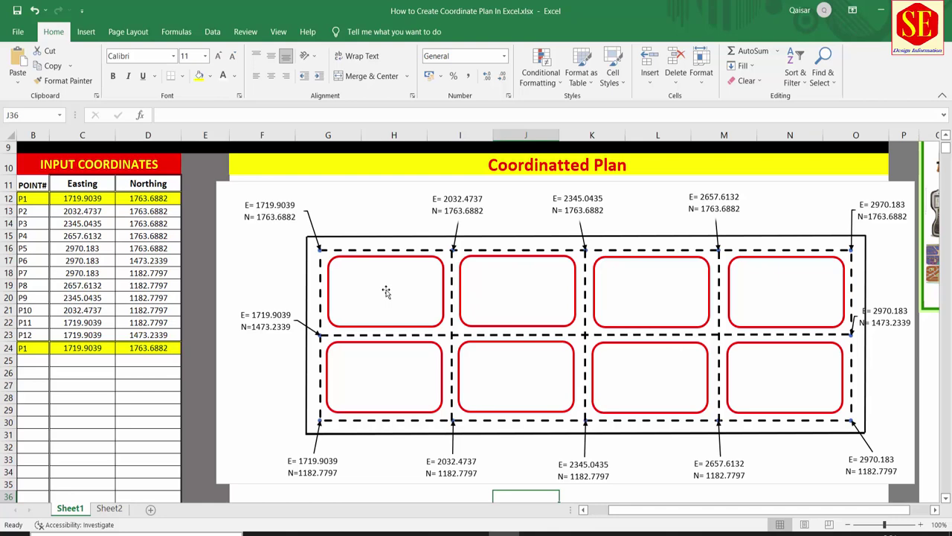
Draw a double-headed arrow line across the width of the top-left red block
scroll(473, 346, down, 5)
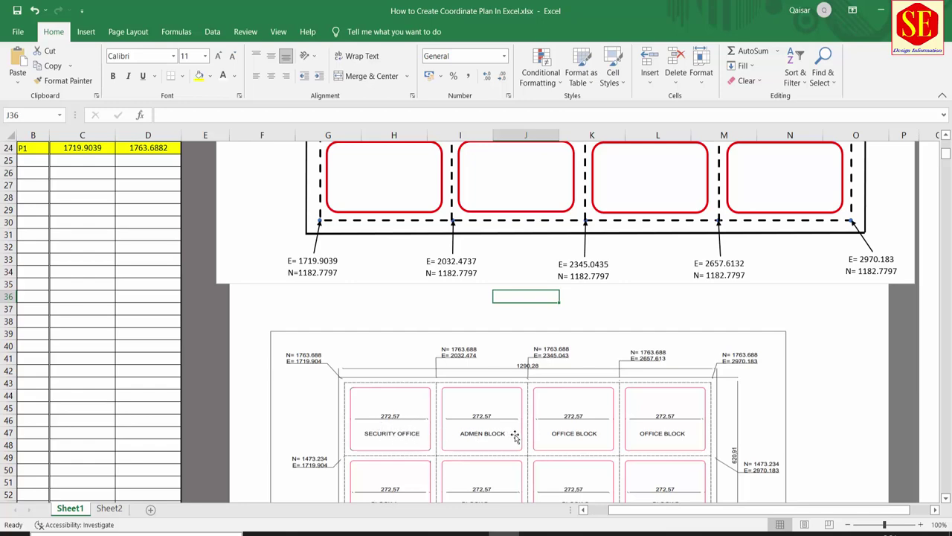
scroll(636, 425, up, 4)
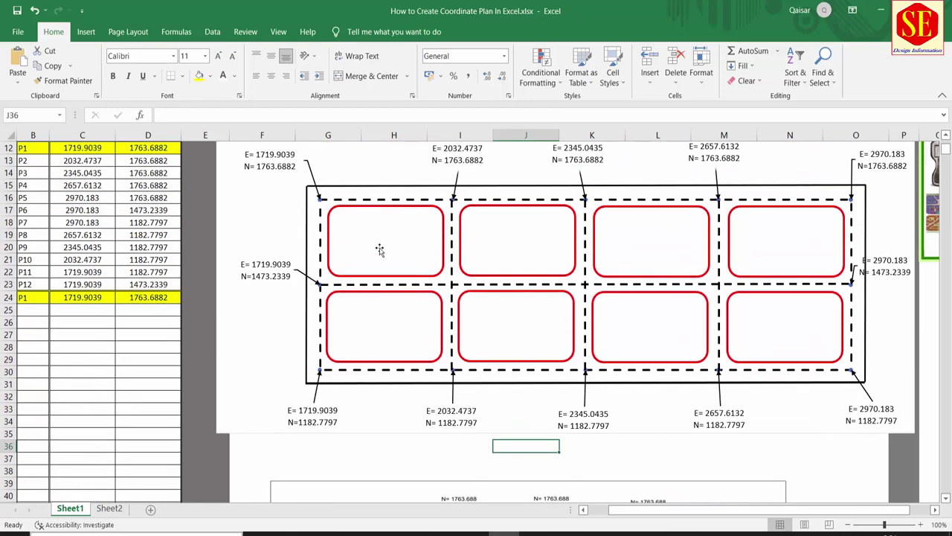
scroll(379, 249, up, 1)
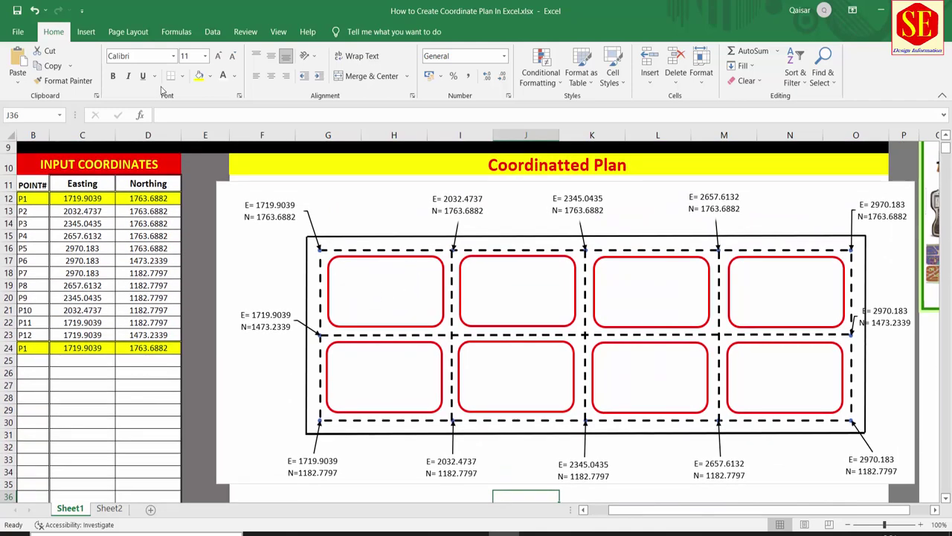
click(86, 32)
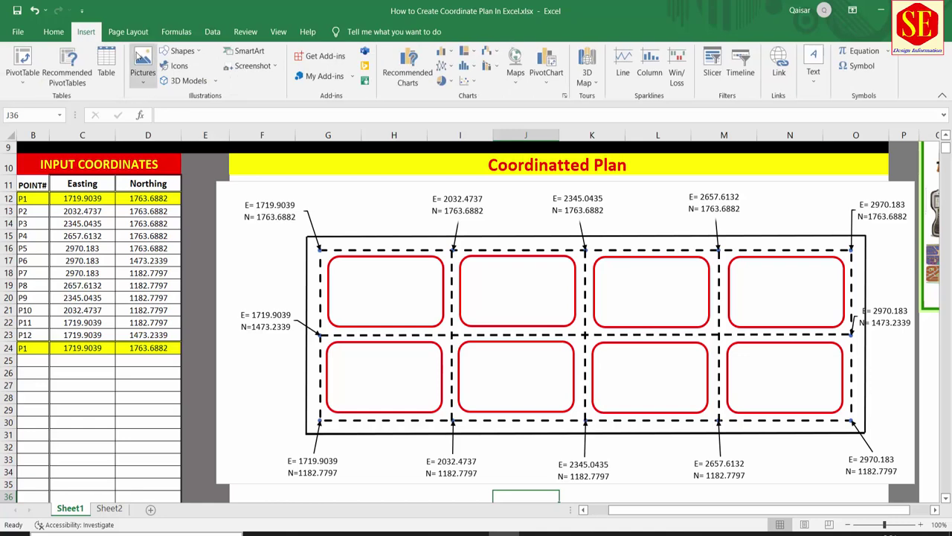
click(182, 51)
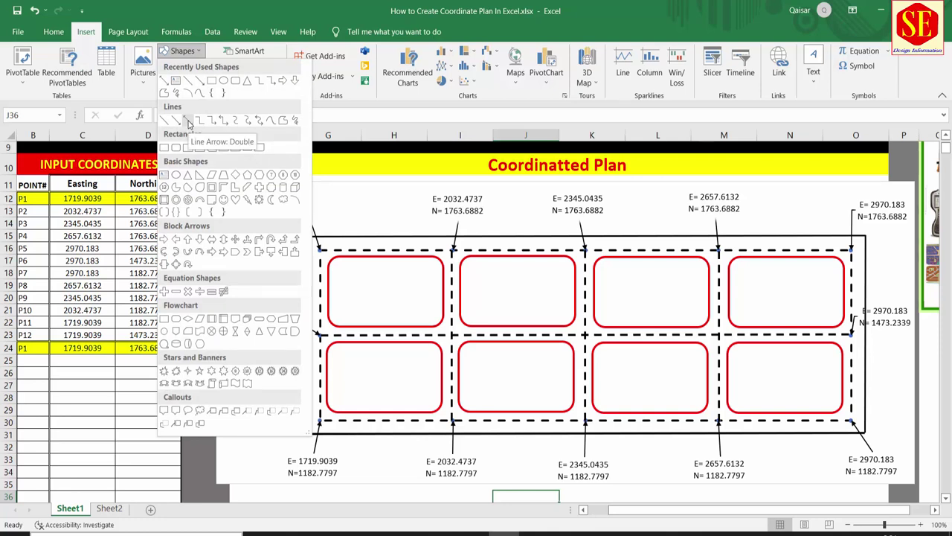
click(189, 121)
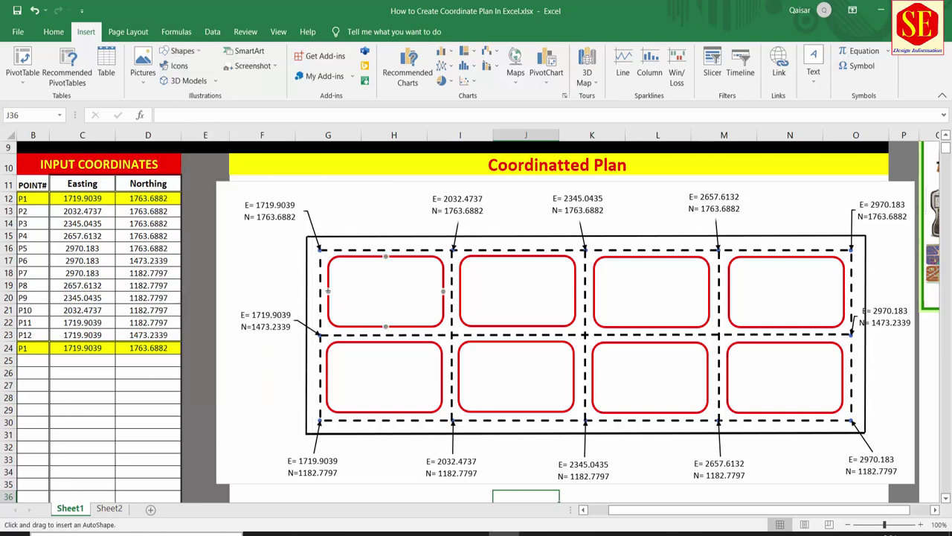
drag(328, 290, 442, 291)
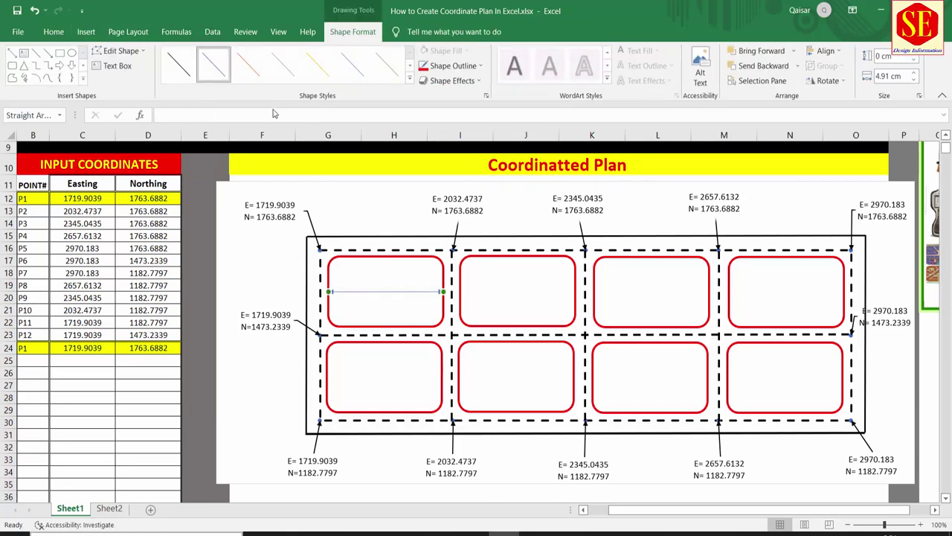
Make the arrow's outline black and apply a black line style to it
click(457, 67)
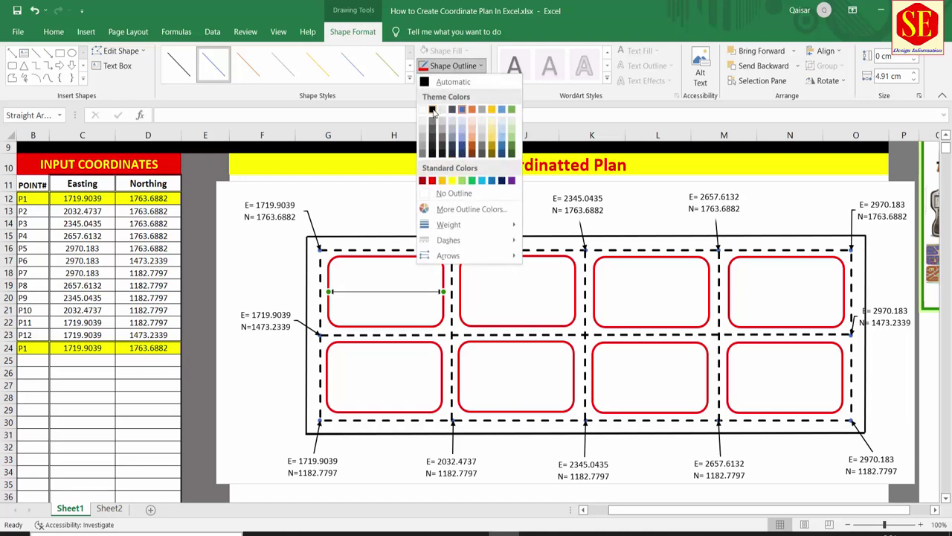
click(432, 109)
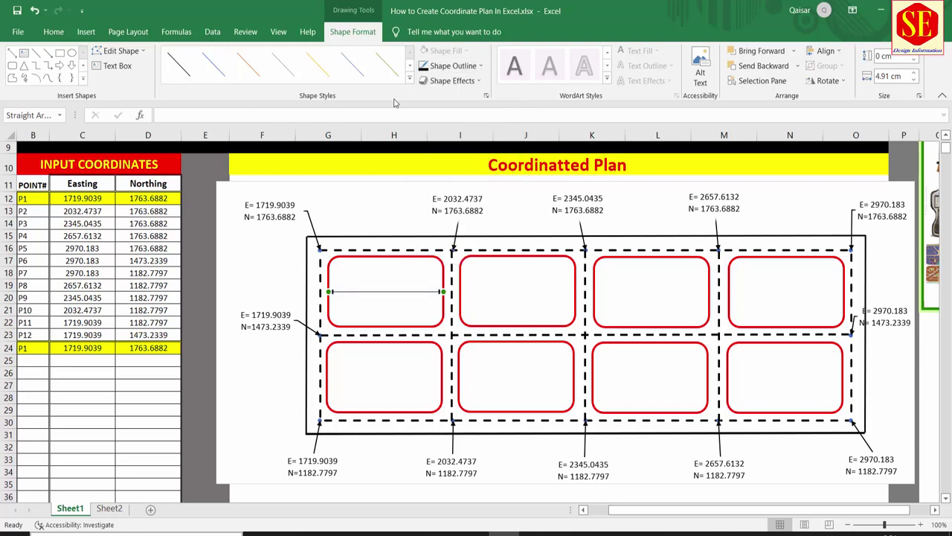
click(409, 79)
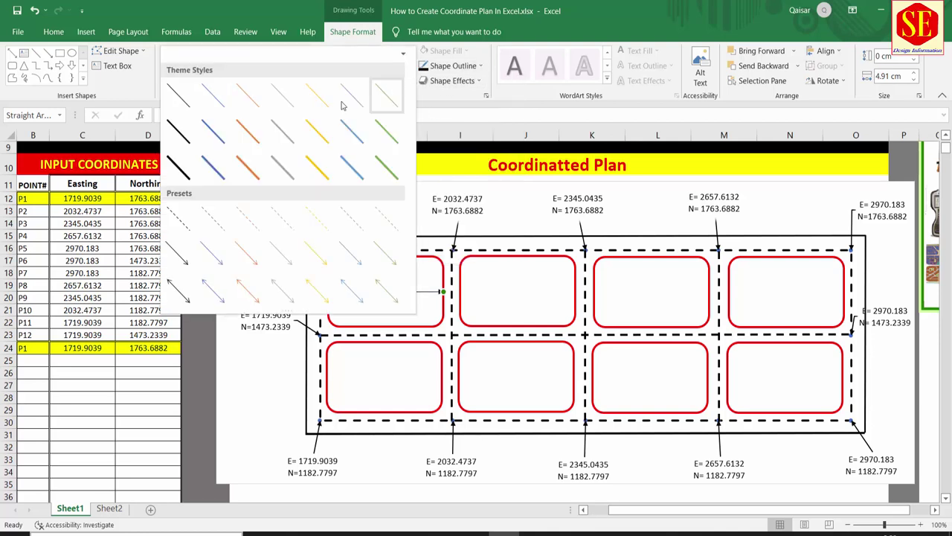
click(186, 167)
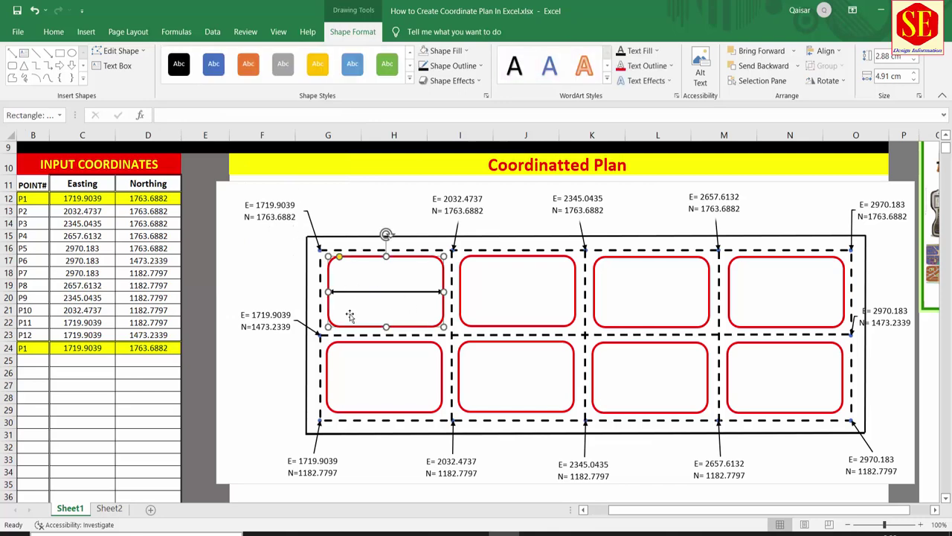
click(273, 346)
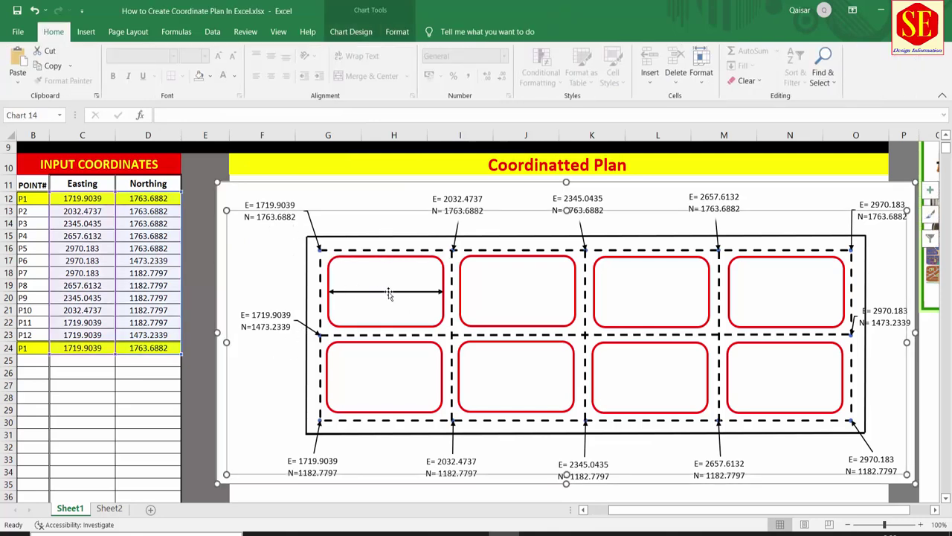
key(Escape)
click(86, 31)
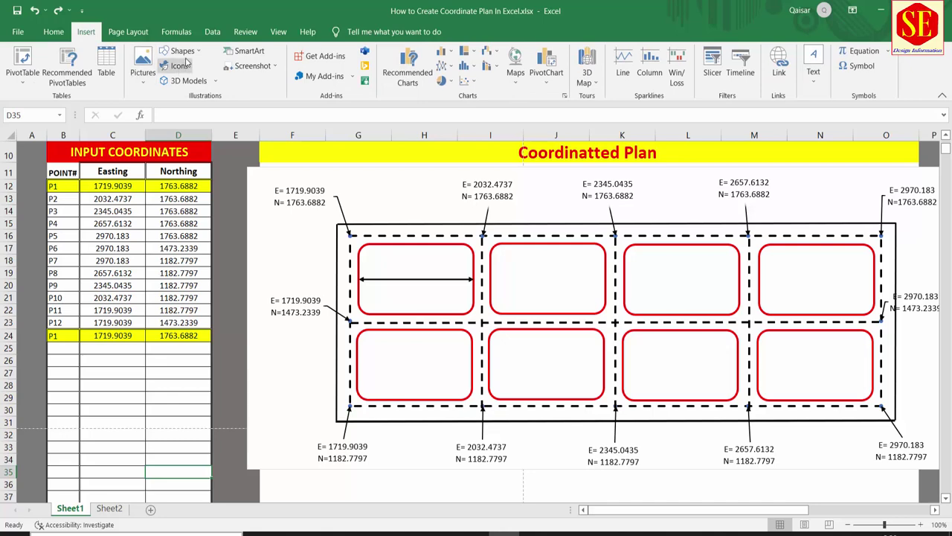
Nudge the top-left red block slightly up and to the left
click(182, 51)
click(174, 77)
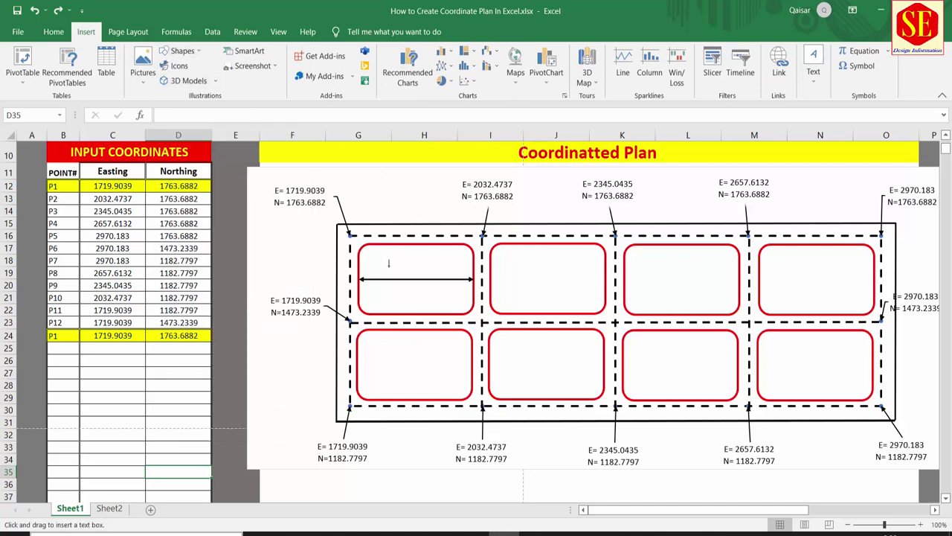
click(380, 262)
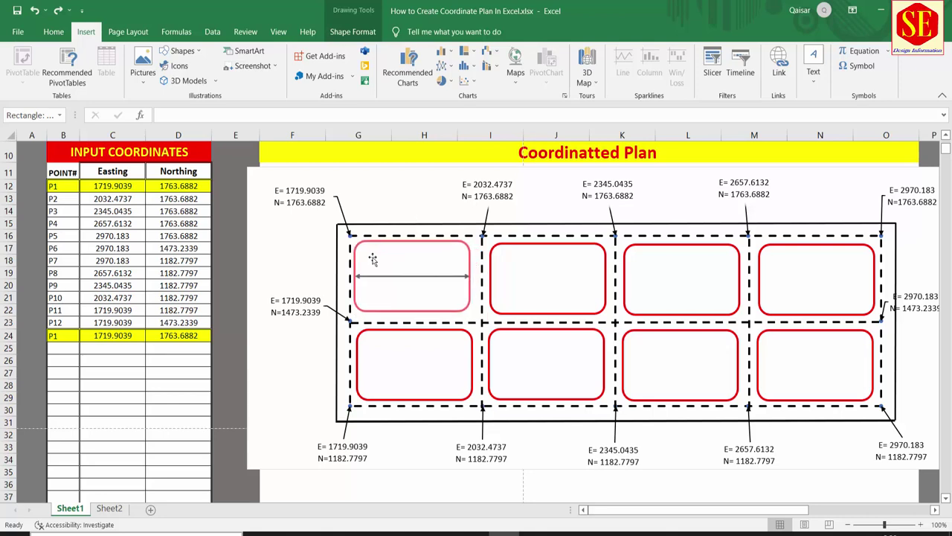
drag(375, 262, 372, 257)
Add a text box above the dimension arrow containing 272.57
click(182, 51)
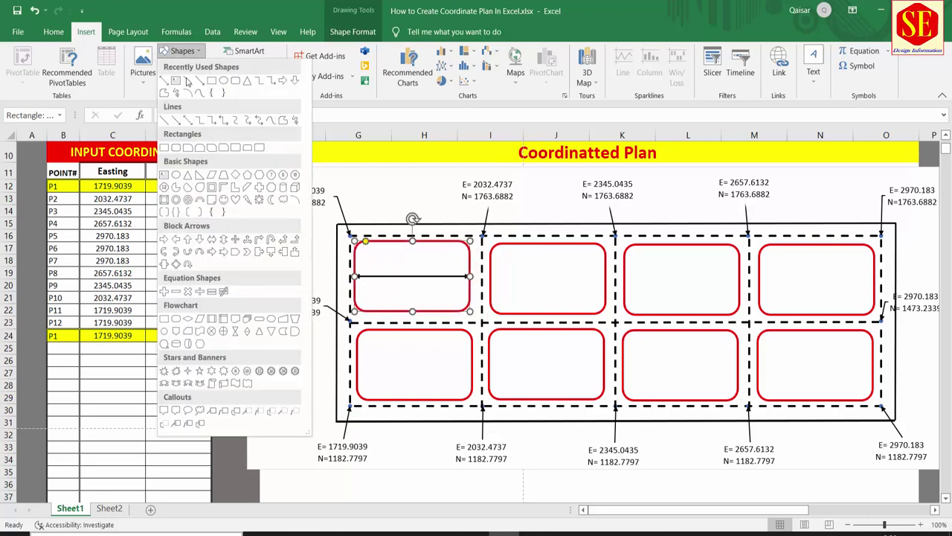
click(177, 82)
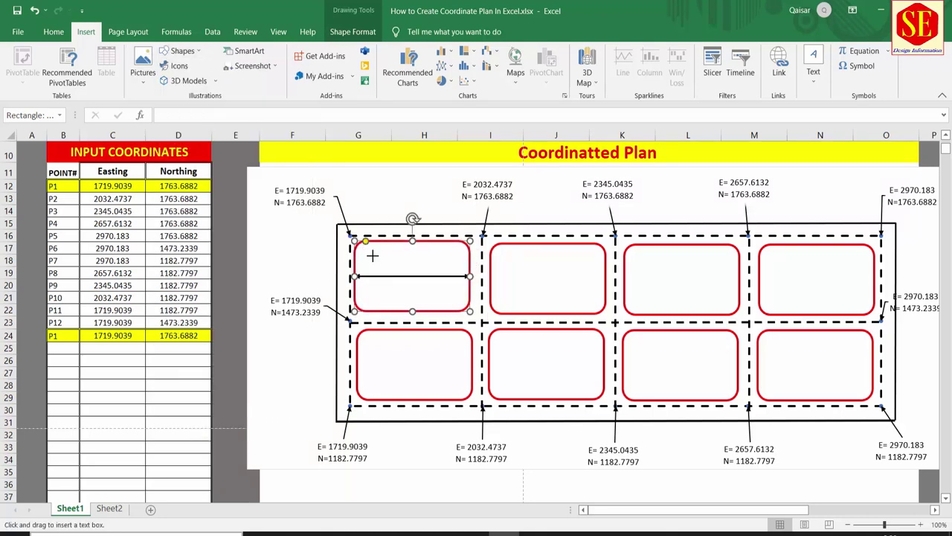
drag(372, 255, 452, 268)
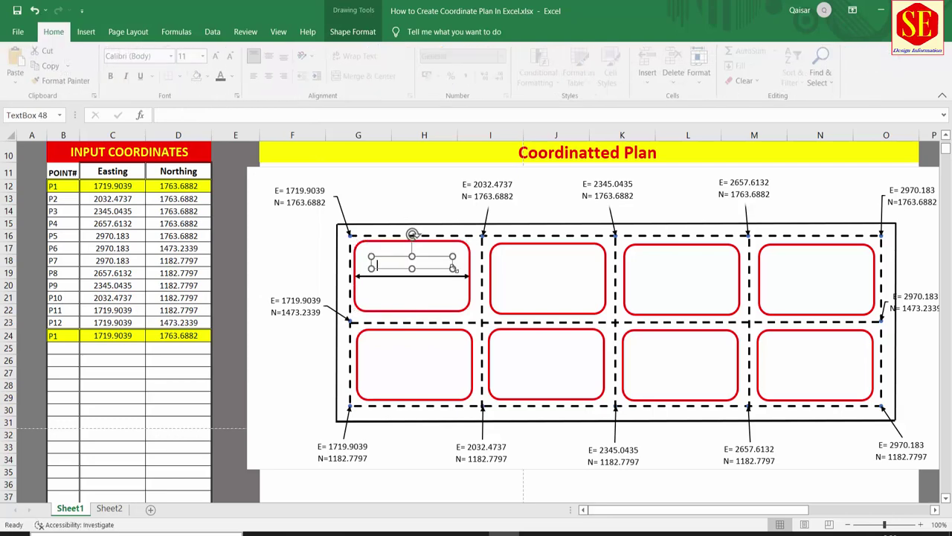
scroll(389, 283, down, 3)
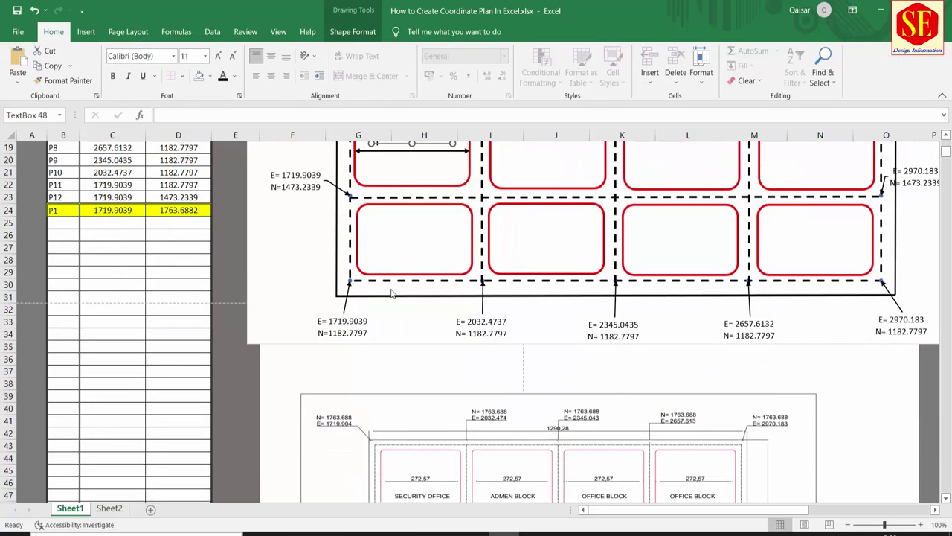
scroll(418, 417, up, 2)
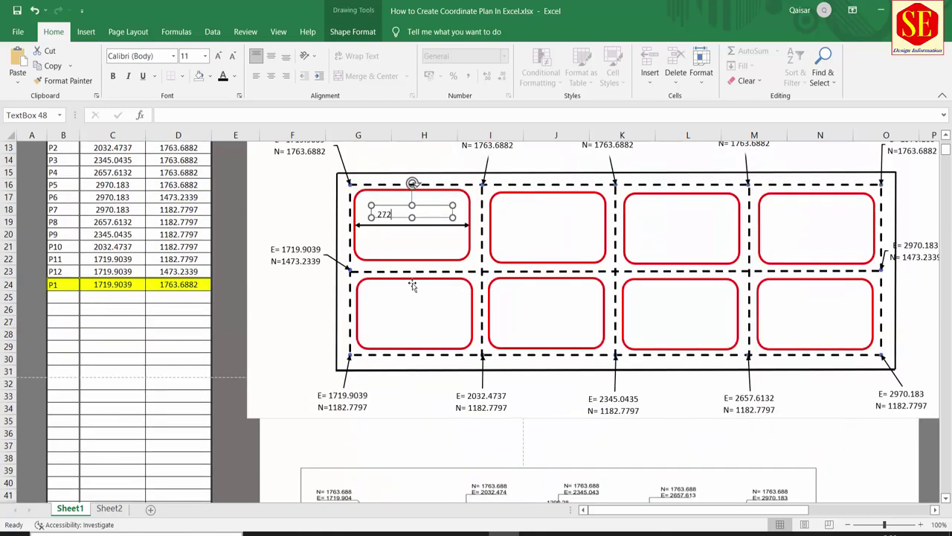
text(.57)
Enlarge the 272.57 text two sizes, widen its box, and centre it
double_click(389, 214)
click(217, 56)
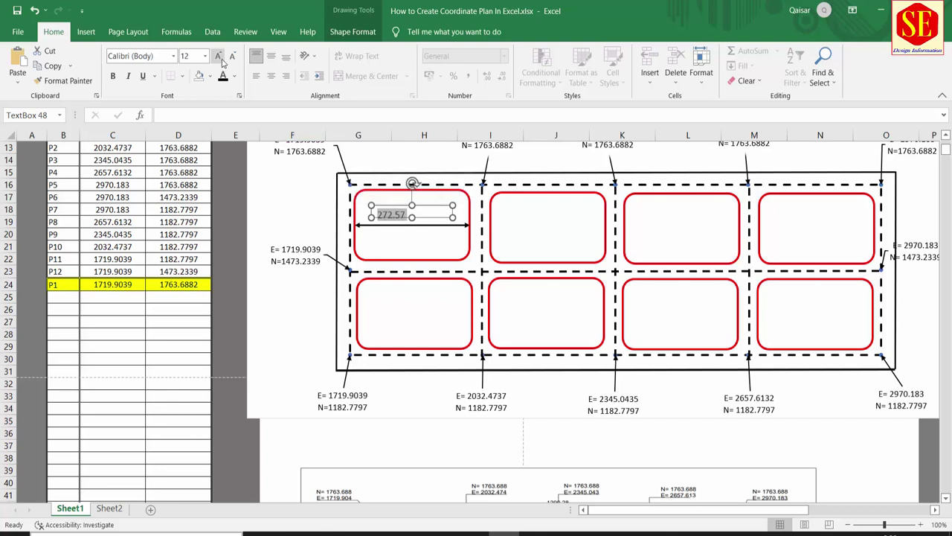
click(218, 56)
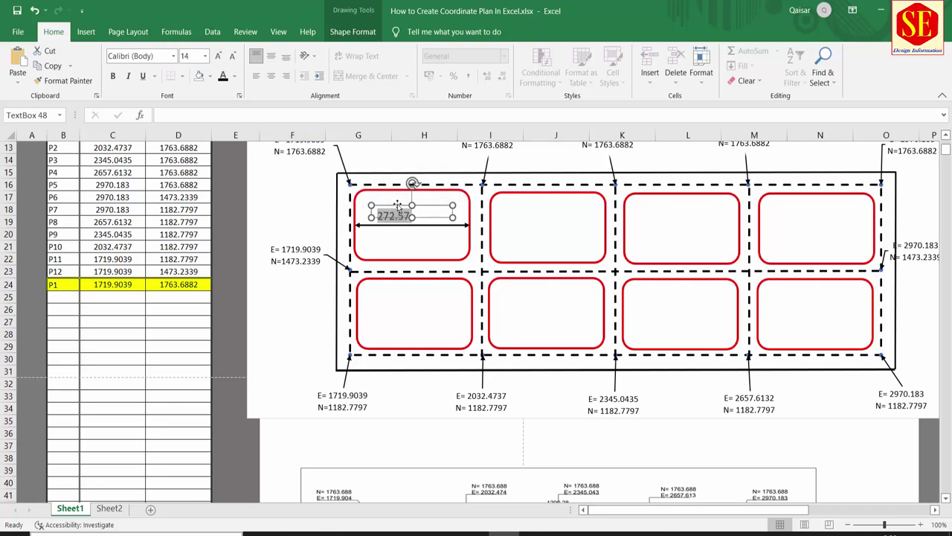
mouse_move(393, 205)
mouse_down()
mouse_move(412, 221)
mouse_move(355, 212)
mouse_up()
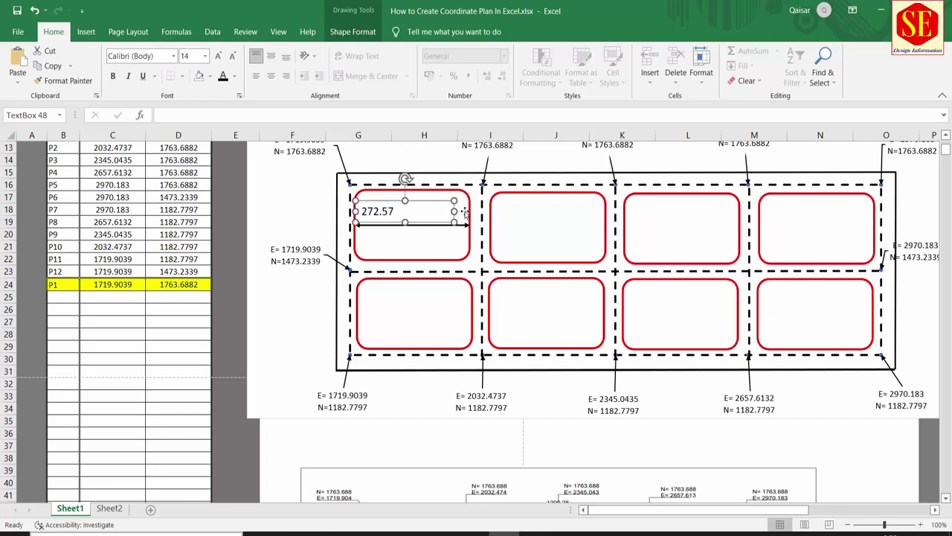
drag(452, 211, 469, 213)
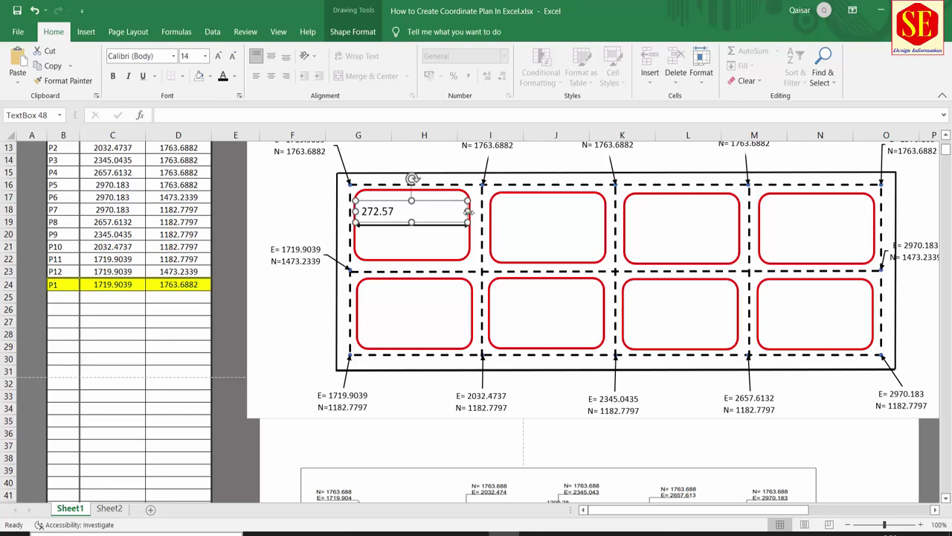
double_click(413, 211)
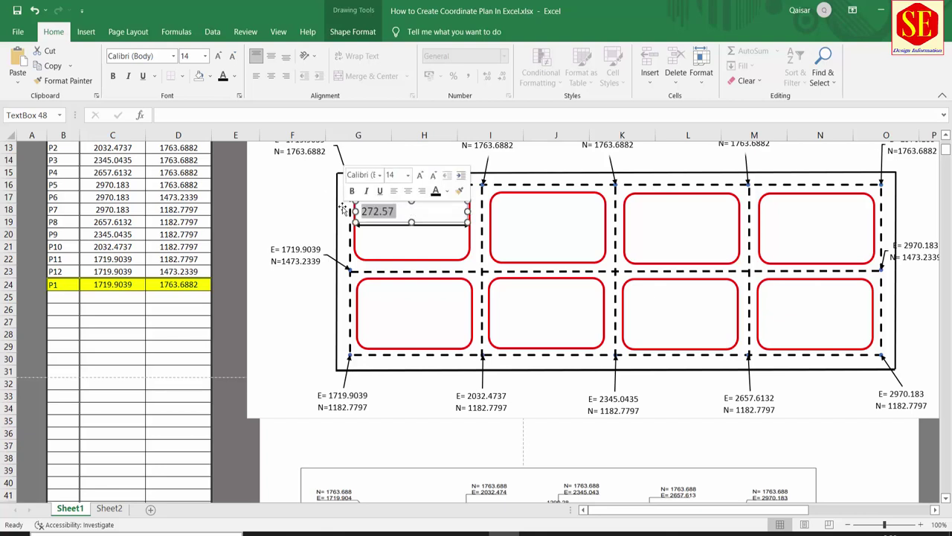
click(272, 77)
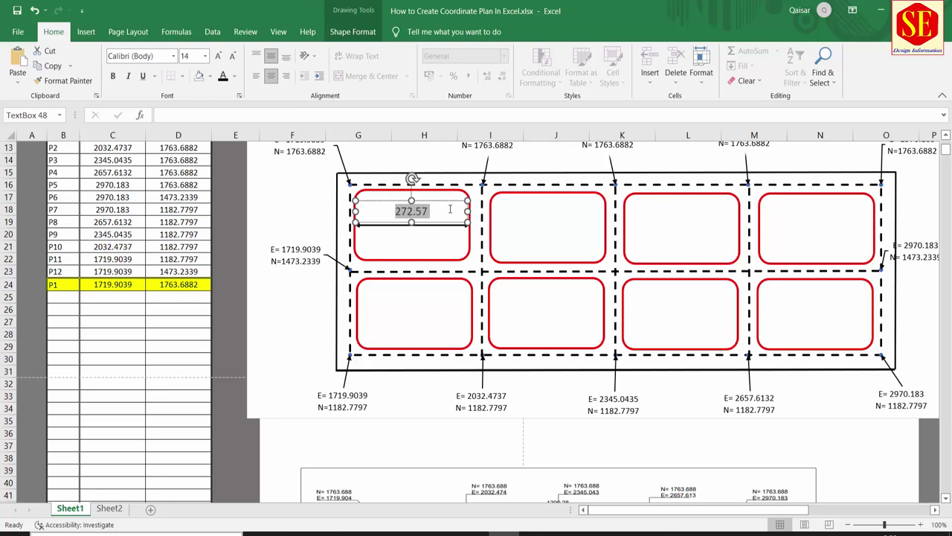
click(435, 244)
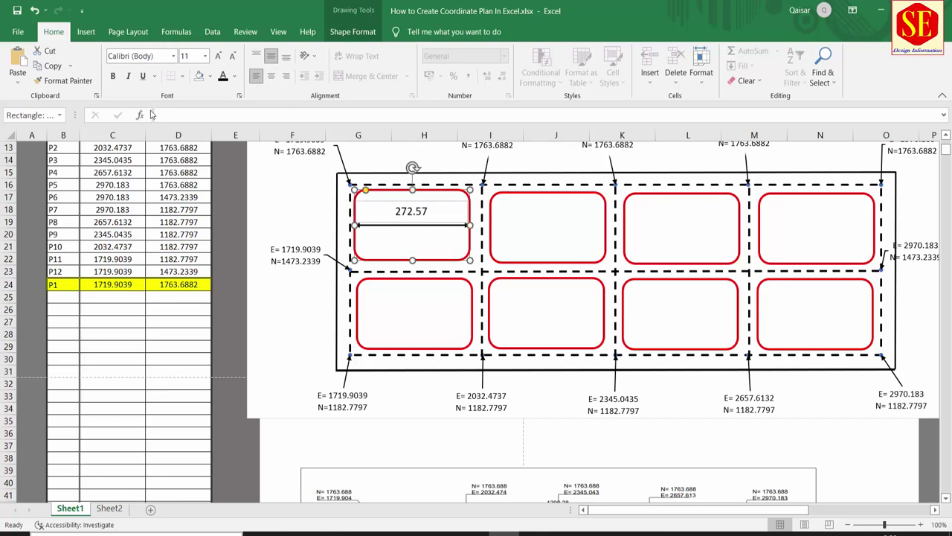
Duplicate the 272.57 label and place the copy below the dimension arrow
click(414, 211)
right_click(414, 209)
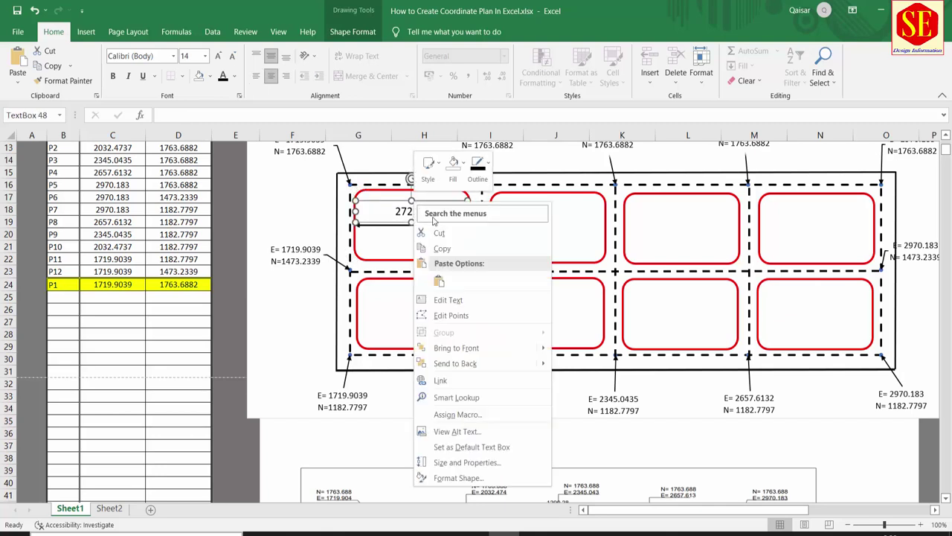
click(439, 246)
click(397, 247)
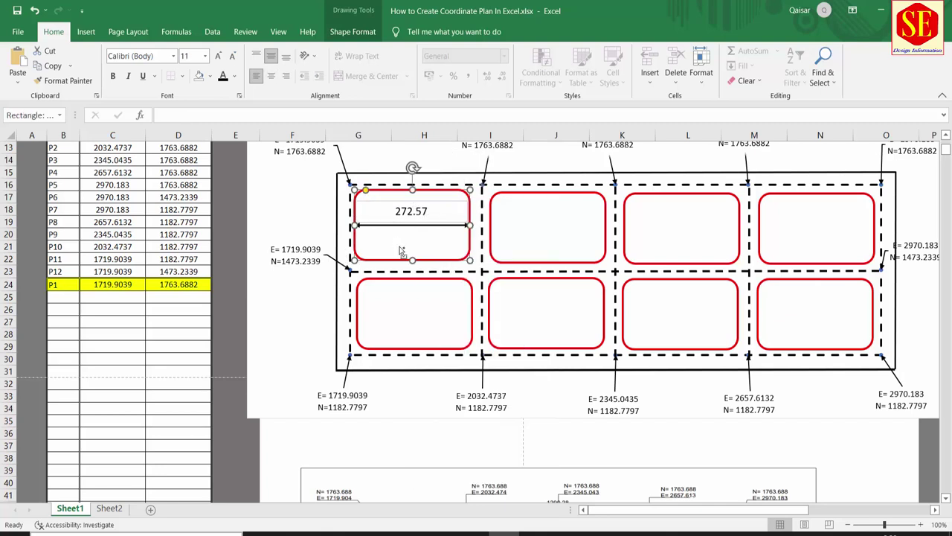
key(ctrl+v)
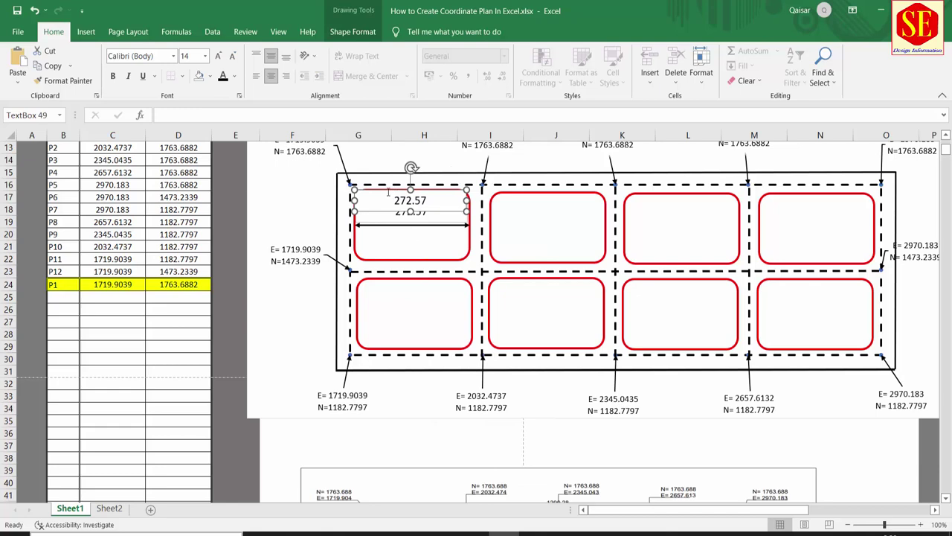
drag(388, 193, 392, 233)
Change the copied label's text to 'SECURTY OFFICE'
double_click(439, 240)
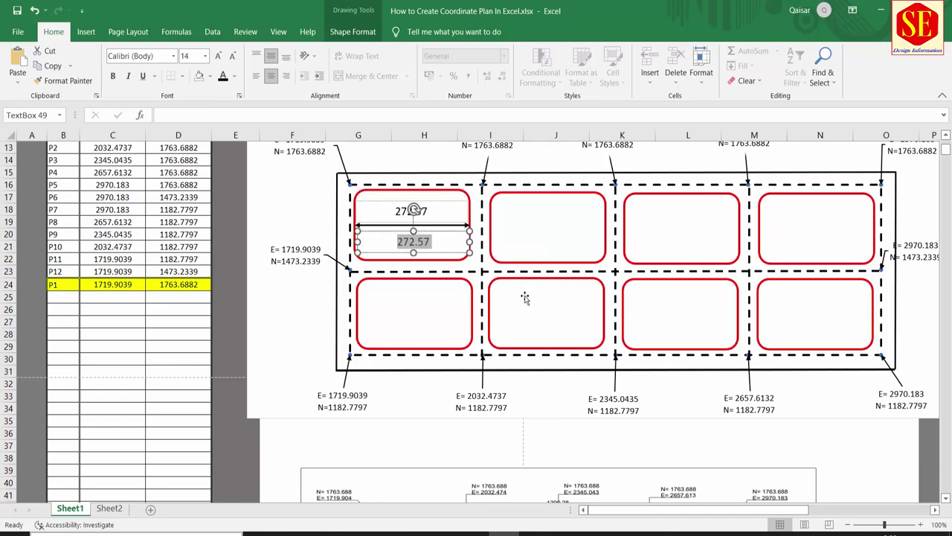
scroll(521, 301, down, 3)
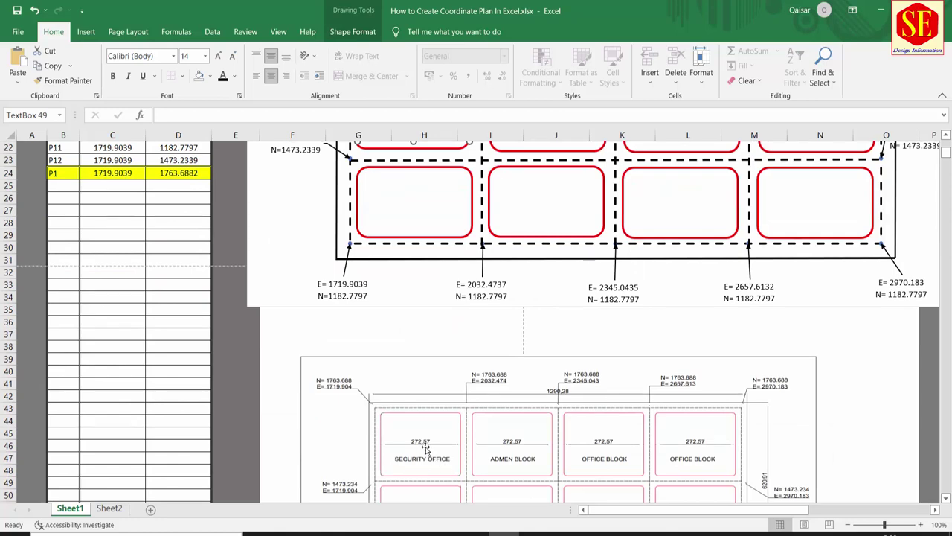
scroll(458, 392, up, 3)
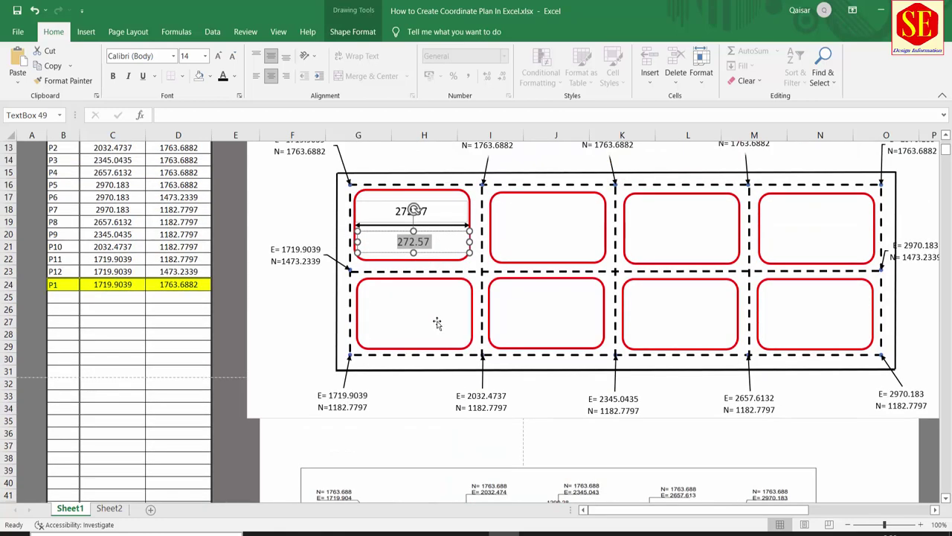
text(SECUR)
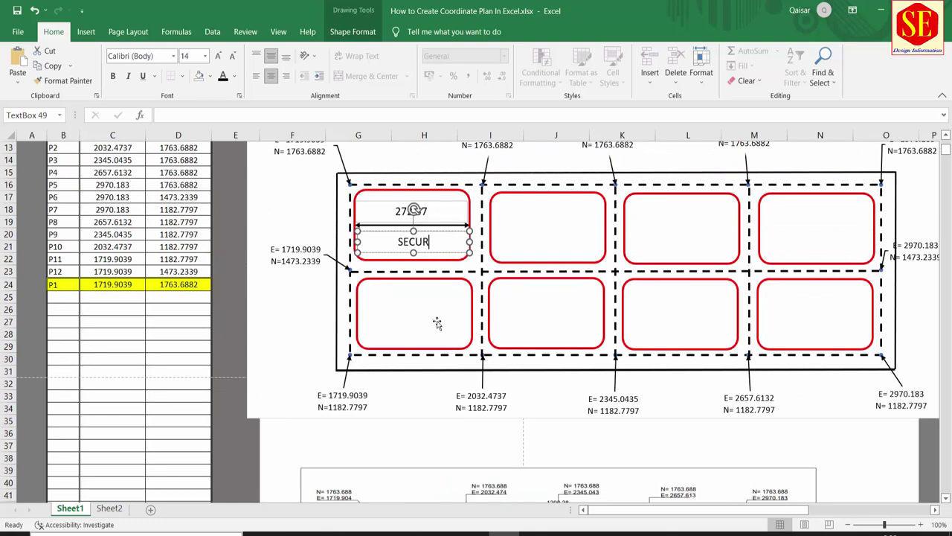
text(TY OF)
text(CIC)
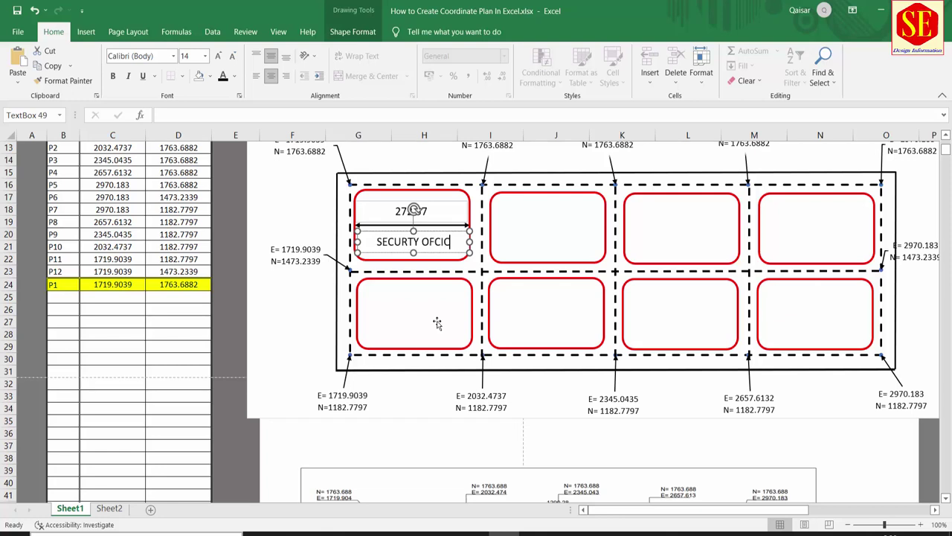
text(E)
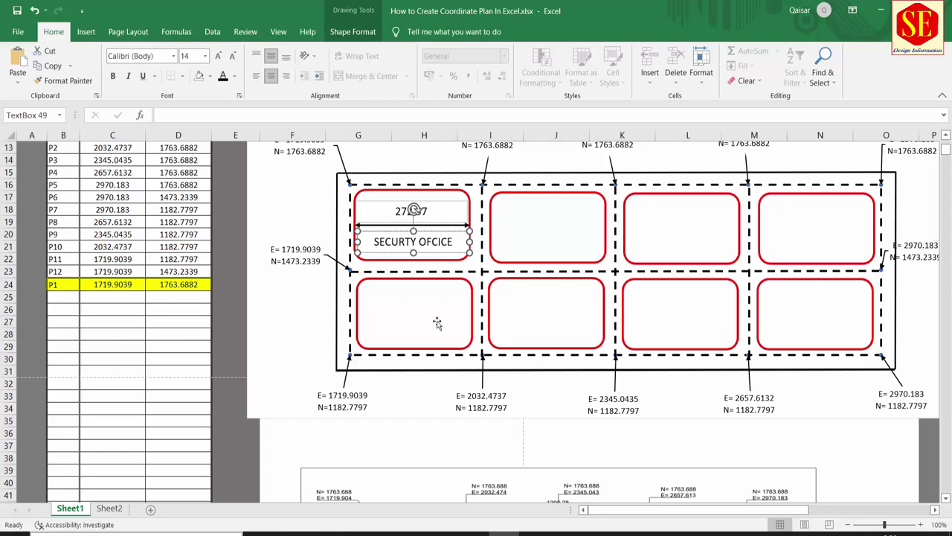
key(BackSpace)
key(BackSpace)
key(BackSpace)
key(BackSpace)
text(F)
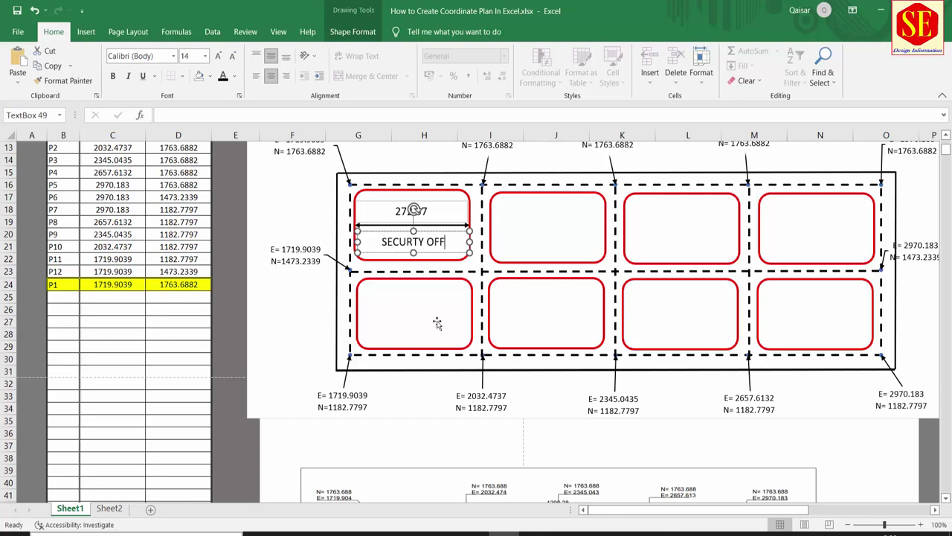
text(ICE)
key(Escape)
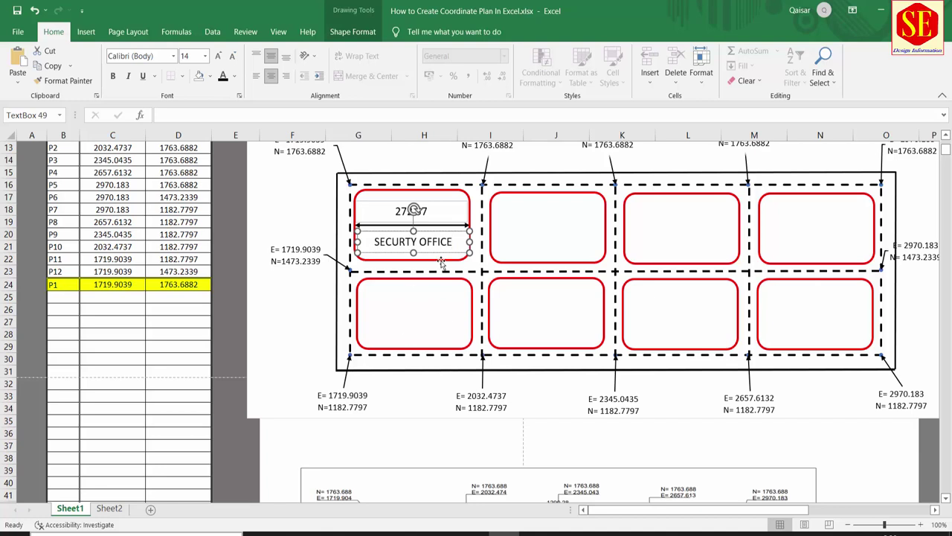
Make the SECURTY OFFICE text dark red
drag(459, 241, 372, 242)
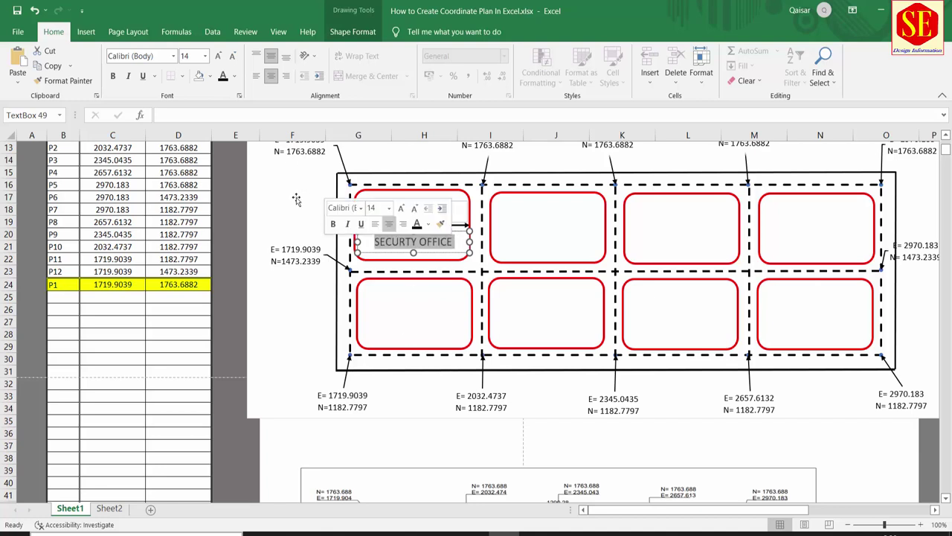
click(235, 76)
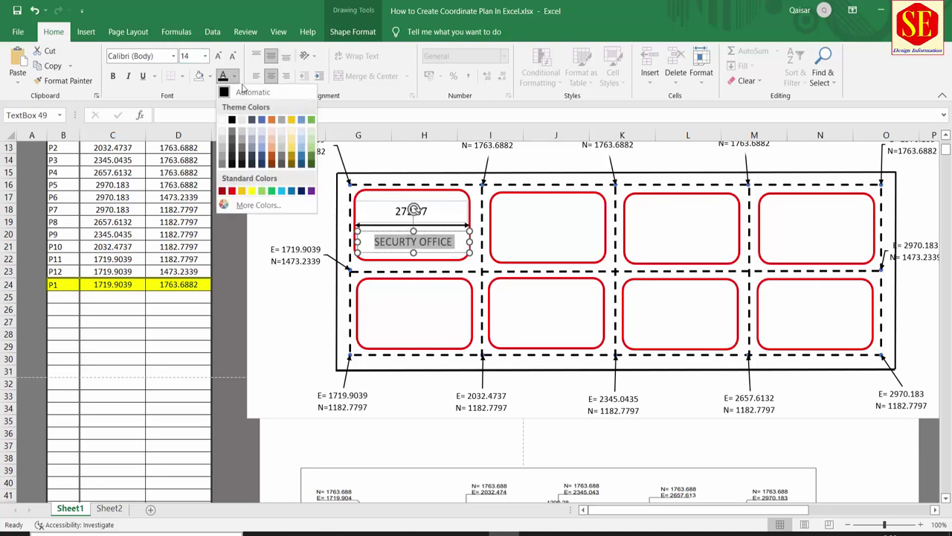
click(231, 192)
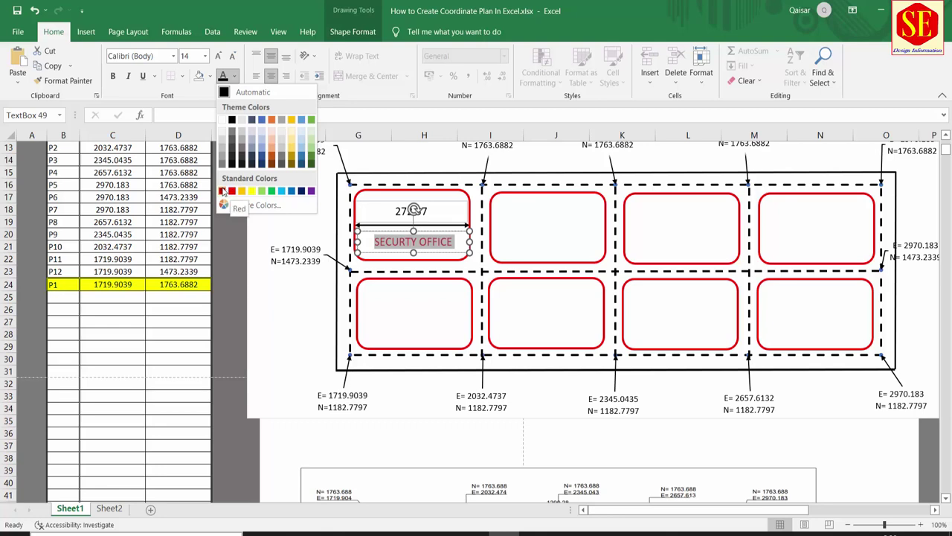
click(298, 372)
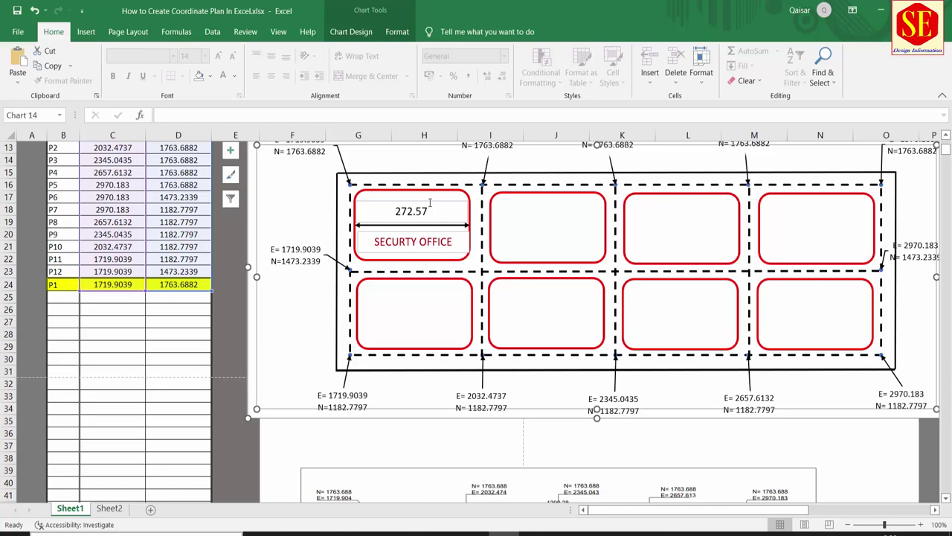
Group the 272.57 label, its arrow and the top-left SECURTY OFFICE text into one object
click(418, 202)
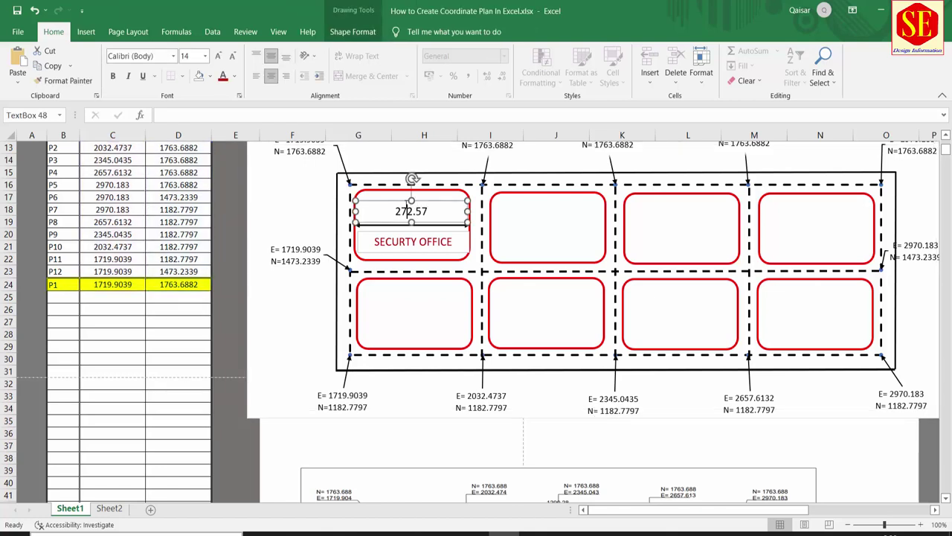
click(381, 230)
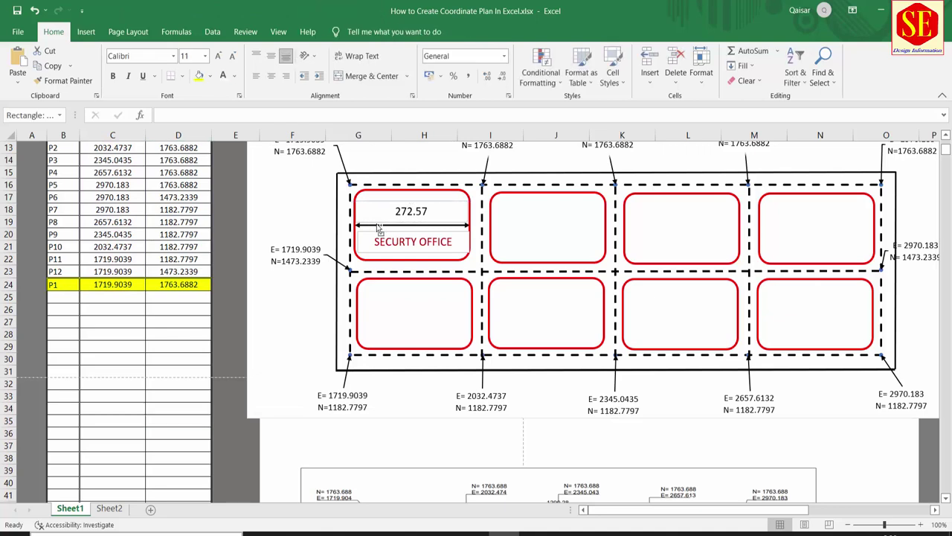
shift+click(395, 211)
shift+click(404, 233)
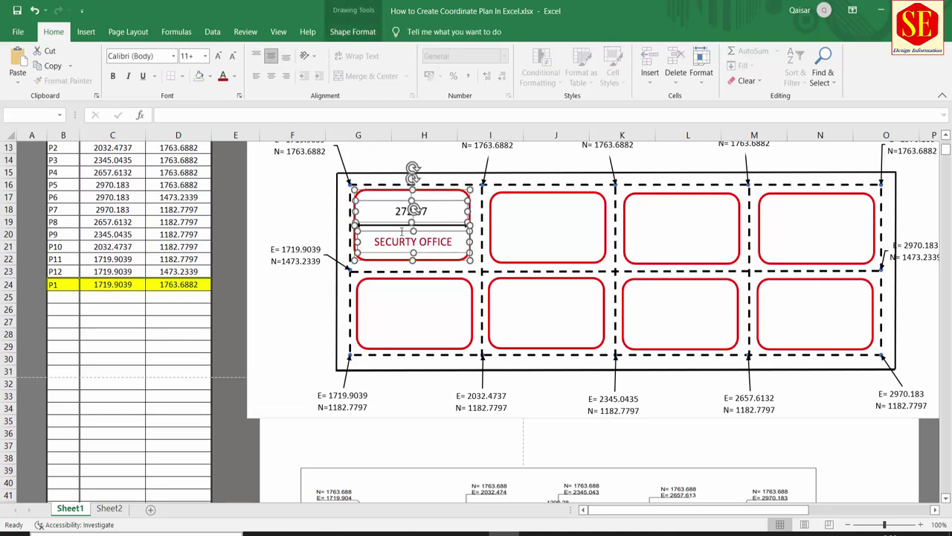
shift+click(389, 224)
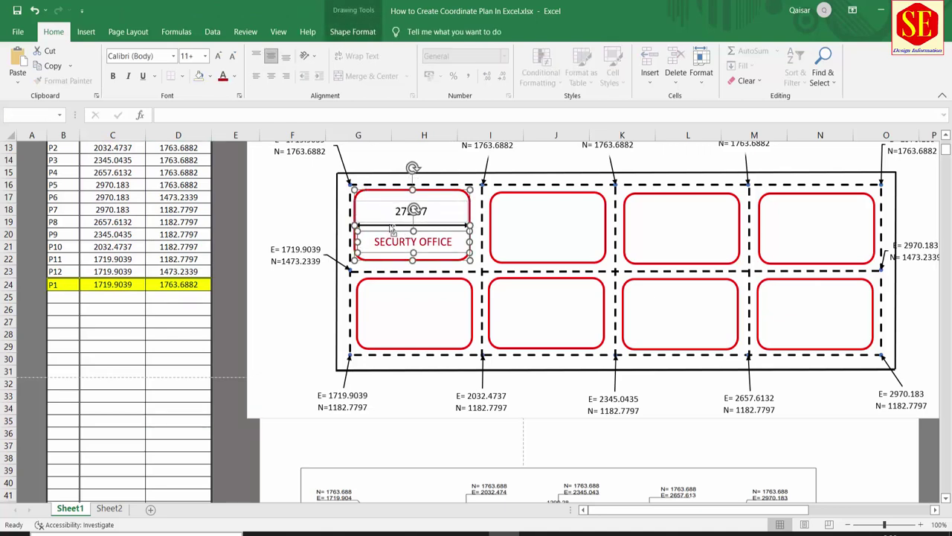
shift+click(395, 208)
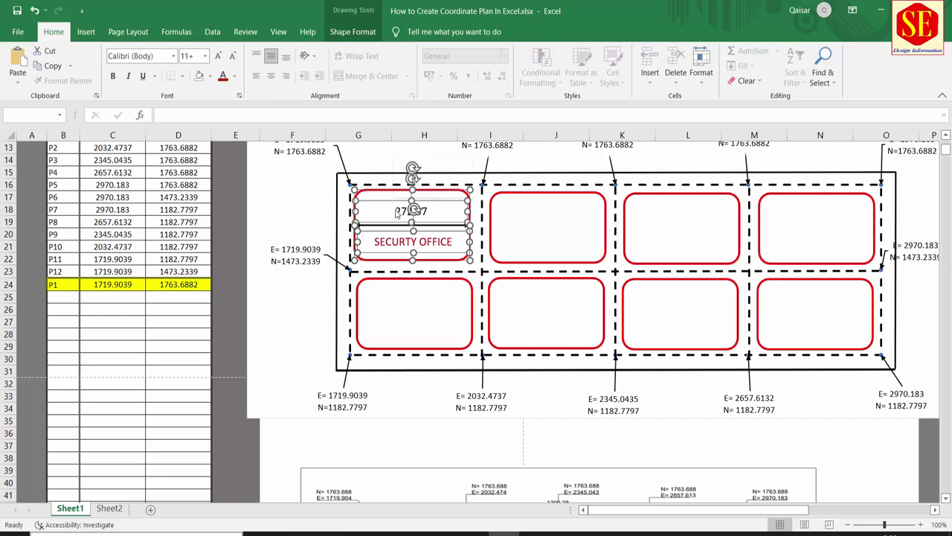
right_click(395, 210)
key(Escape)
key(ctrl+g)
Copy the grouped 272.57 / SECURTY OFFICE label into the second, third and top-right blocks
drag(375, 213, 501, 201)
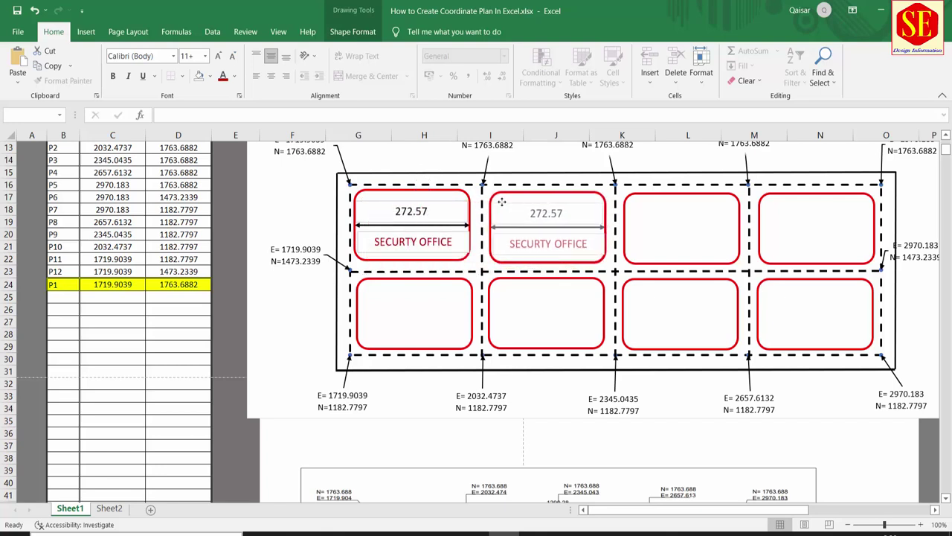
mouse_move(501, 201)
mouse_down()
mouse_move(500, 225)
mouse_move(644, 195)
mouse_up()
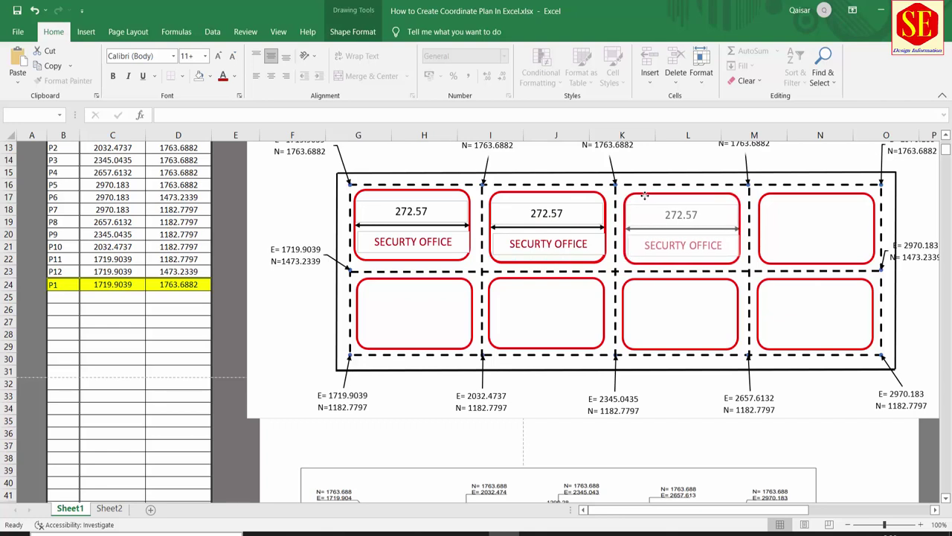
drag(644, 195, 644, 195)
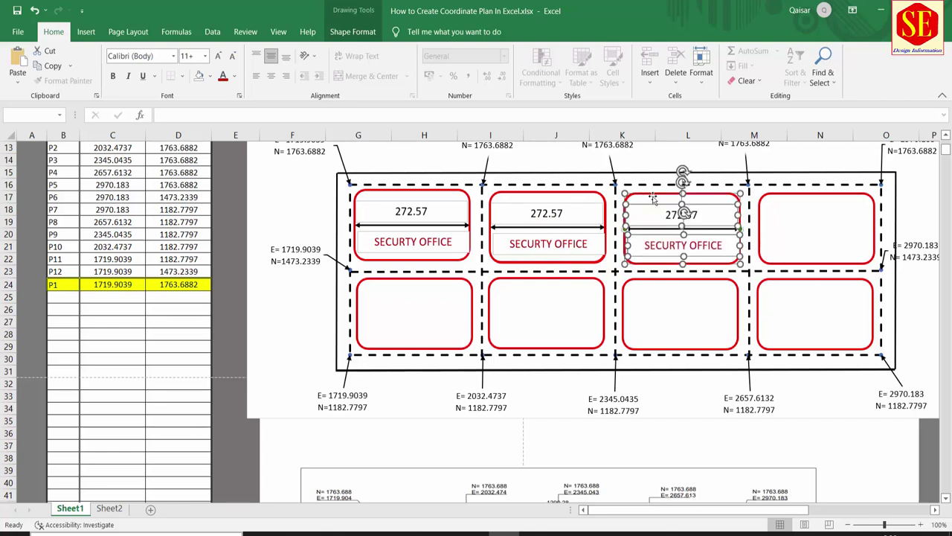
click(808, 213)
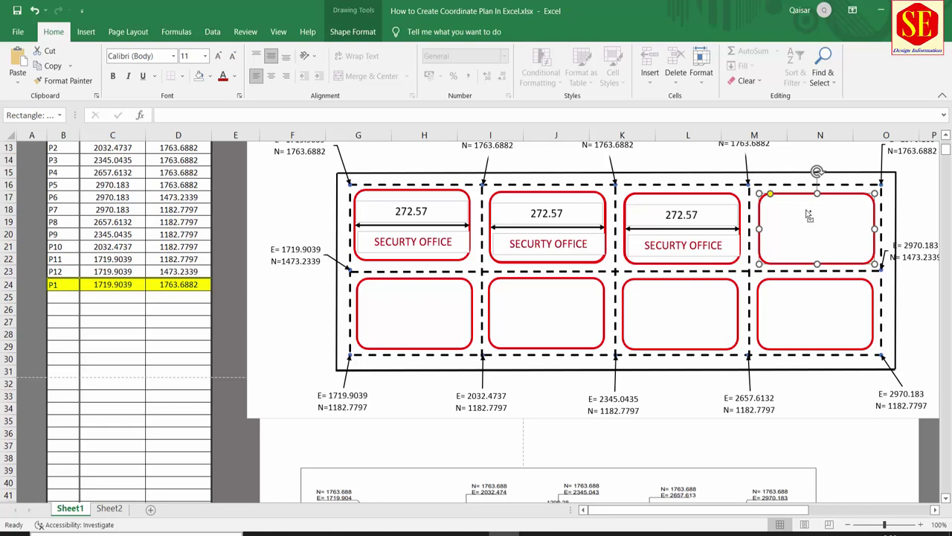
key(ctrl+v)
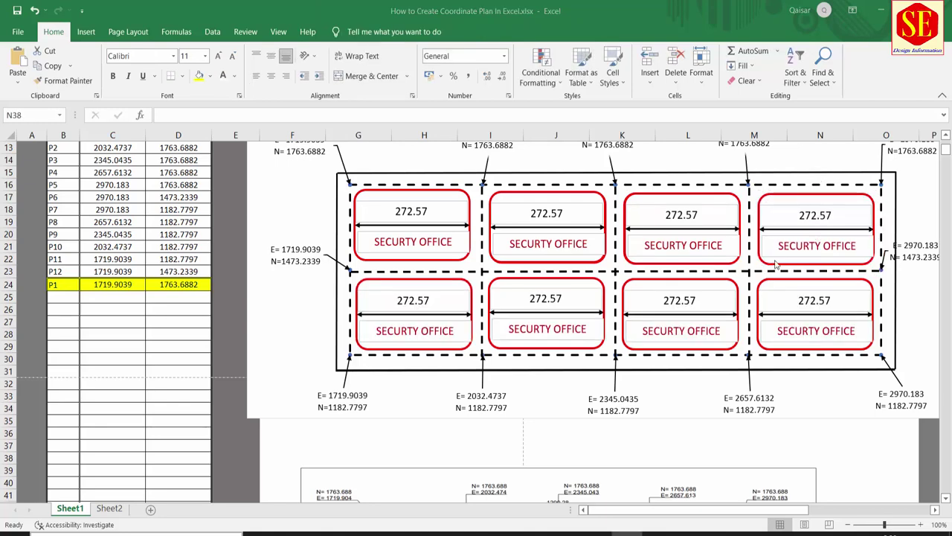
click(769, 262)
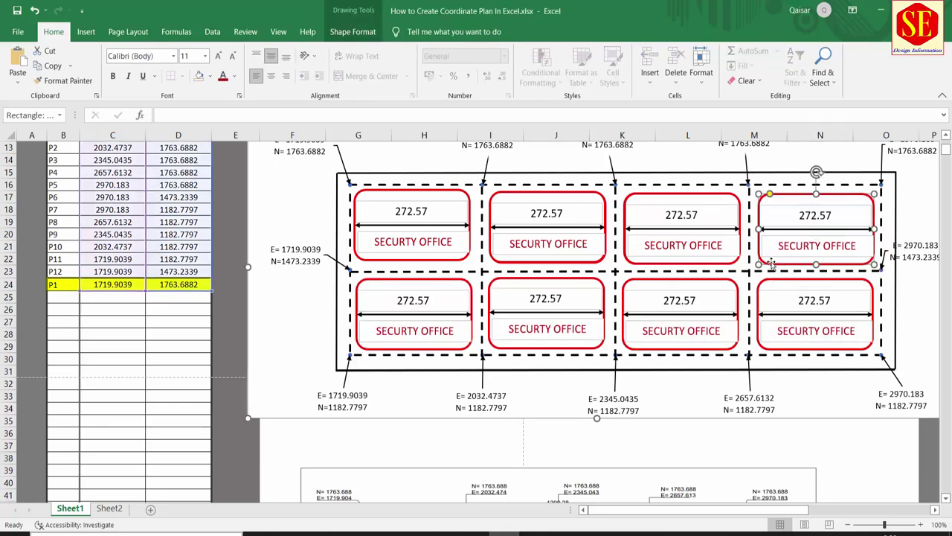
key(Delete)
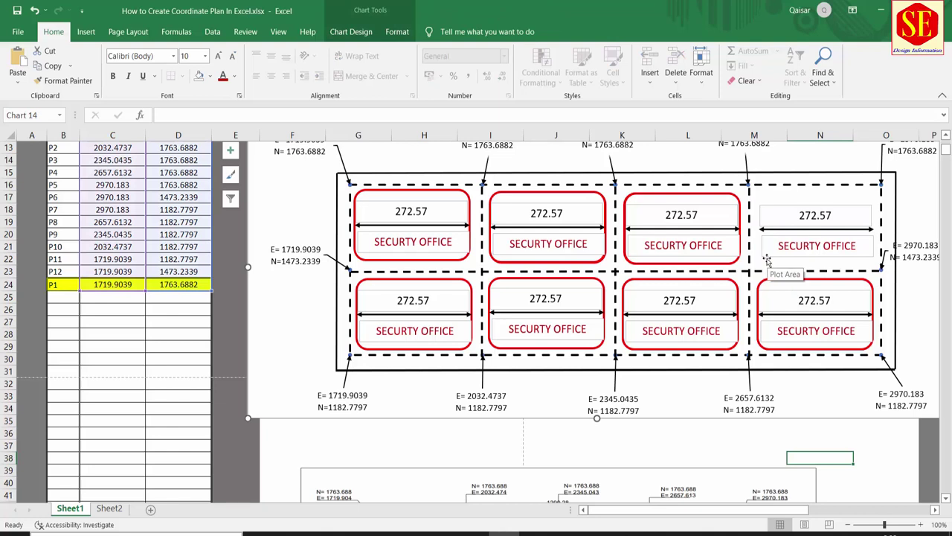
key(ctrl+z)
click(625, 256)
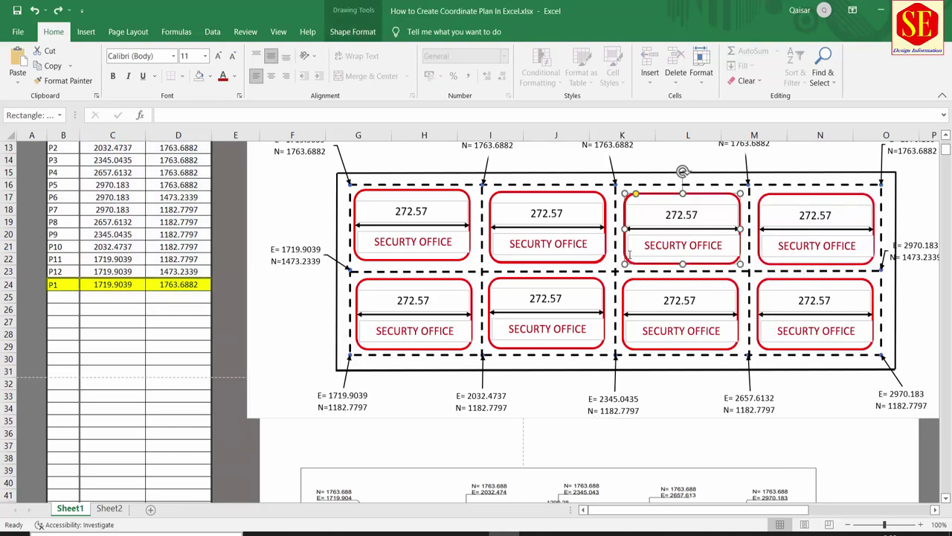
key(Escape)
click(569, 263)
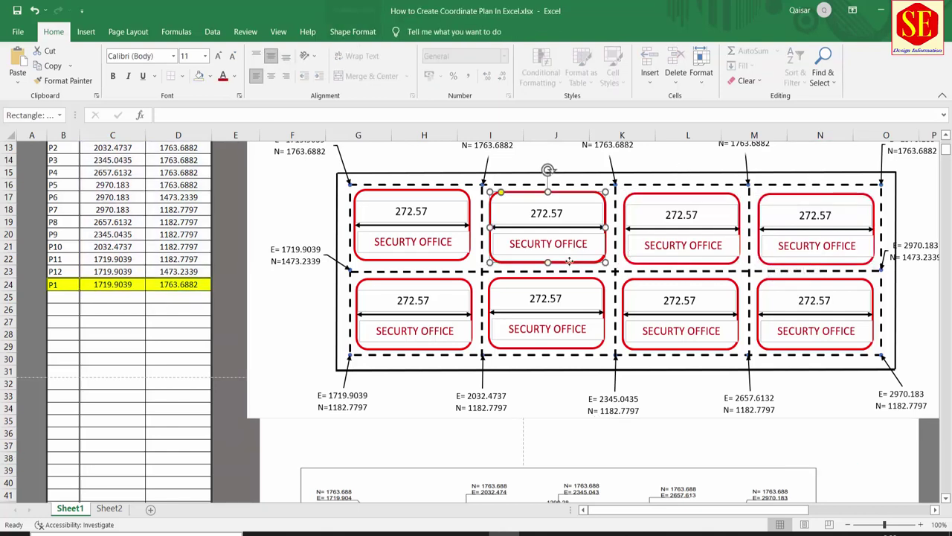
key(Escape)
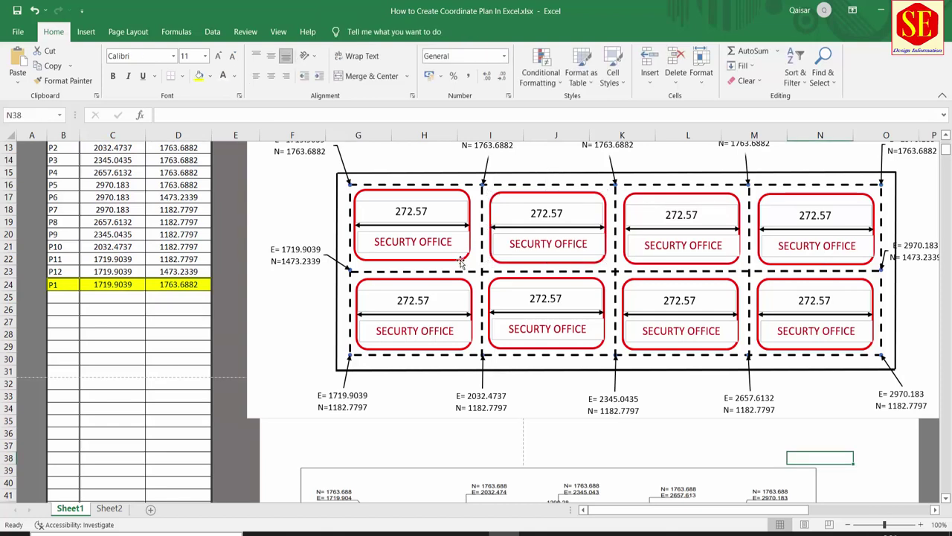
click(460, 259)
key(Delete)
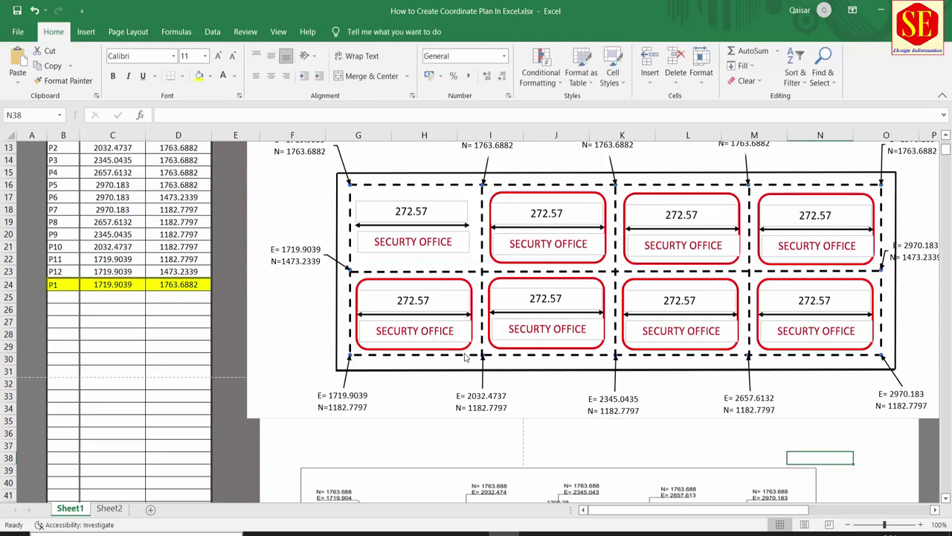
key(ctrl+z)
click(446, 350)
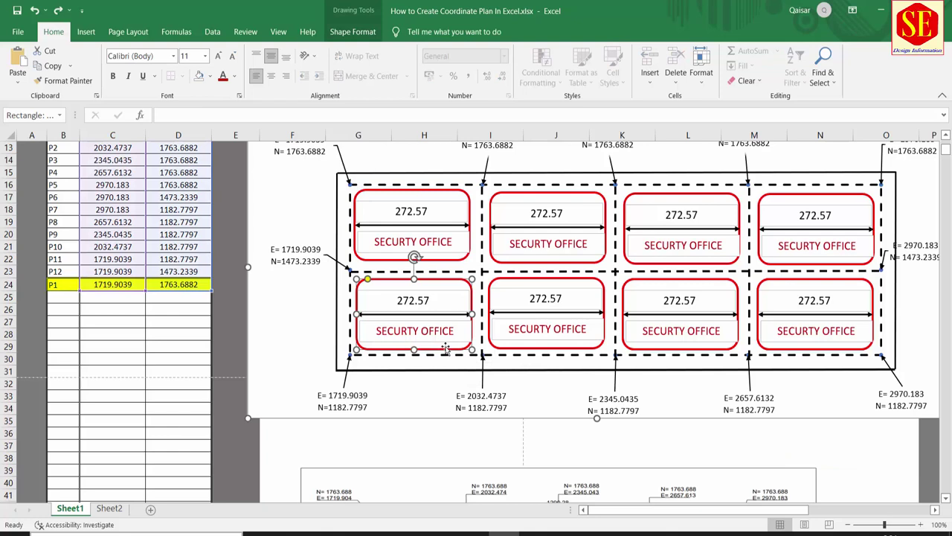
key(Delete)
key(ctrl+z)
click(521, 317)
right_click(516, 307)
key(Escape)
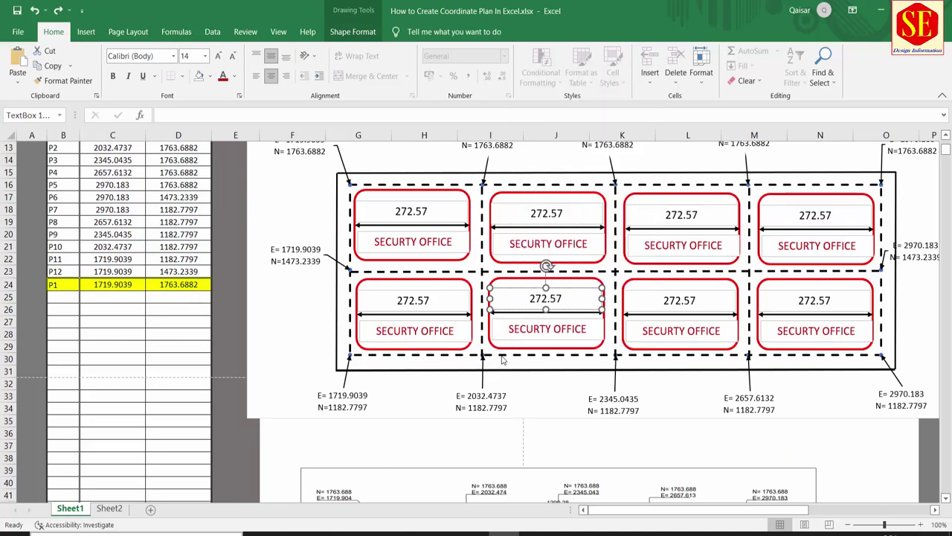
click(515, 344)
right_click(514, 345)
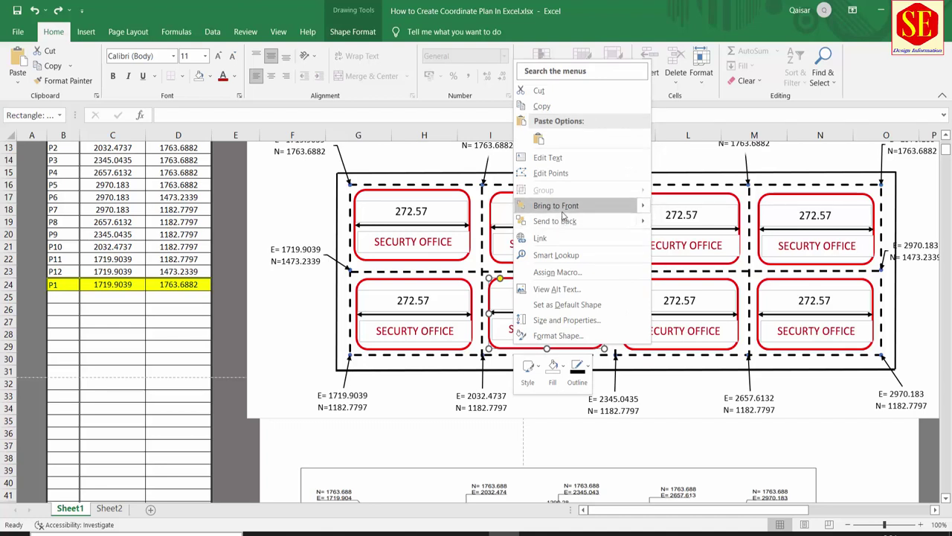
click(414, 417)
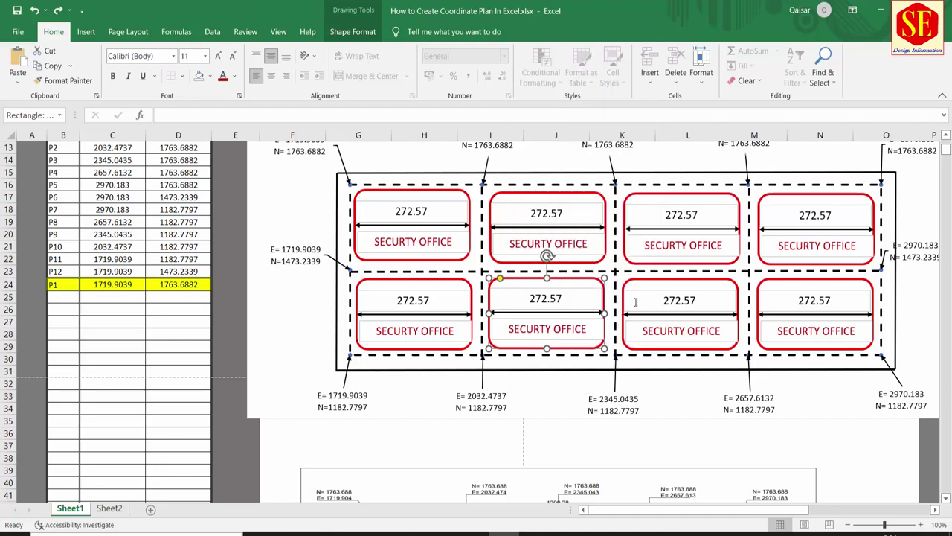
click(545, 246)
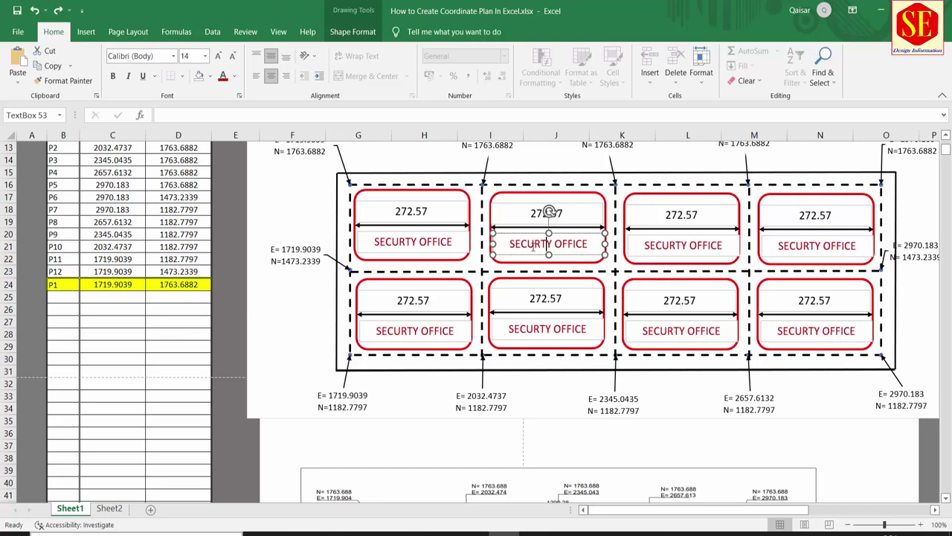
Rename the second top block's label to ADMEN BLOCK
scroll(548, 212, down, 3)
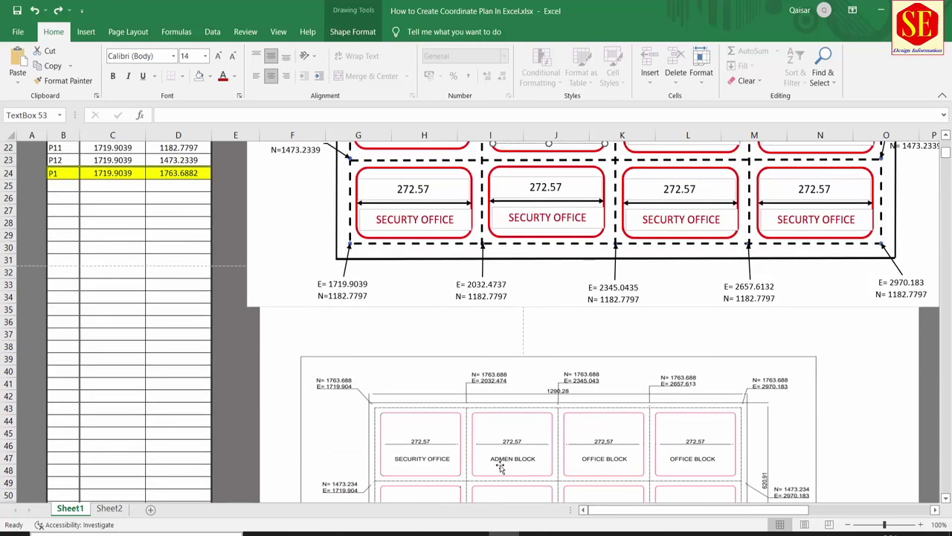
scroll(684, 465, up, 1)
scroll(669, 371, up, 1)
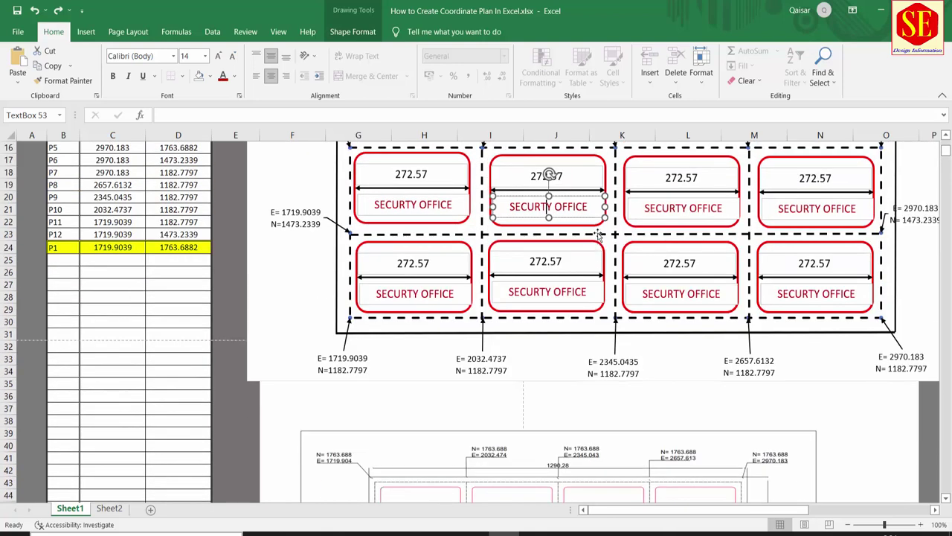
drag(590, 207, 466, 207)
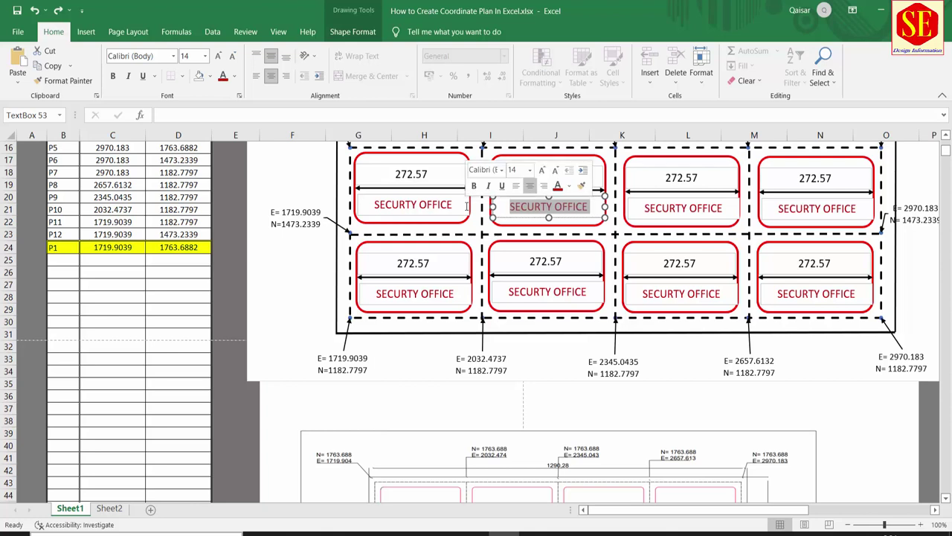
text(ADMEN)
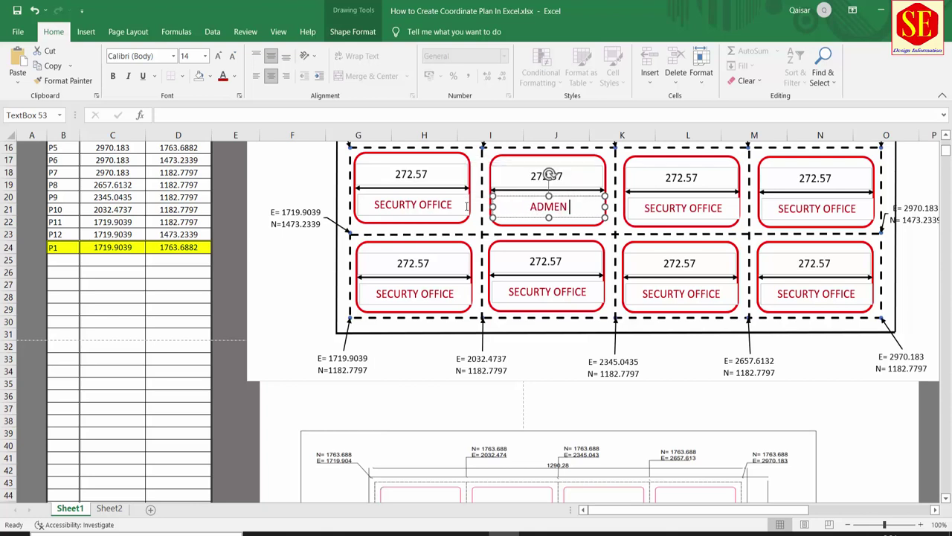
text( BLOCK)
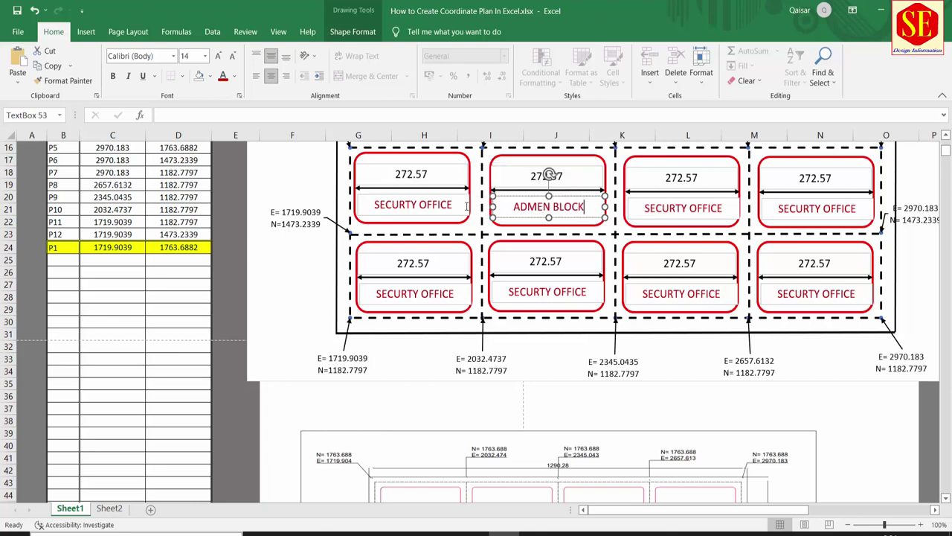
Relabel the third and fourth top blocks as OFFICE BLOCK
click(669, 209)
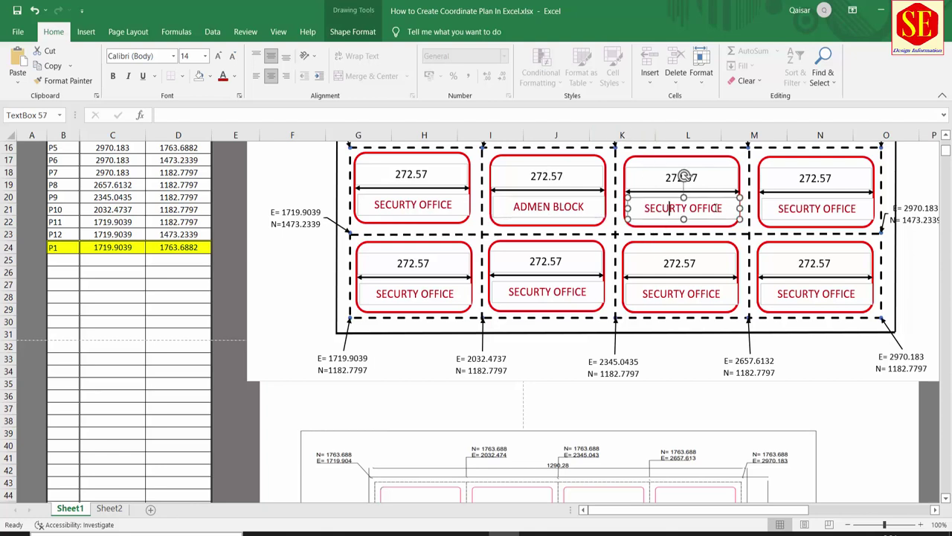
drag(719, 208, 645, 210)
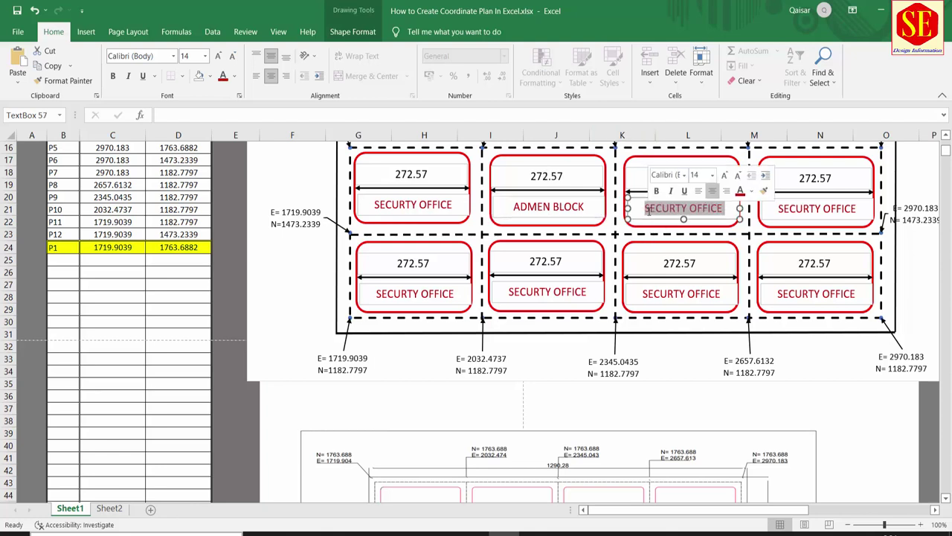
text(OFFI)
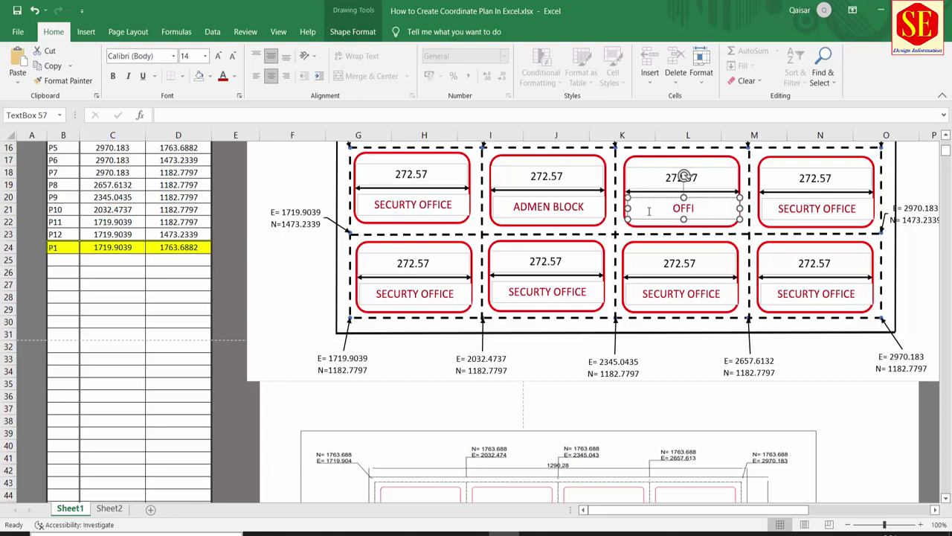
text(CE B)
text(LOCK)
click(792, 207)
double_click(795, 208)
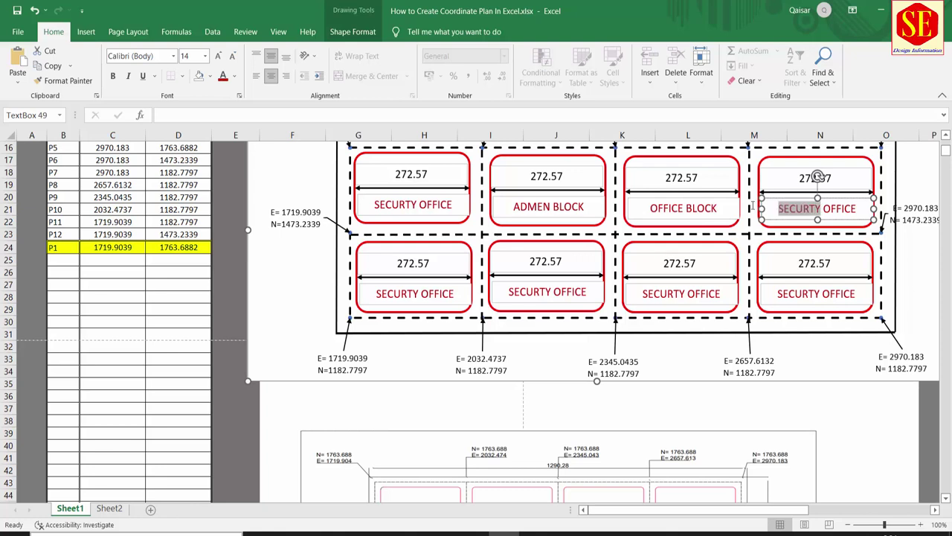
key(BackSpace)
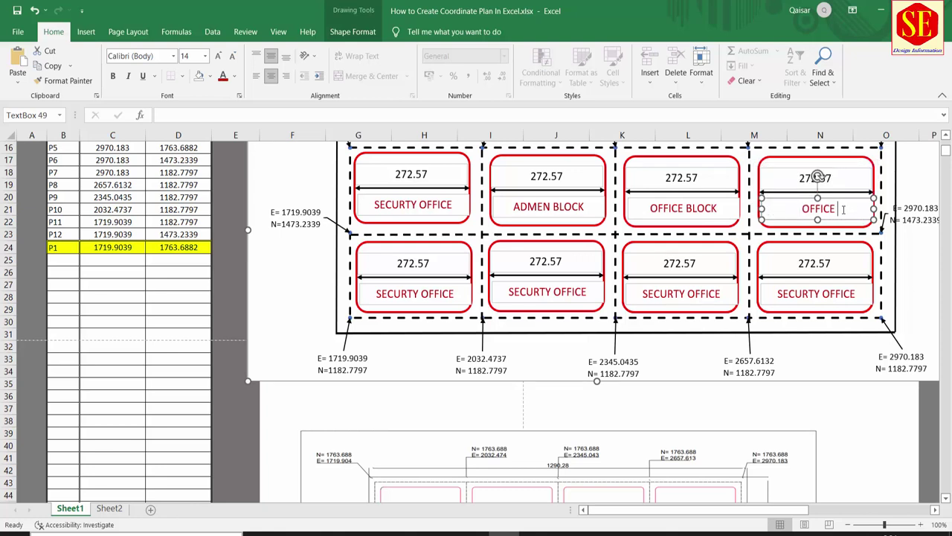
text(BLOCK)
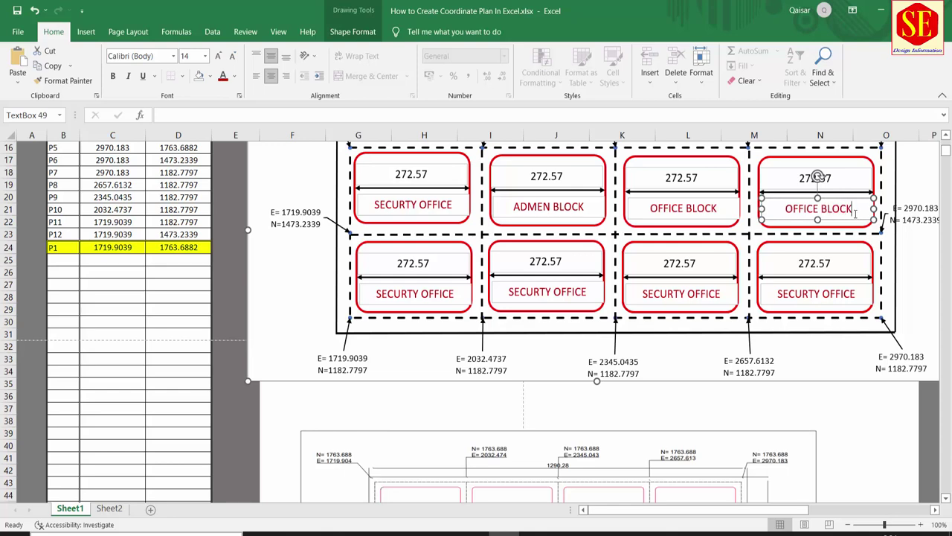
click(568, 343)
scroll(398, 293, down, 2)
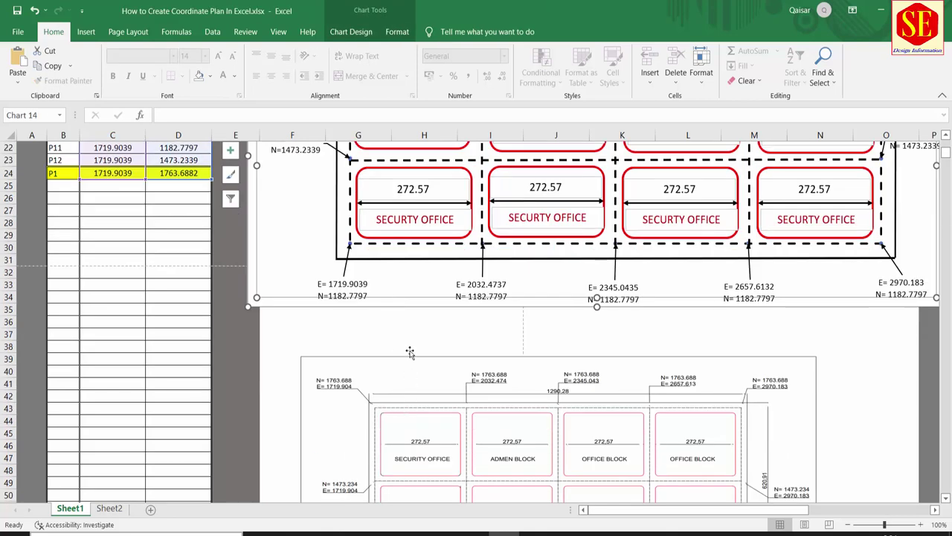
Relabel the first two lower blocks BLOCK A and BLOCK B
click(432, 215)
drag(456, 219, 297, 223)
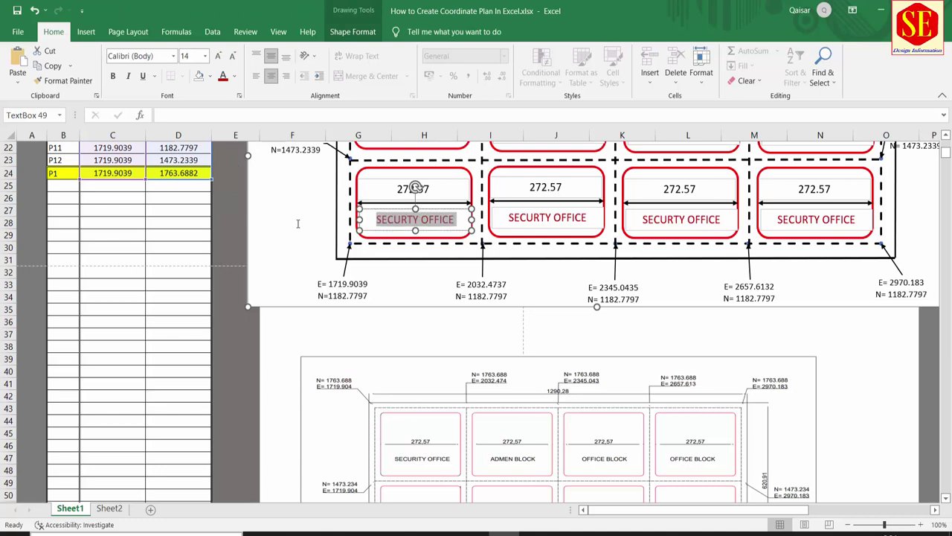
text(BLO)
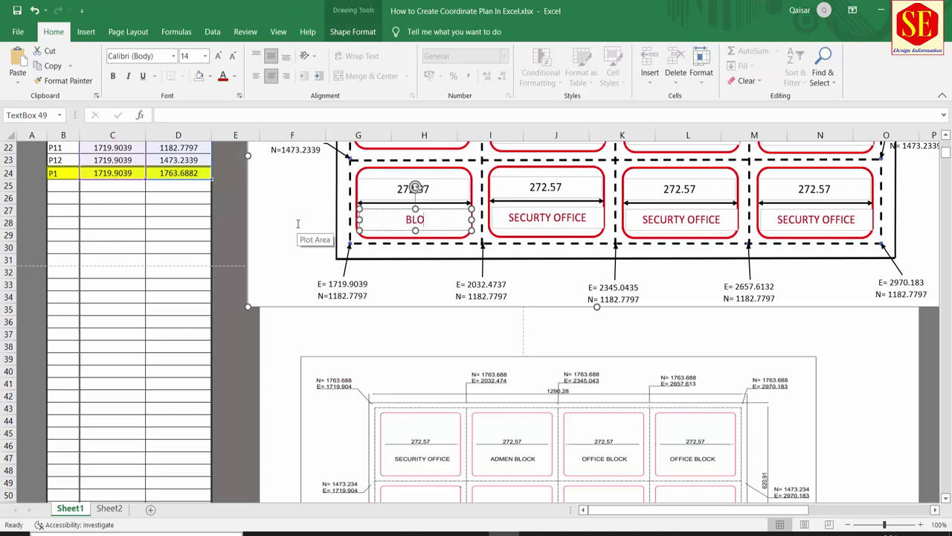
text(CK A)
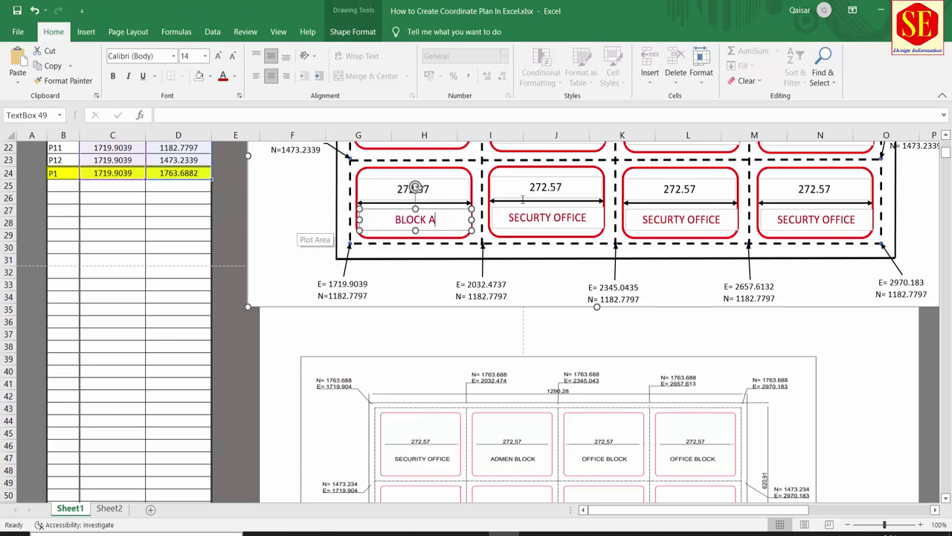
click(529, 218)
drag(588, 218, 479, 217)
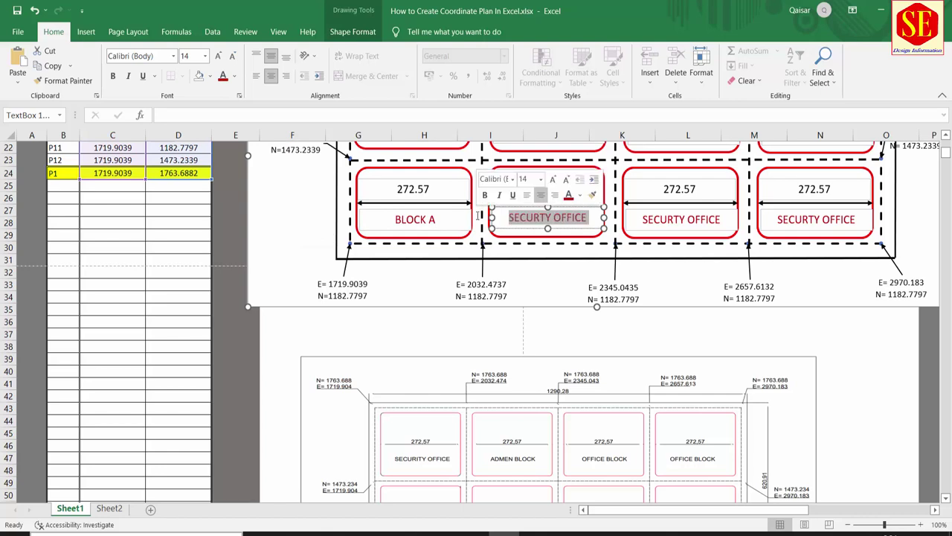
text(BLOC)
text(K)
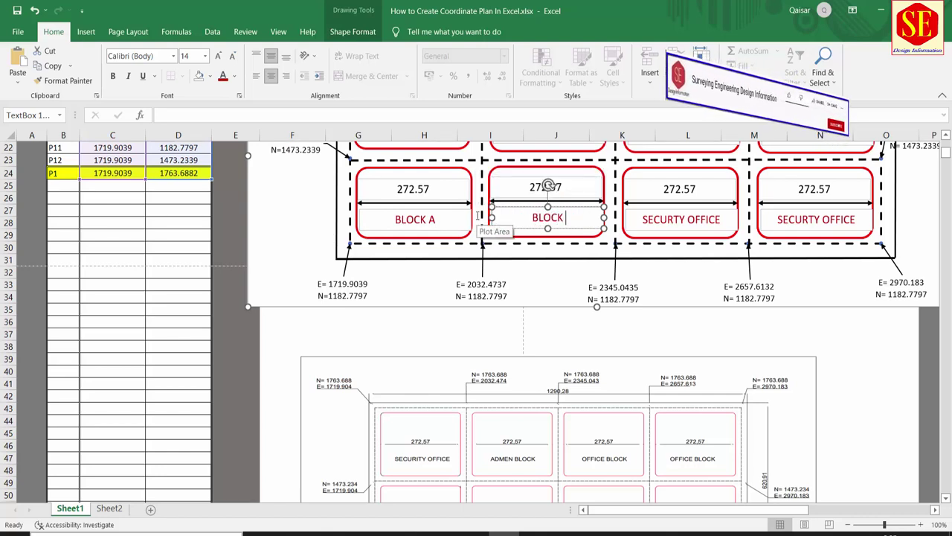
text( N)
key(BackSpace)
text(B)
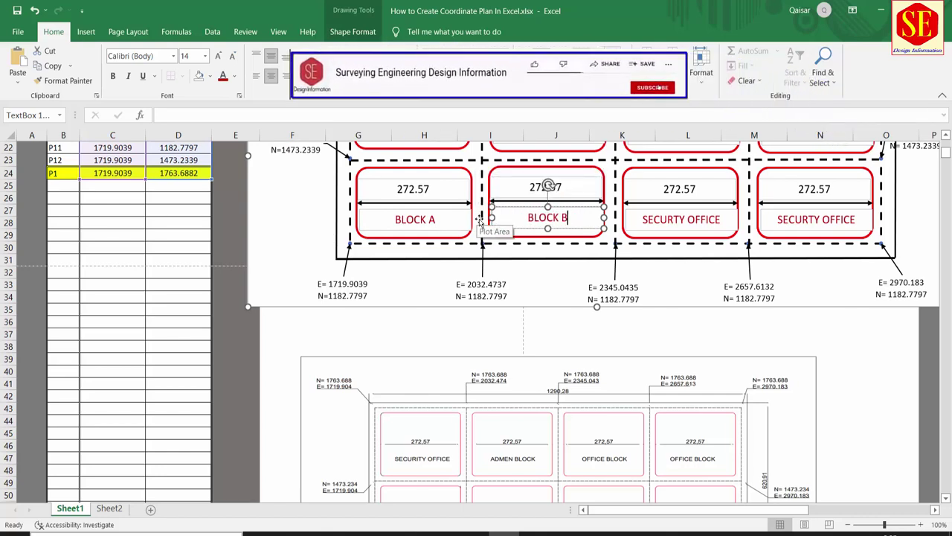
Relabel the third and fourth lower blocks BLOCK C and BLOCK D
click(660, 220)
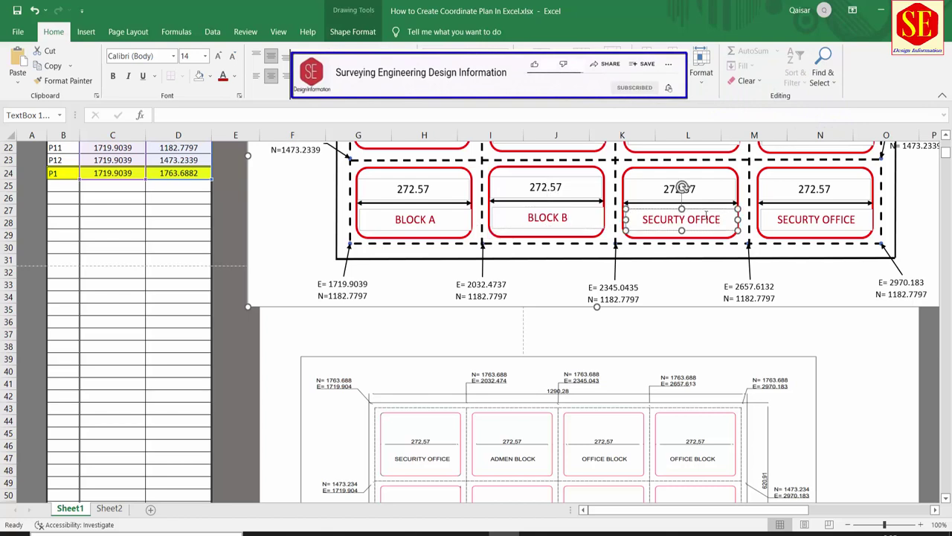
drag(705, 215, 621, 218)
text(BLO)
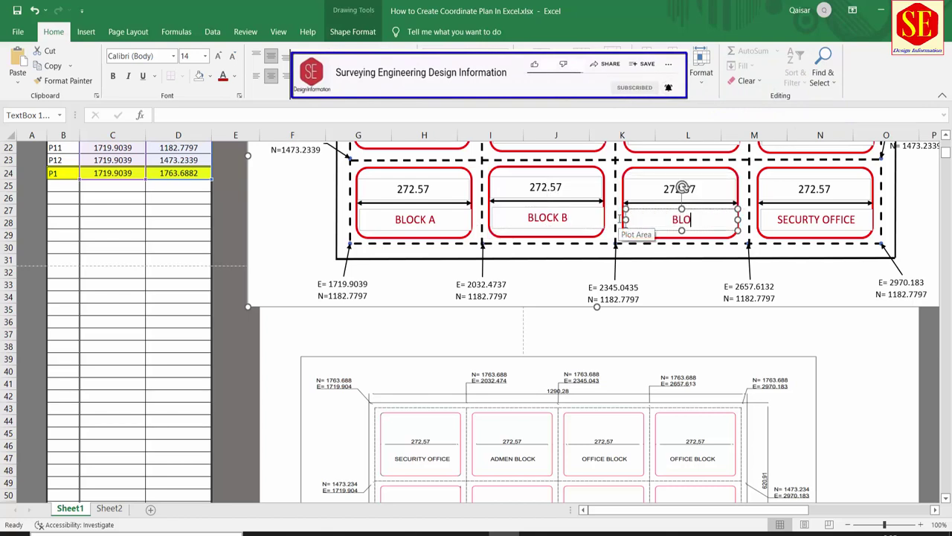
text(CK)
text( C)
click(818, 220)
drag(857, 219, 708, 213)
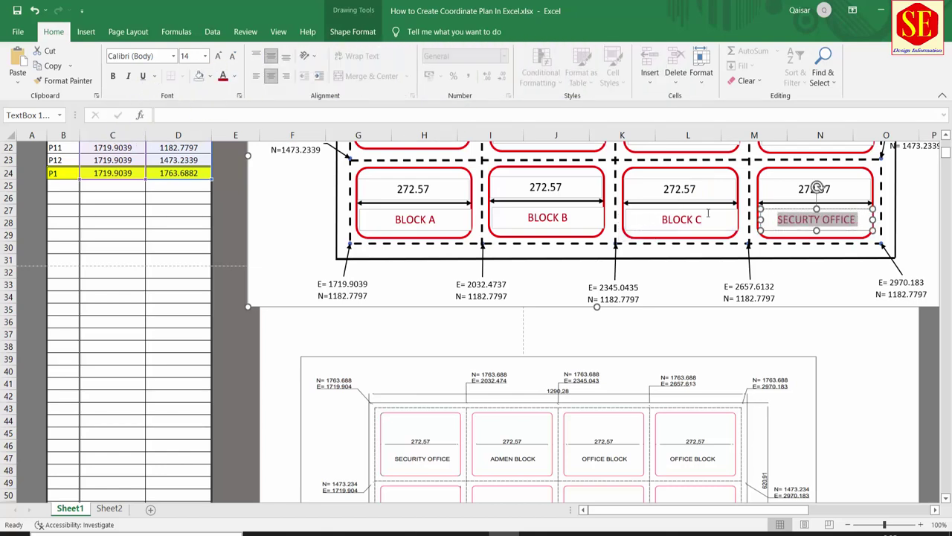
text(BLOC)
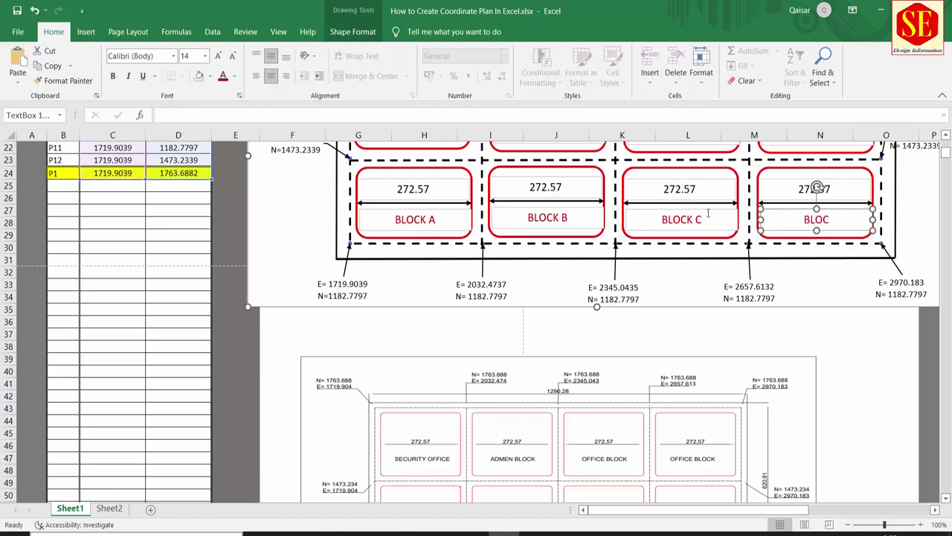
text(K D)
click(733, 328)
scroll(563, 365, down, 2)
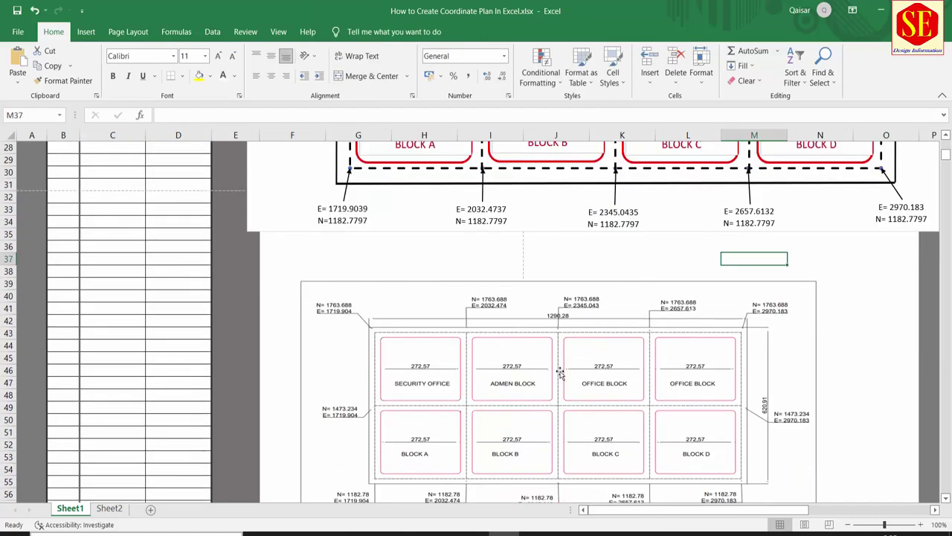
scroll(586, 395, down, 2)
scroll(610, 401, up, 5)
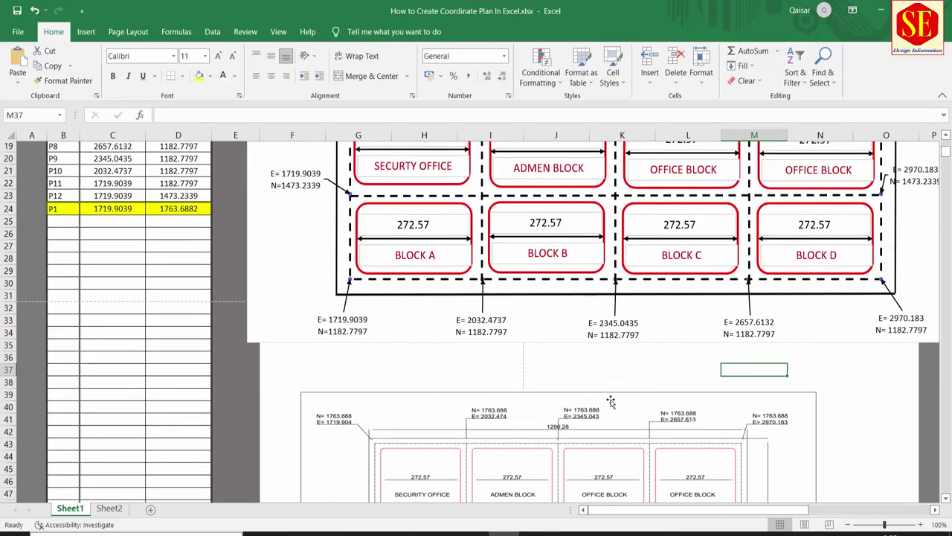
scroll(610, 402, up, 1)
scroll(645, 253, up, 1)
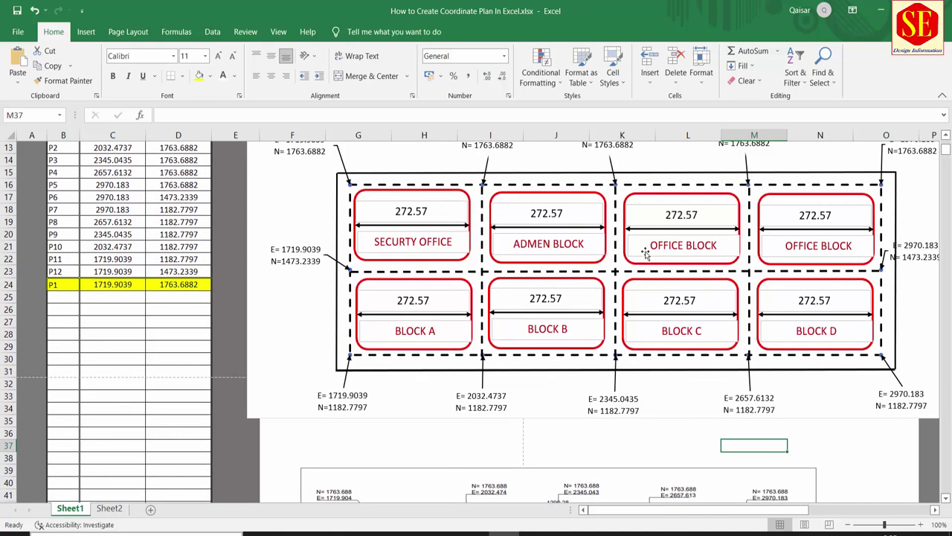
scroll(660, 253, up, 1)
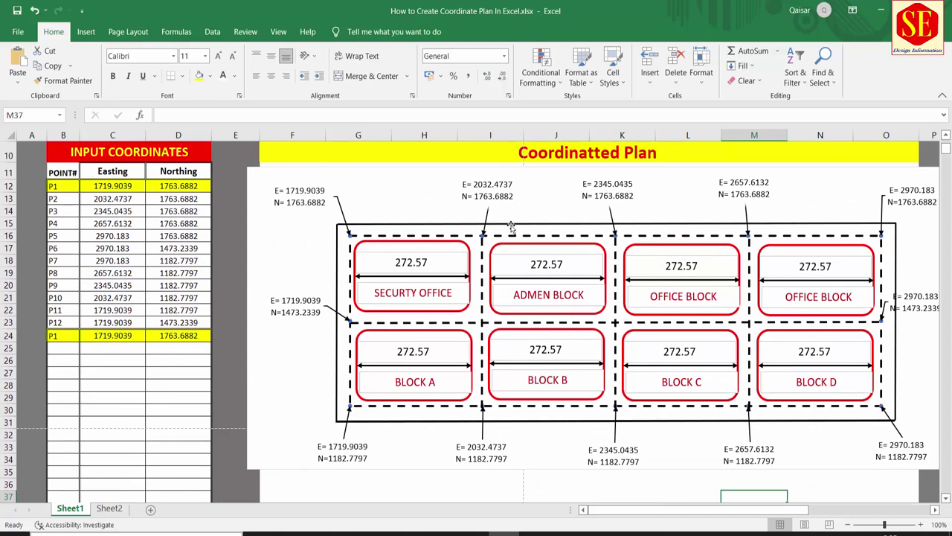
Duplicate the 272.57 dimension label and arrow and move the copy above the plan's top edge
click(85, 32)
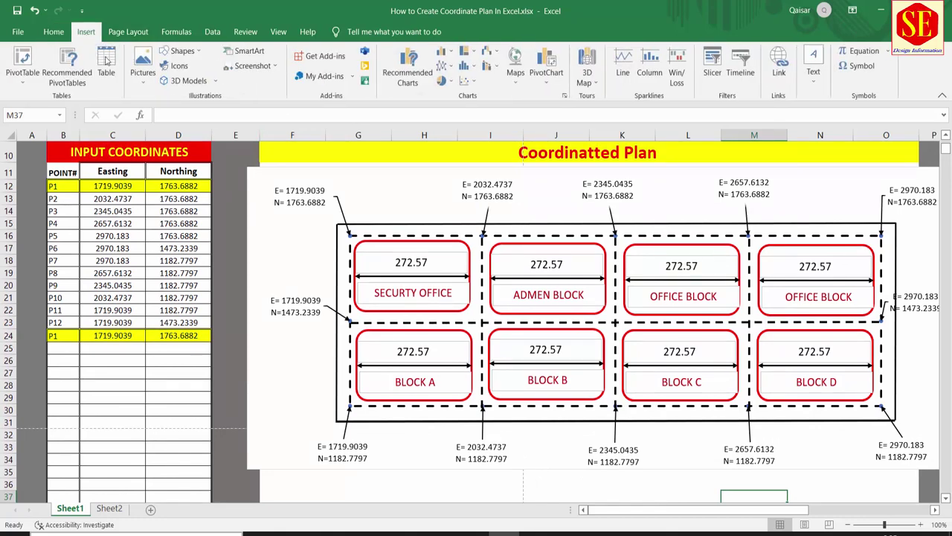
click(382, 277)
right_click(383, 279)
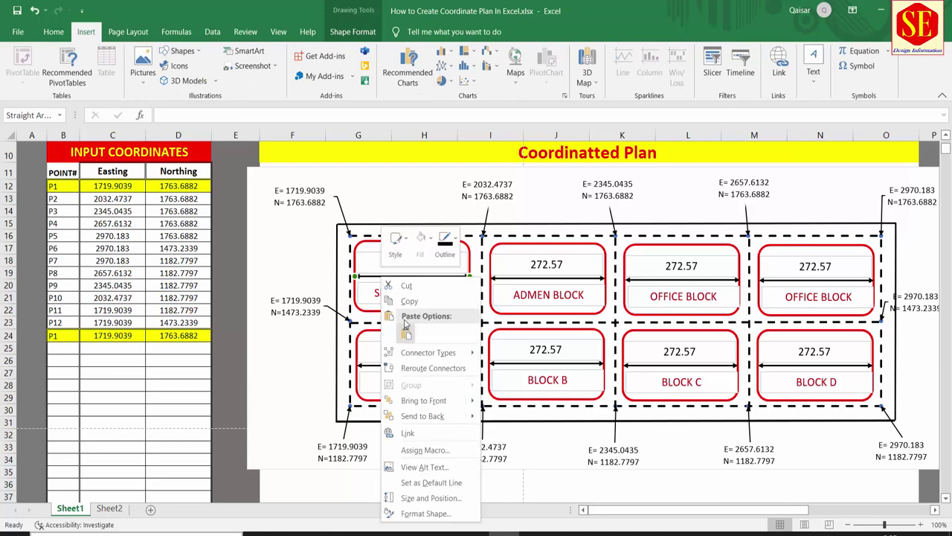
click(369, 269)
click(398, 262)
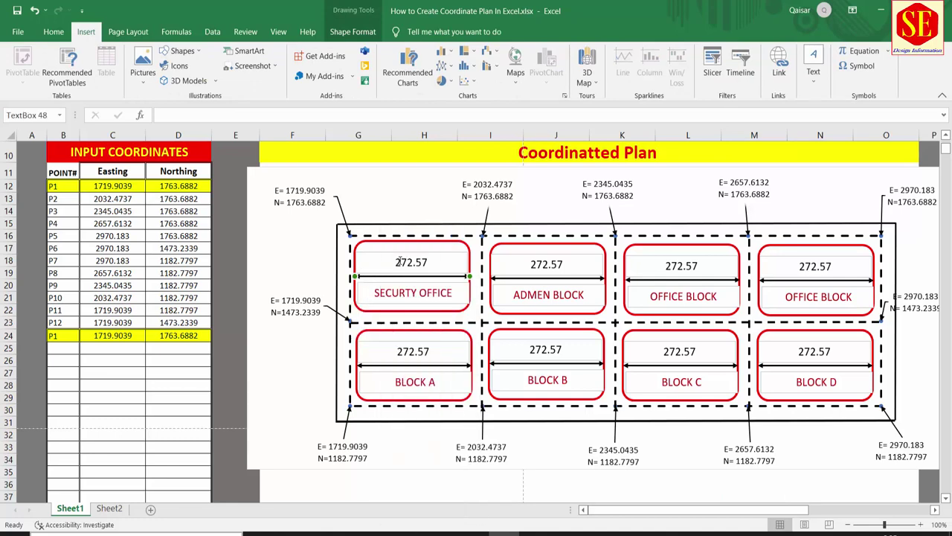
right_click(383, 279)
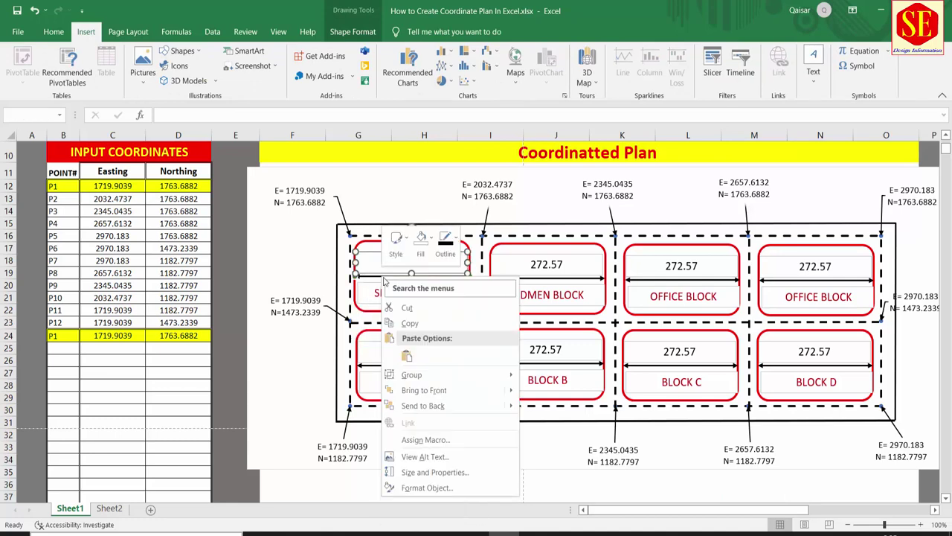
click(400, 232)
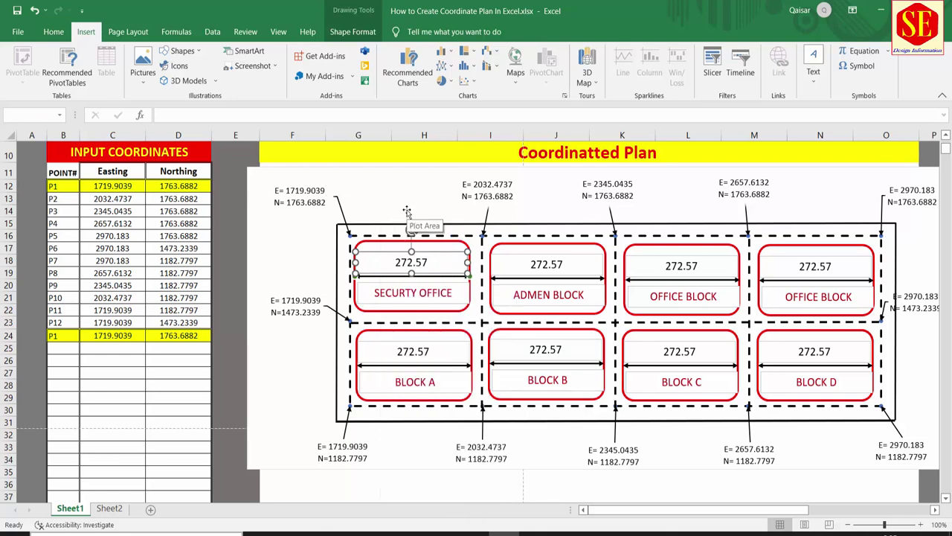
key(ctrl+d)
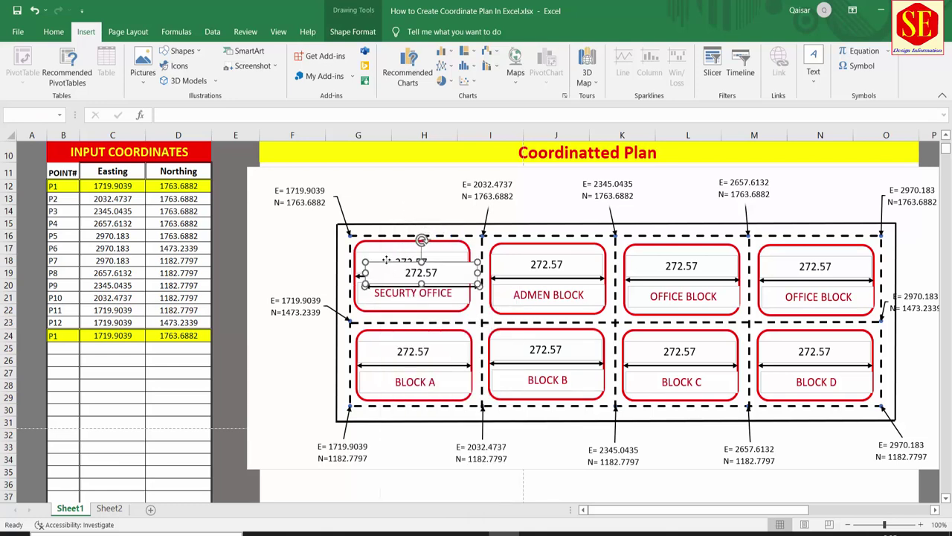
drag(386, 259, 386, 198)
click(386, 197)
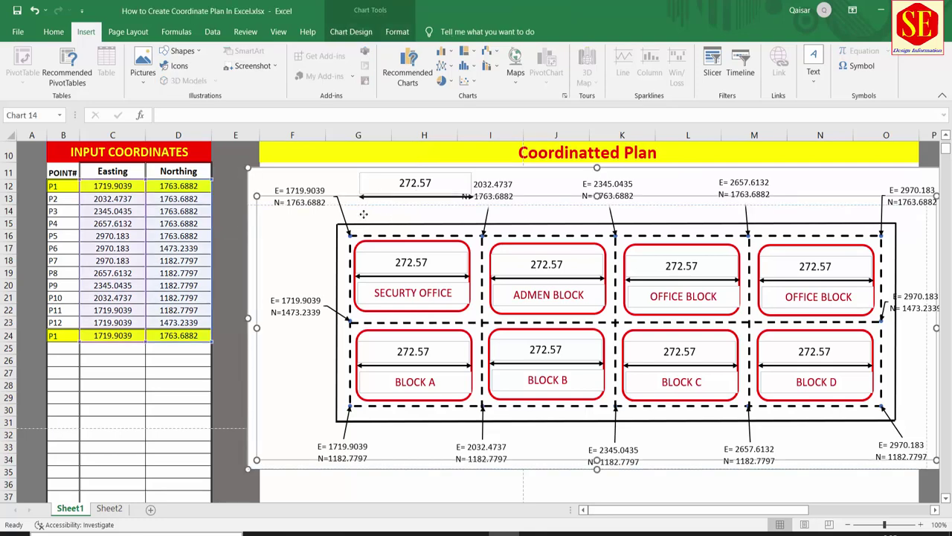
Stretch the copied dimension arrow from the plan's left corner to its right corner
drag(384, 196, 366, 213)
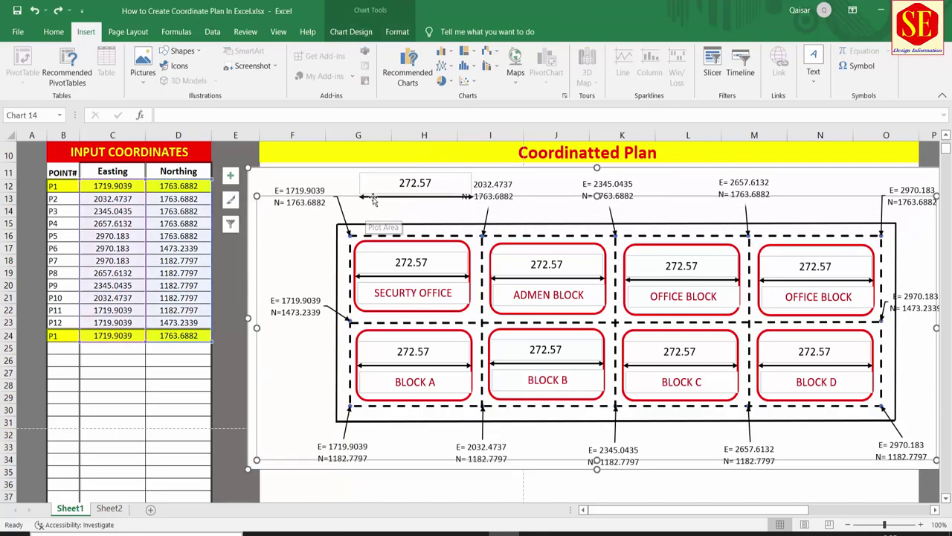
click(365, 206)
drag(365, 206, 343, 218)
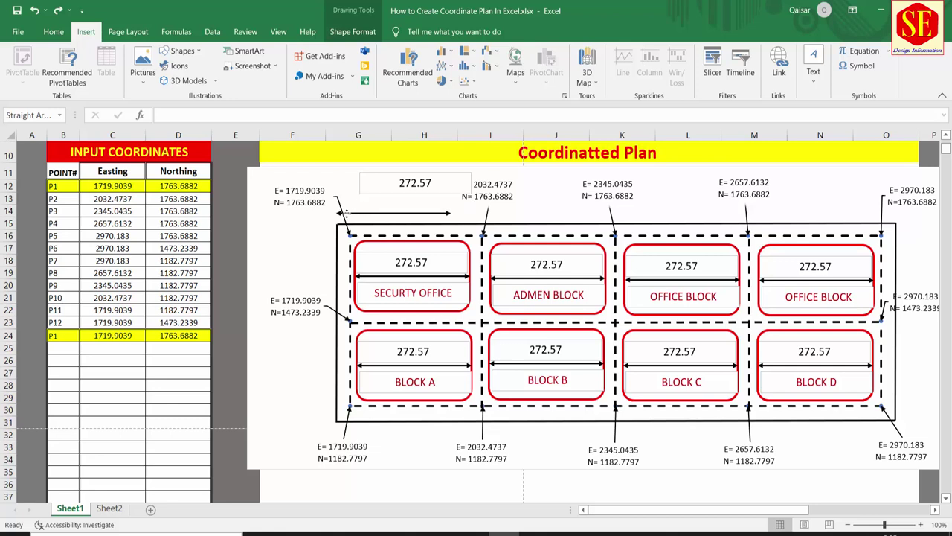
drag(450, 212, 895, 213)
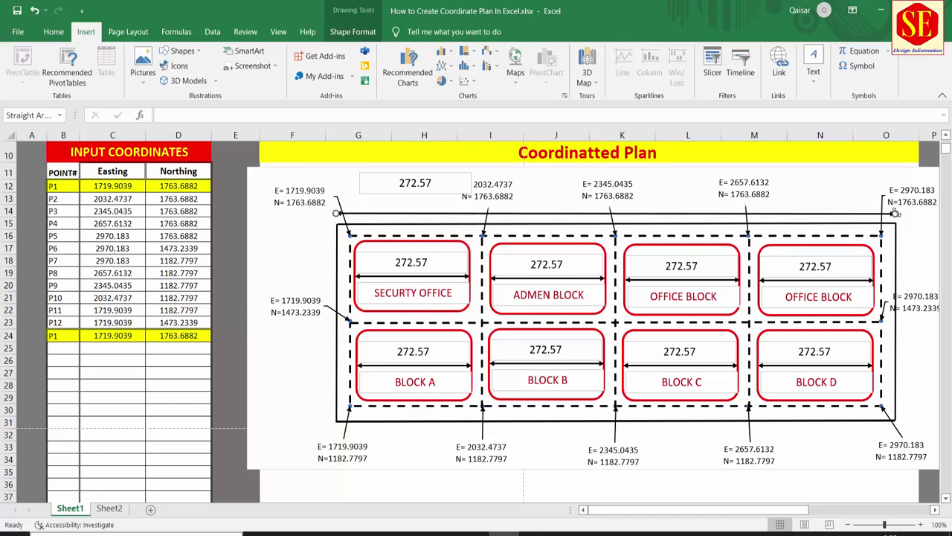
click(331, 249)
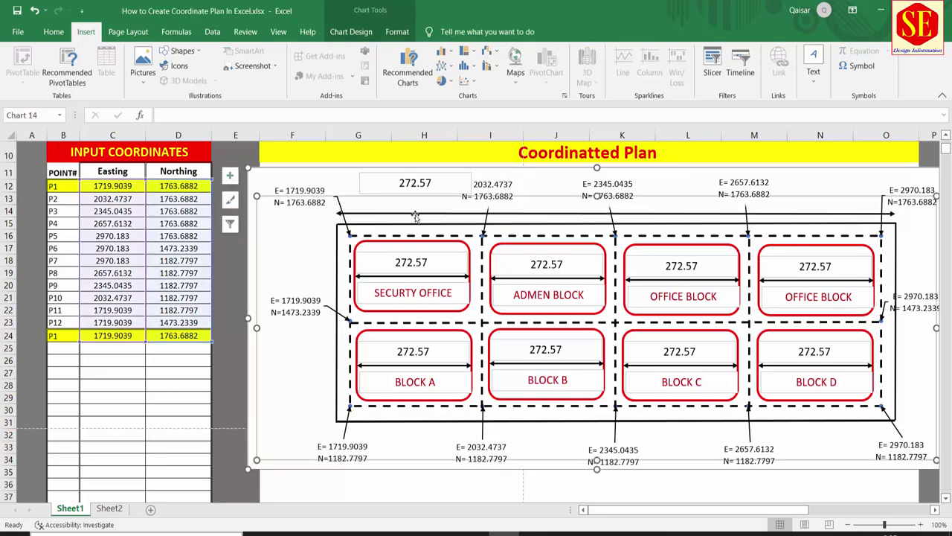
Centre the 272.57 label above the full-width arrow
click(426, 183)
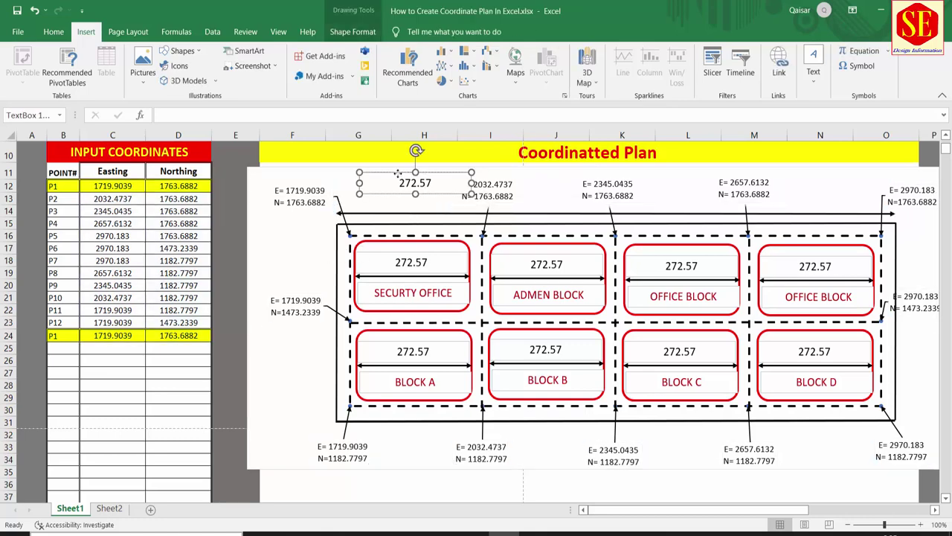
drag(398, 172, 536, 196)
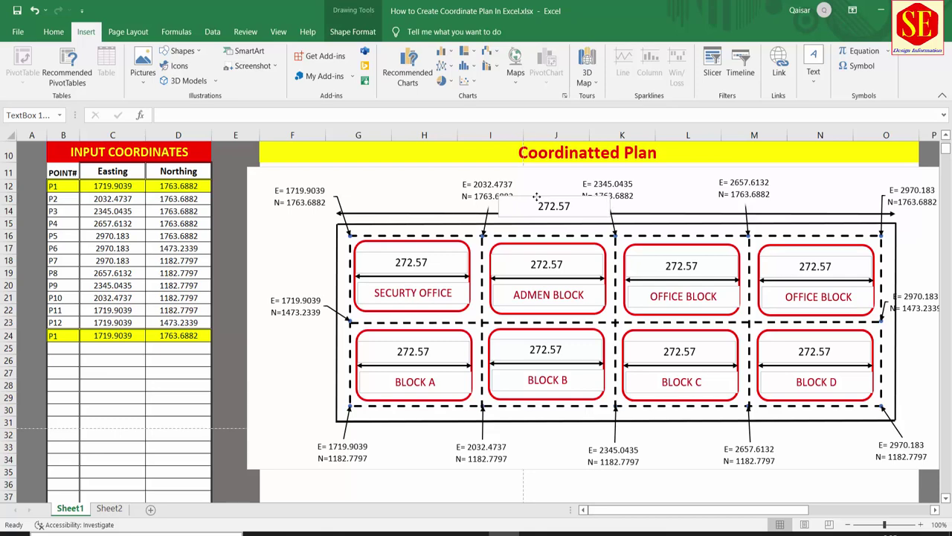
scroll(537, 223, down, 6)
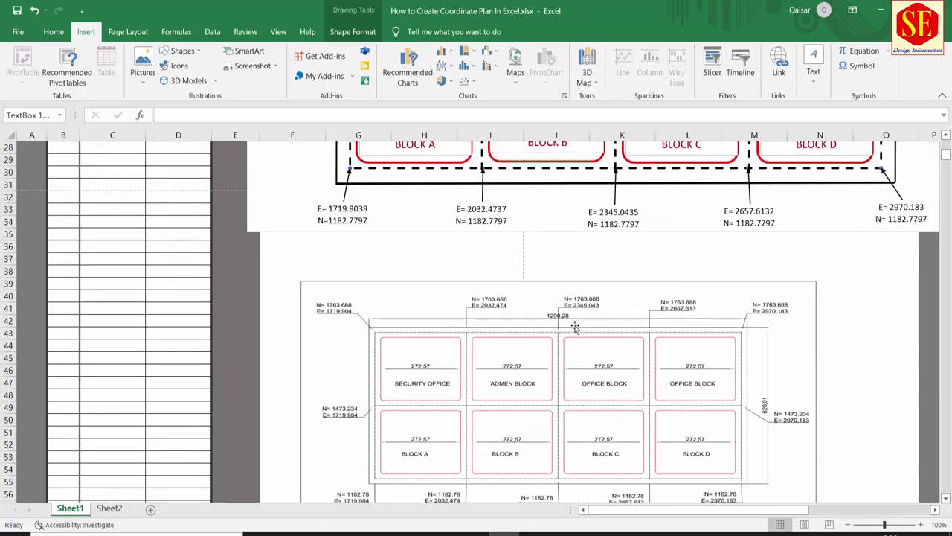
scroll(595, 337, up, 2)
scroll(609, 339, up, 3)
scroll(556, 277, up, 3)
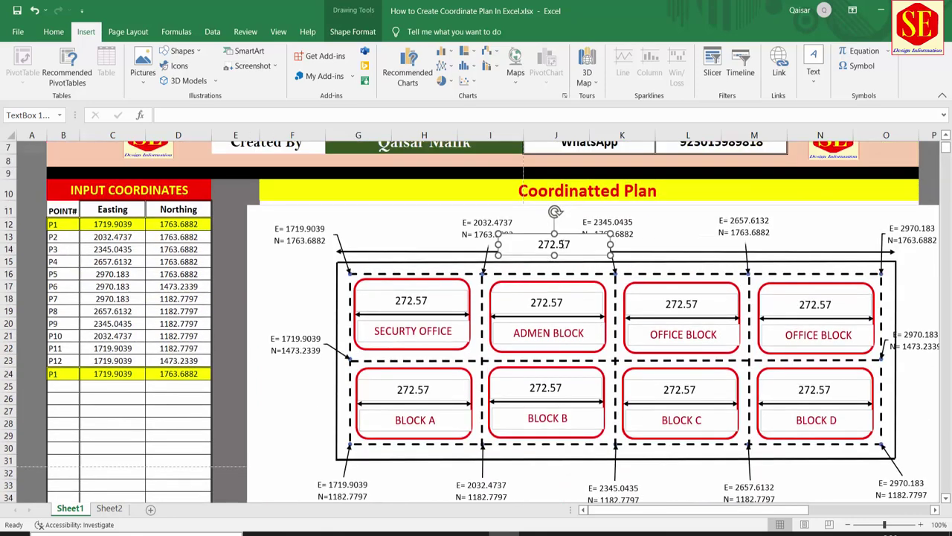
Change the full-width arrow's label from 272.57 to 1290.28
key(ctrl+a)
text(12)
text(90.2)
text(8M)
key(BackSpace)
click(680, 235)
click(536, 235)
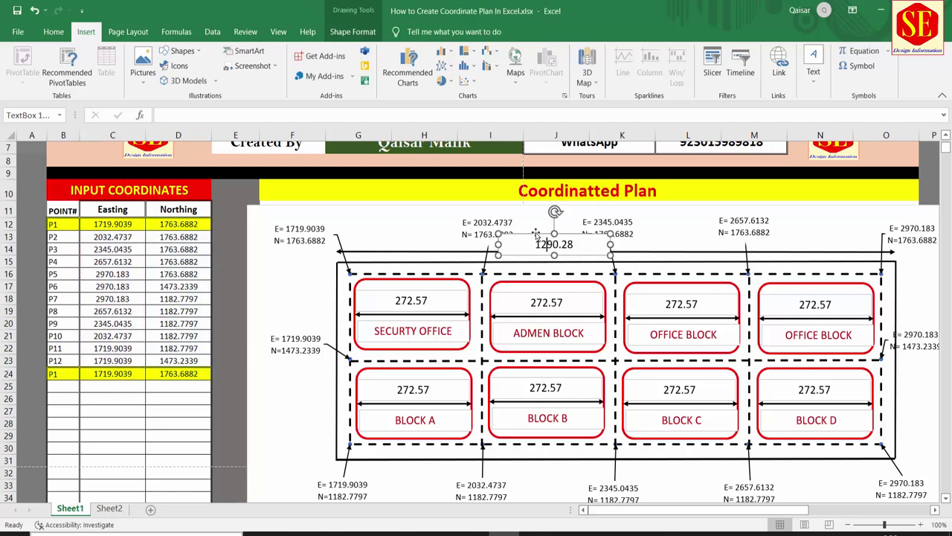
click(467, 252)
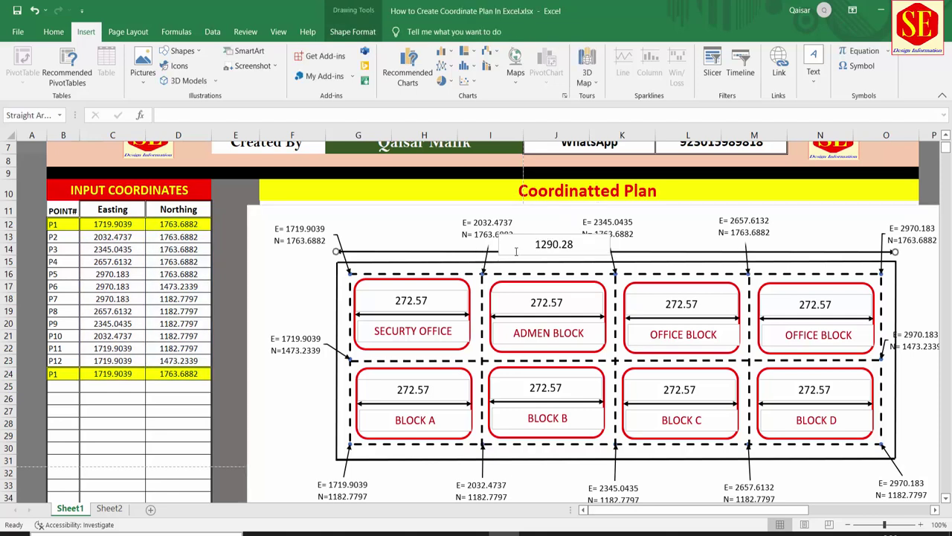
Bring the overall dimension arrow to the front and shift the 1290.28 label slightly right
right_click(467, 253)
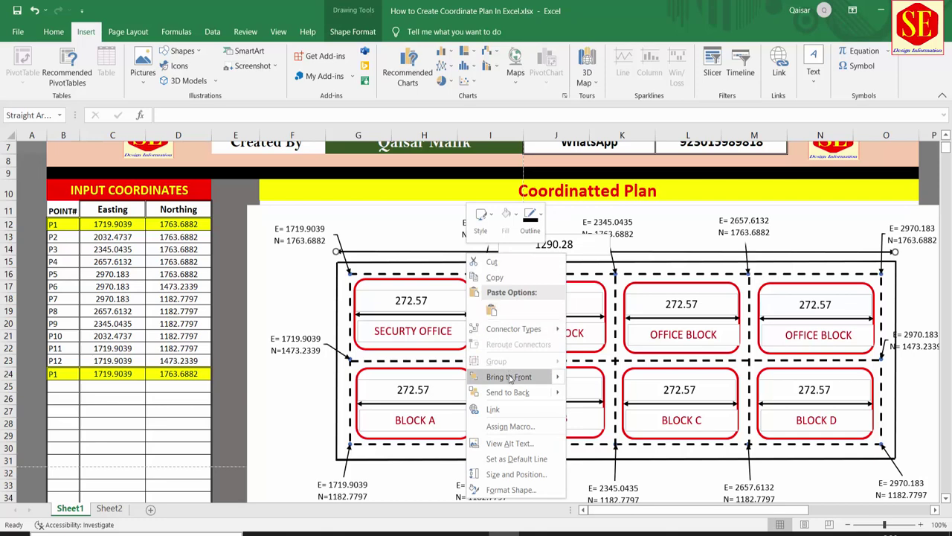
click(510, 377)
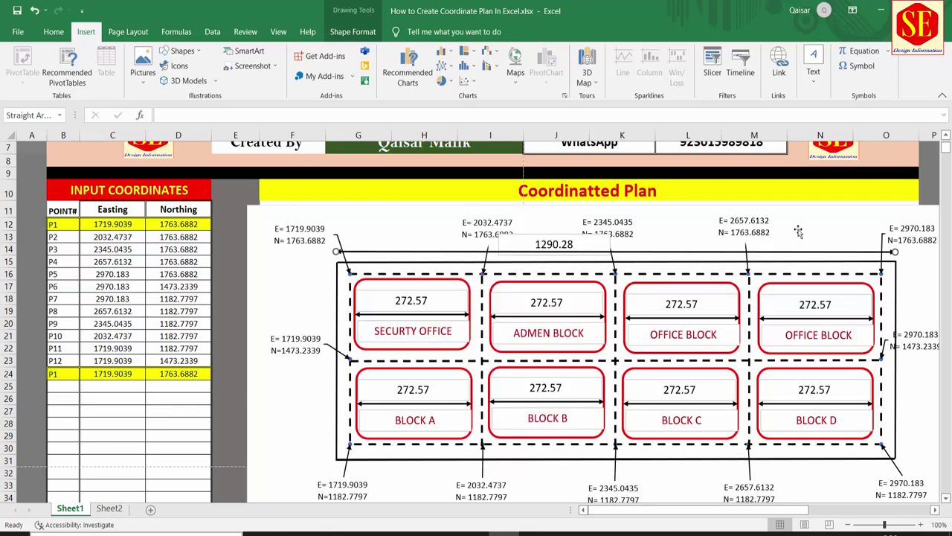
click(549, 269)
click(554, 235)
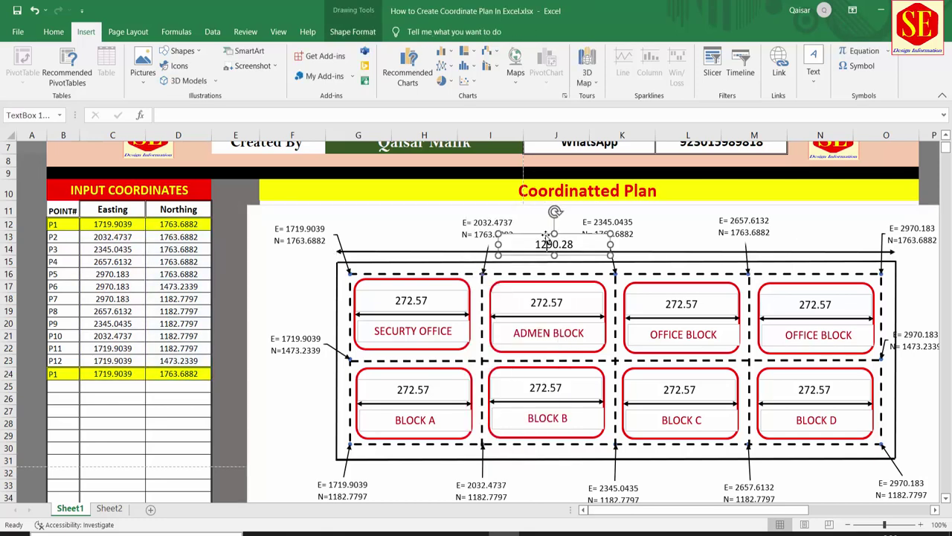
mouse_move(544, 237)
mouse_down()
mouse_move(578, 236)
mouse_move(548, 238)
mouse_up()
Move the E= 2345.0435 and 1290.28 labels slightly right, then view HHHH.pdf for reference
click(603, 227)
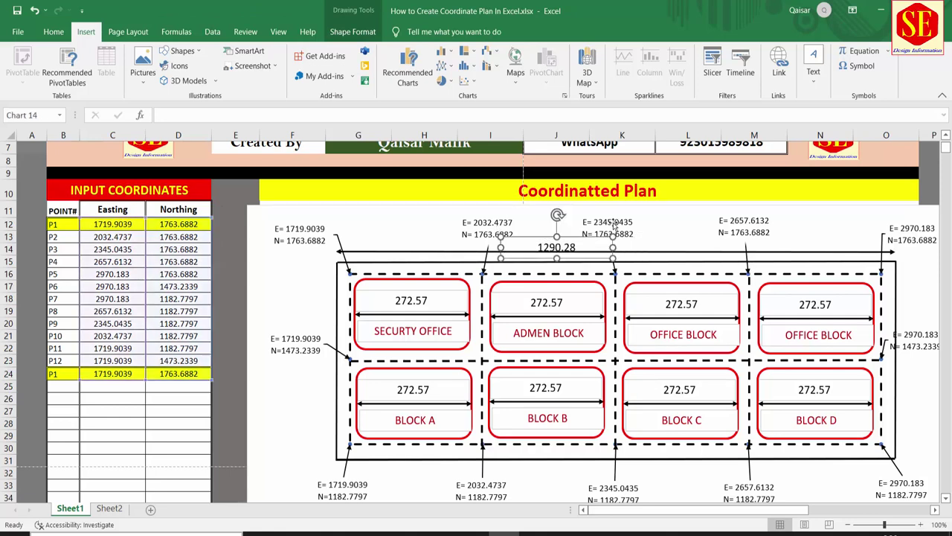
click(604, 226)
drag(615, 216, 616, 215)
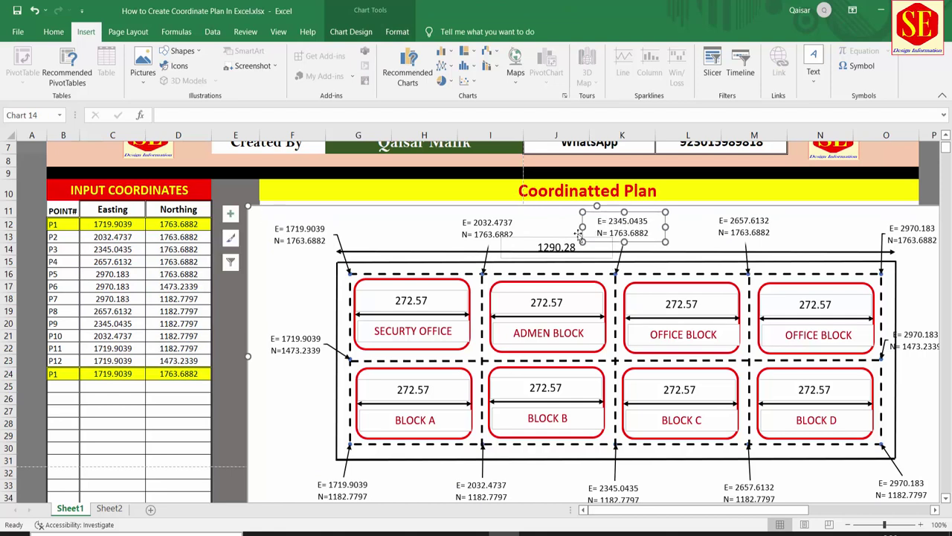
click(560, 239)
drag(545, 240, 559, 239)
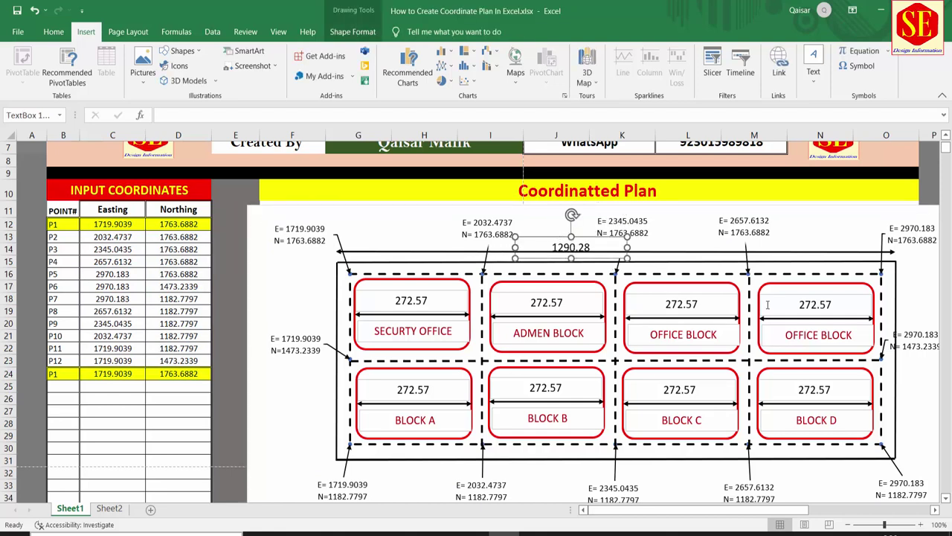
click(563, 260)
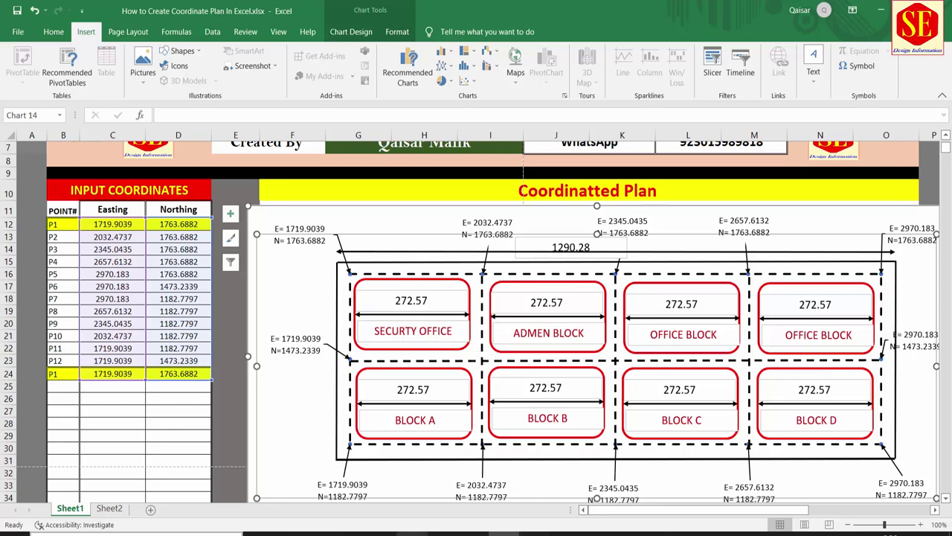
click(350, 532)
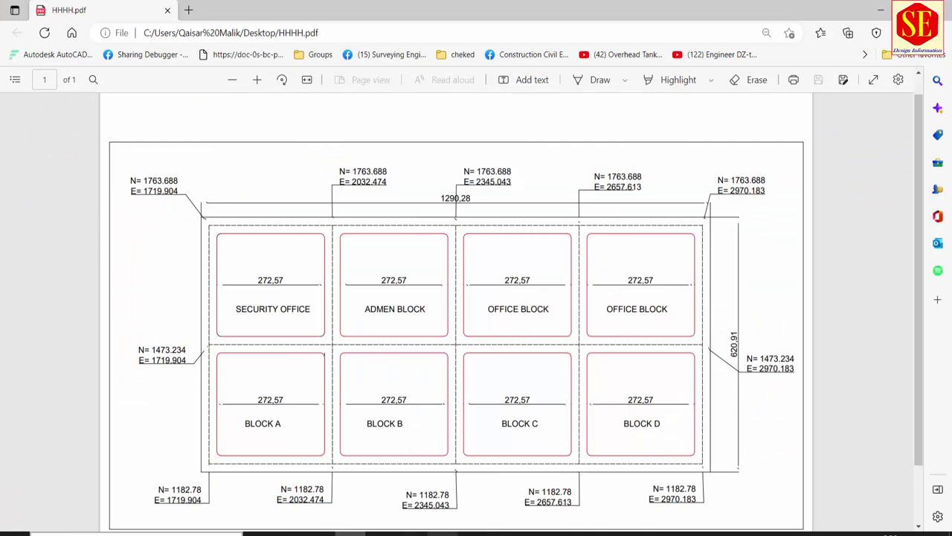
Switch back from the HHHH.pdf reference to the Excel Coordinatted Plan workbook
click(503, 532)
scroll(696, 324, down, 1)
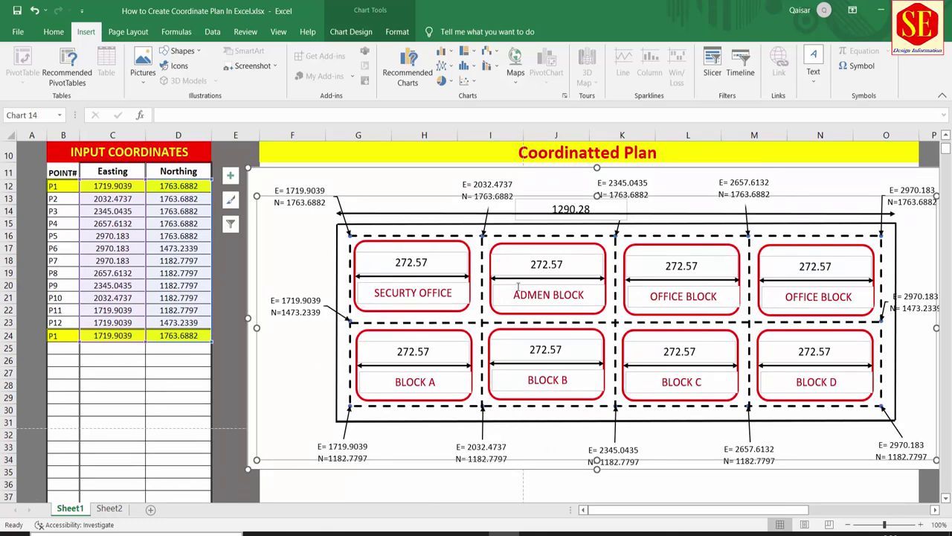
Select the title row E10:O10 and the chart area as the print range
scroll(518, 286, up, 1)
click(653, 221)
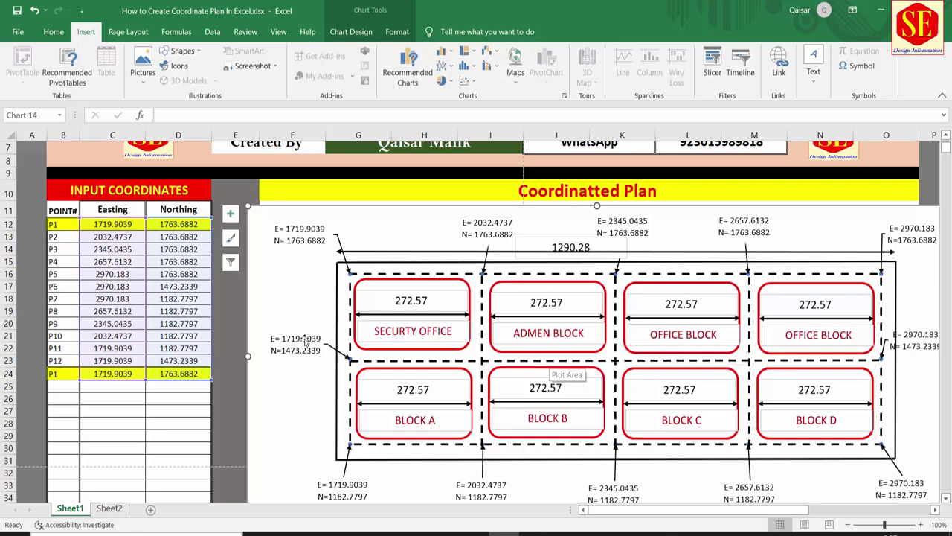
scroll(599, 288, up, 1)
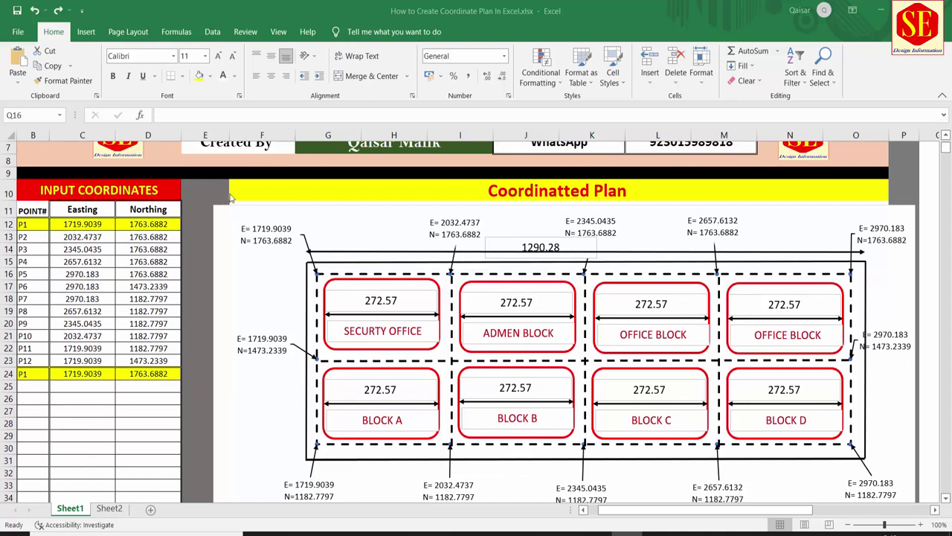
mouse_move(273, 190)
mouse_down()
mouse_move(834, 199)
mouse_move(945, 358)
mouse_move(817, 504)
mouse_move(826, 459)
mouse_up()
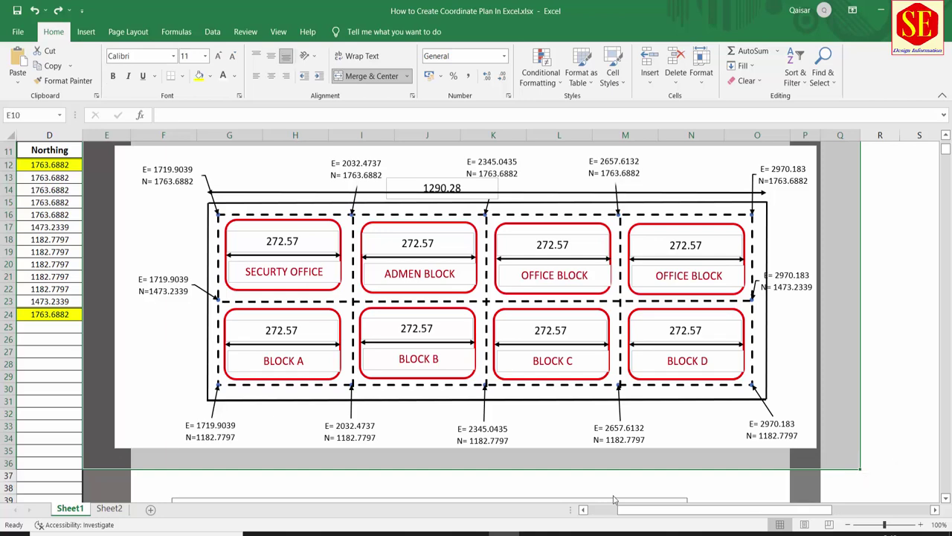
scroll(268, 338, up, 2)
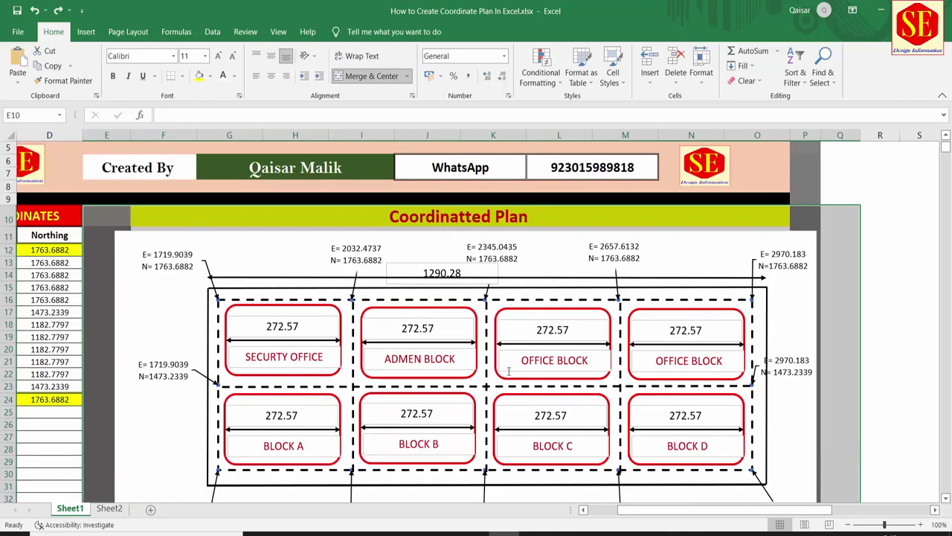
scroll(513, 369, down, 1)
scroll(341, 311, down, 1)
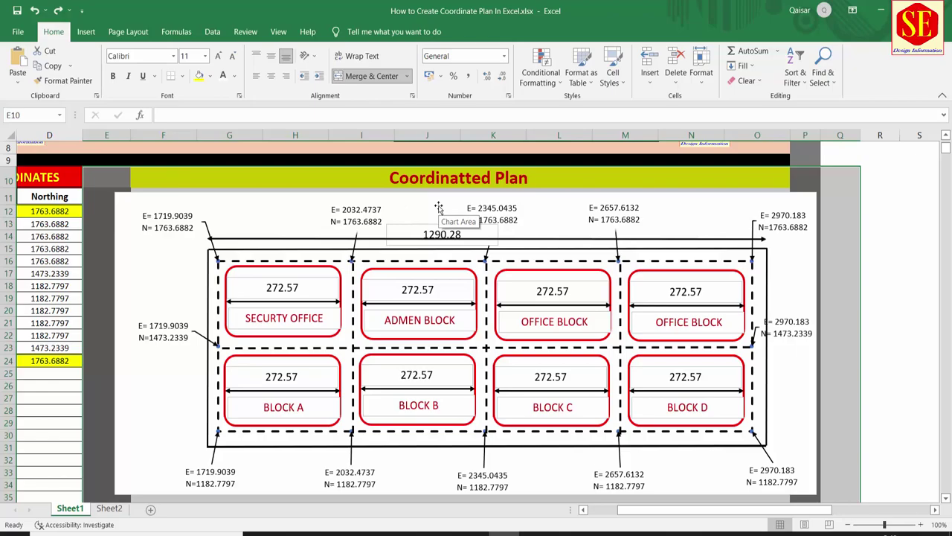
Set printing to the selected plan area only, in landscape orientation
key(ctrl+p)
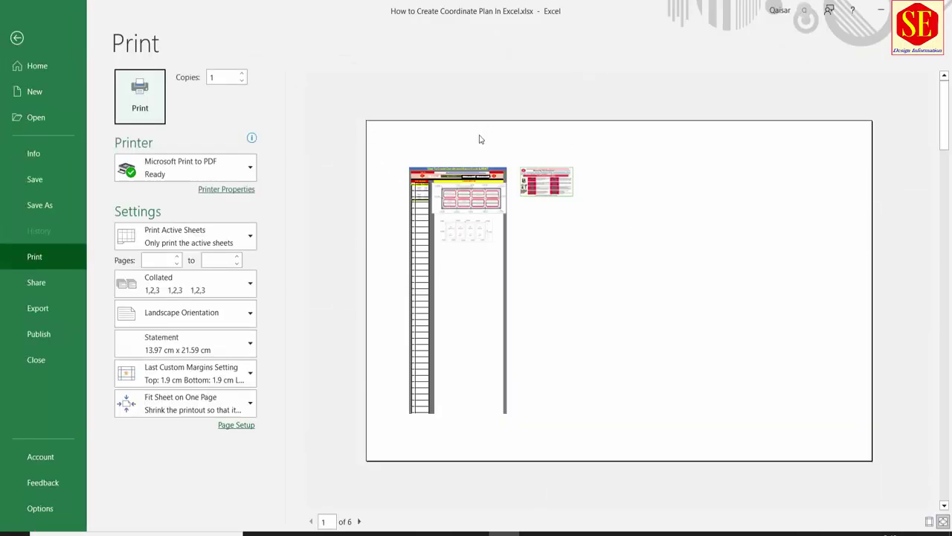
click(193, 245)
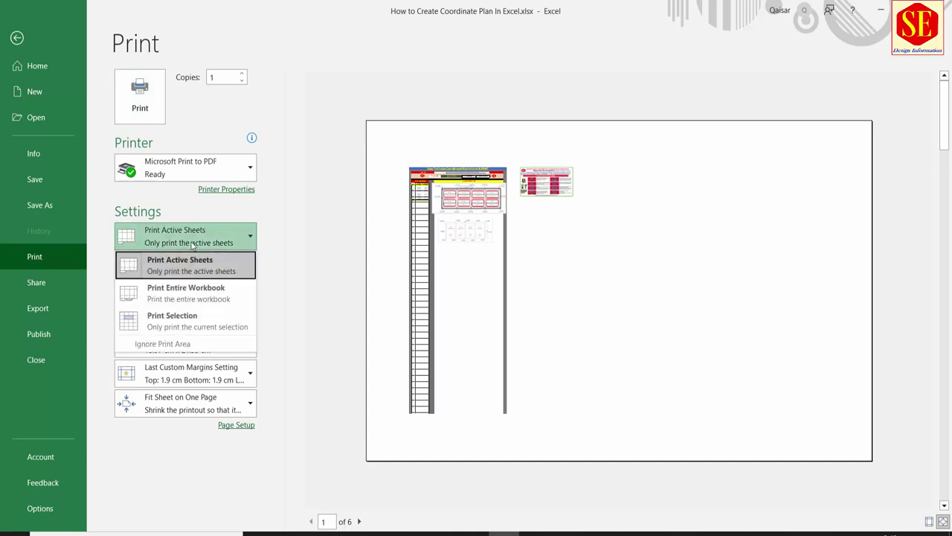
click(182, 325)
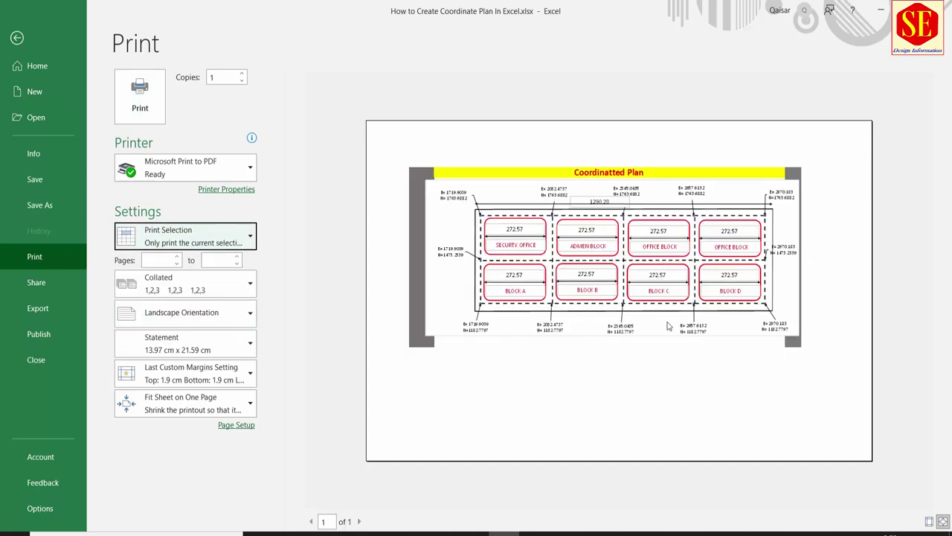
click(188, 318)
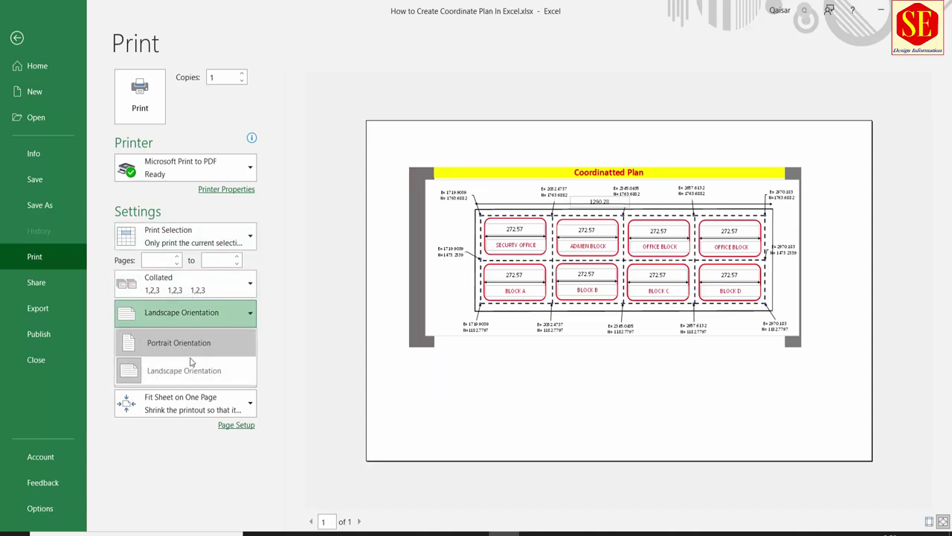
click(281, 322)
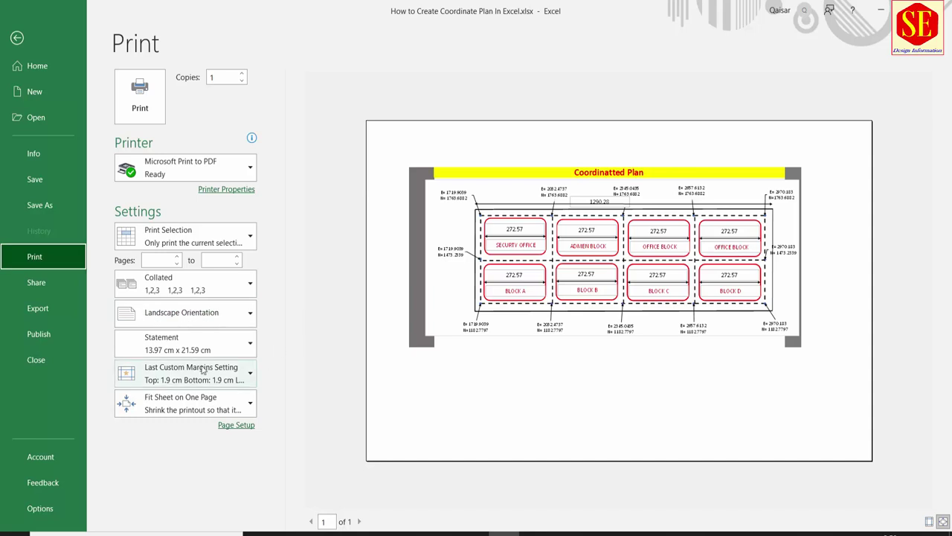
After trying Executive and A5, settle on Statement paper with Normal margins, then return to the sheet
click(203, 346)
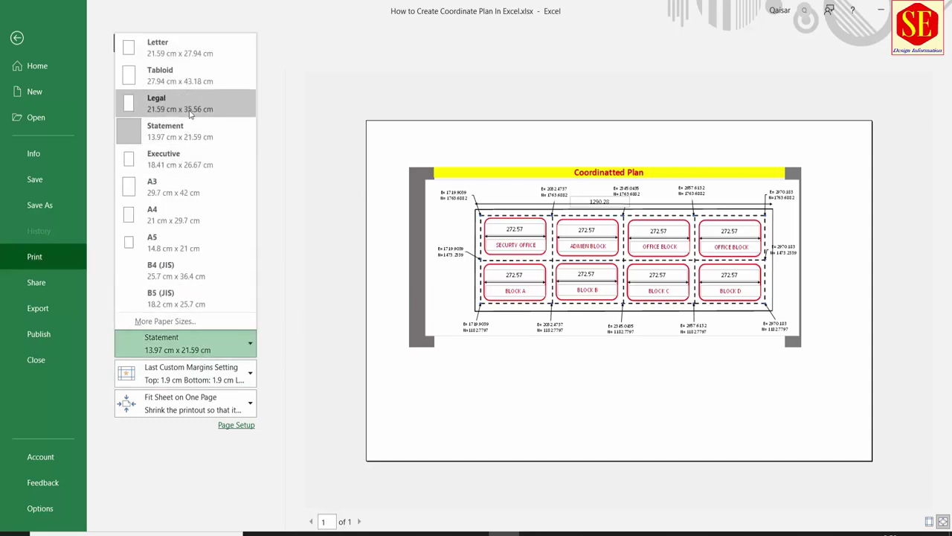
click(182, 158)
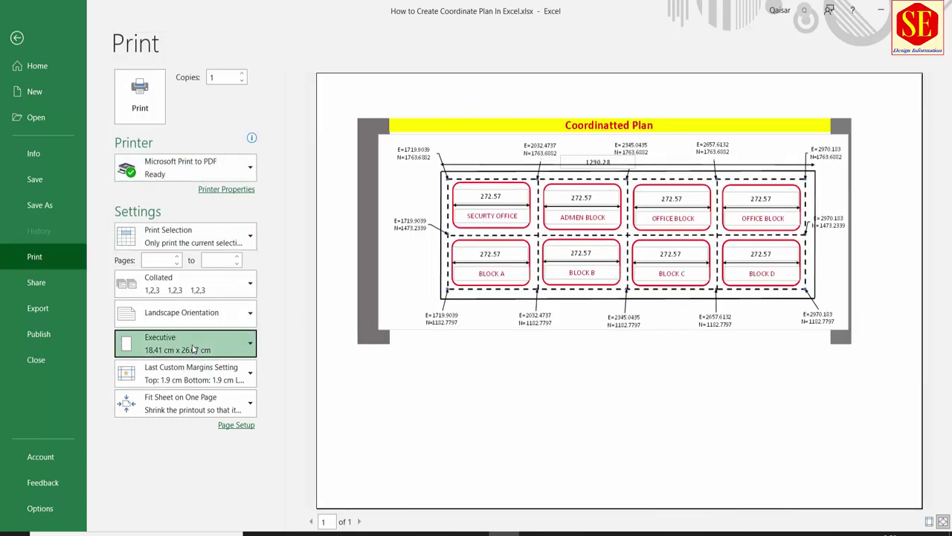
click(192, 348)
click(170, 245)
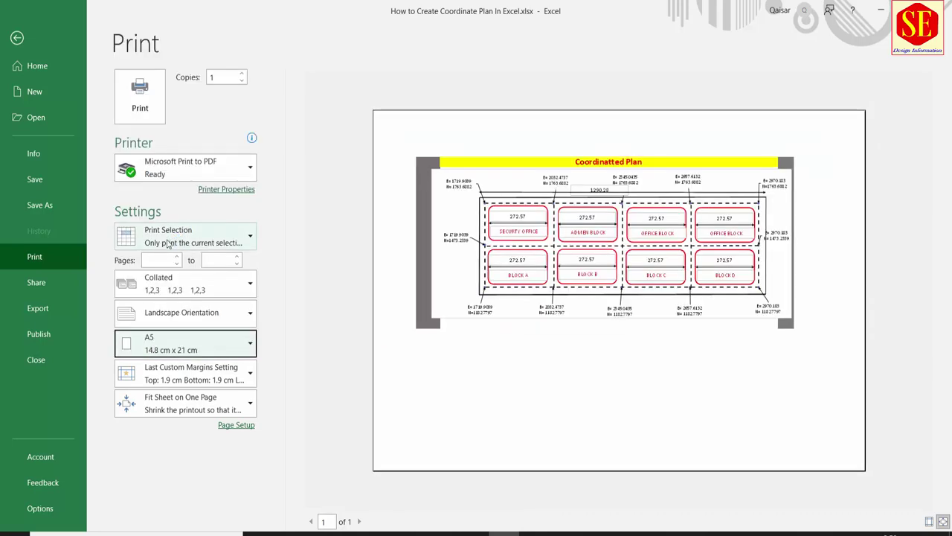
click(192, 346)
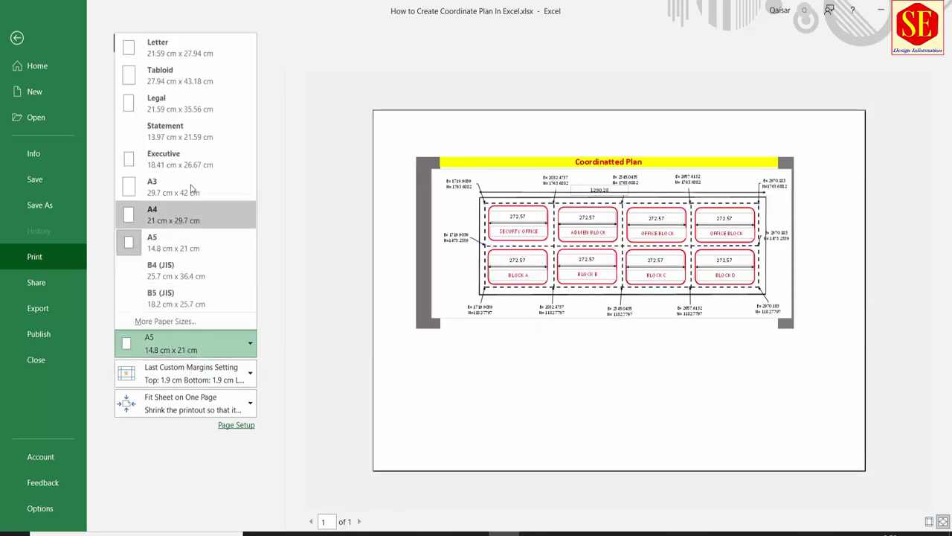
click(198, 132)
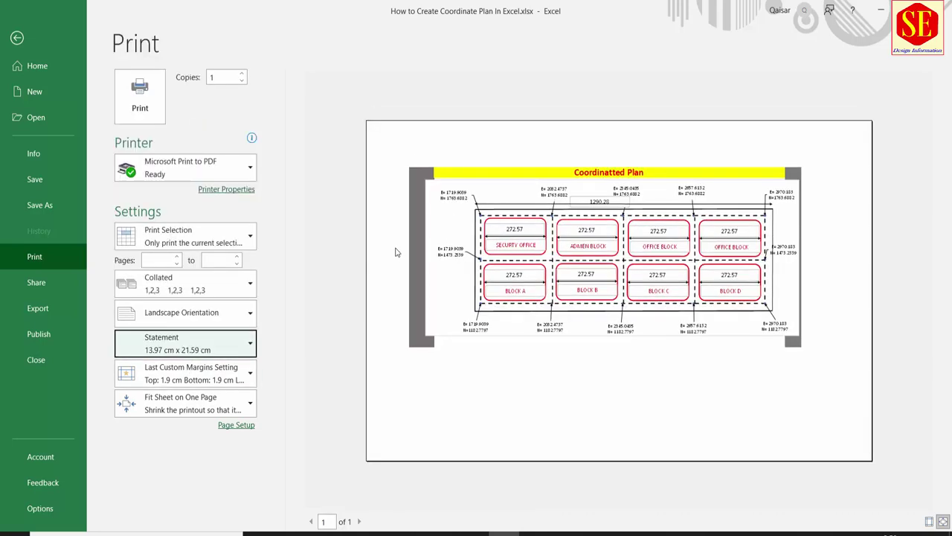
click(230, 378)
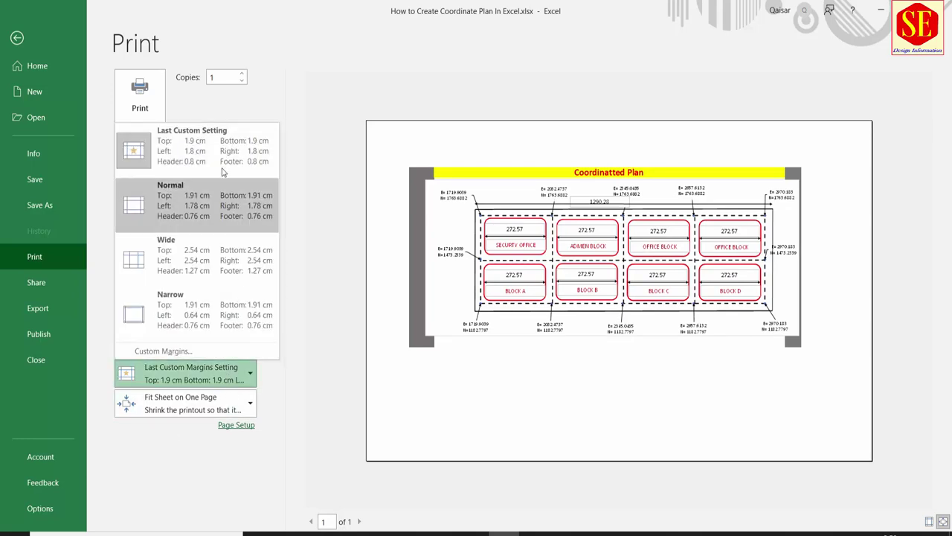
click(194, 210)
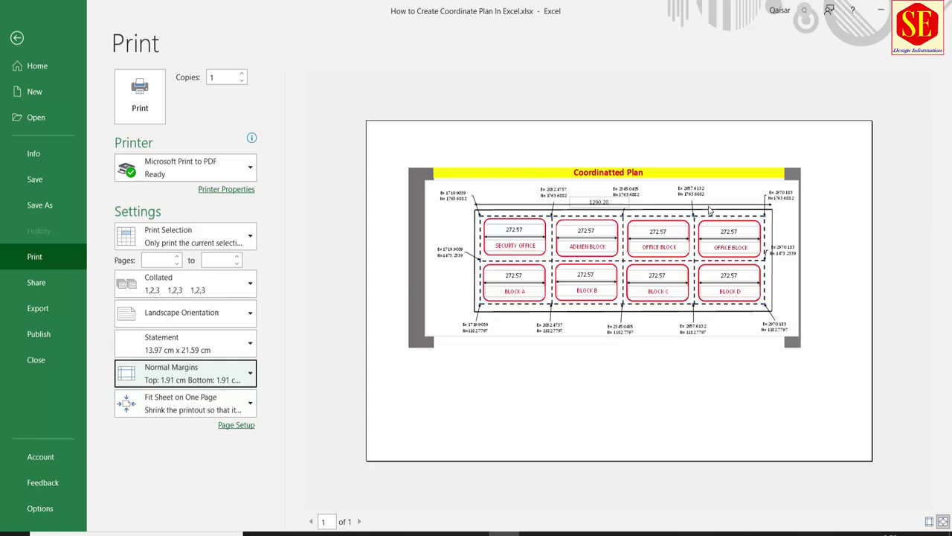
click(17, 38)
Drag the Surveying Engineer Design Information picture (Picture 9) down and left, beside the coordinate plan
scroll(713, 330, up, 1)
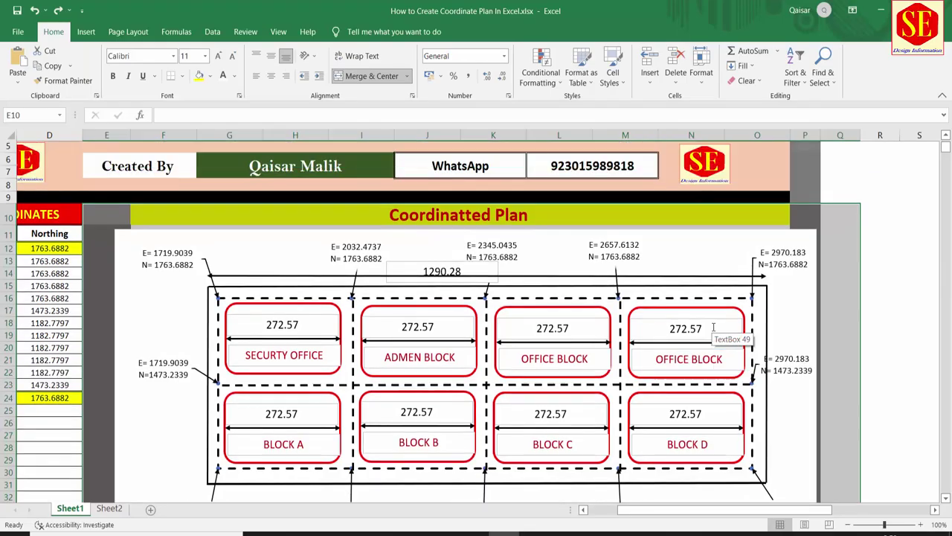
click(614, 251)
click(865, 235)
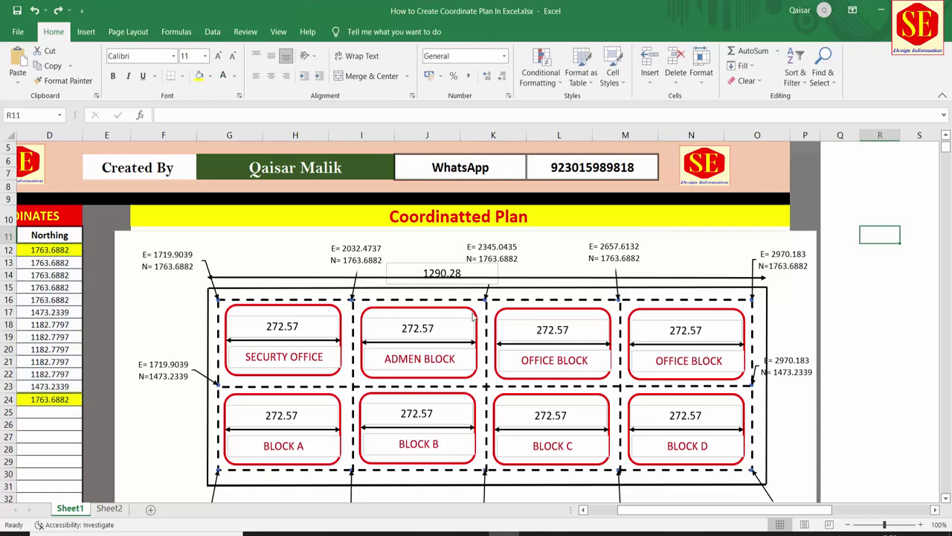
drag(672, 516, 761, 517)
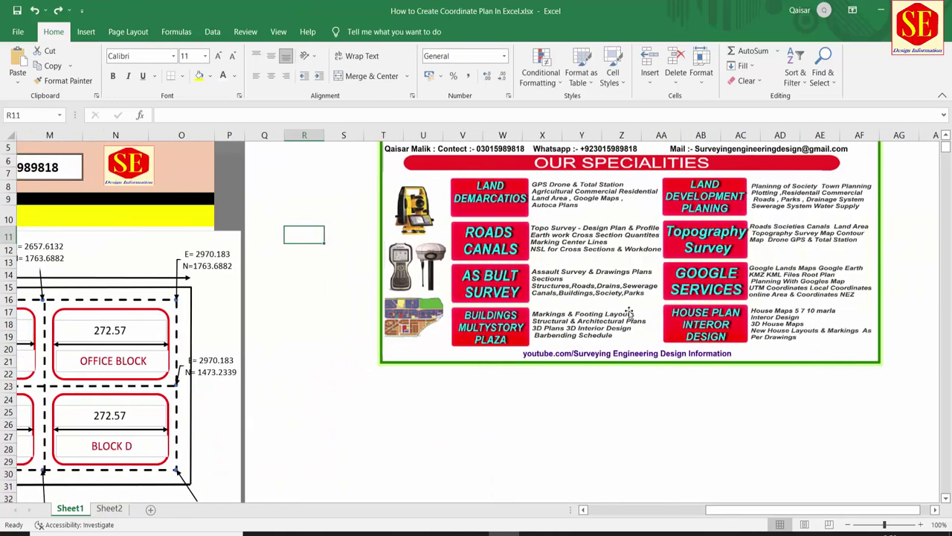
mouse_move(630, 364)
mouse_down()
mouse_move(533, 431)
mouse_move(524, 454)
mouse_up()
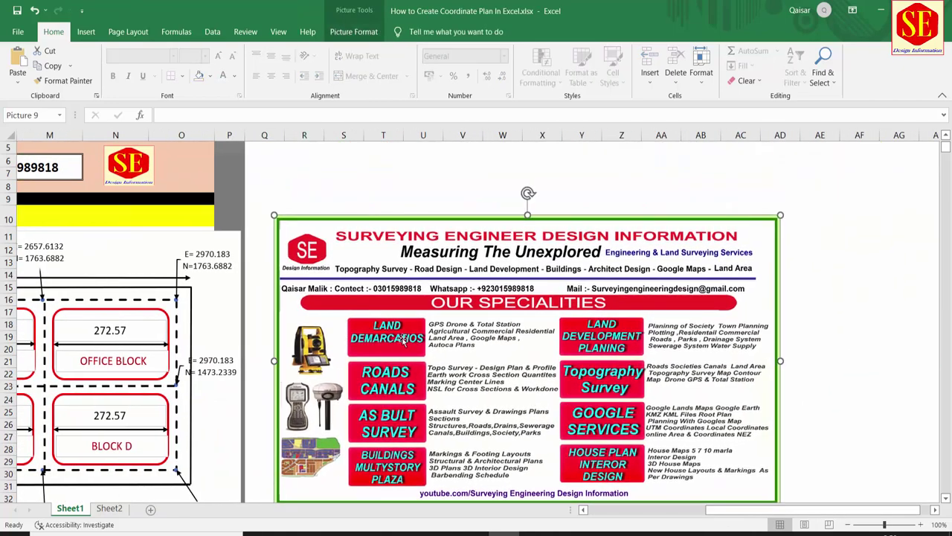
scroll(402, 339, down, 1)
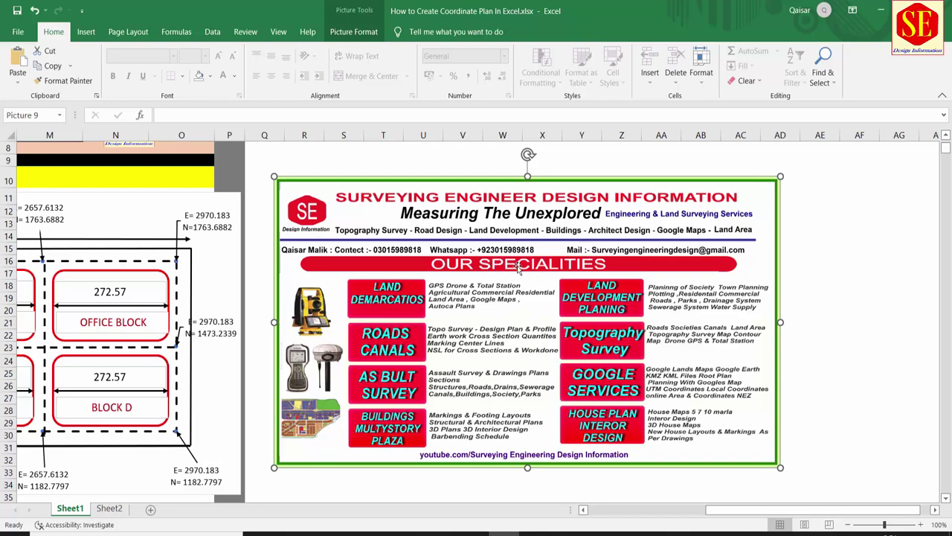
mouse_move(765, 512)
mouse_down()
mouse_move(630, 513)
mouse_move(678, 512)
mouse_up()
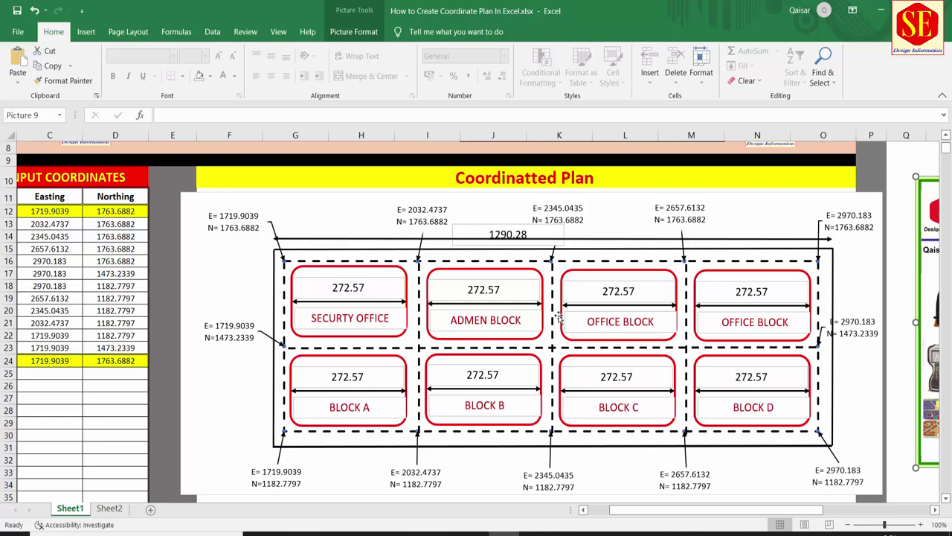